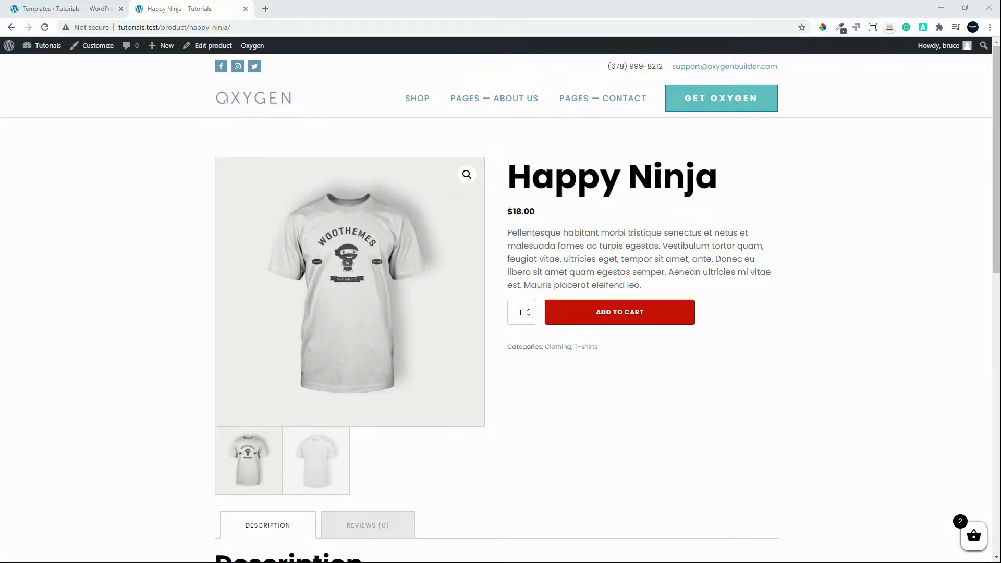
Step: Create and publish a new template that inherits its design from Main and applies to singular Products
left_click(51, 8)
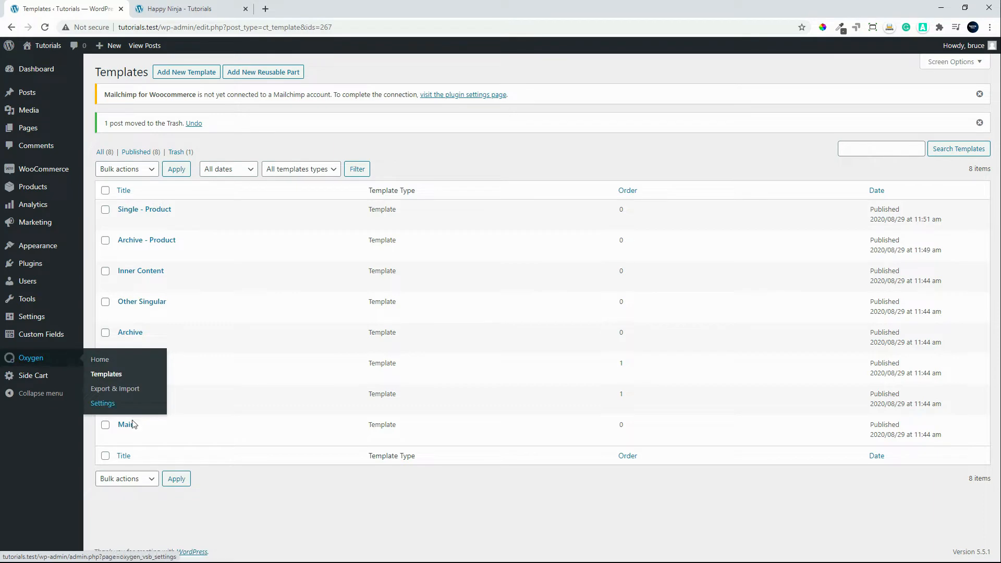
left_click(189, 73)
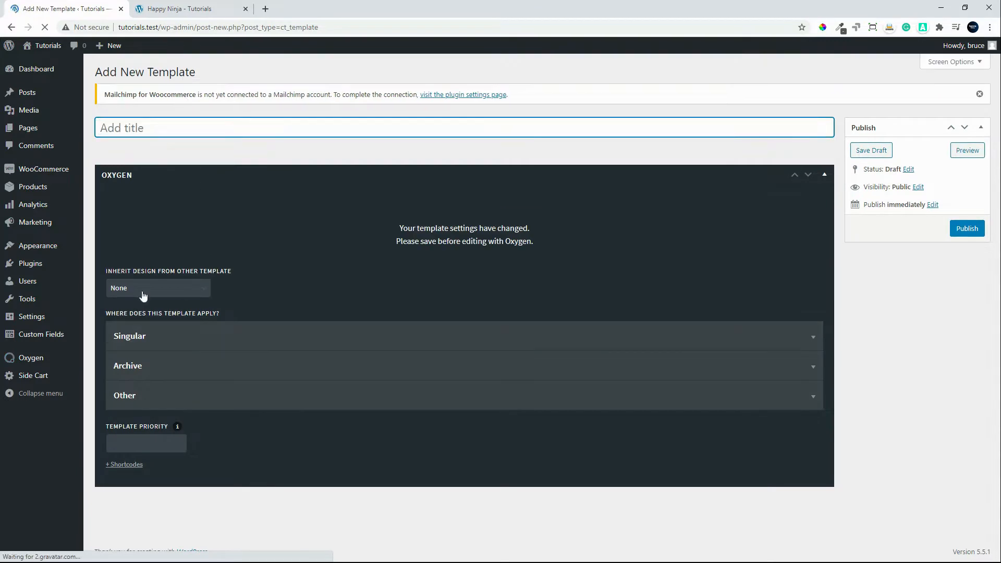
left_click(172, 289)
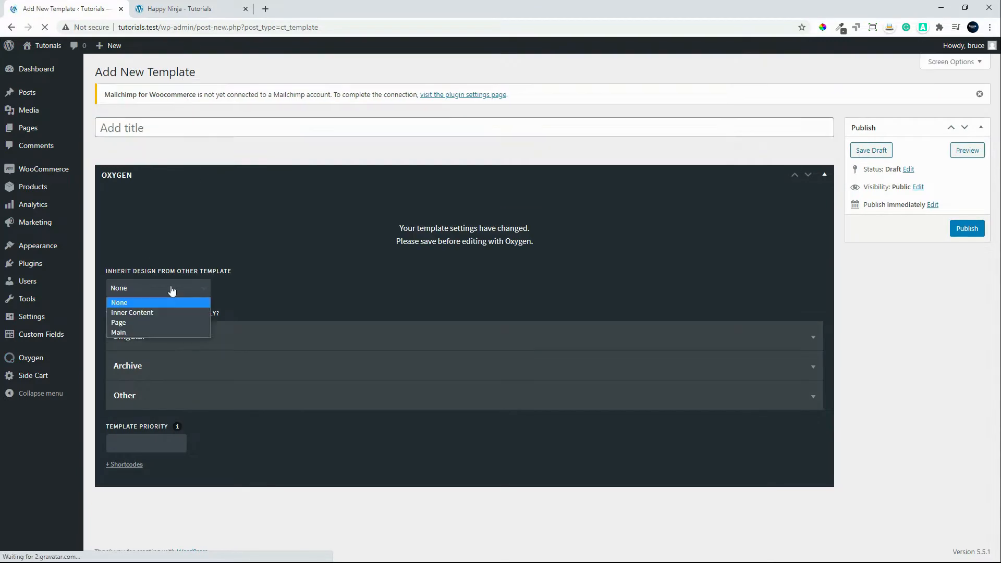
left_click(149, 332)
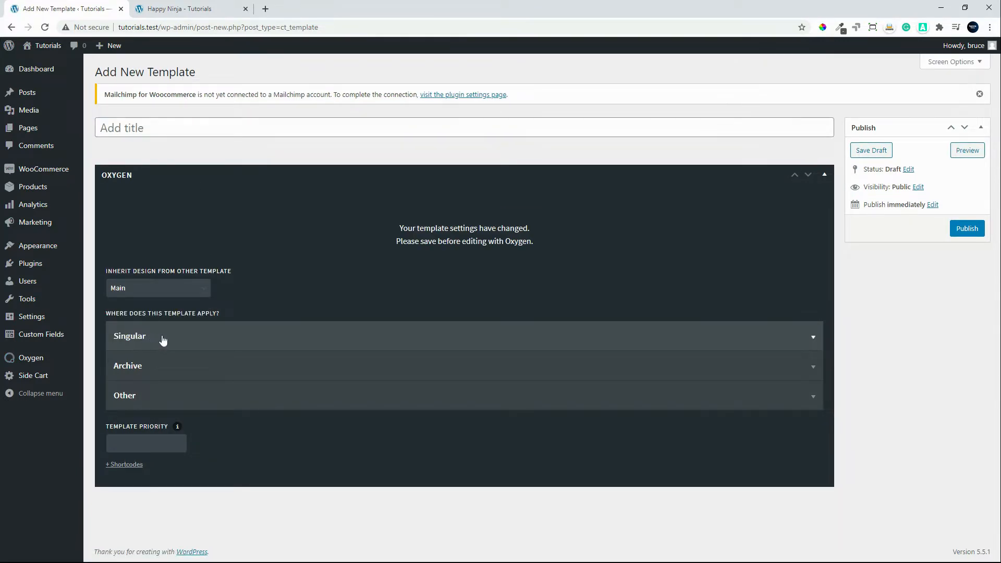
left_click(159, 339)
scroll(161, 516, "down", 1)
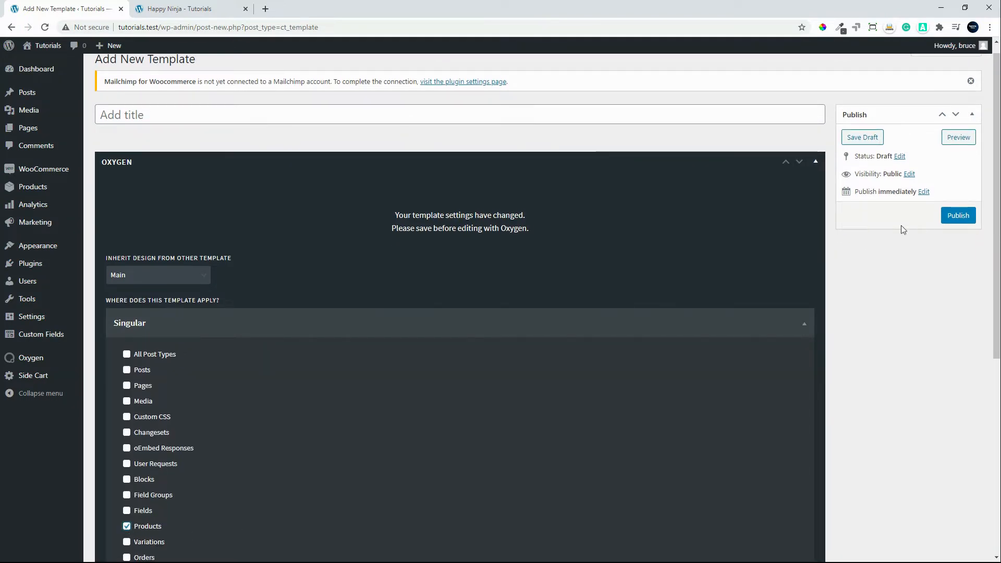
left_click(957, 215)
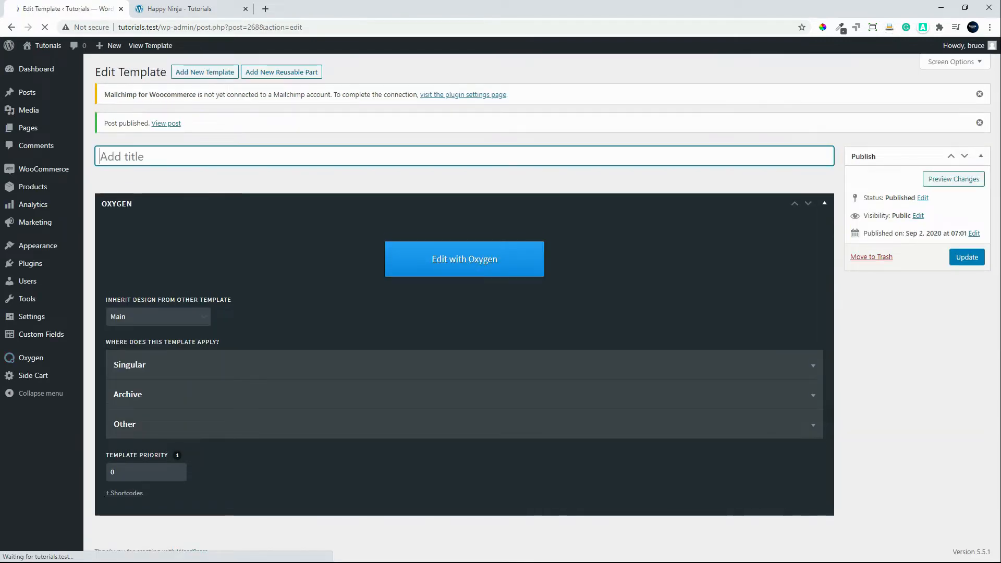
Step: Open the published template in the Oxygen visual editor and add a Section to its empty content area
left_click(479, 259)
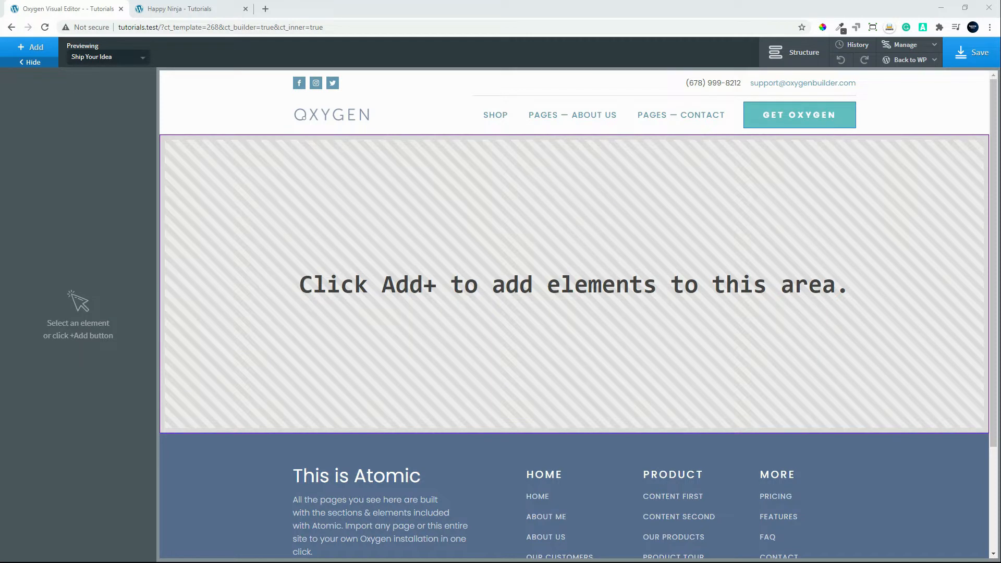
left_click(30, 48)
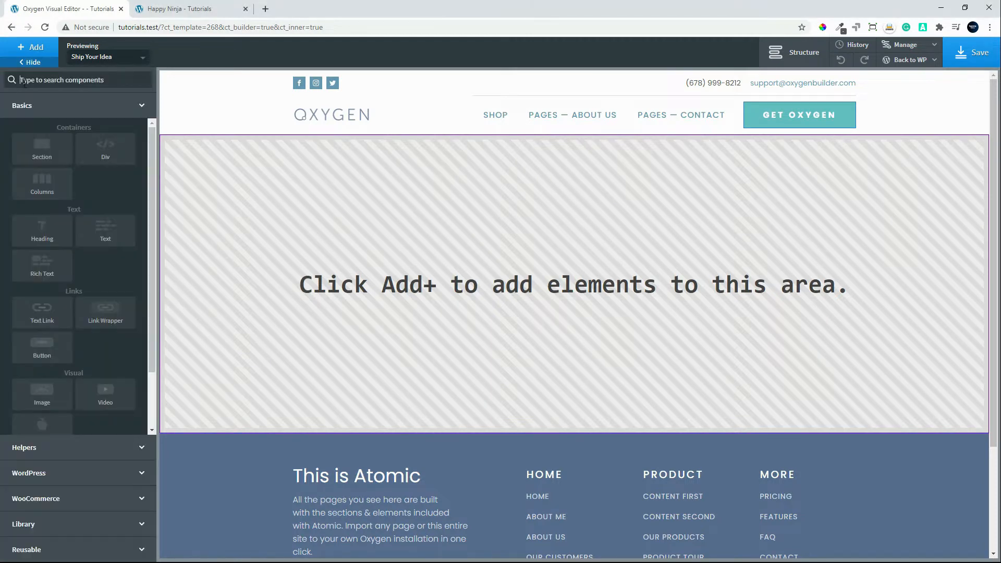
left_click(39, 151)
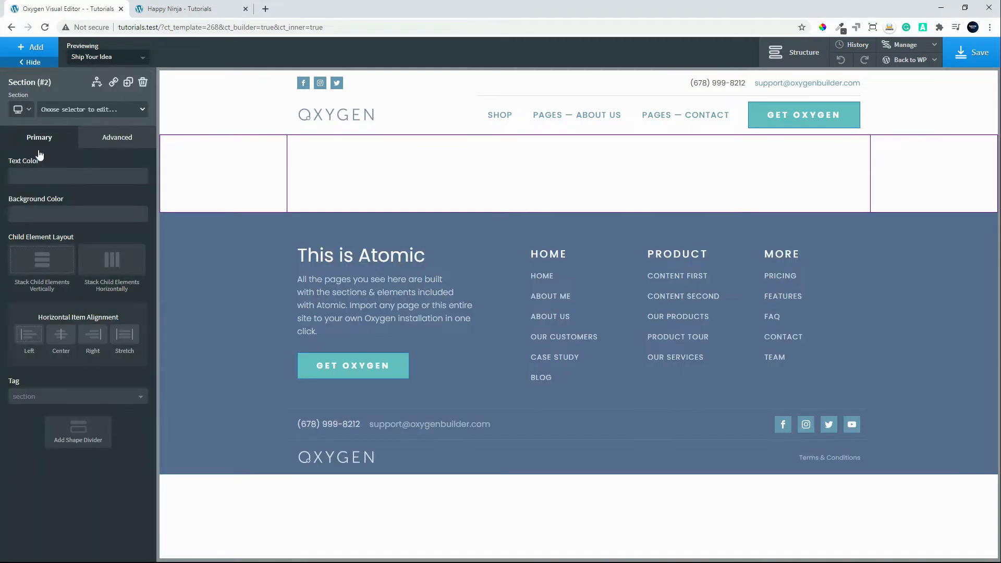
Step: Add the WooCommerce Product Builder element inside the new section
left_click(30, 53)
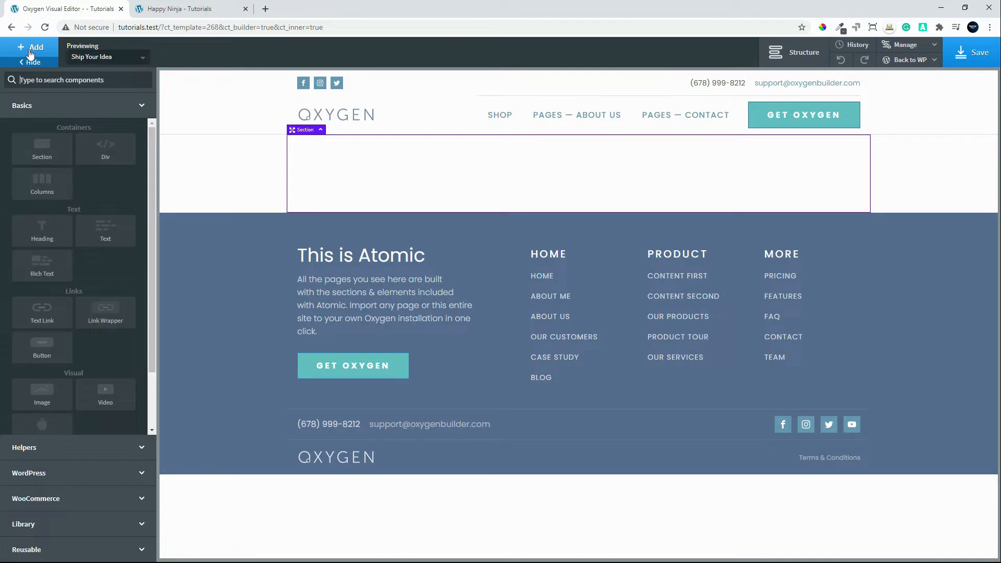
left_click(57, 501)
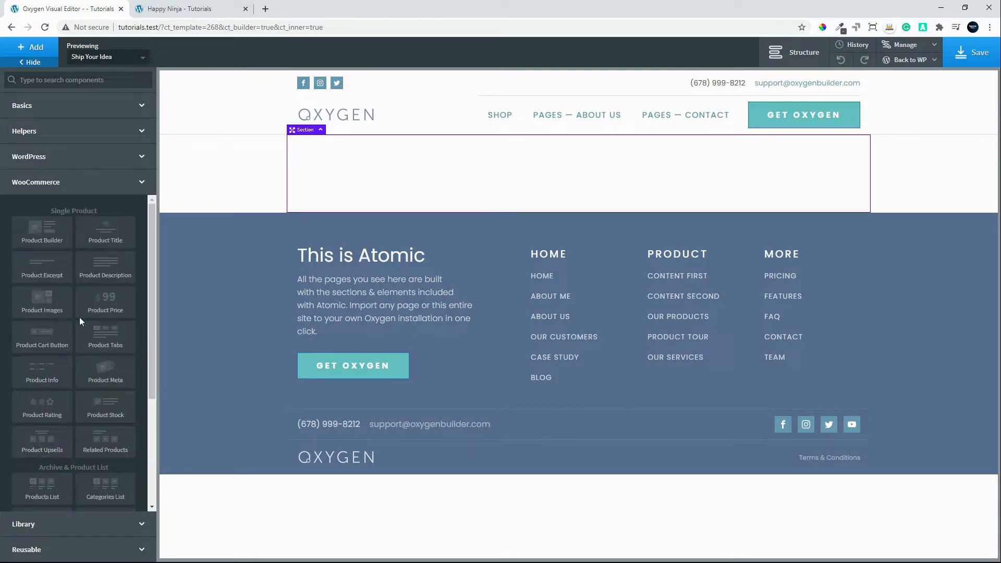
left_click(42, 237)
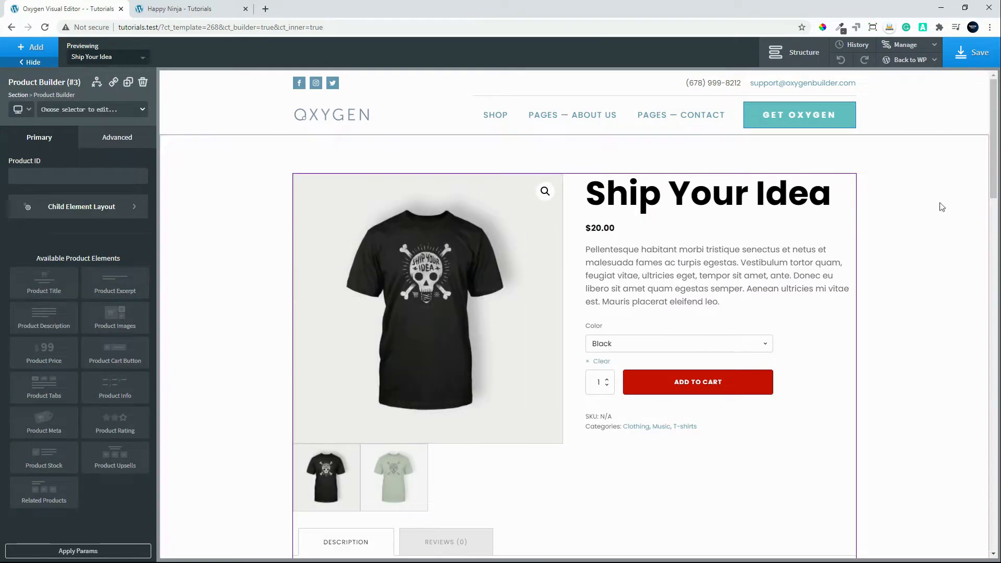
left_click_drag(995, 145, 986, 111)
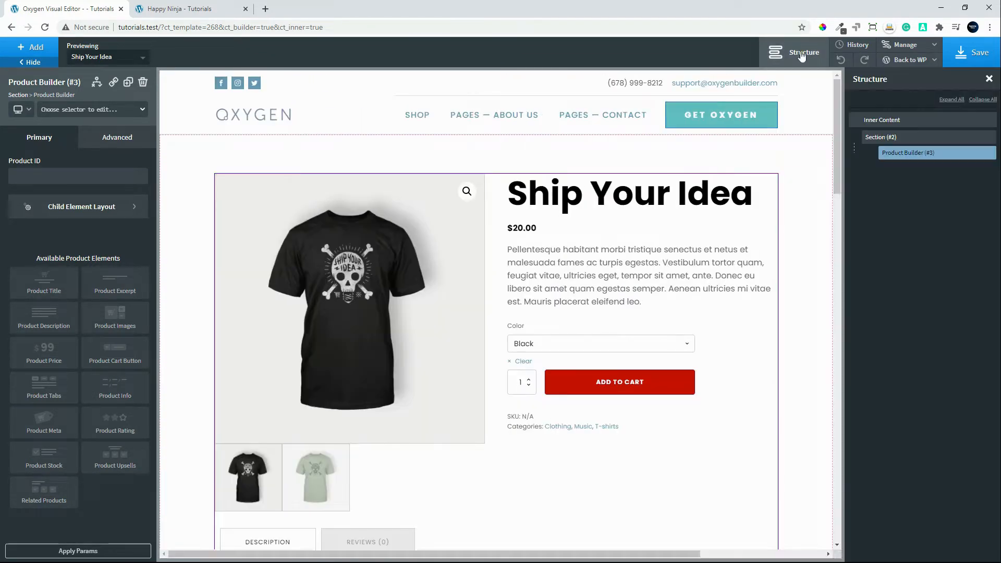
Step: Insert Columns with a 50 50 layout into the Product Builder, and show its two divs in the structure tree
left_click(798, 53)
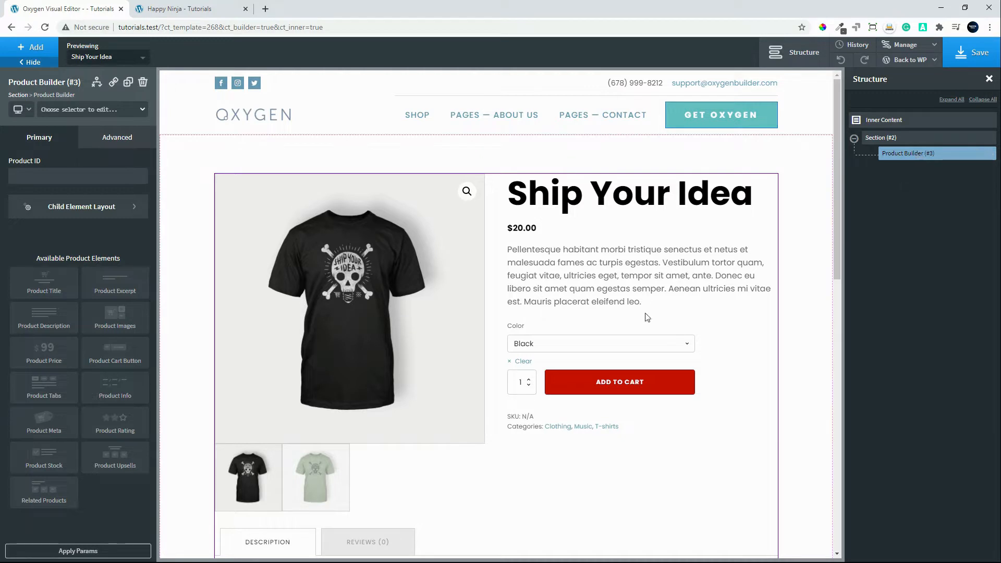
left_click(31, 48)
left_click(35, 107)
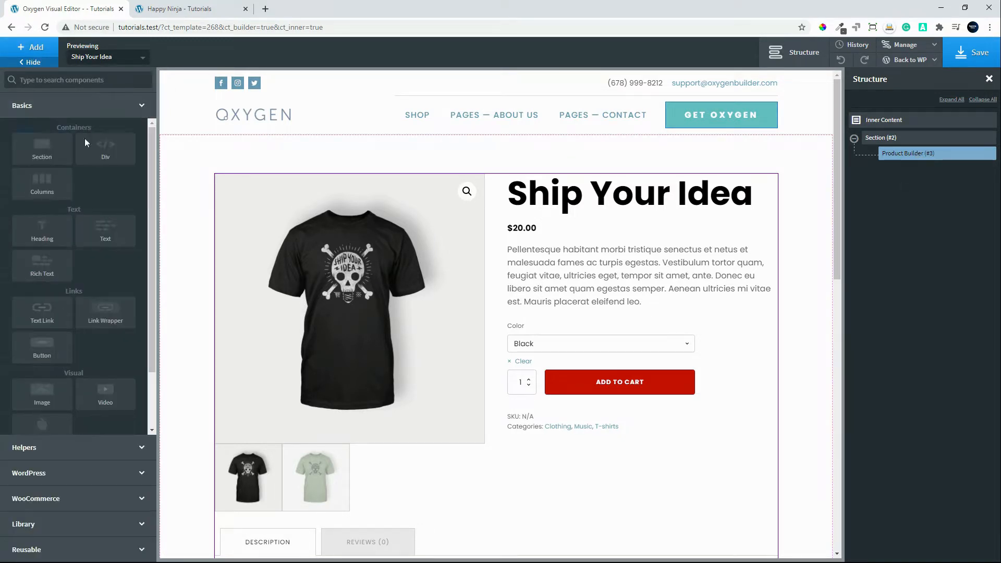
left_click(44, 184)
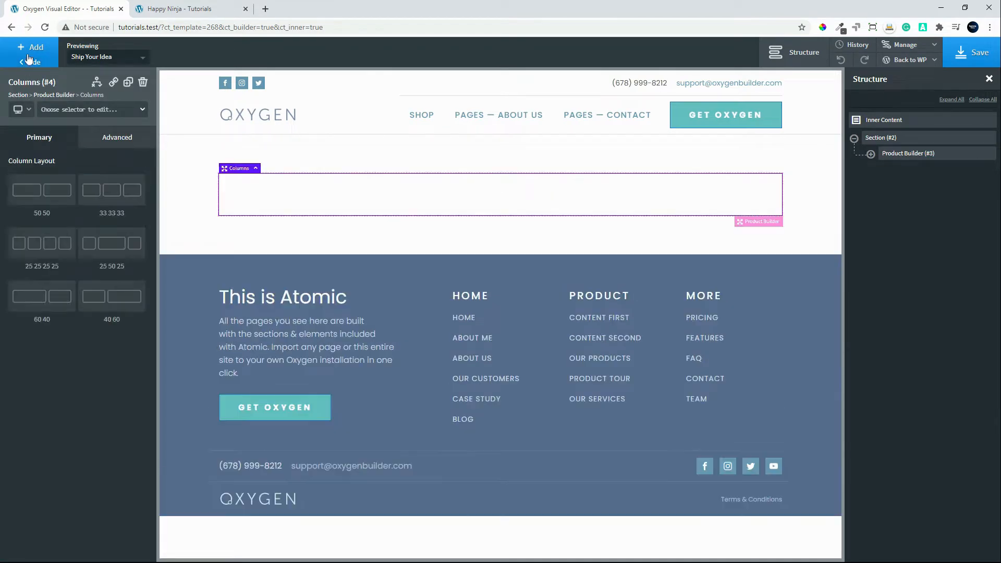
left_click(36, 194)
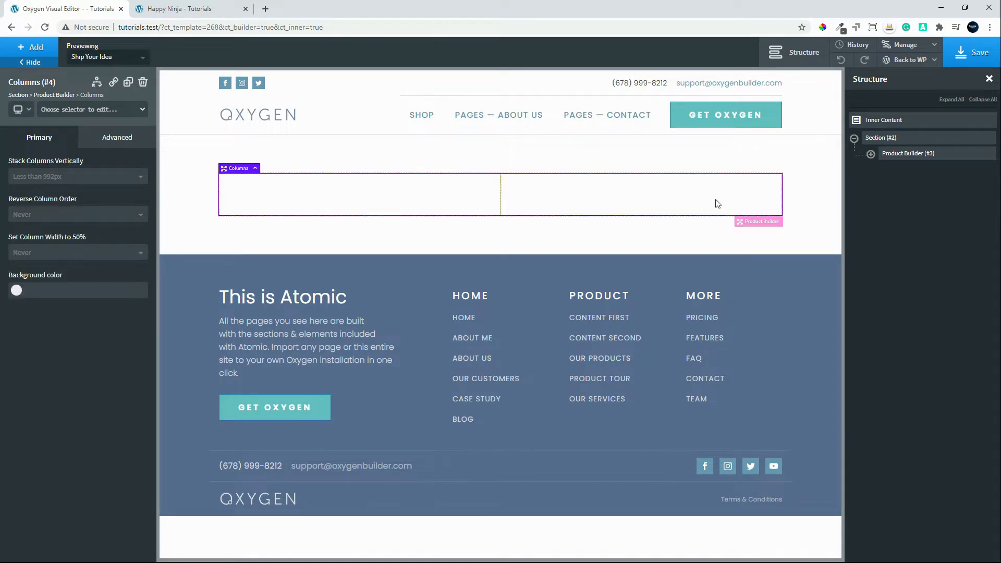
left_click(870, 154)
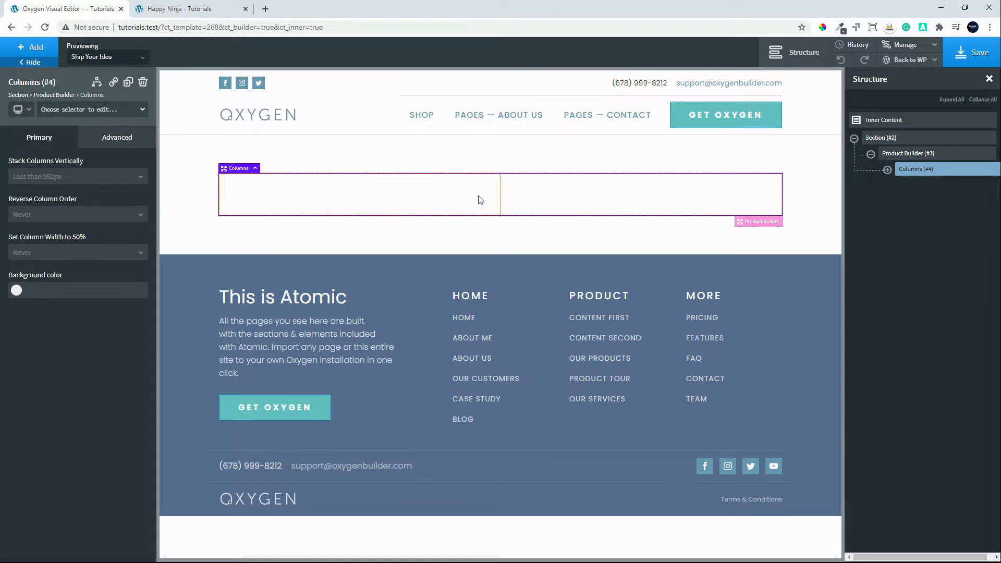
left_click(887, 171)
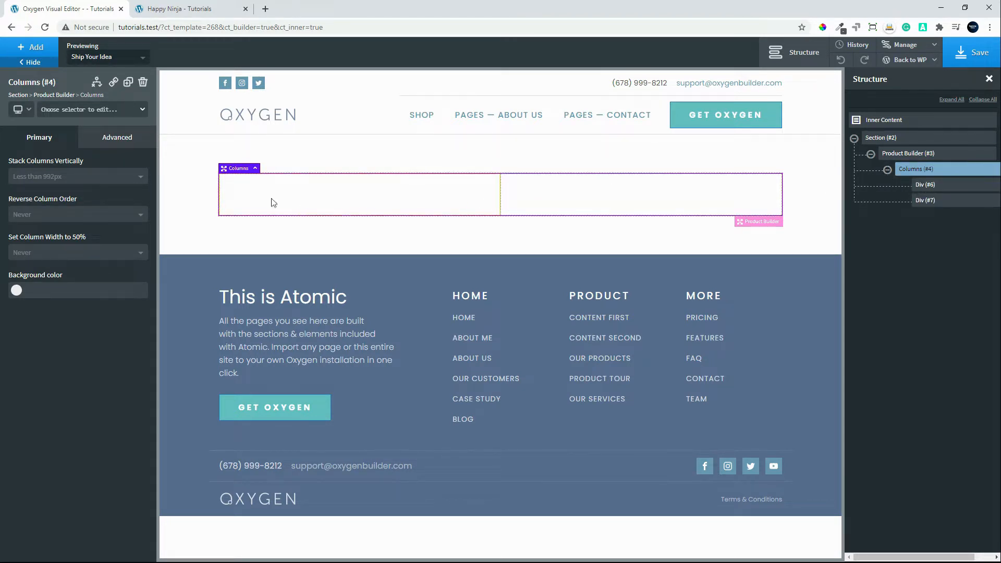
Step: Add the WooCommerce Product Images element to the left column of the 50 50 layout
left_click(30, 47)
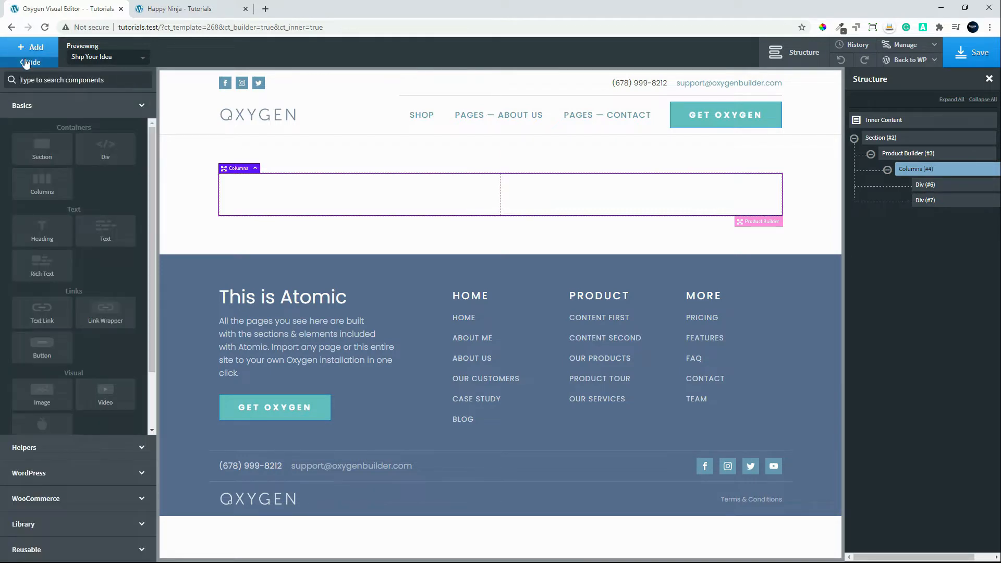
left_click(46, 504)
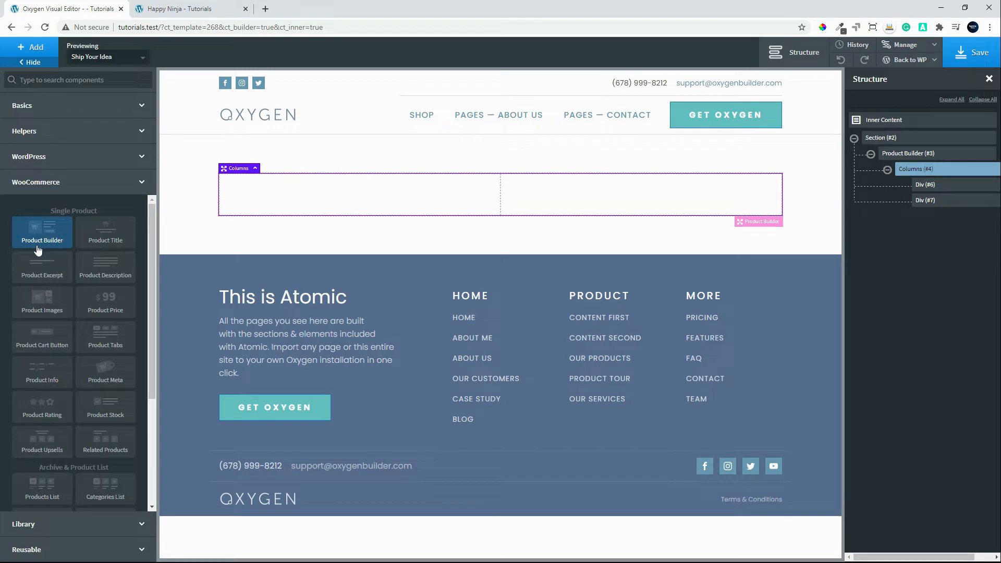
left_click(349, 195)
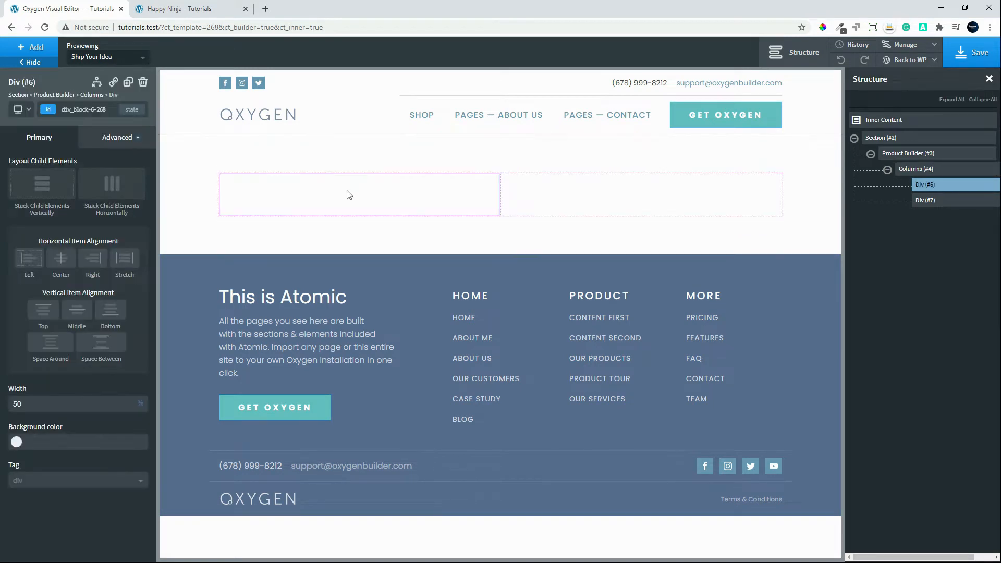
left_click(31, 47)
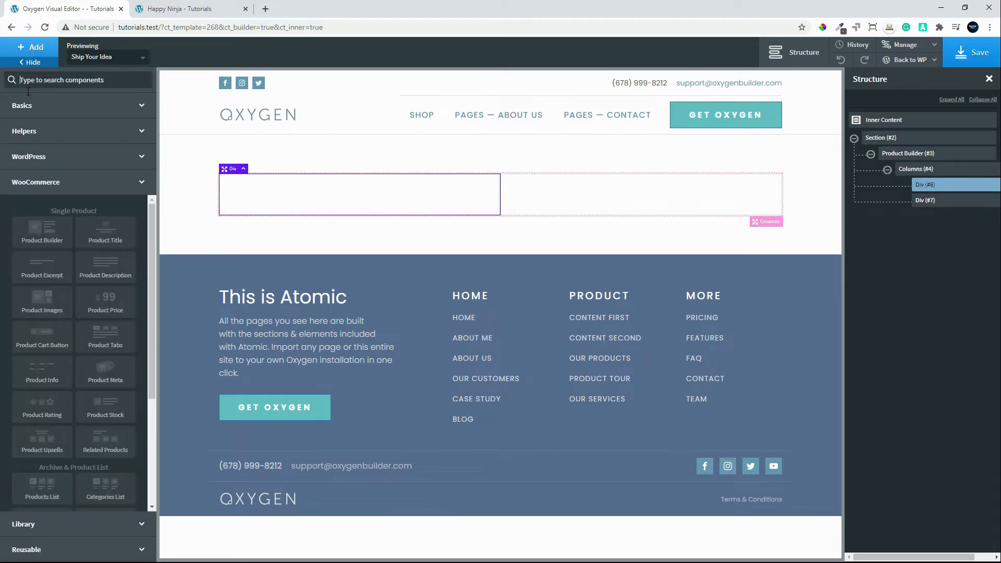
left_click(47, 303)
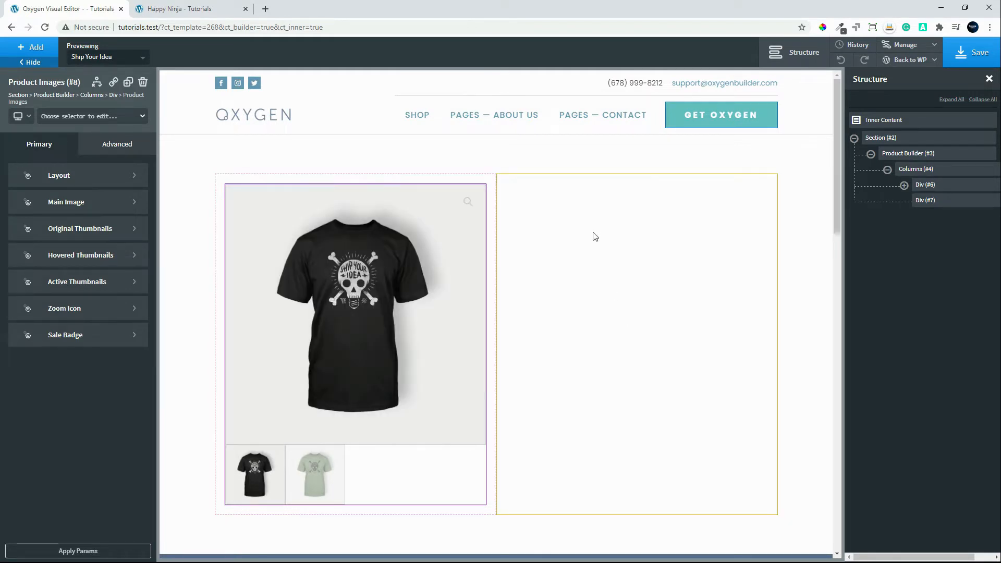
Step: Add the Product Title element to the empty right column, followed by the Product Price element
left_click(595, 235)
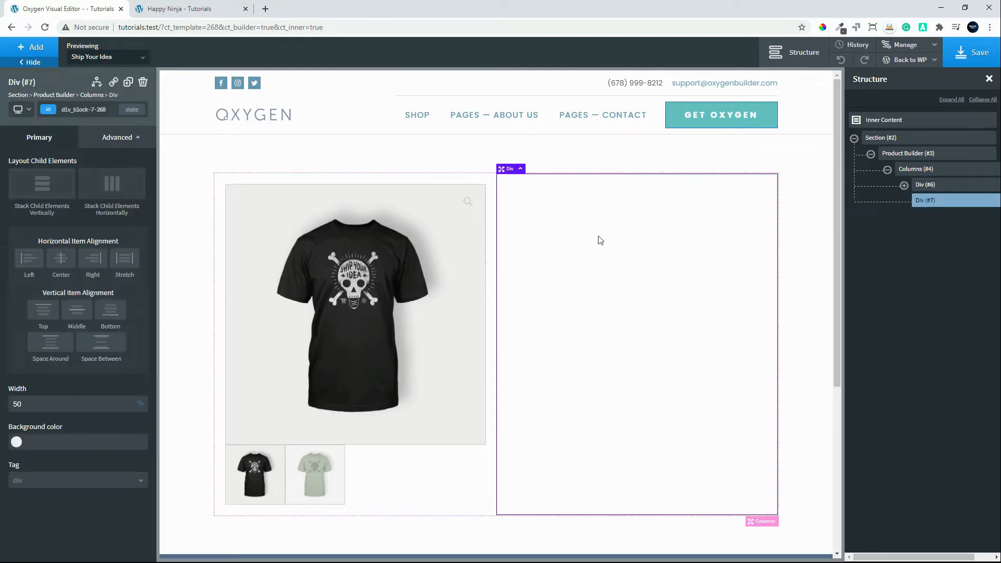
left_click(29, 48)
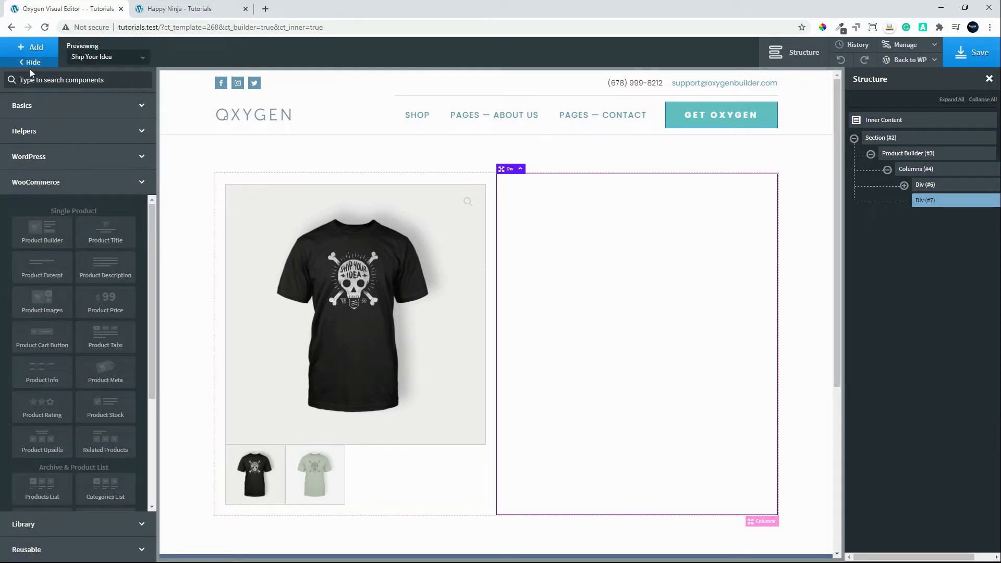
left_click(104, 237)
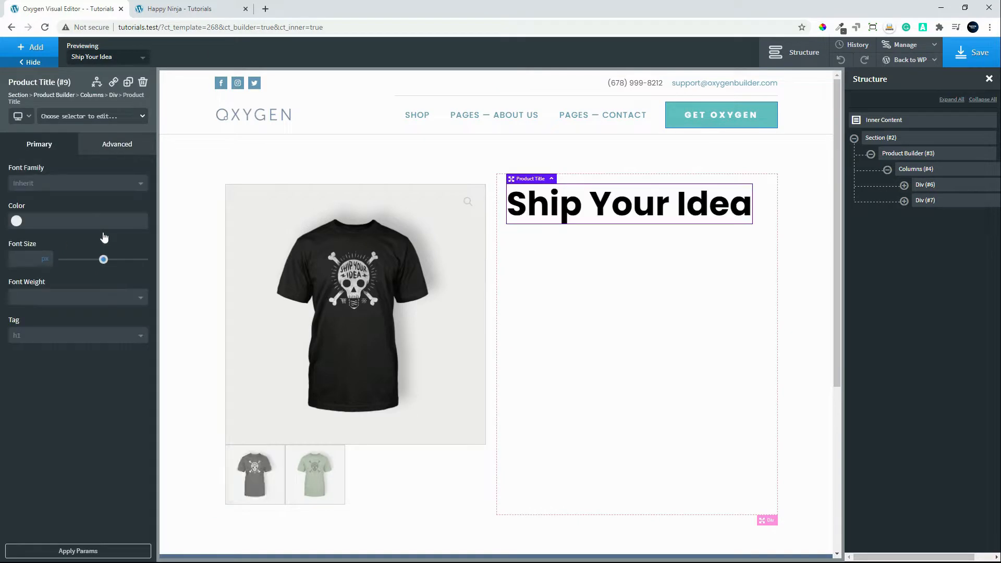
left_click(32, 49)
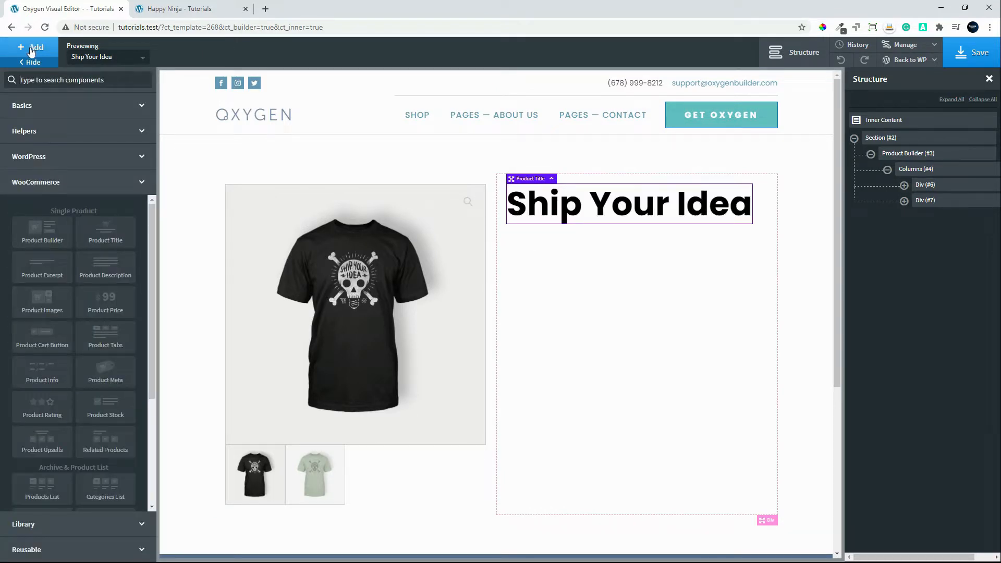
left_click(106, 305)
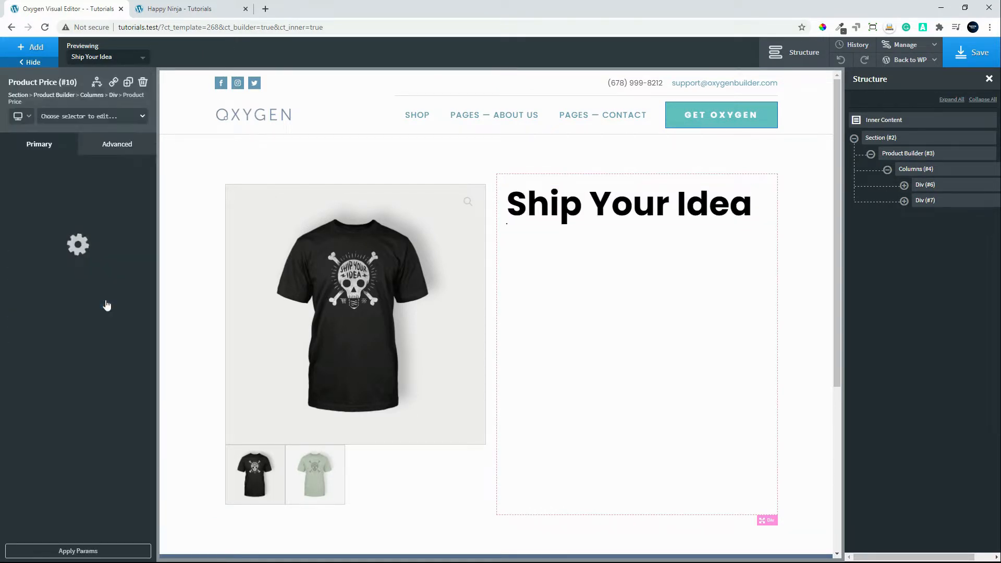
Step: Add the Product Excerpt and Product Cart Button elements below the price in the right column, and save the template
left_click(22, 48)
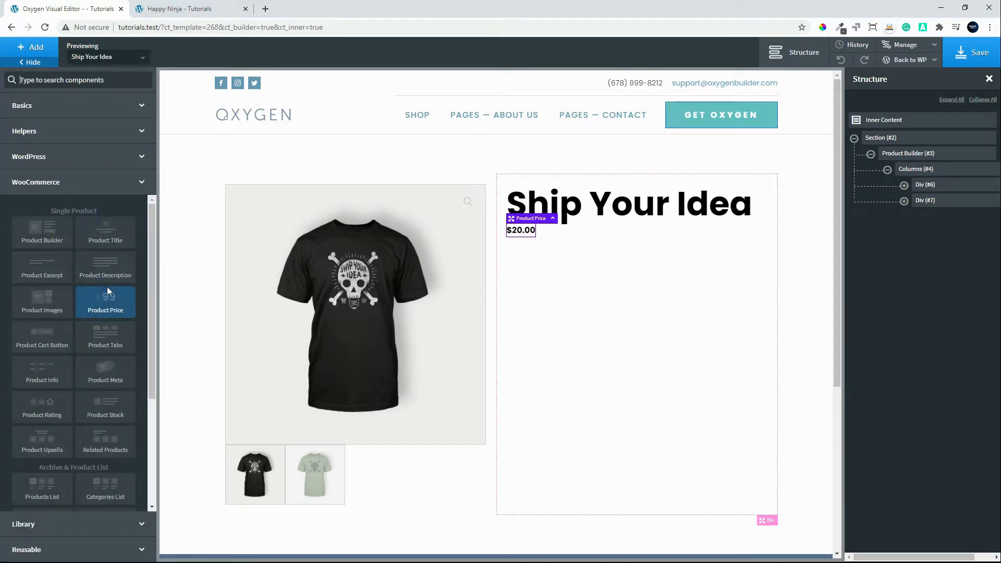
left_click(41, 267)
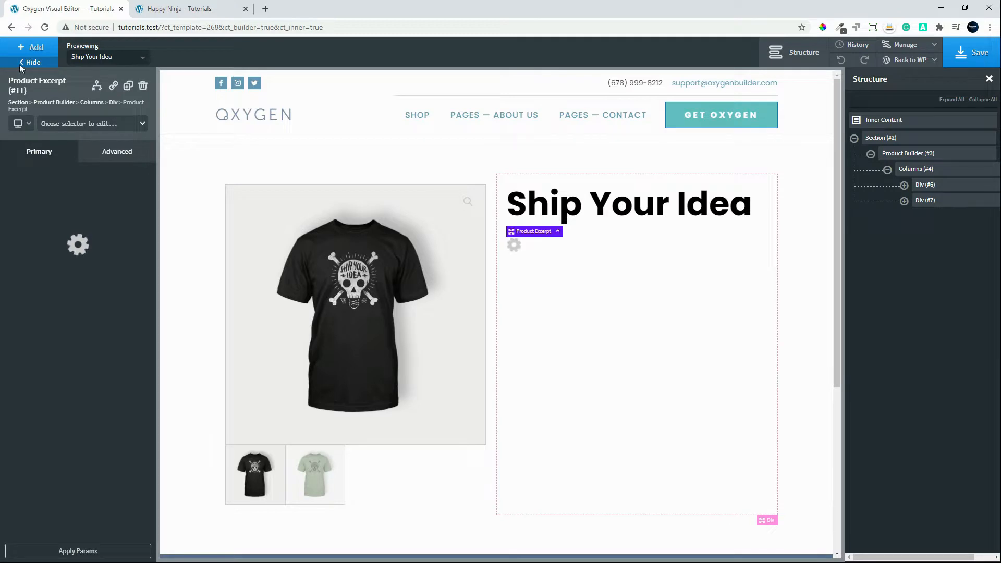
left_click(19, 45)
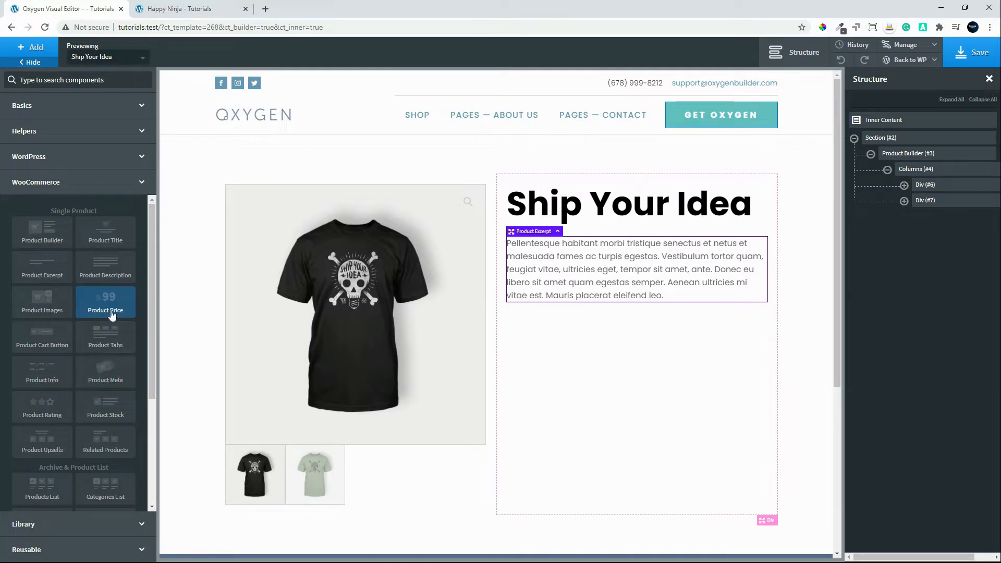
left_click(46, 340)
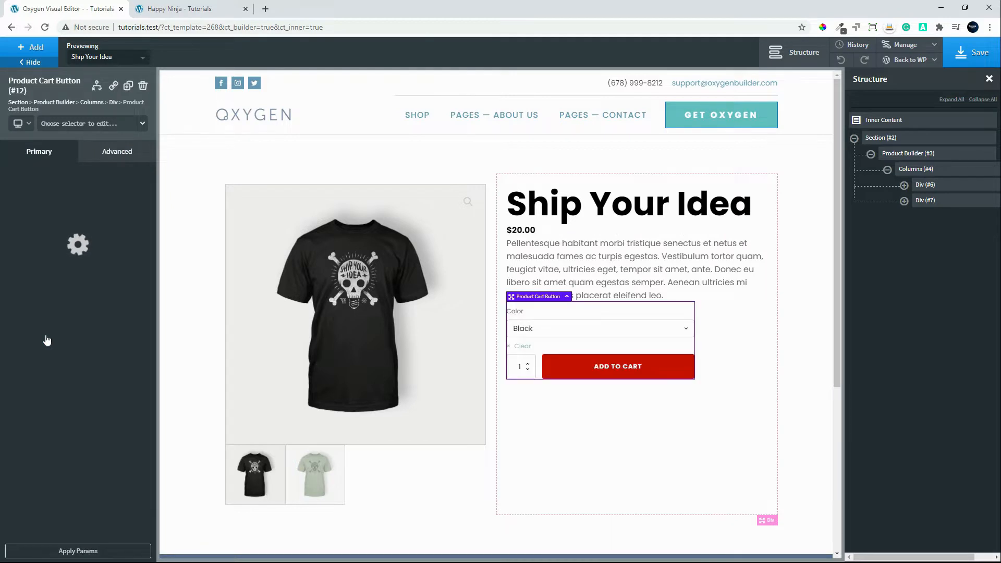
left_click(607, 402)
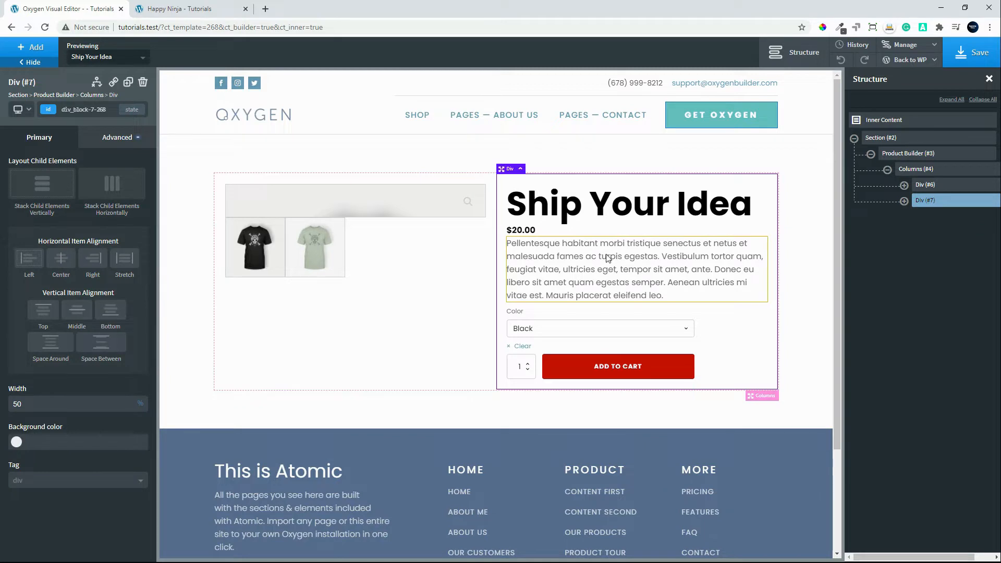
left_click(985, 53)
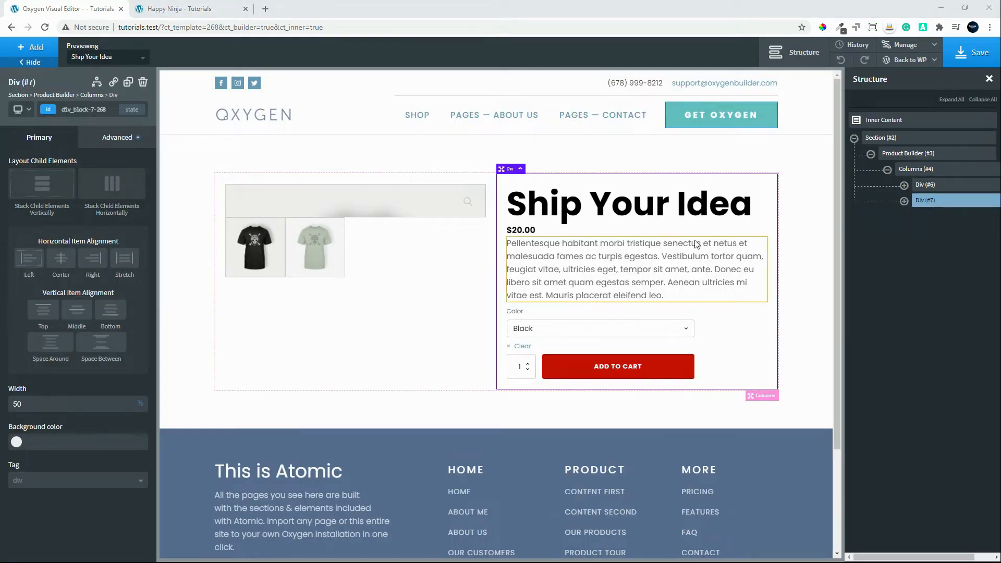
Step: Set the font weight of the product title to 500
left_click(594, 216)
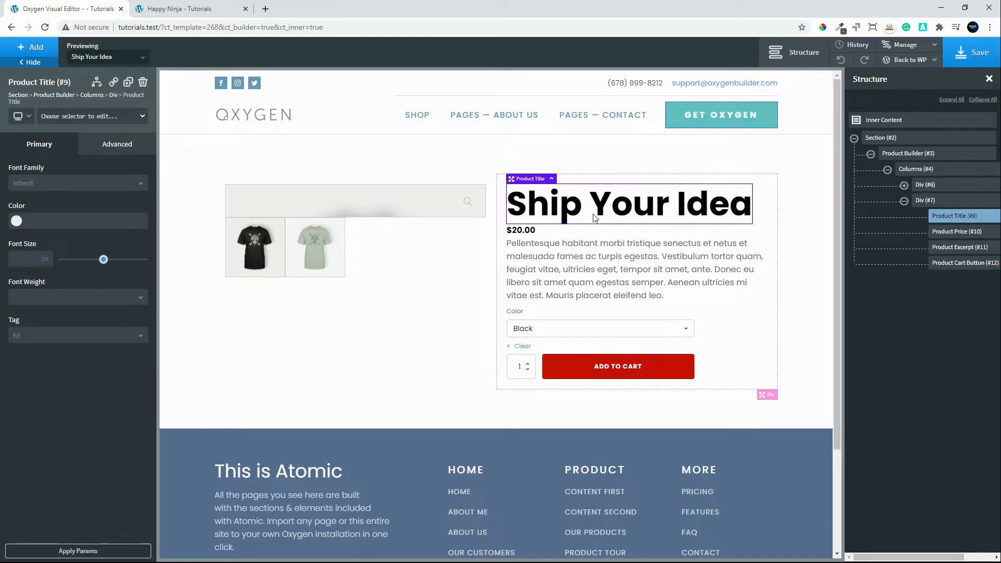
left_click(77, 305)
left_click(44, 393)
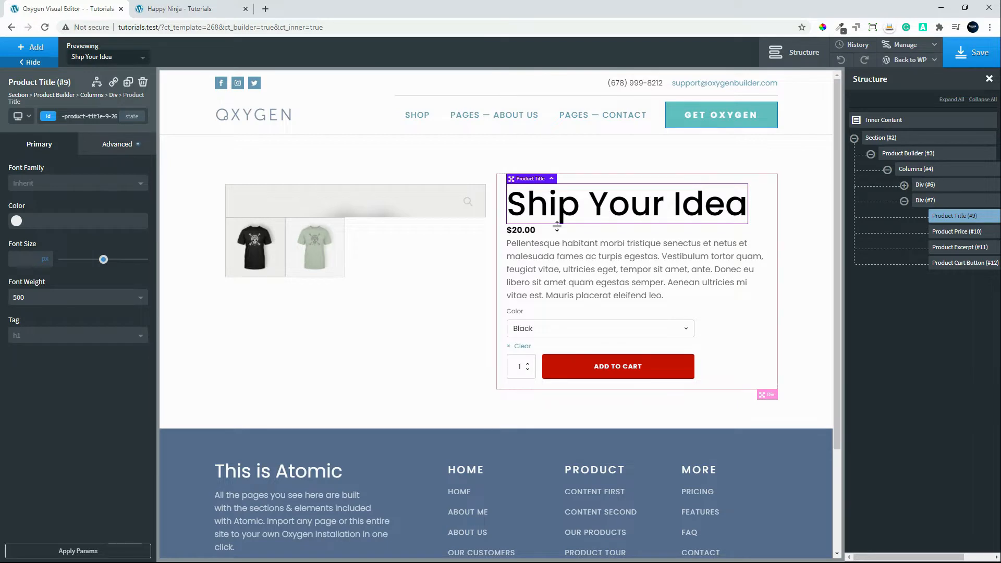
Step: Set the product price typography to a 30 px font size and a font weight of 500
left_click(524, 234)
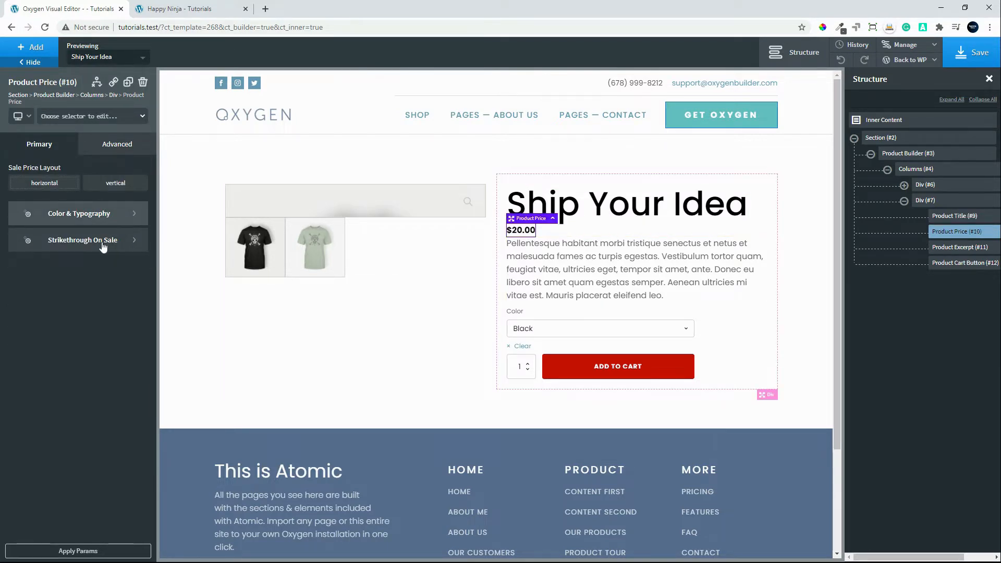
left_click(128, 221)
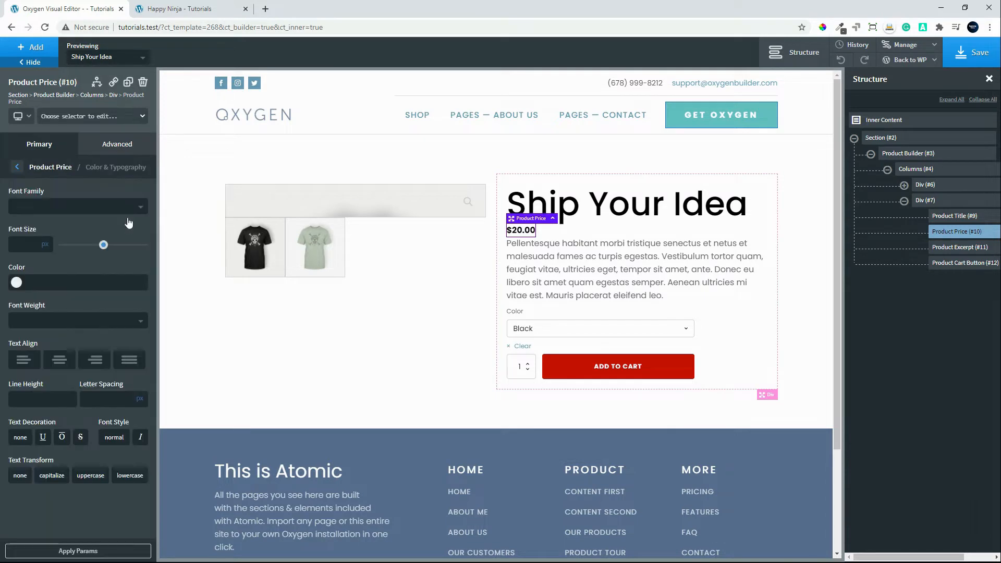
left_click(29, 243)
type("30")
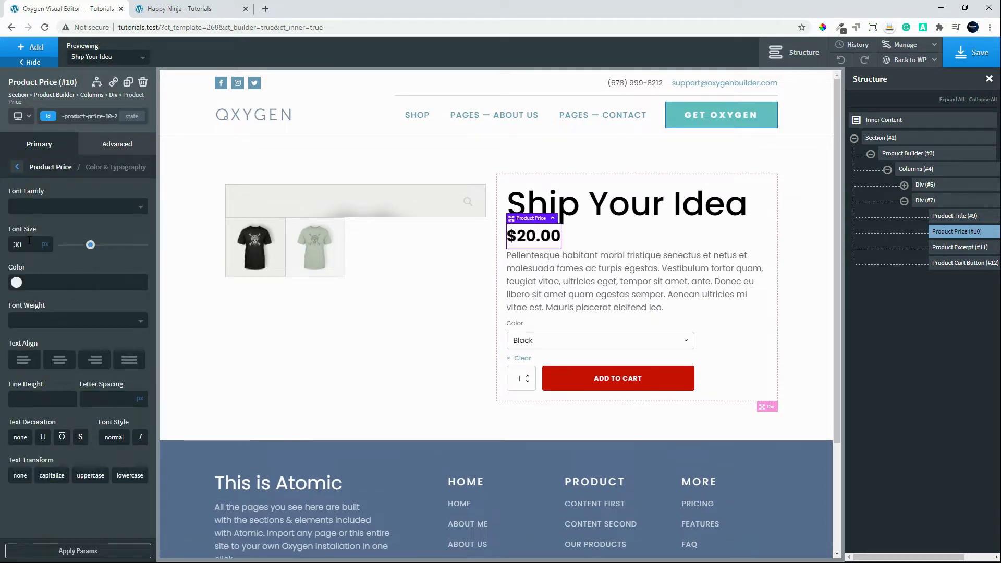
left_click(40, 320)
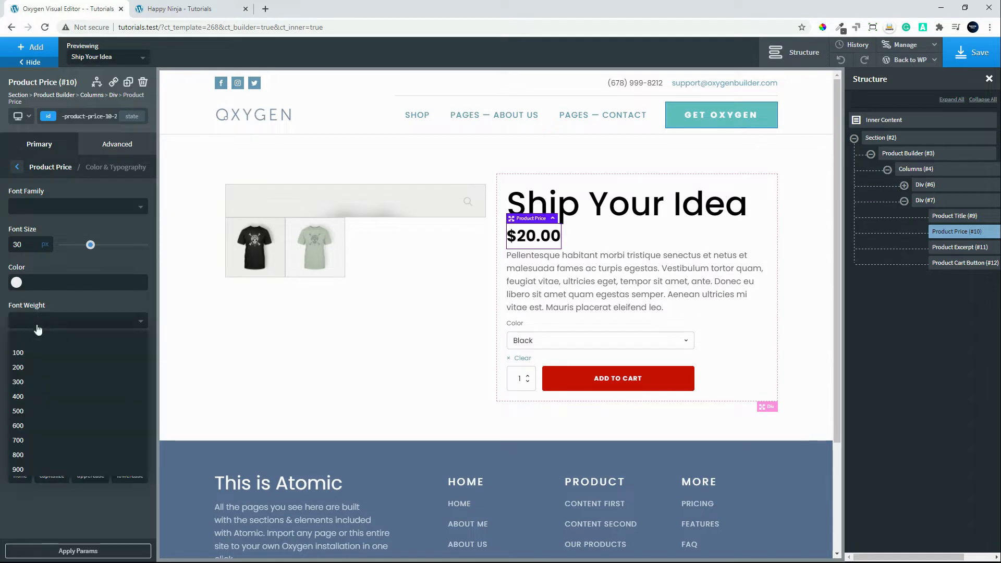
left_click(18, 411)
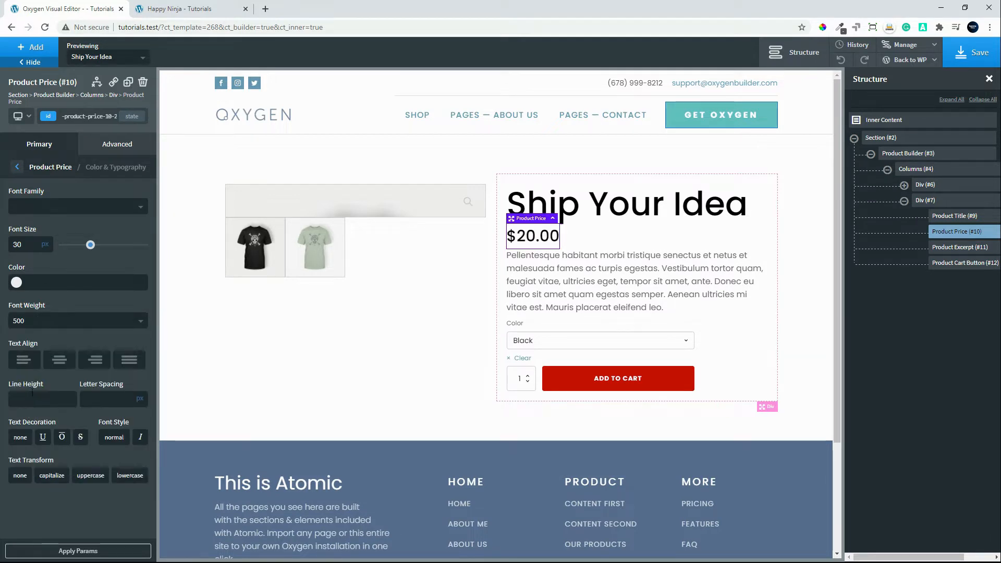
left_click(557, 281)
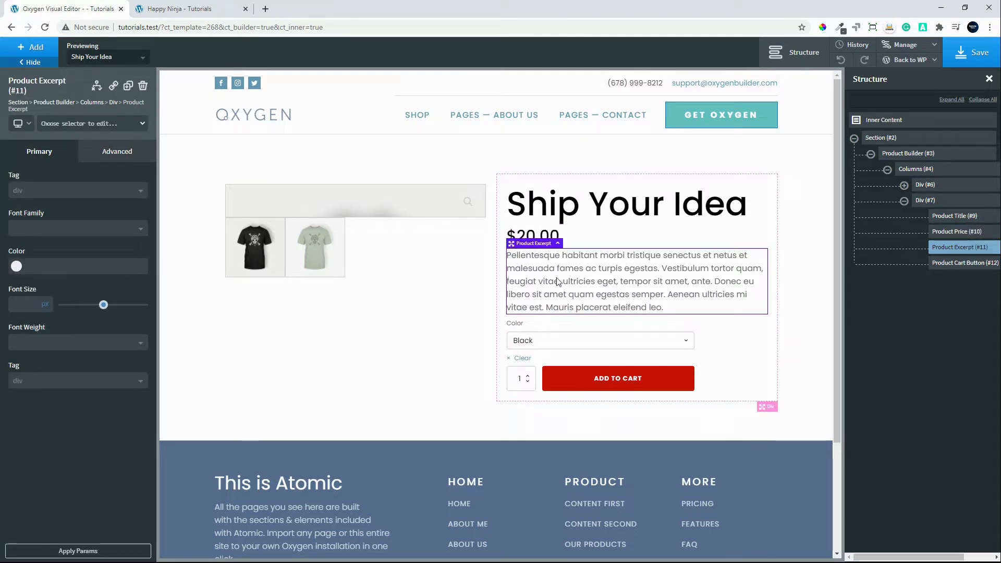
left_click(569, 201)
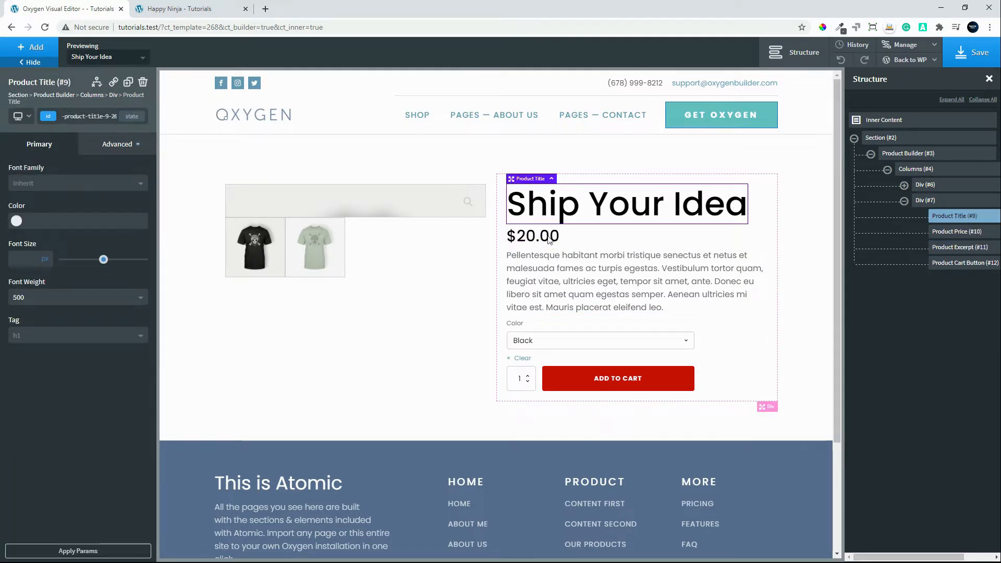
left_click(533, 236)
left_click(541, 309)
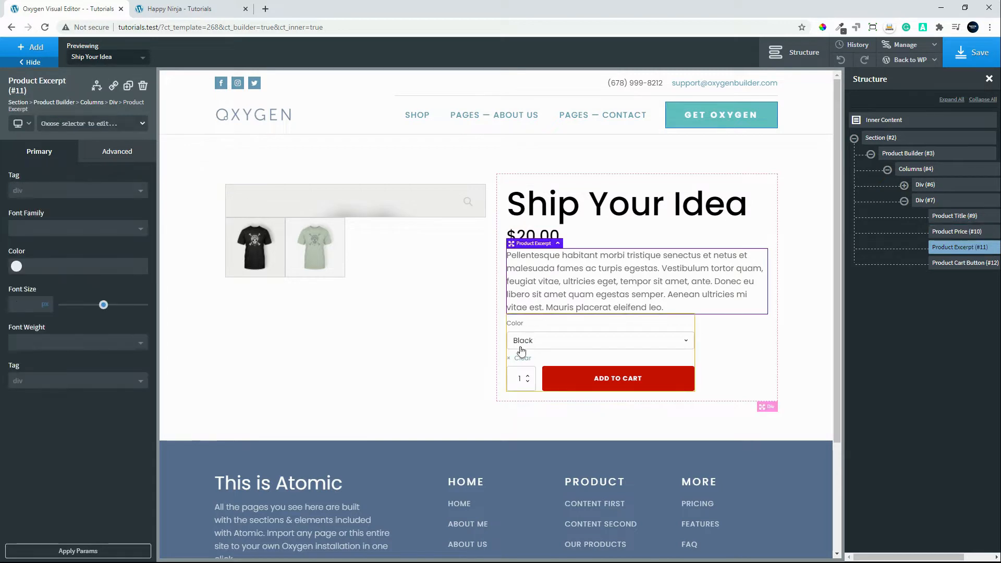
Step: Give the product title a bottom margin of 20 px
left_click(567, 215)
left_click(117, 144)
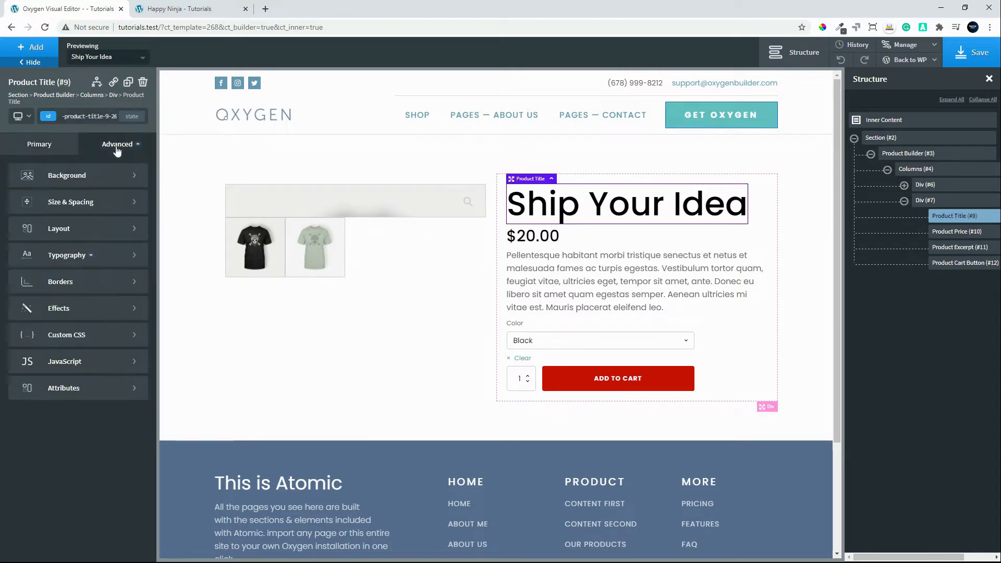
left_click(70, 204)
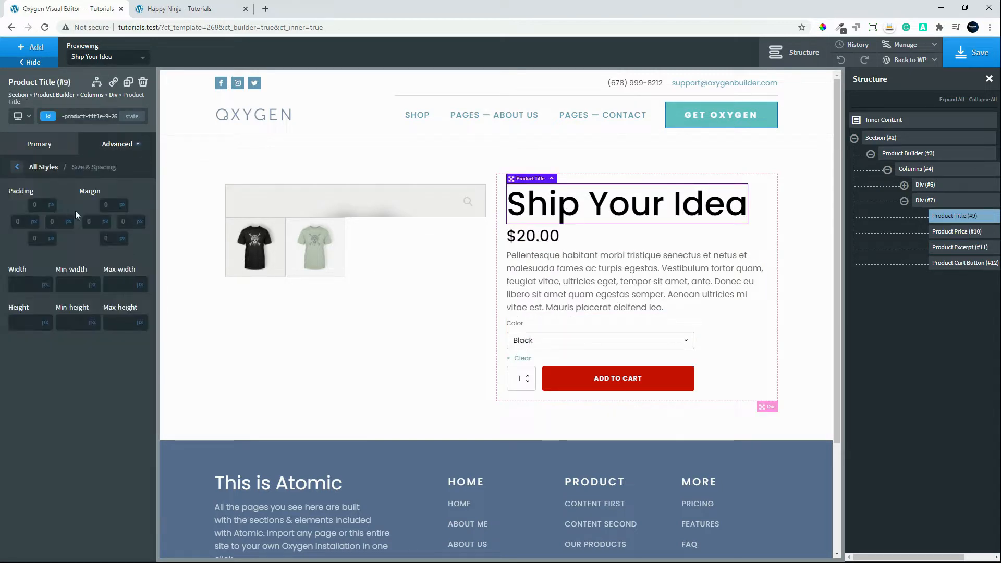
type("20")
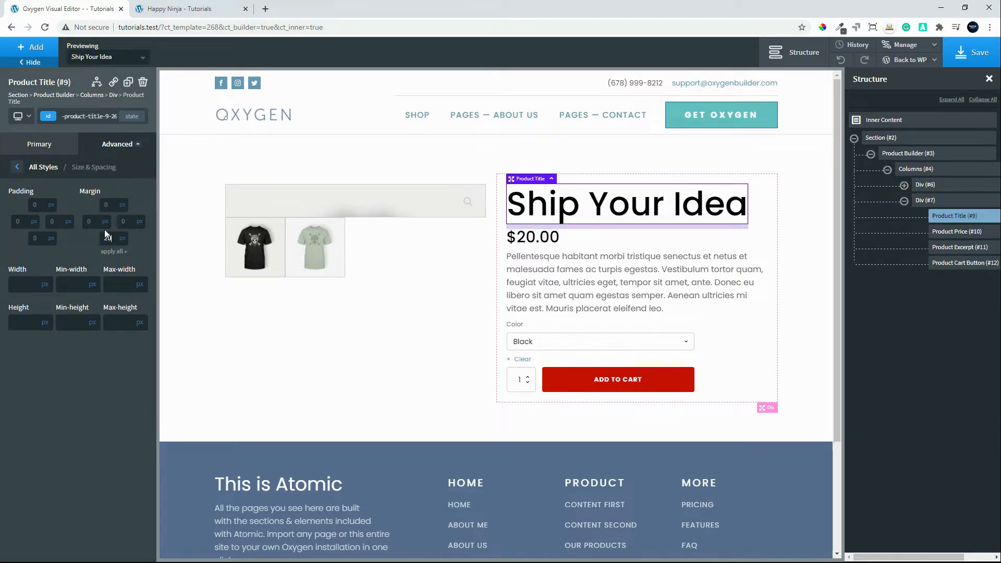
Step: Give the product price a bottom margin of 20 px
left_click(552, 252)
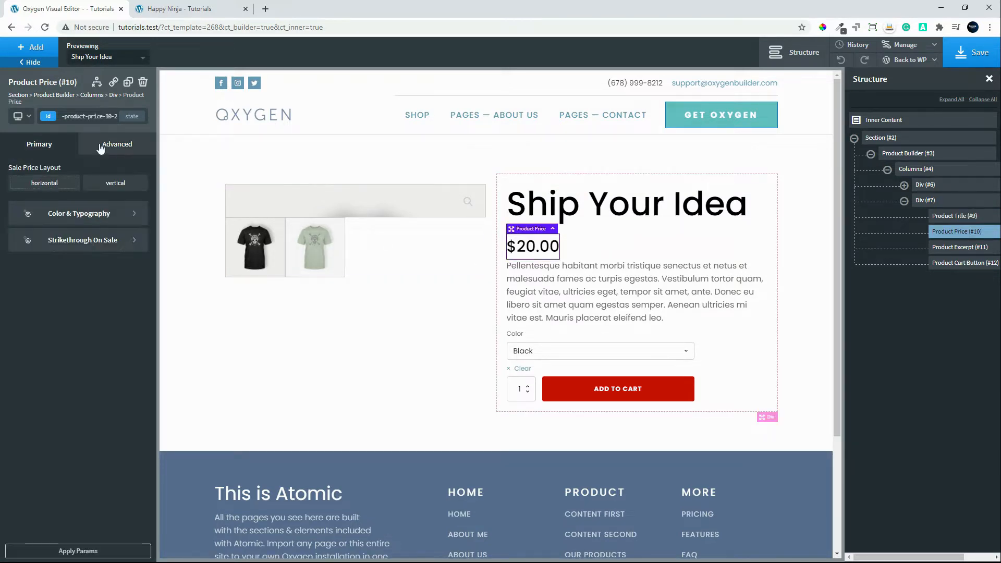
left_click(117, 154)
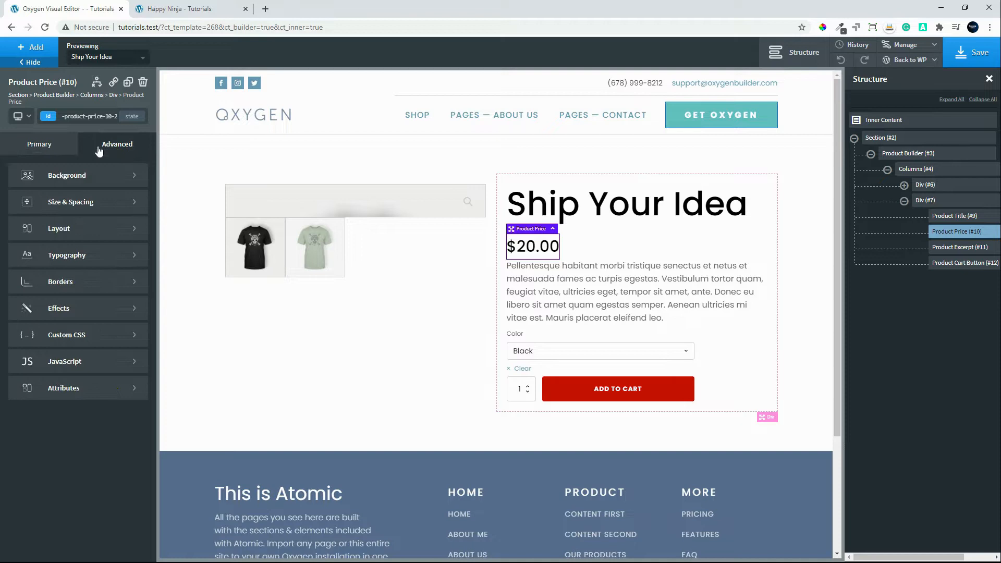
left_click(80, 206)
left_click(106, 239)
type("20")
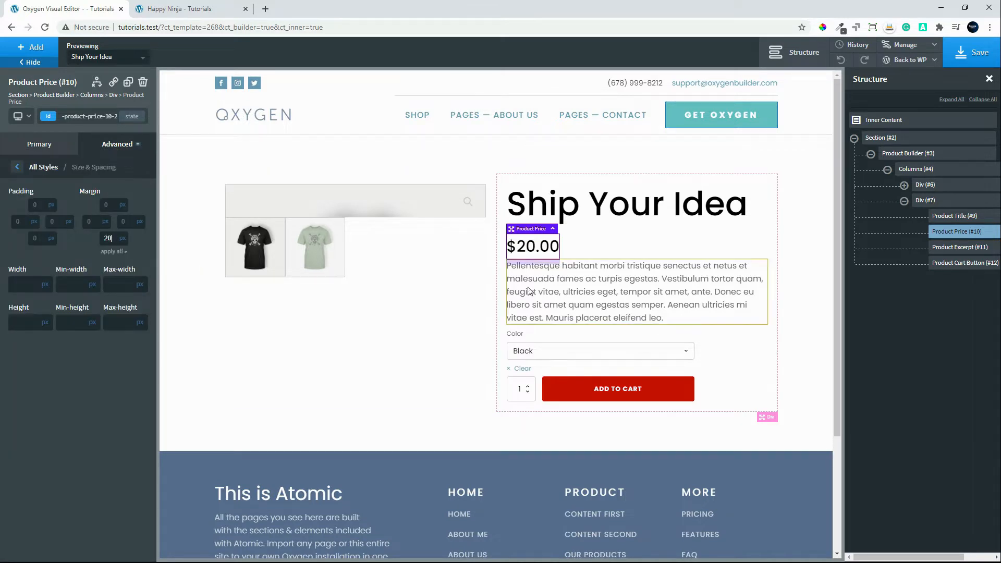
Step: Give the product excerpt a bottom margin of 20 px
left_click(589, 295)
left_click(117, 151)
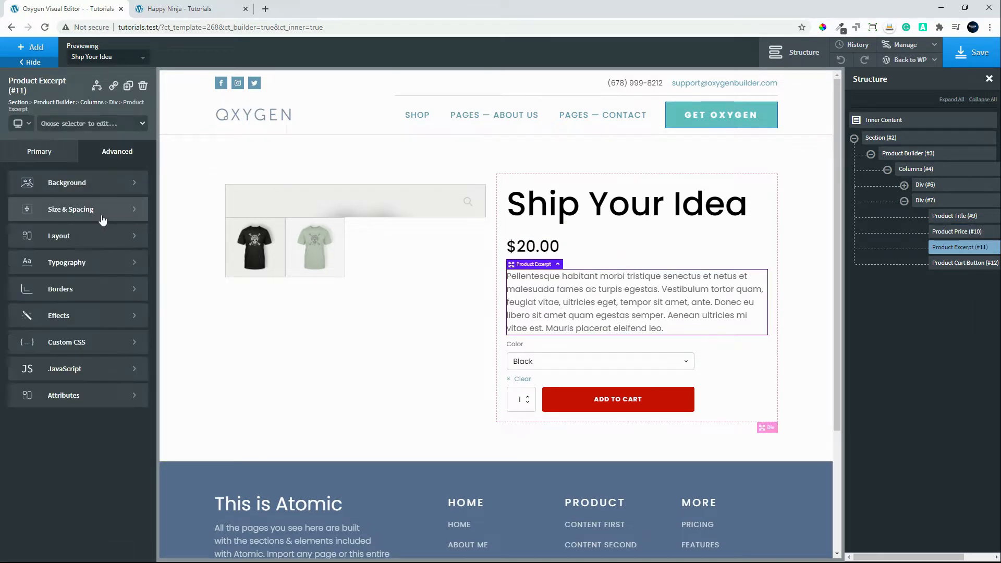
left_click(98, 219)
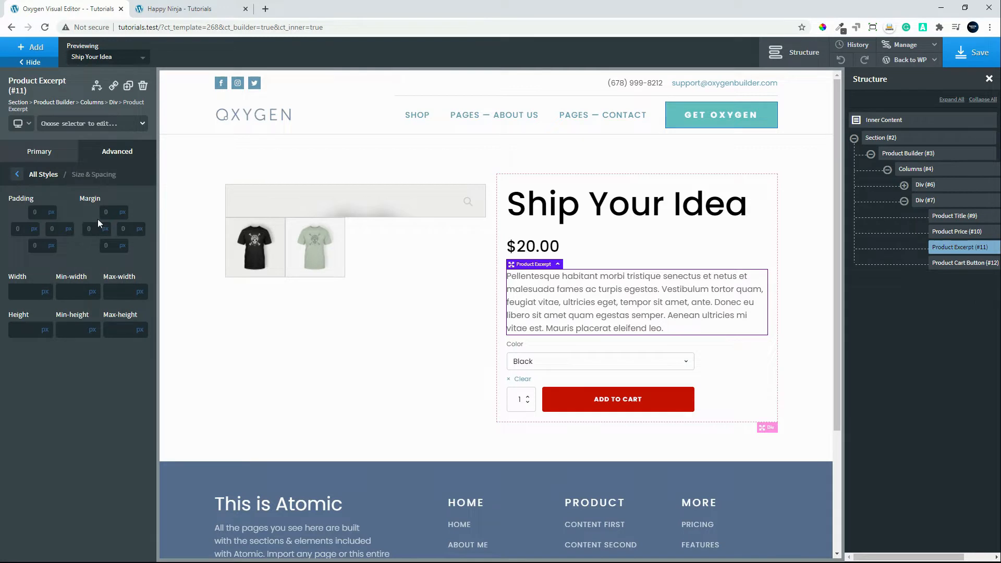
left_click(111, 245)
type("20")
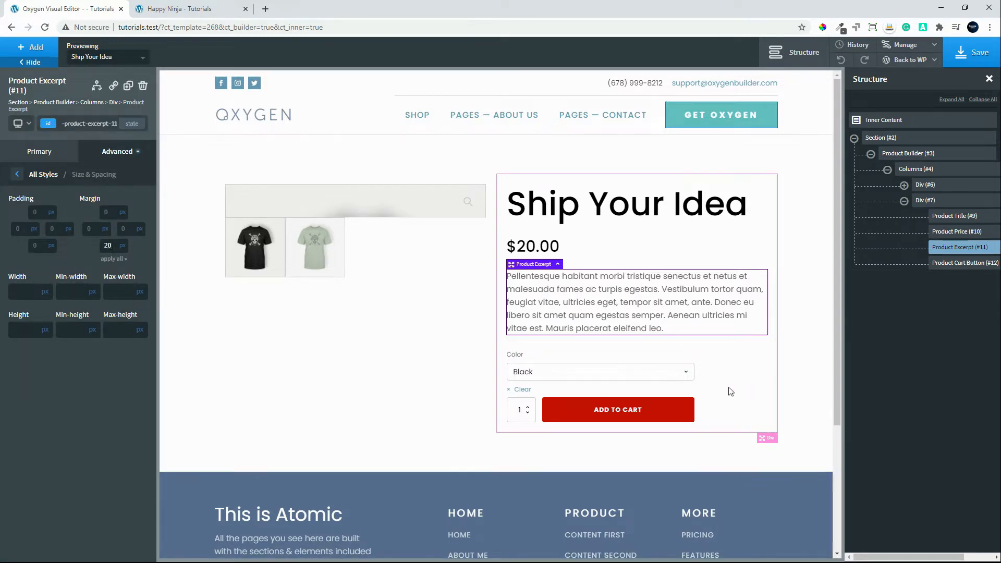
Step: Center the child elements of the right column div horizontally and save the template
left_click(757, 185)
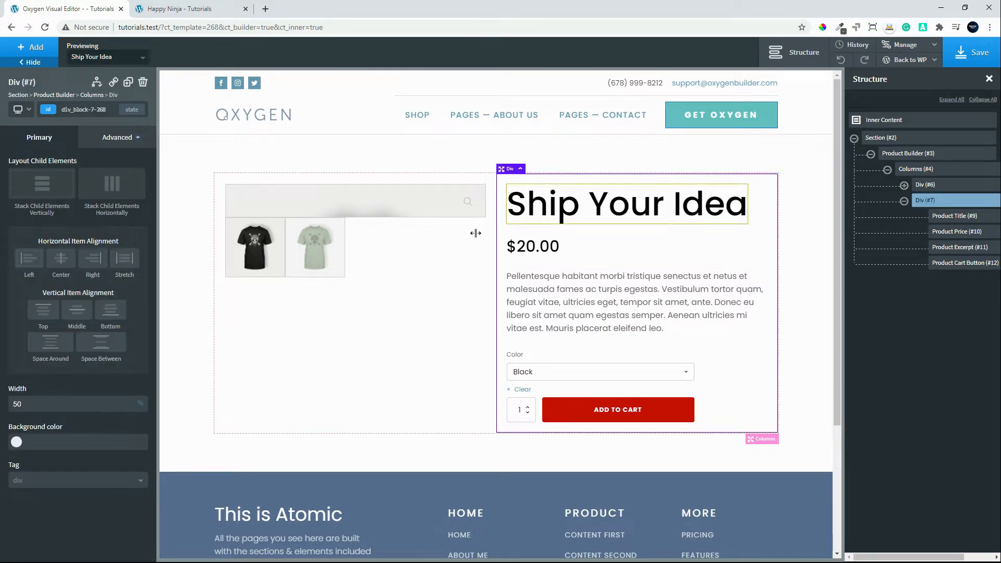
left_click(60, 264)
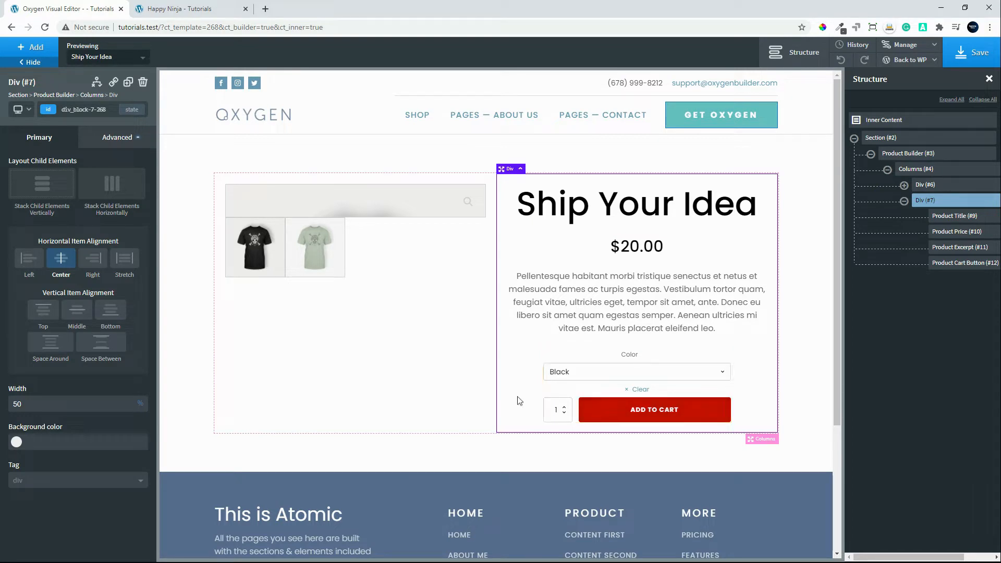
left_click(980, 58)
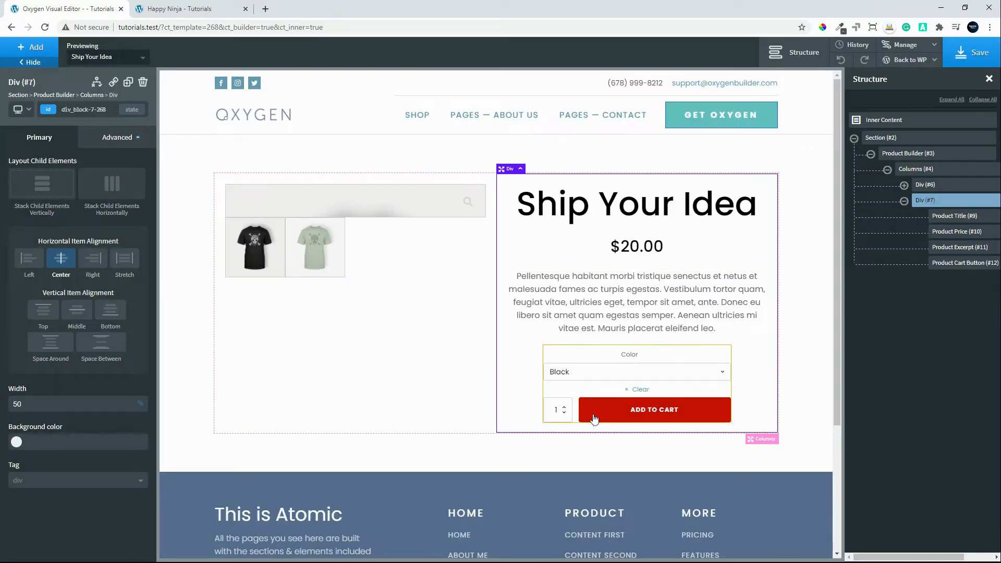
Step: Wrap the Product Cart Button element in a div and set that div's width to 100%
left_click(585, 364)
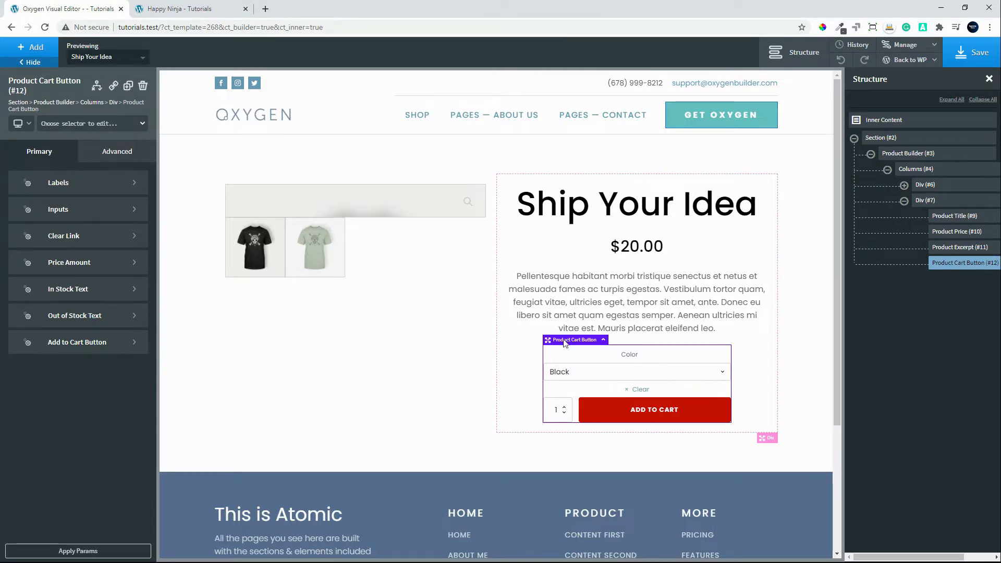
scroll(940, 310, "right", 1)
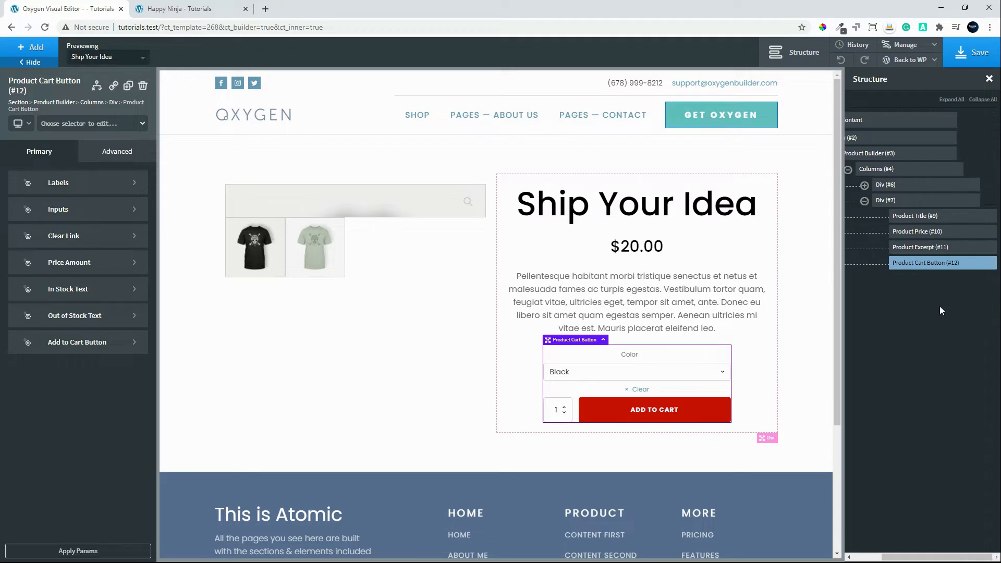
left_click(976, 263)
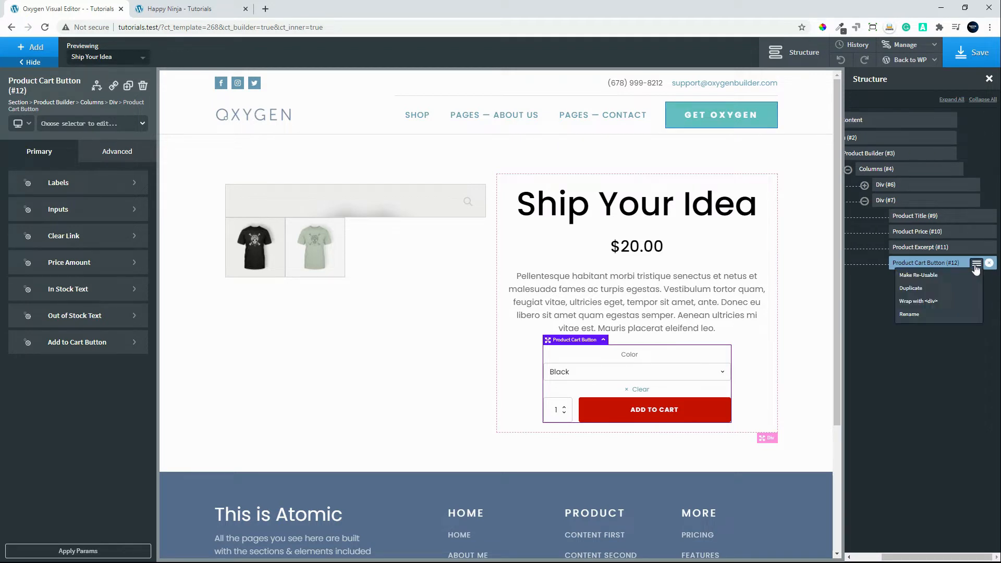
left_click(922, 302)
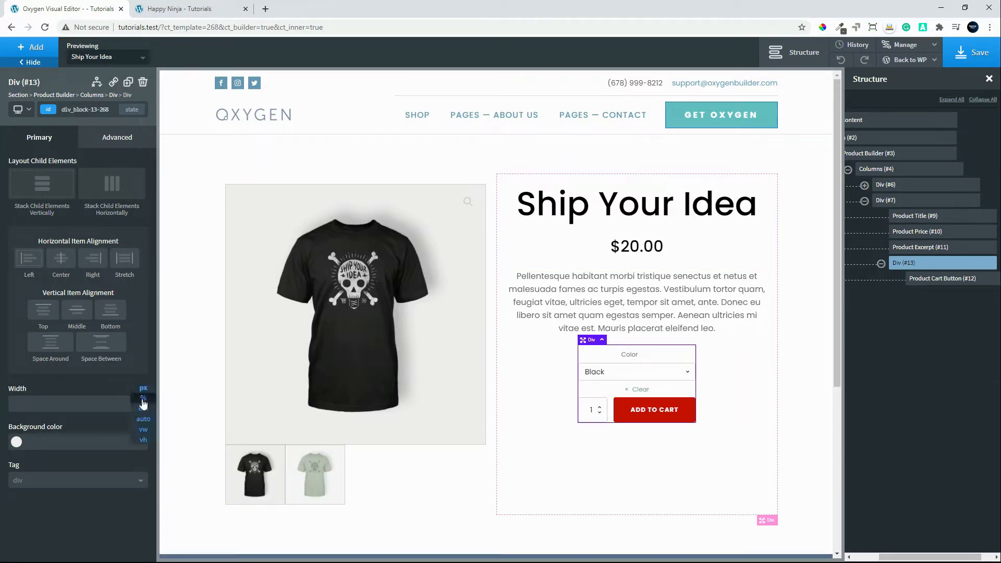
left_click(67, 406)
type("100")
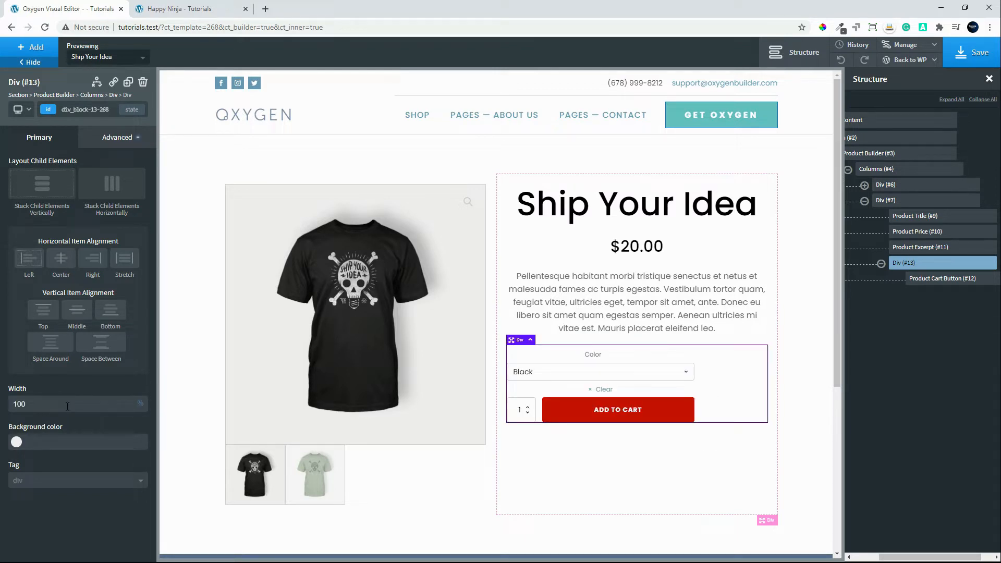
Step: Apply 15 px of padding to all four sides of the div around the cart button
left_click(124, 137)
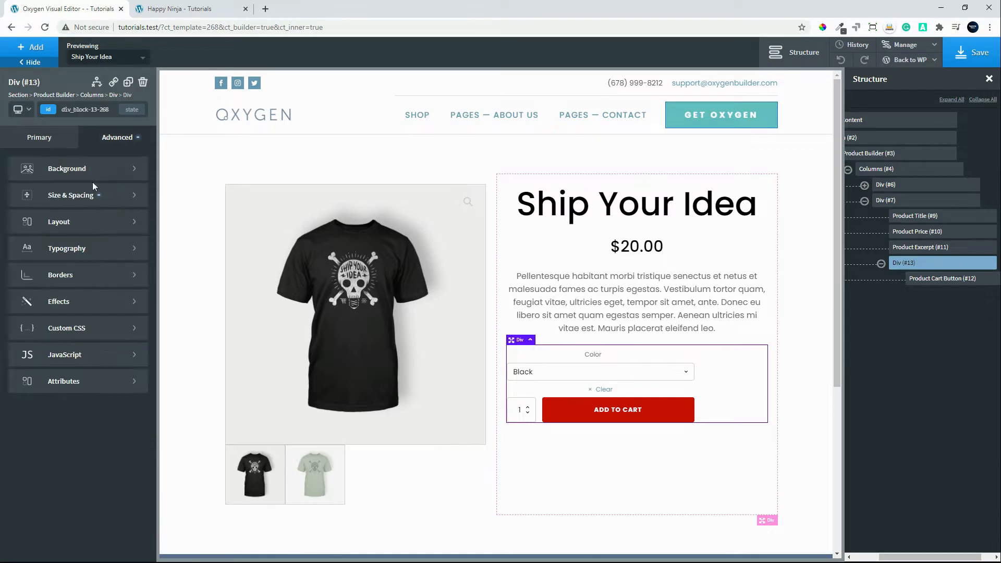
left_click(89, 195)
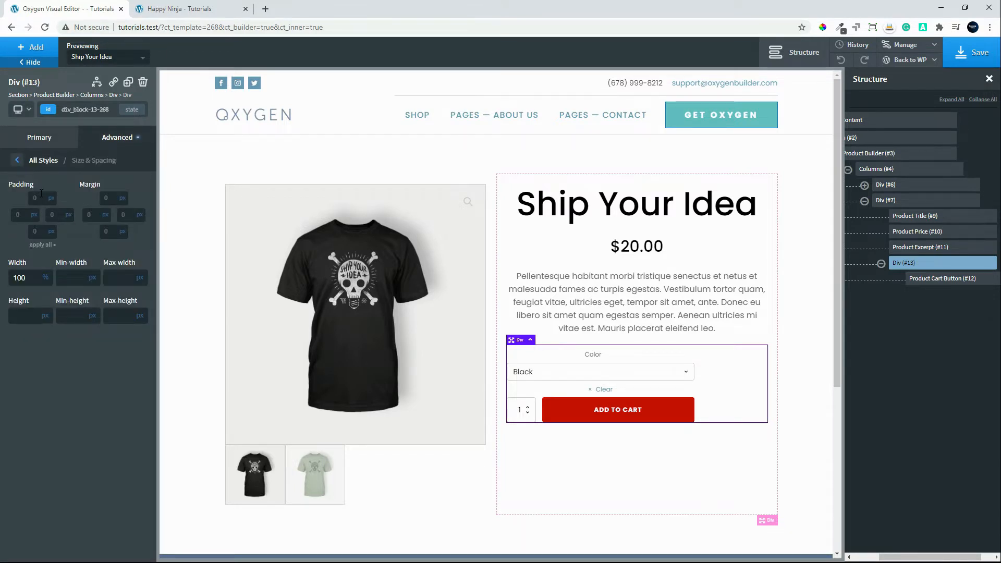
left_click(41, 194)
type("15")
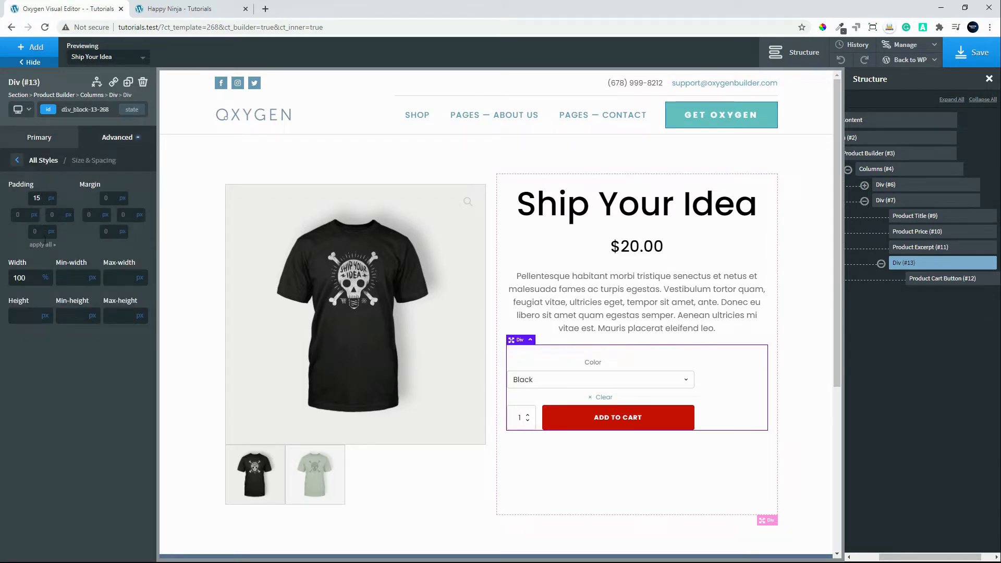
left_click(43, 245)
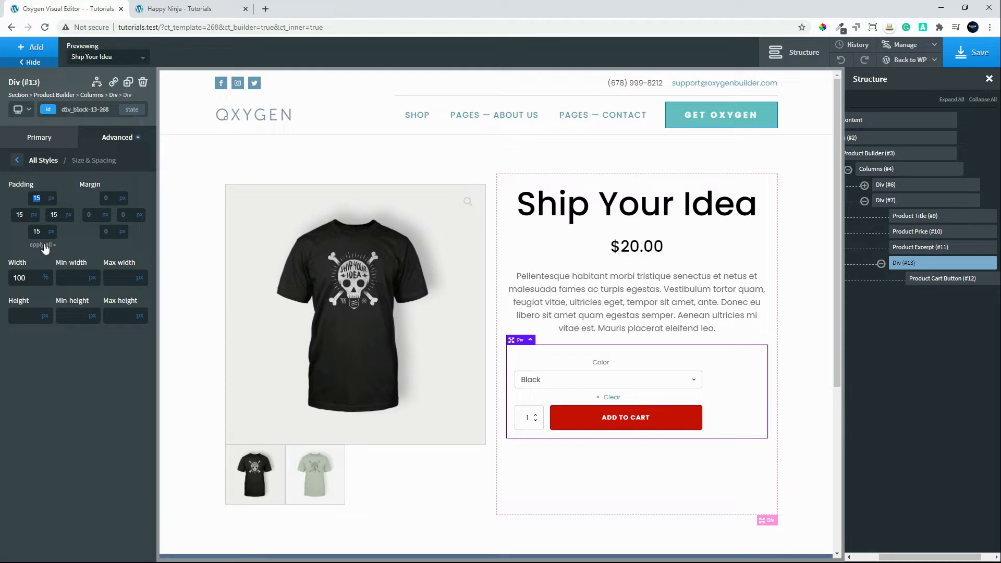
Step: Center the contents of the cart button's wrapper div horizontally
left_click(17, 160)
left_click(36, 140)
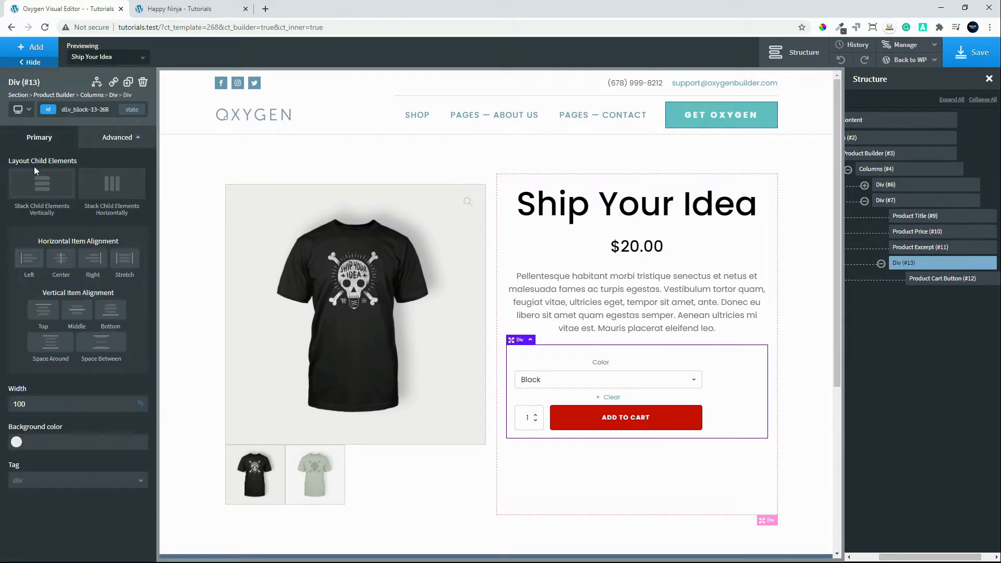
left_click(60, 261)
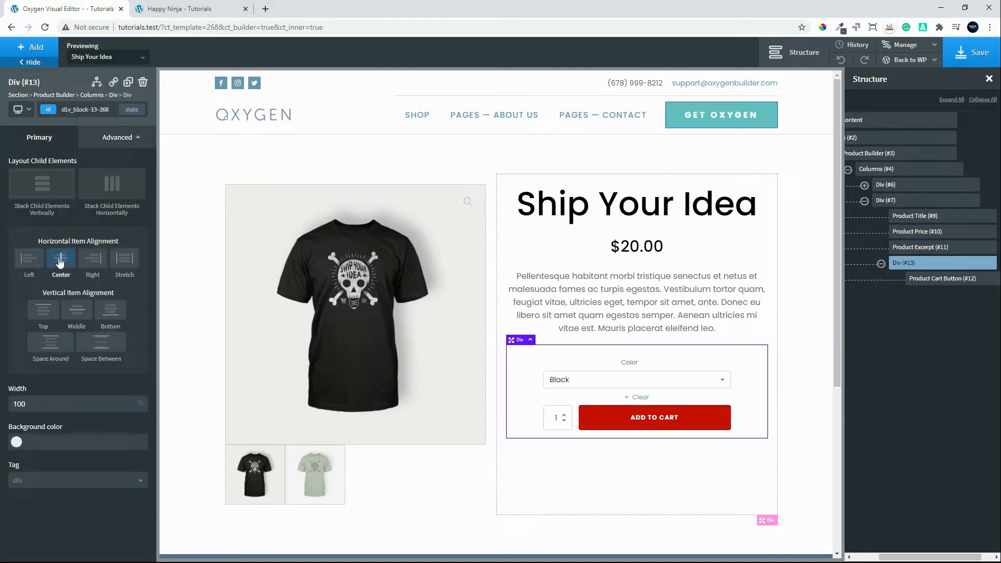
Step: Set the box shadow color of the cart button's wrapper div to rgba(0,0,0,0.31)
left_click(119, 138)
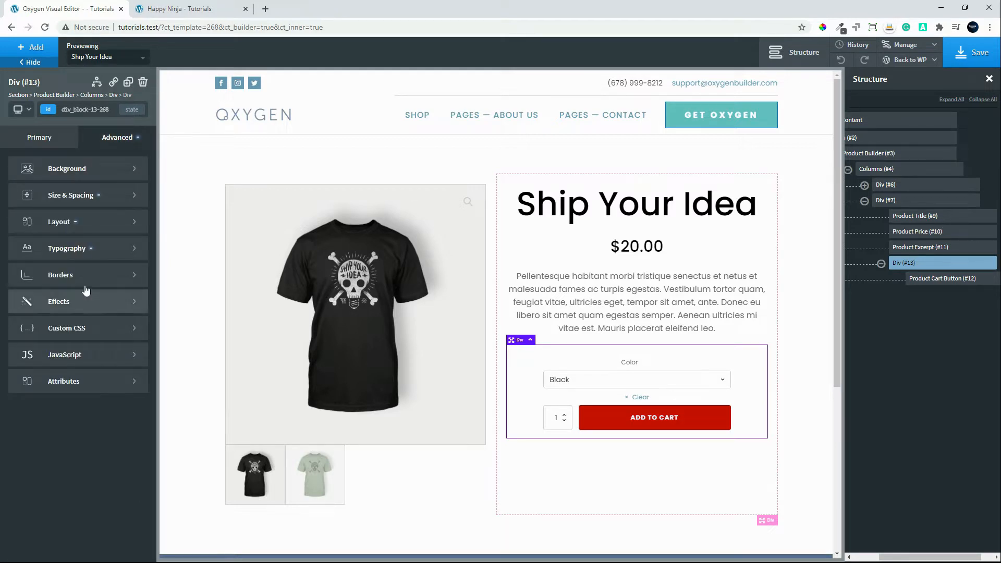
left_click(72, 302)
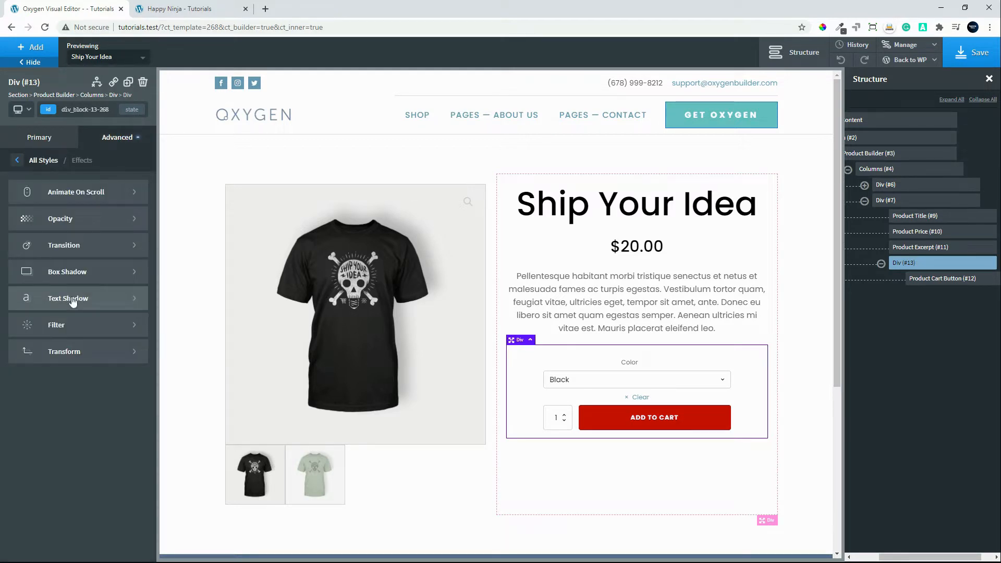
left_click(69, 271)
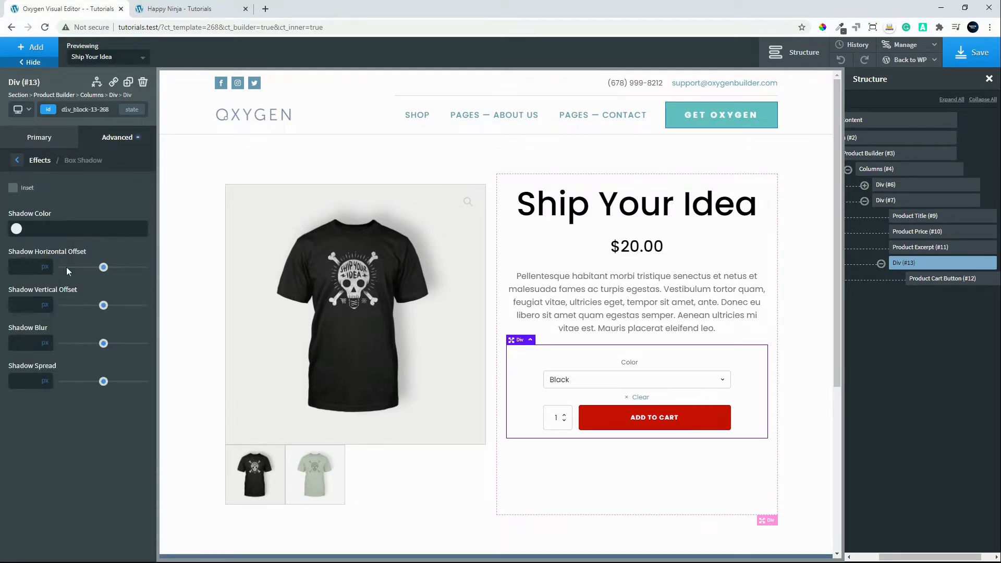
left_click(17, 228)
left_click_drag(99, 328, 45, 342)
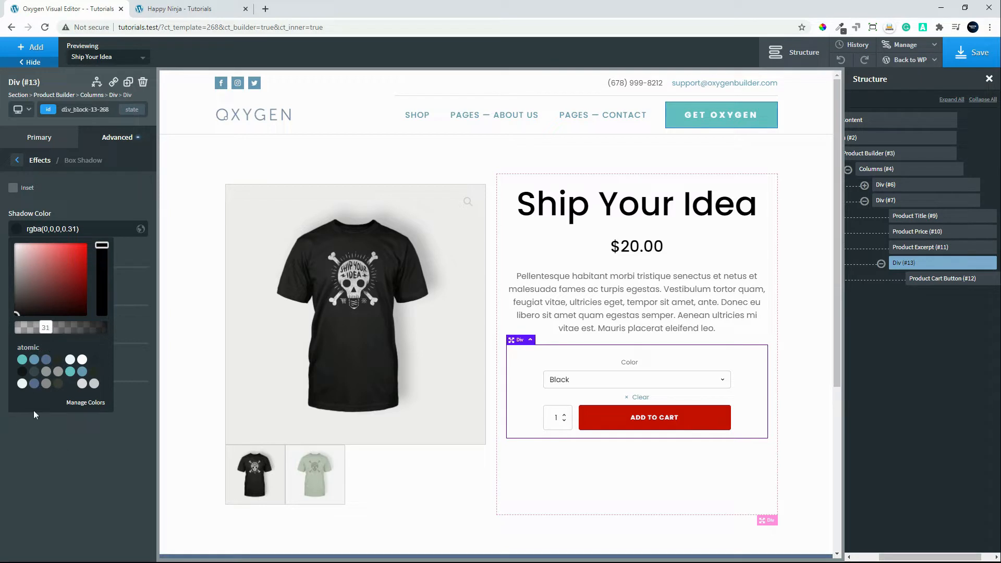
left_click(34, 424)
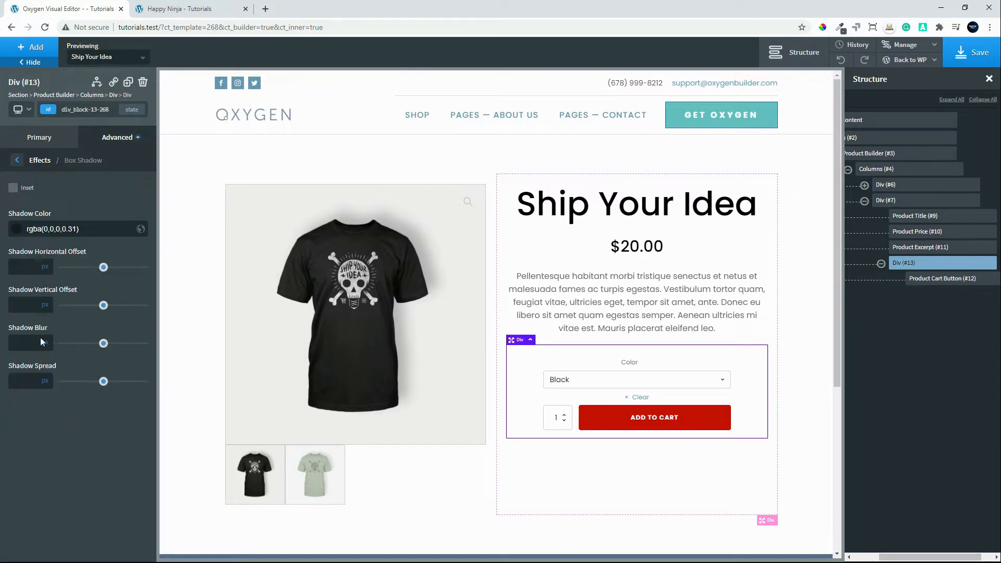
Step: Set the wrapper div's box shadow to 0 px horizontal and vertical offset with a 15 px blur
left_click(28, 271)
type("1515")
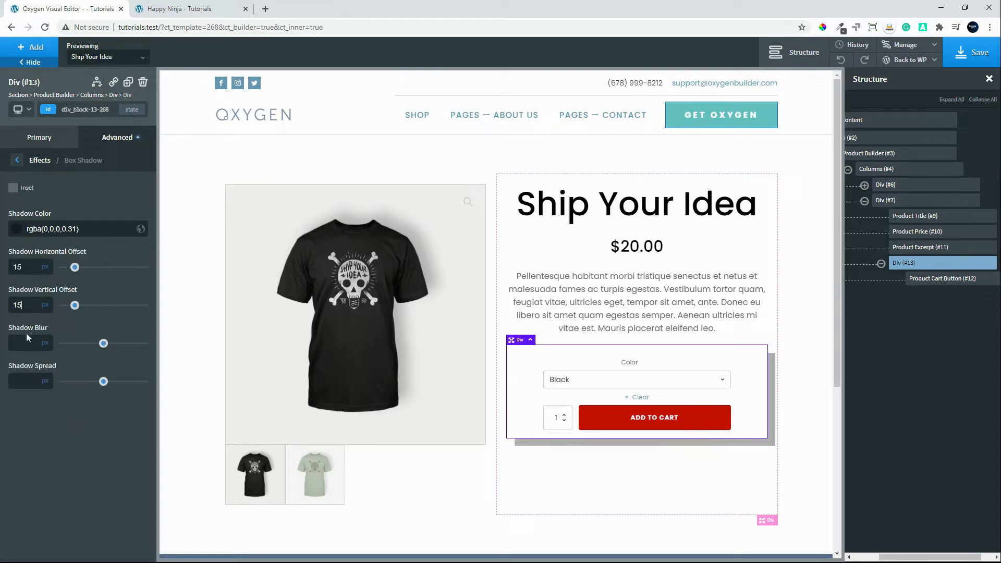
type("15")
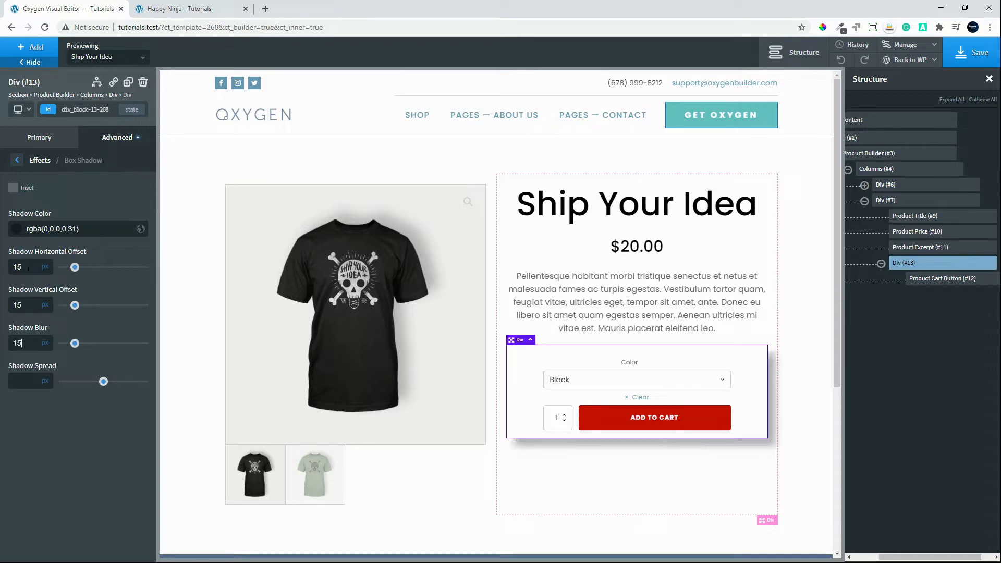
type("00")
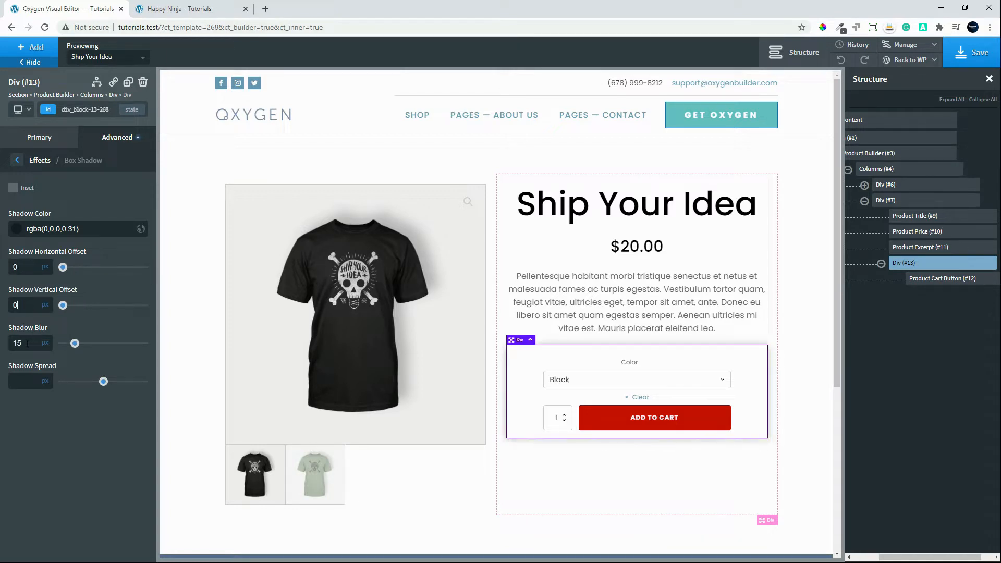
key("Tab")
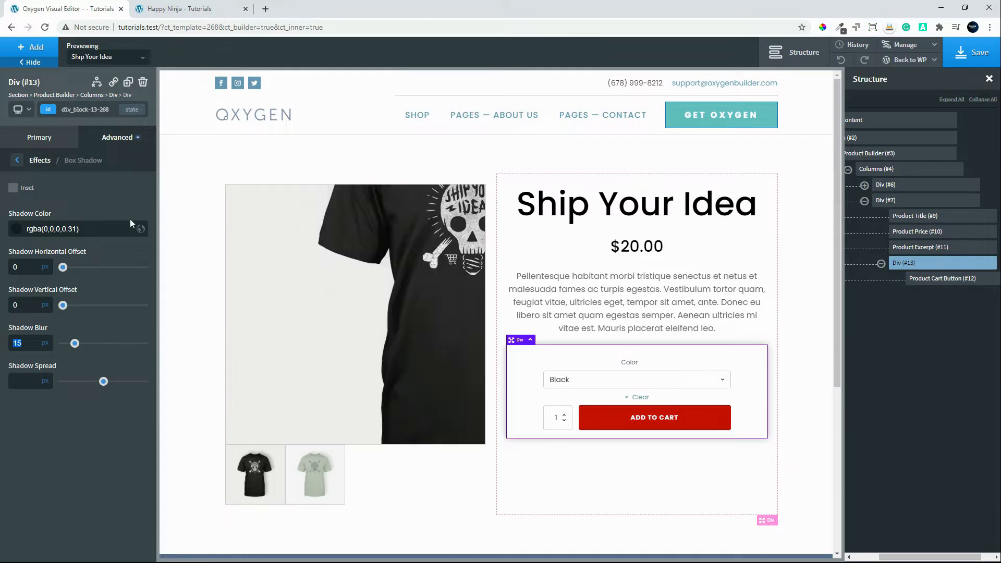
Step: Round the corners of the cart button's wrapper div with a border radius of 5 px
left_click(18, 161)
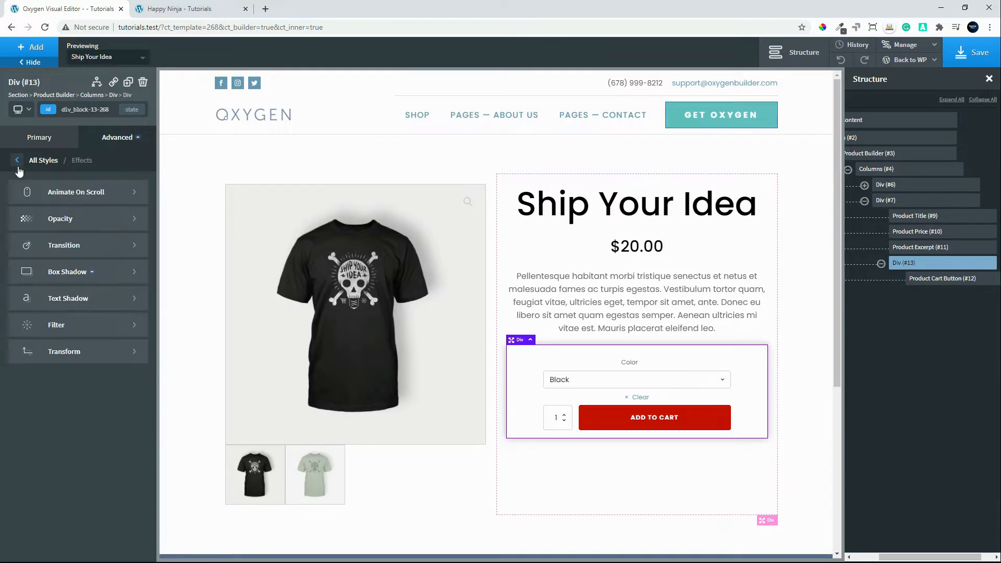
left_click(17, 160)
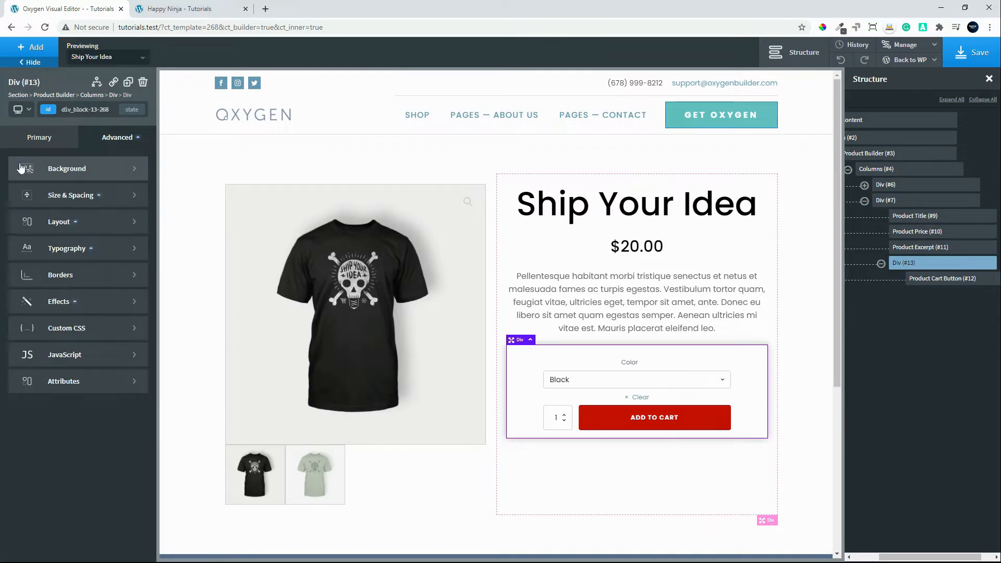
left_click(85, 277)
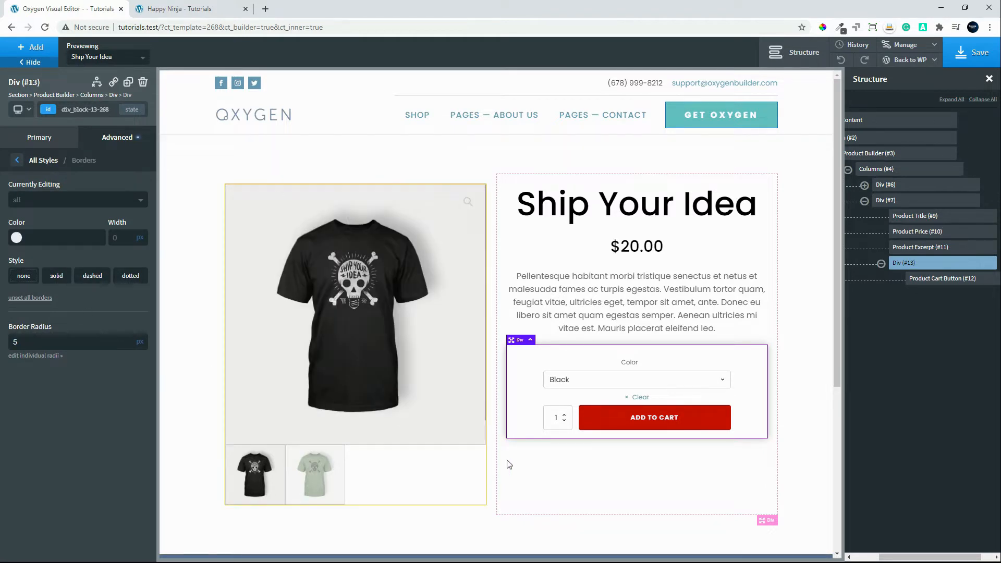
left_click(573, 478)
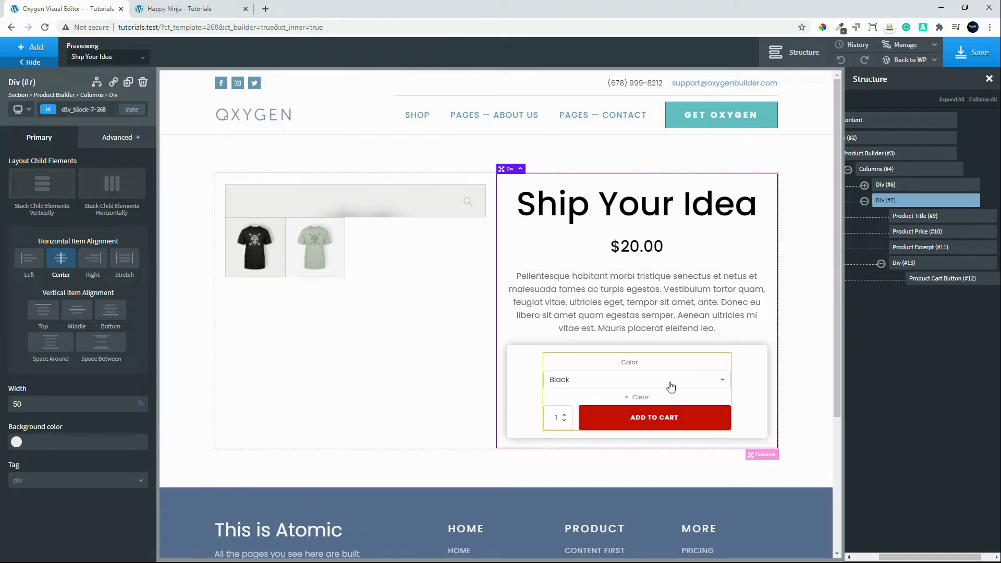
left_click(406, 474)
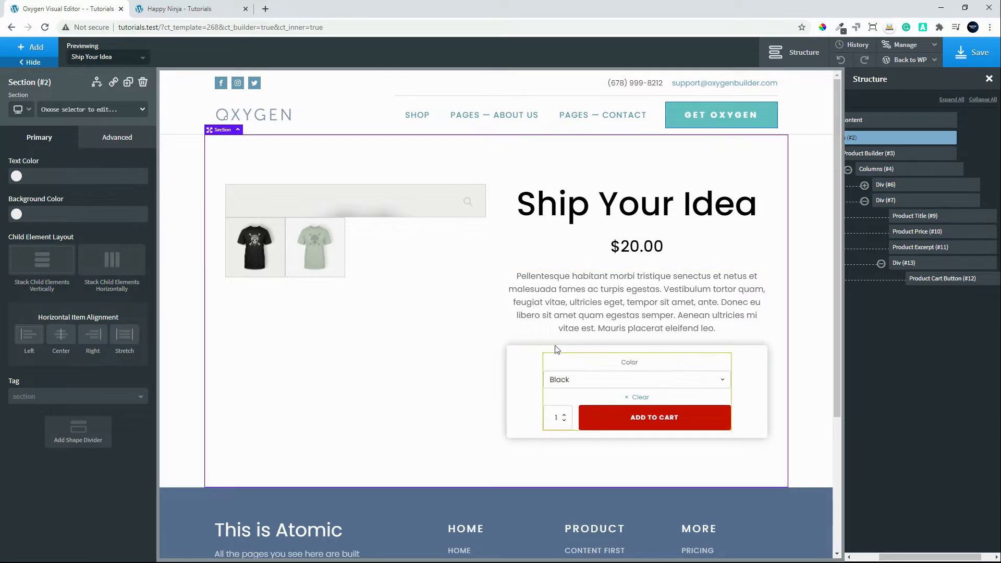
Step: Set the bottom margin of the Product Excerpt element to 30 px
left_click(593, 313)
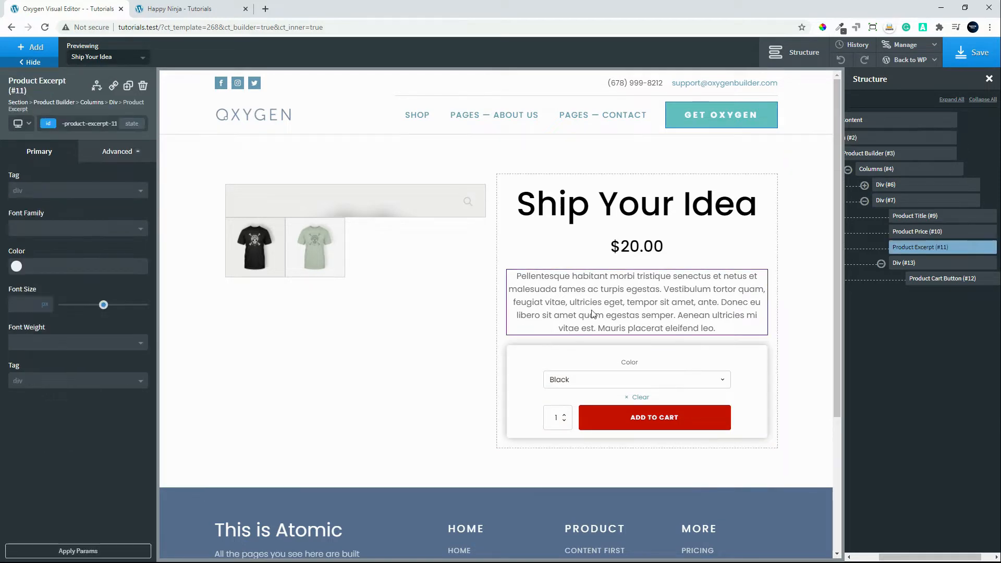
left_click(103, 152)
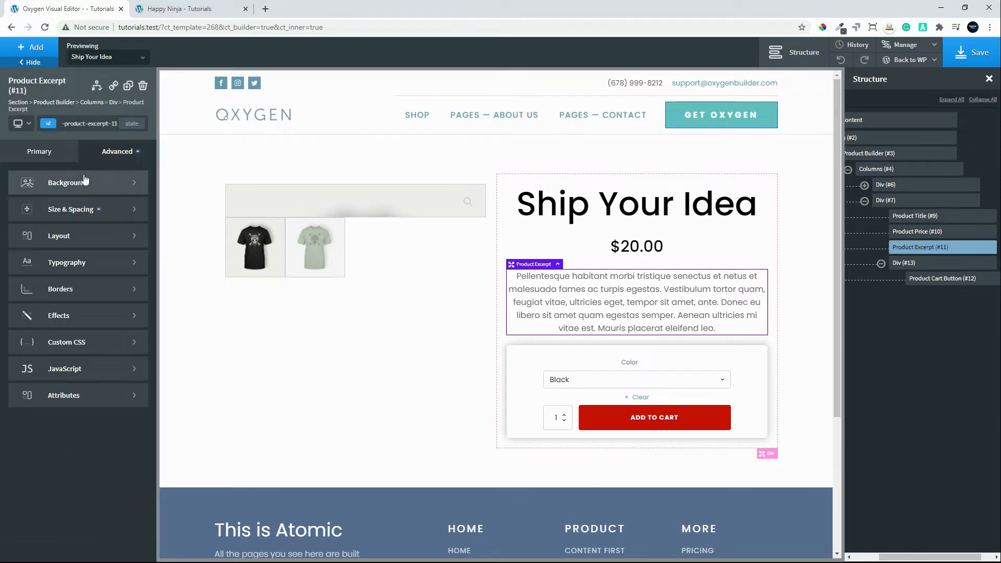
left_click(73, 208)
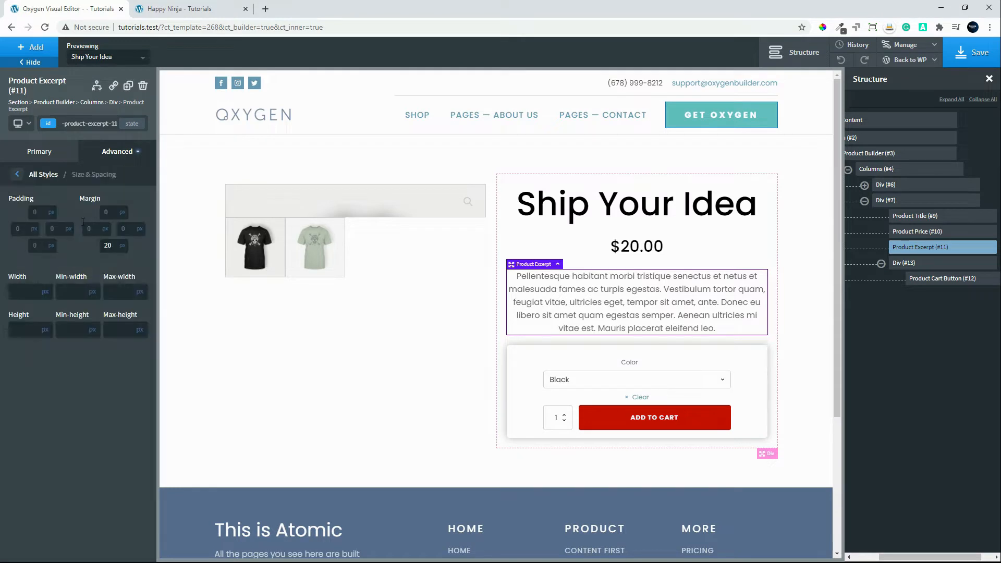
double_click(111, 250)
type("30")
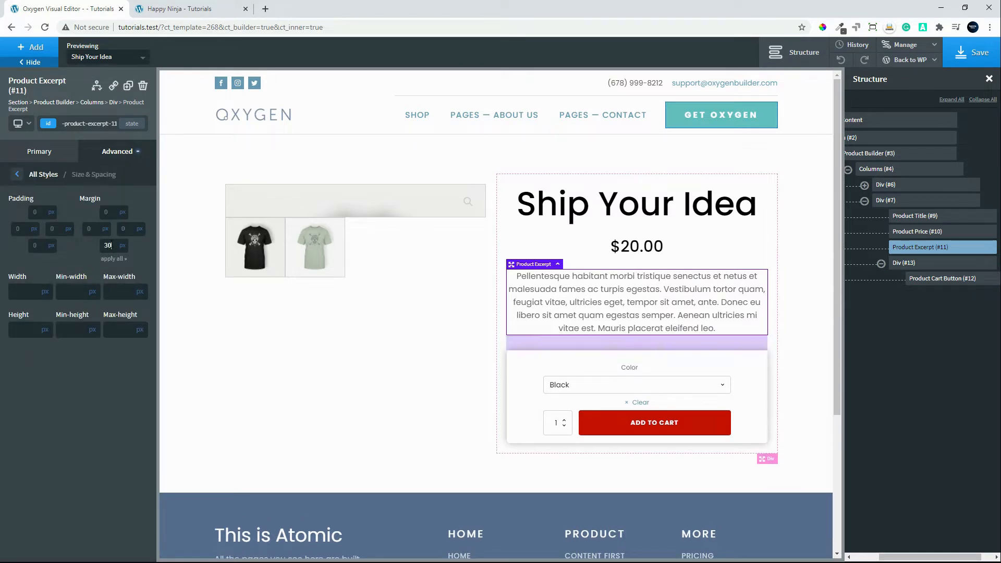
left_click(405, 305)
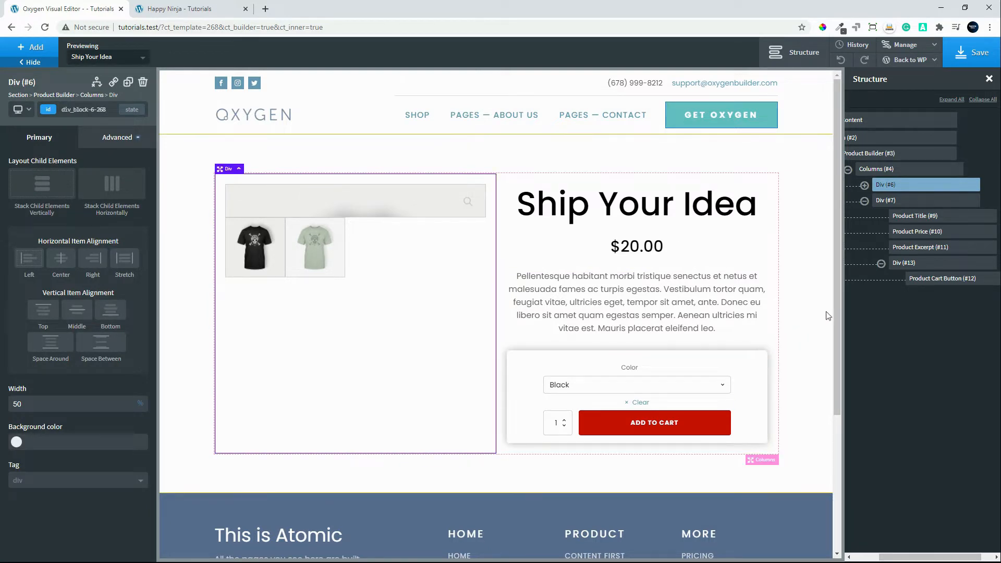
Step: Add a new div inside the Product Builder, below the two columns
mouse_move(837, 305)
left_mouse_down()
mouse_move(841, 341)
mouse_move(847, 319)
left_mouse_up()
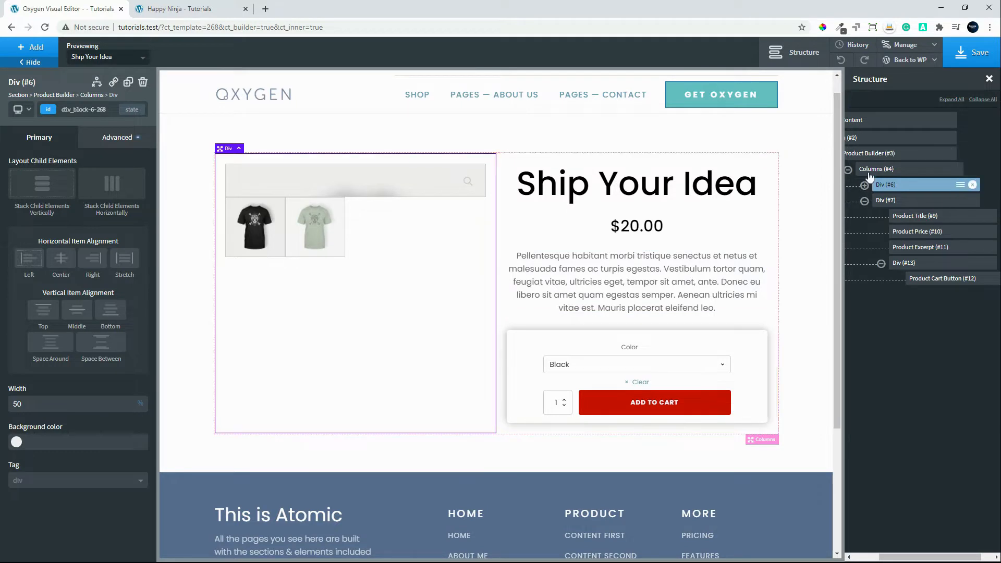
scroll(868, 174, "left", 1)
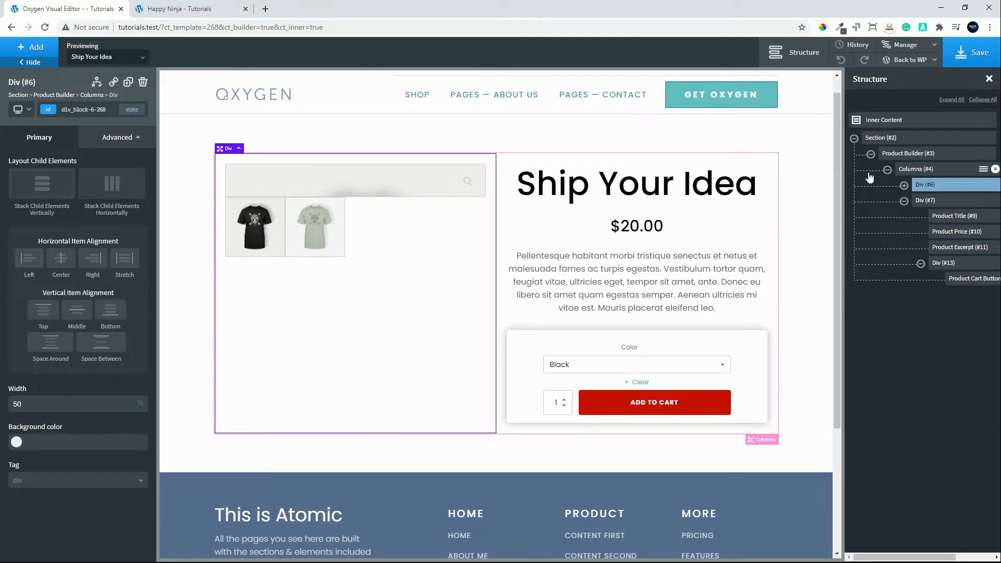
left_click(912, 156)
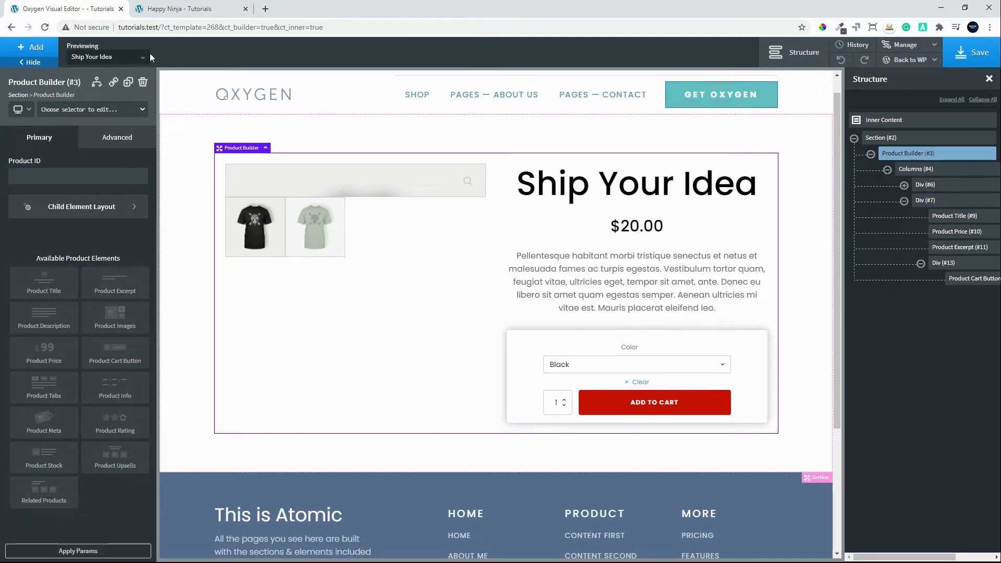
left_click(23, 49)
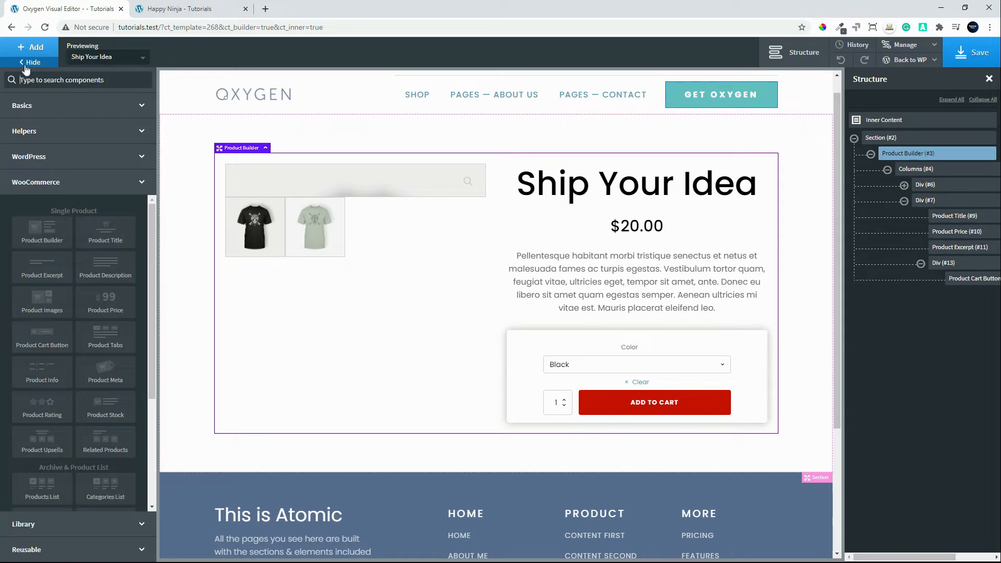
left_click(77, 108)
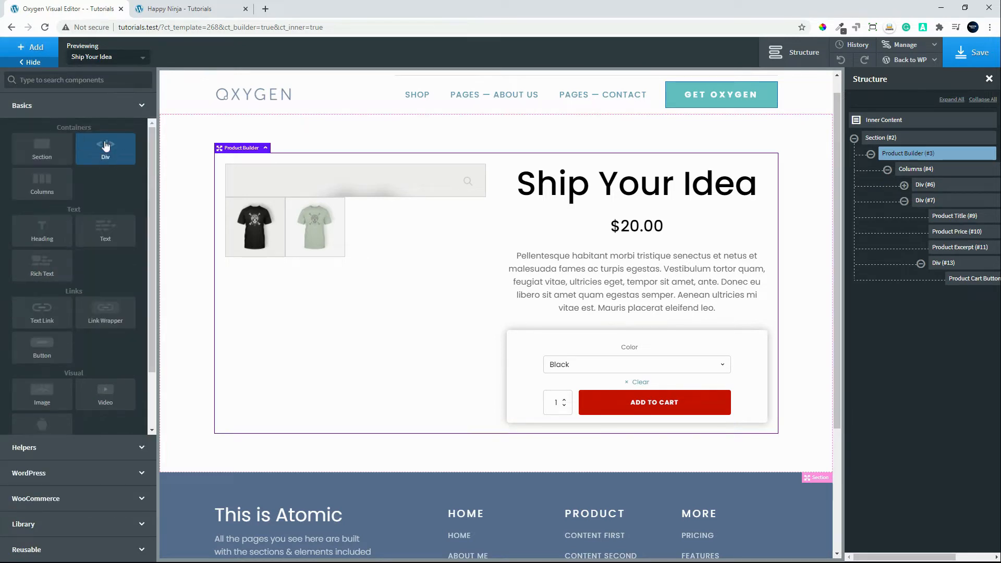
left_click(105, 149)
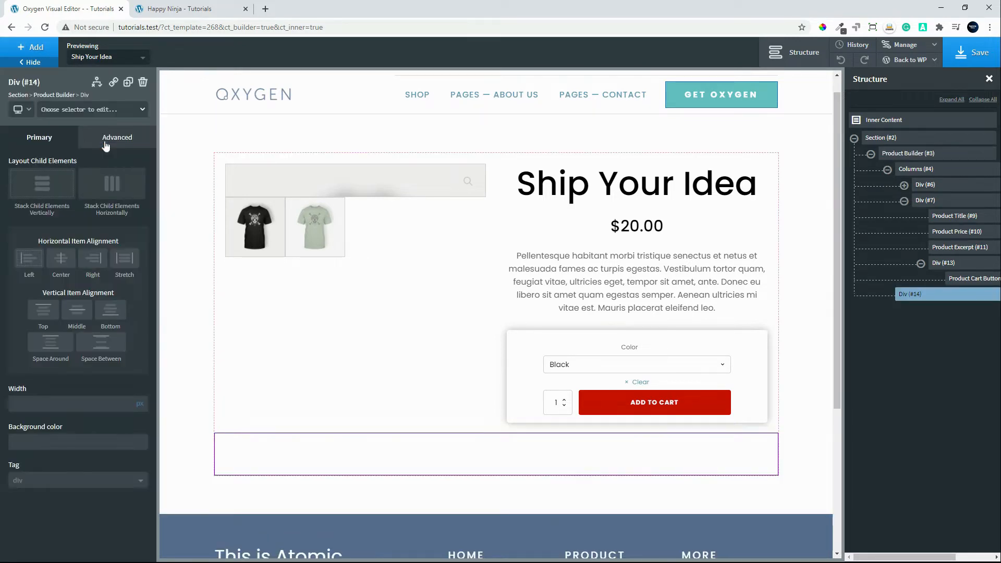
Step: Insert the WooCommerce Related Products element into the new div below the columns
left_click(23, 49)
left_click(62, 497)
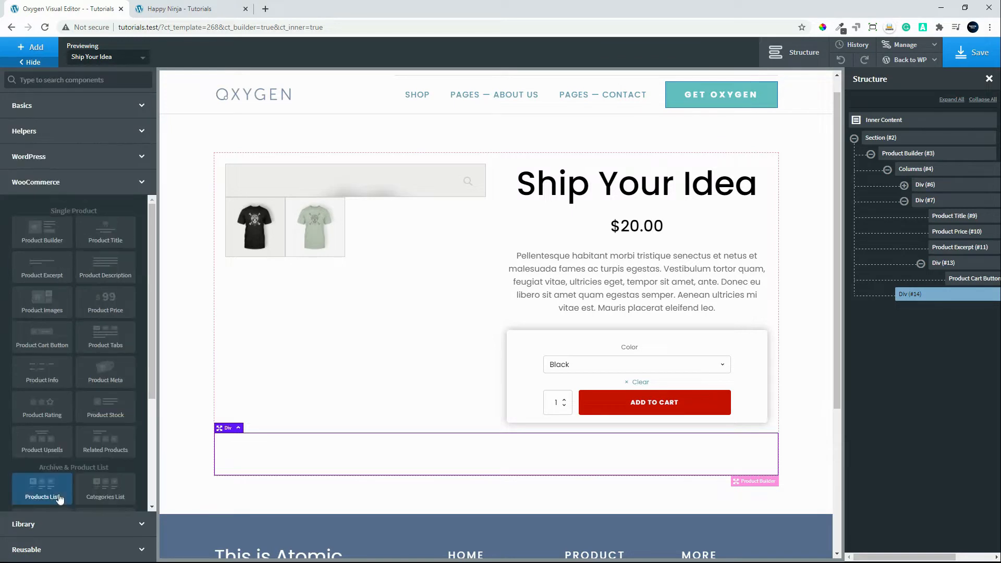
scroll(99, 443, "down", 1)
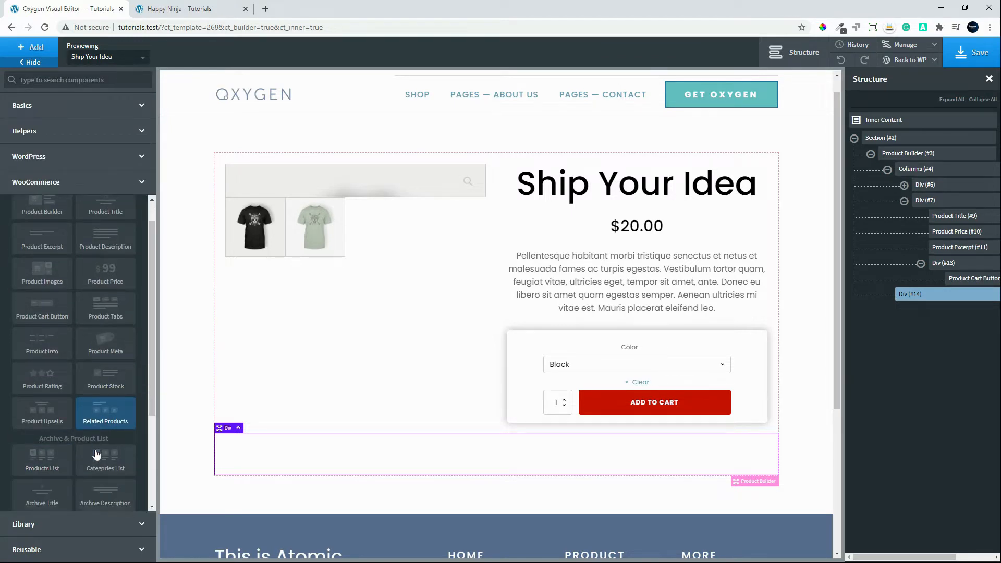
scroll(96, 454, "down", 2)
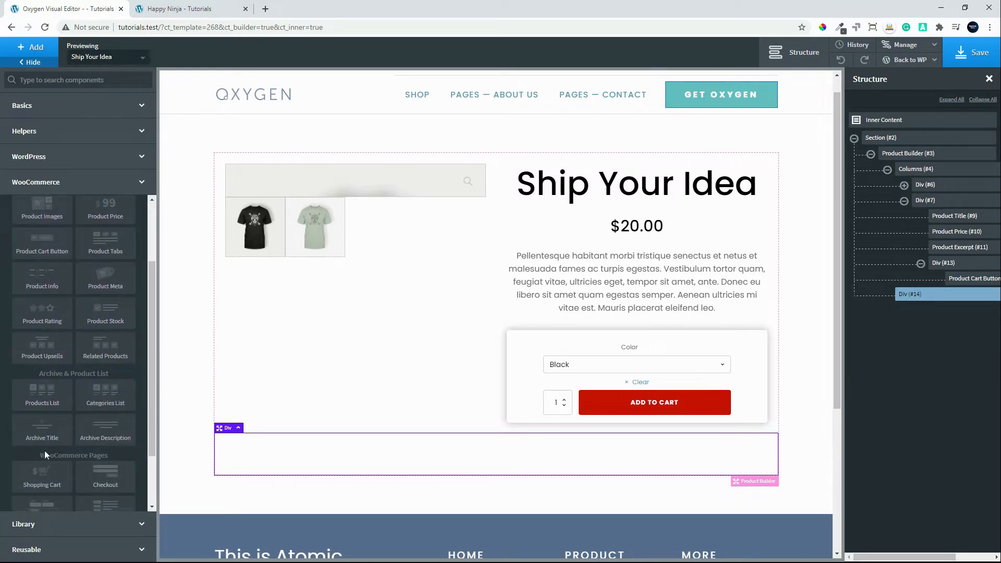
scroll(45, 451, "down", 3)
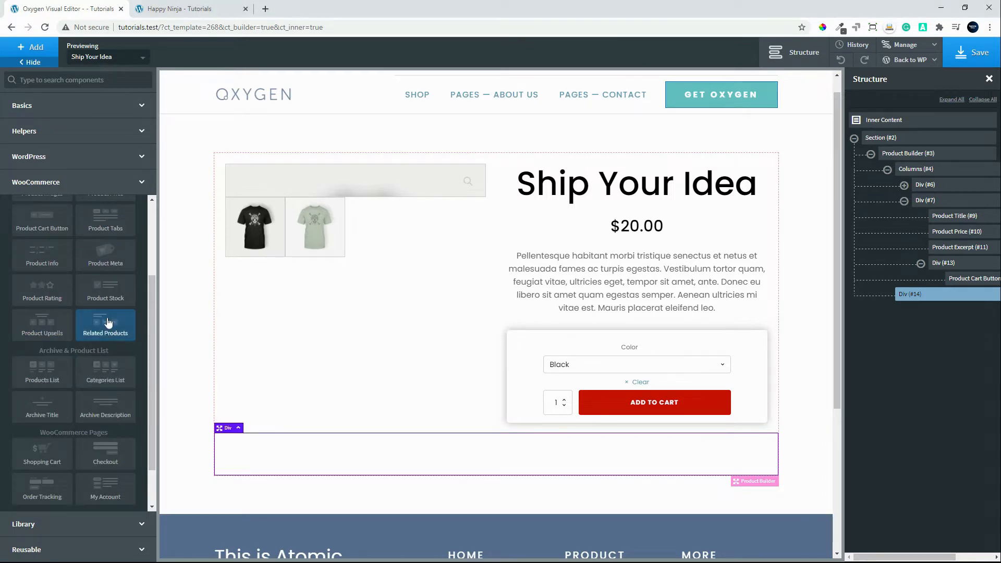
left_click(106, 321)
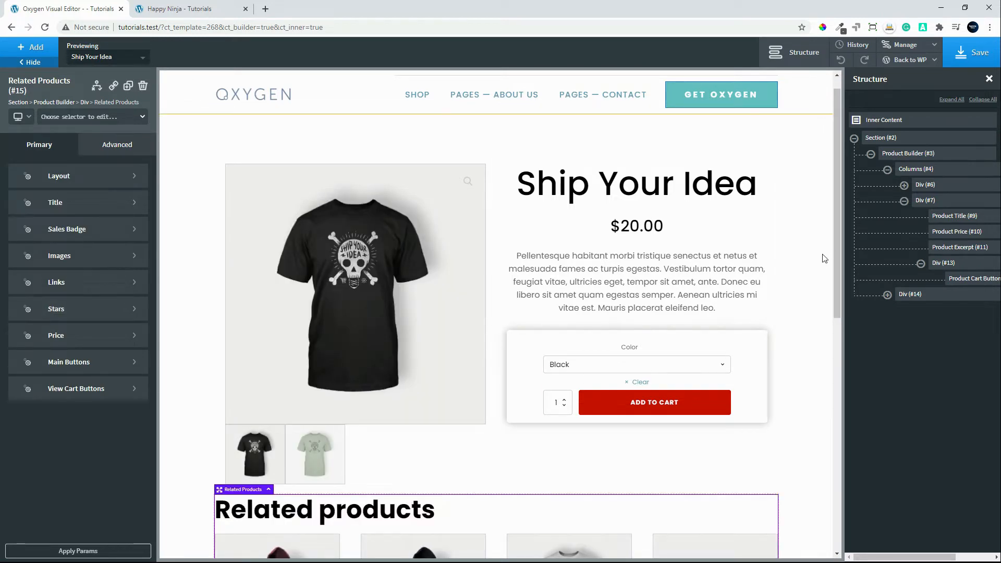
left_click_drag(837, 257, 835, 373)
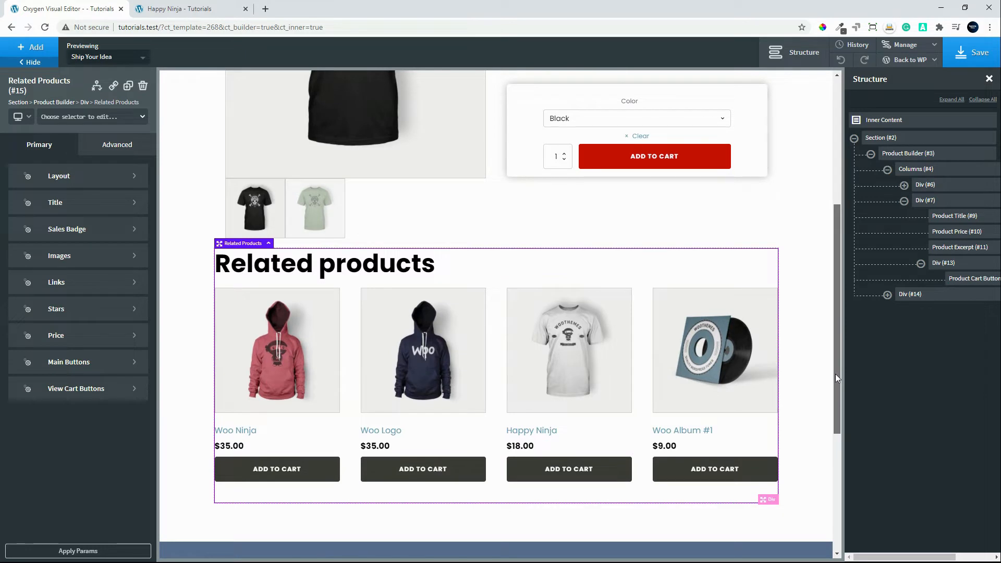
Step: Set the padding of the div around Related Products to 15 px on the top and sides and 0 at the bottom
left_click(887, 294)
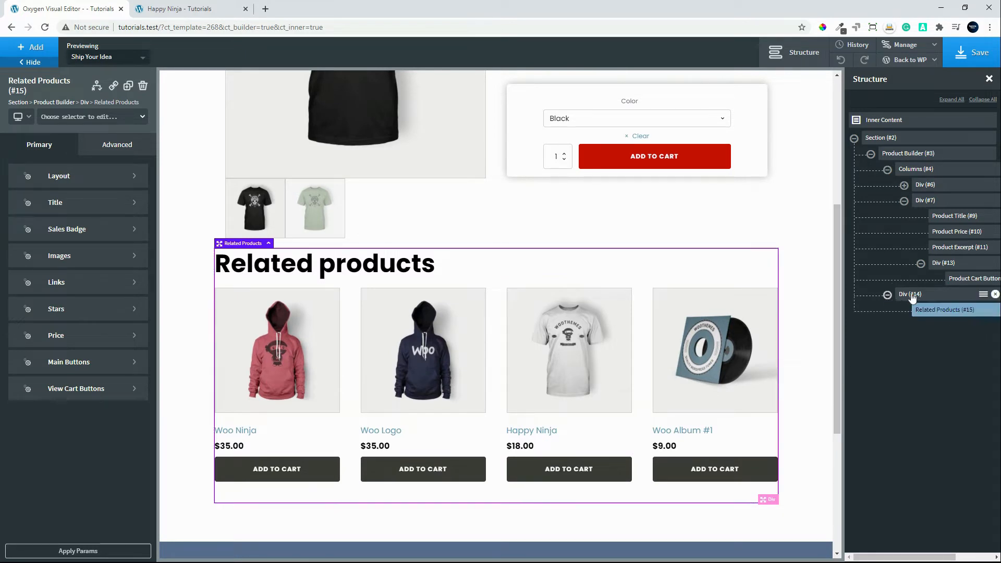
left_click(936, 296)
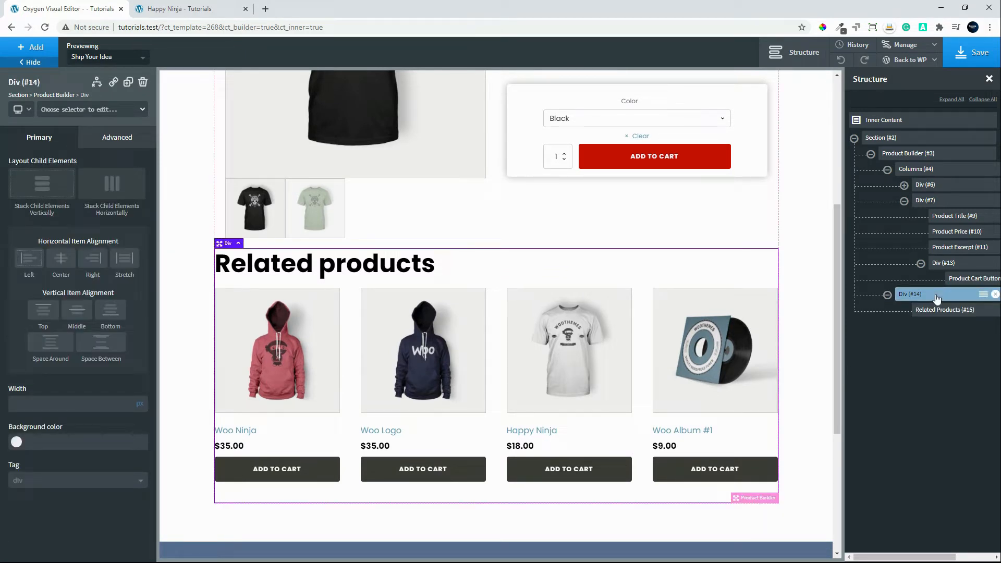
left_click(110, 137)
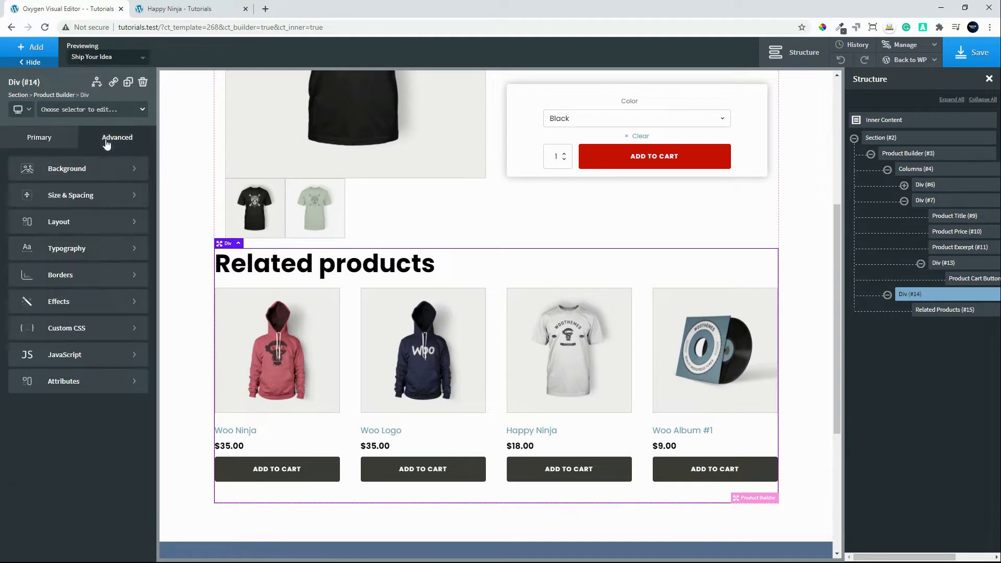
left_click(58, 196)
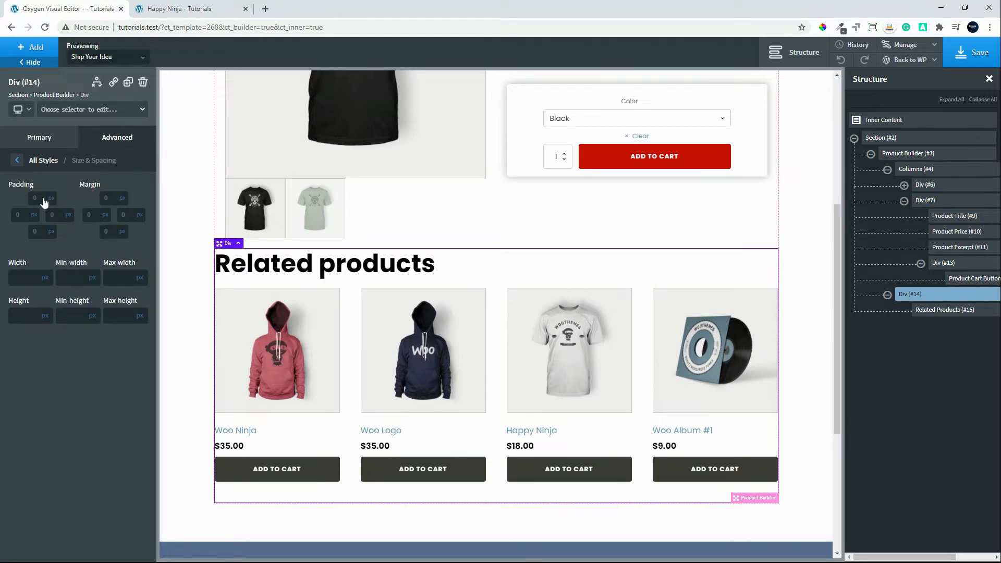
left_click(42, 200)
type("15")
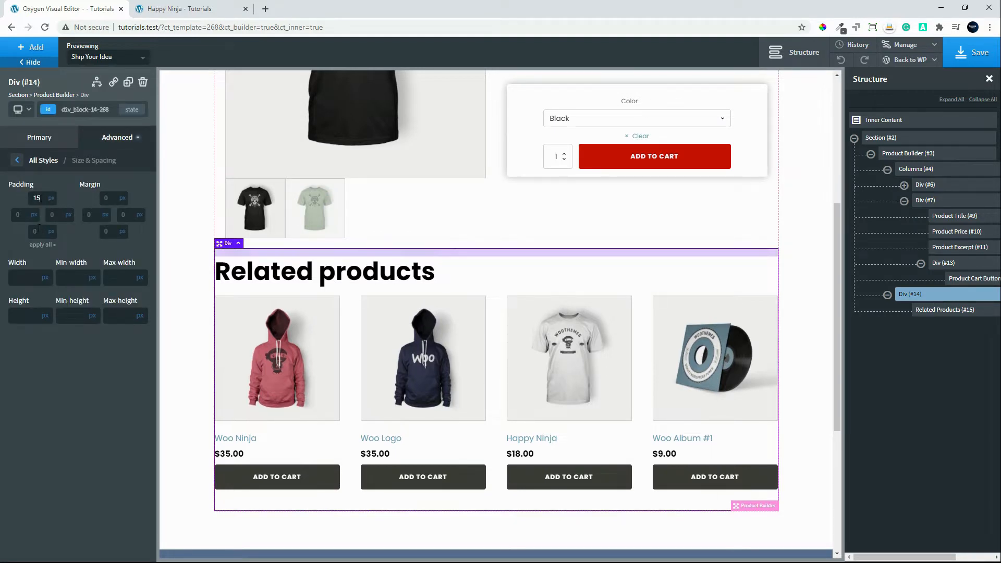
left_click(38, 246)
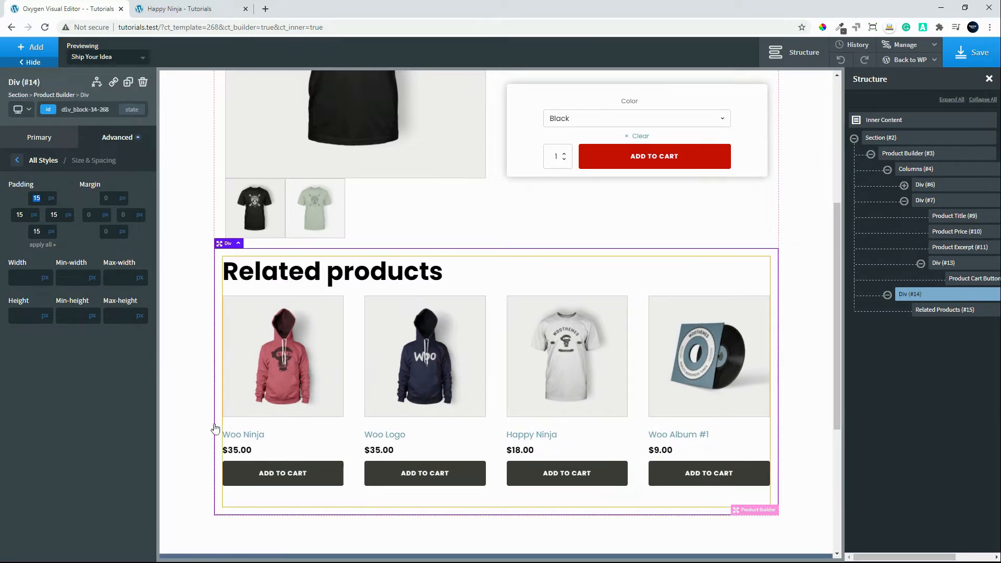
left_click(37, 232)
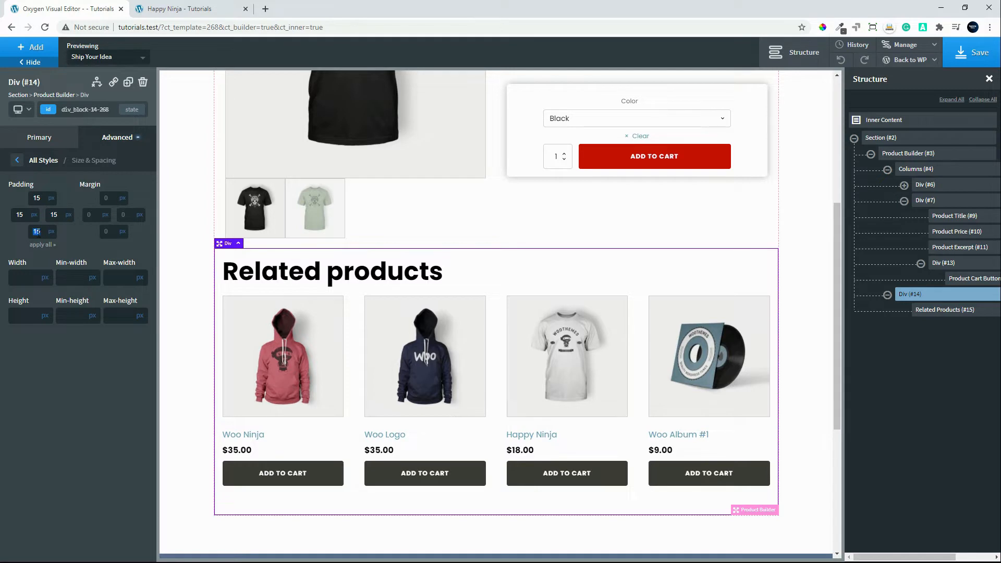
type("0")
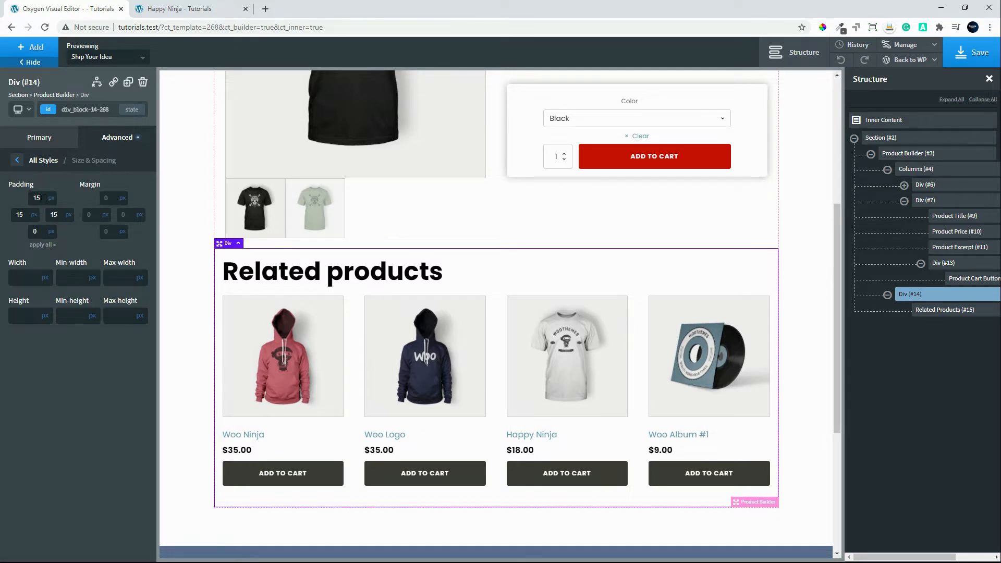
Step: Center the child items horizontally in the div that holds the related products
left_click(31, 146)
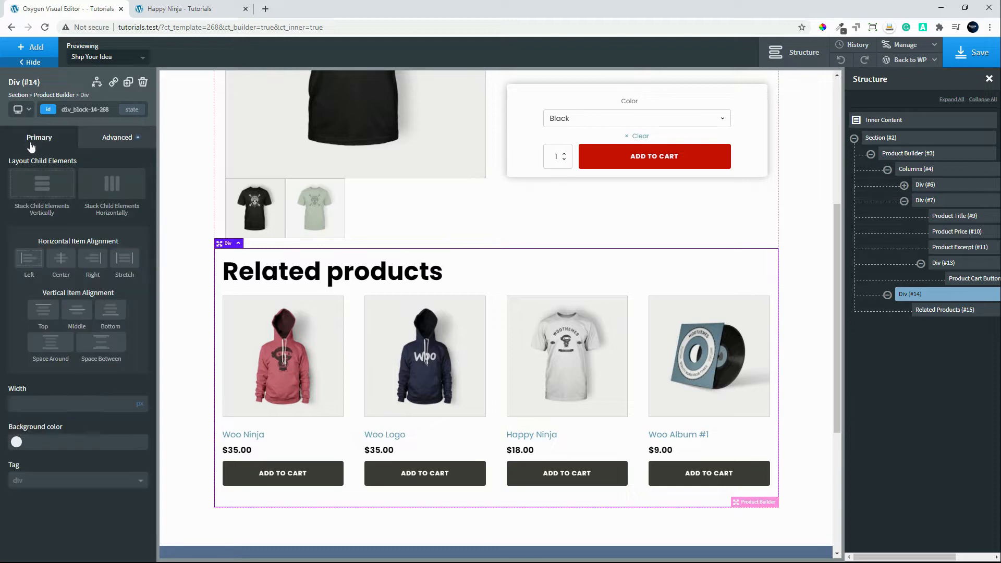
left_click(59, 263)
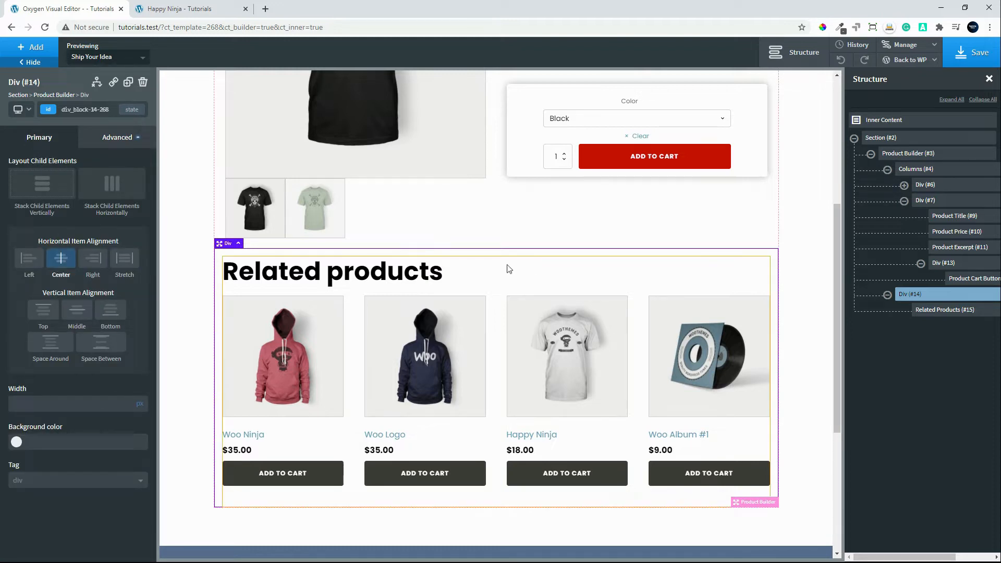
left_click(67, 257)
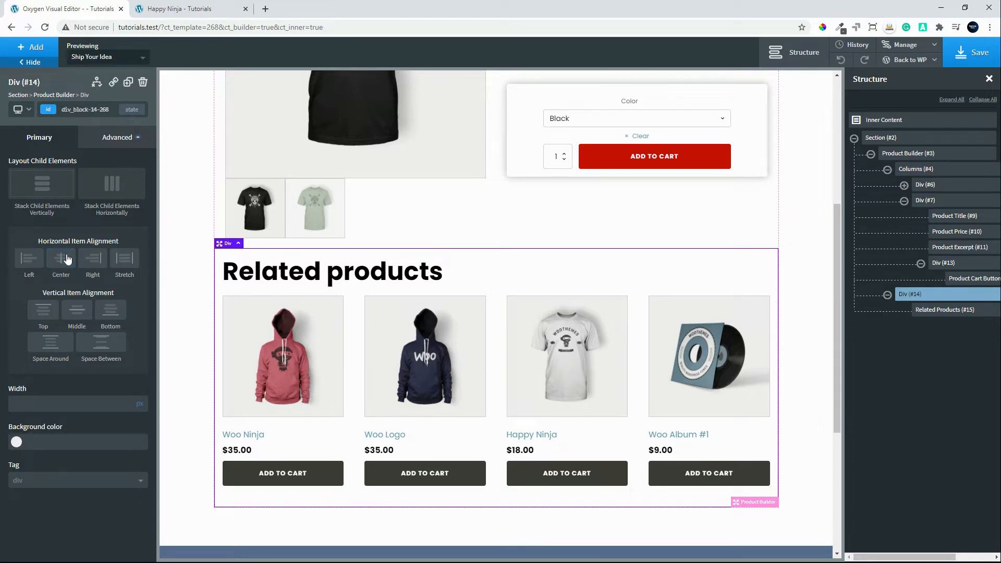
left_click(67, 259)
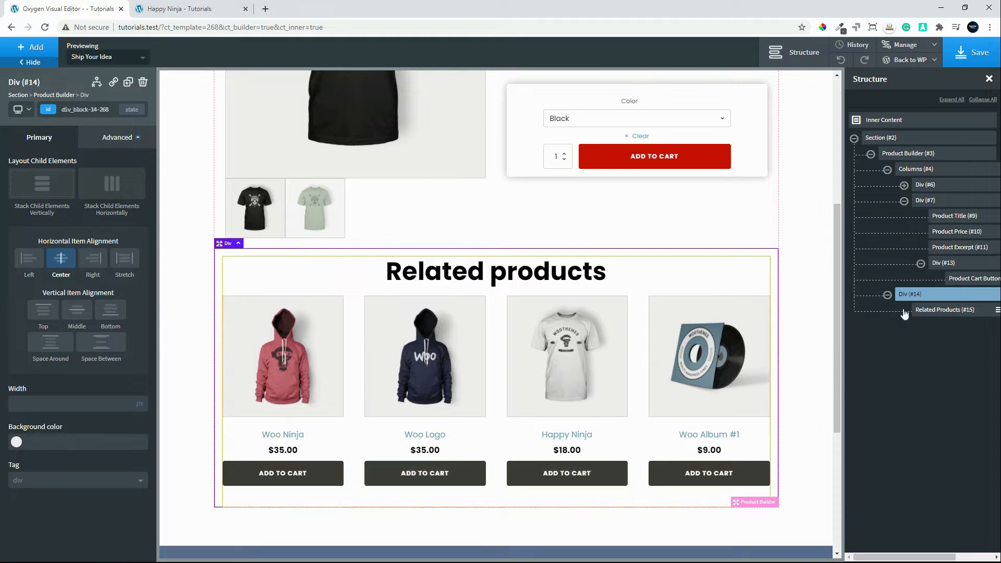
Step: Set the Related Products element's padding to 15 px on the top, left and right and 0 at the bottom
left_click(931, 311)
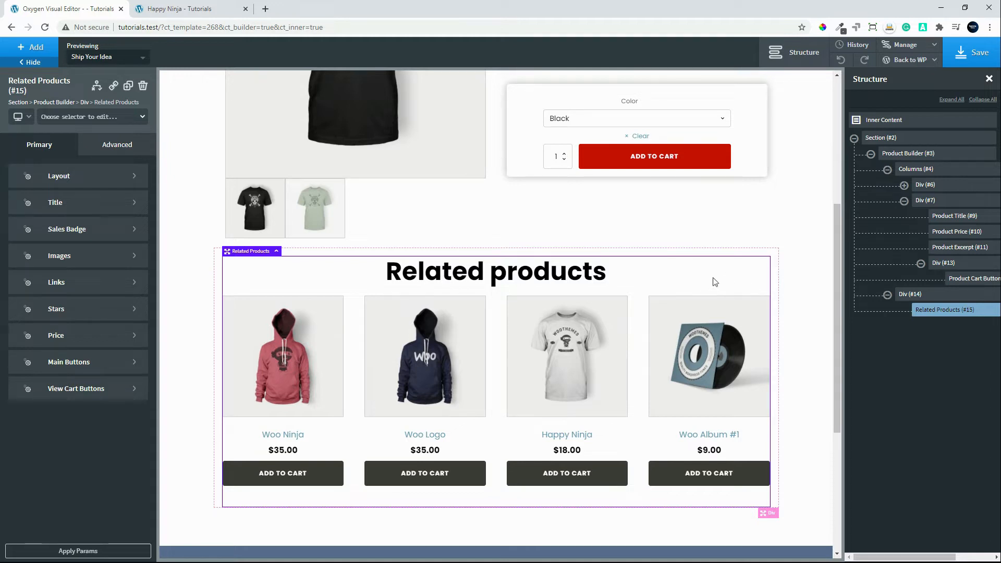
left_click(124, 152)
left_click(65, 203)
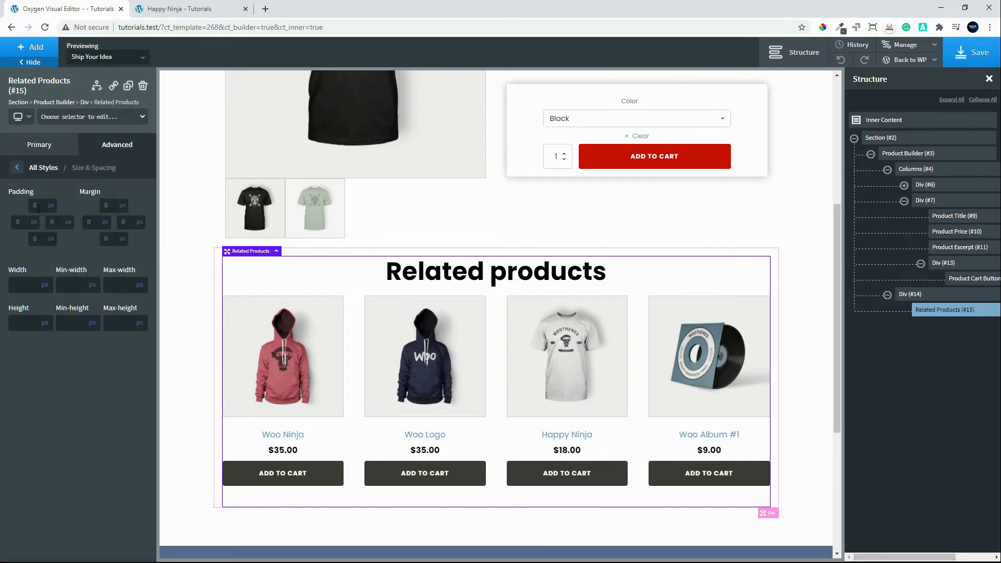
mouse_move(41, 237)
type("15")
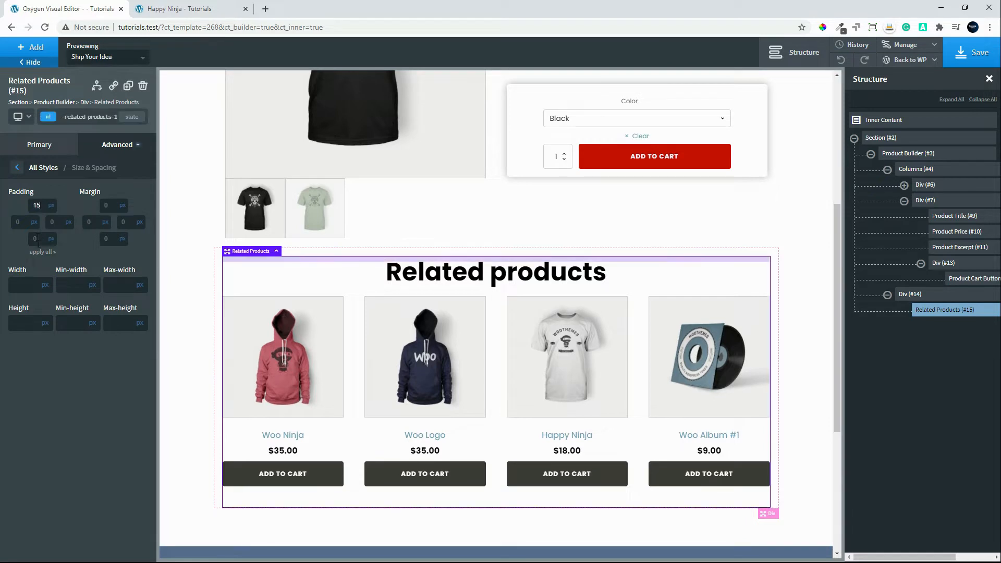
left_click(44, 254)
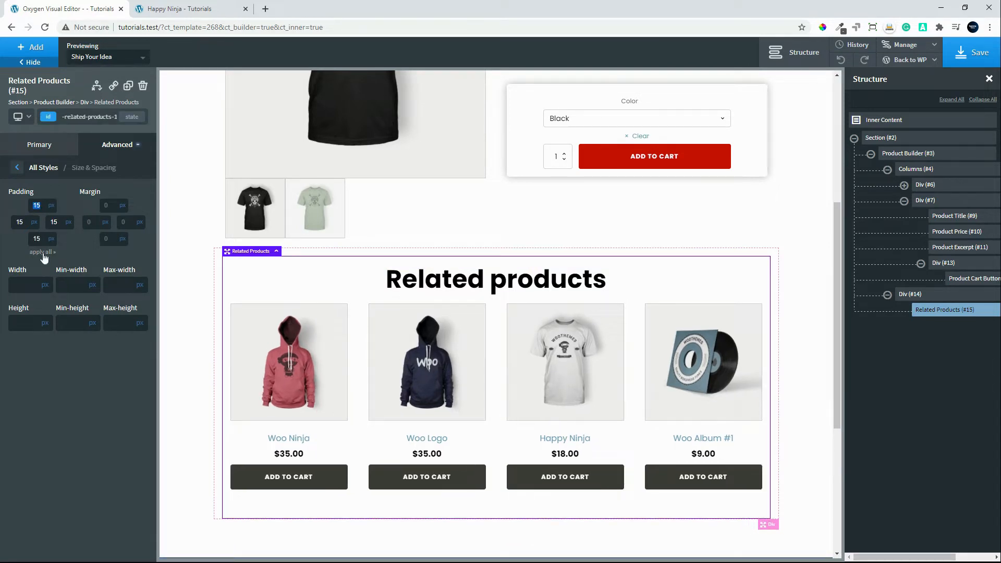
left_click(41, 238)
type("0")
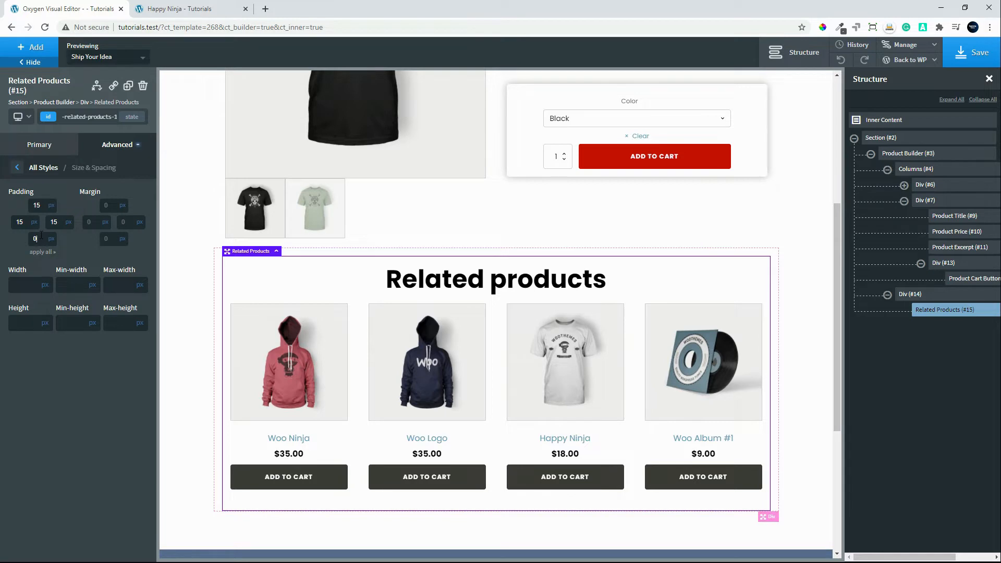
Step: Give the Related Products element a box shadow with color rgba(0,0,0,0.31), horizontal and vertical offsets of 0 and a 15 px blur
left_click(17, 168)
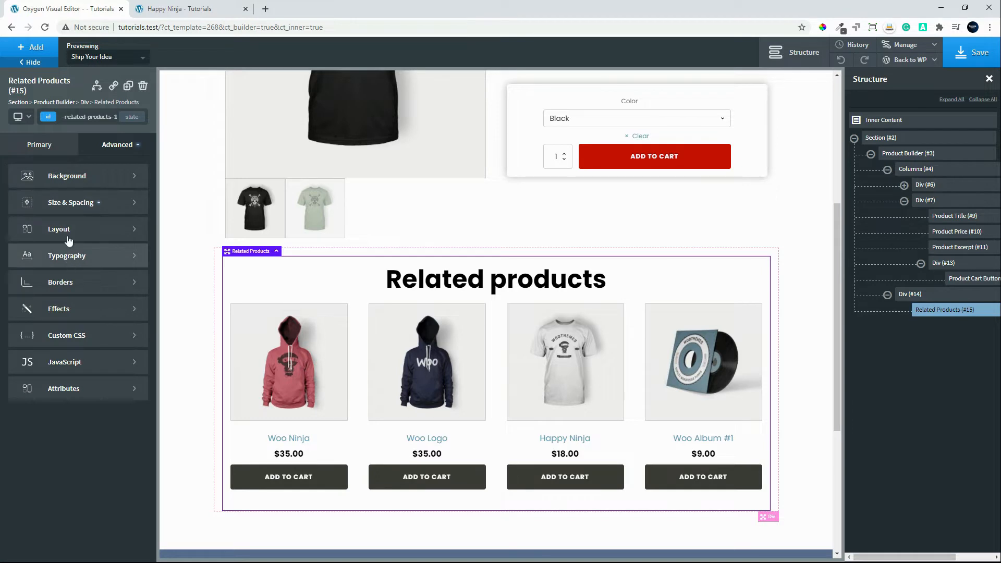
left_click(74, 311)
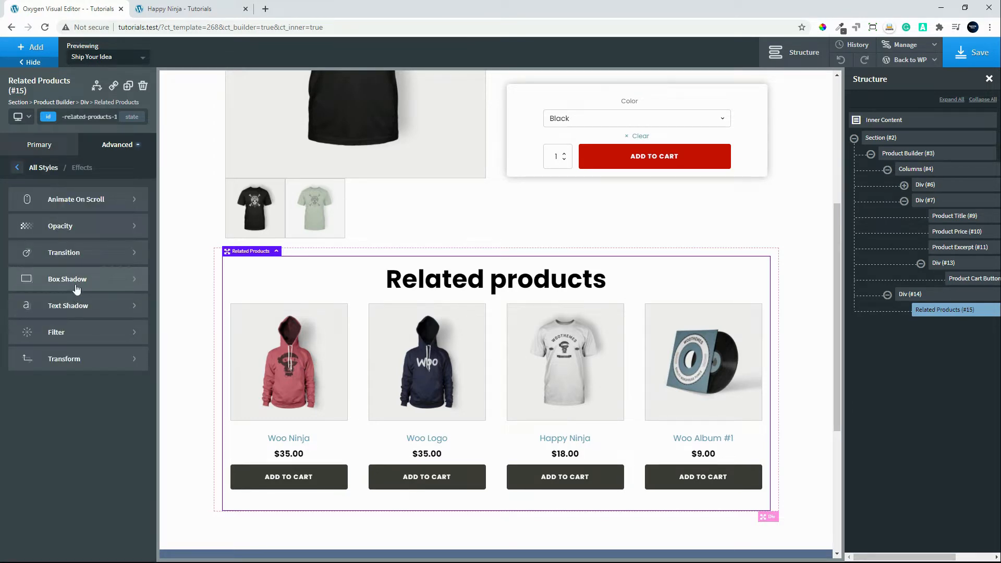
left_click(77, 289)
left_click(17, 235)
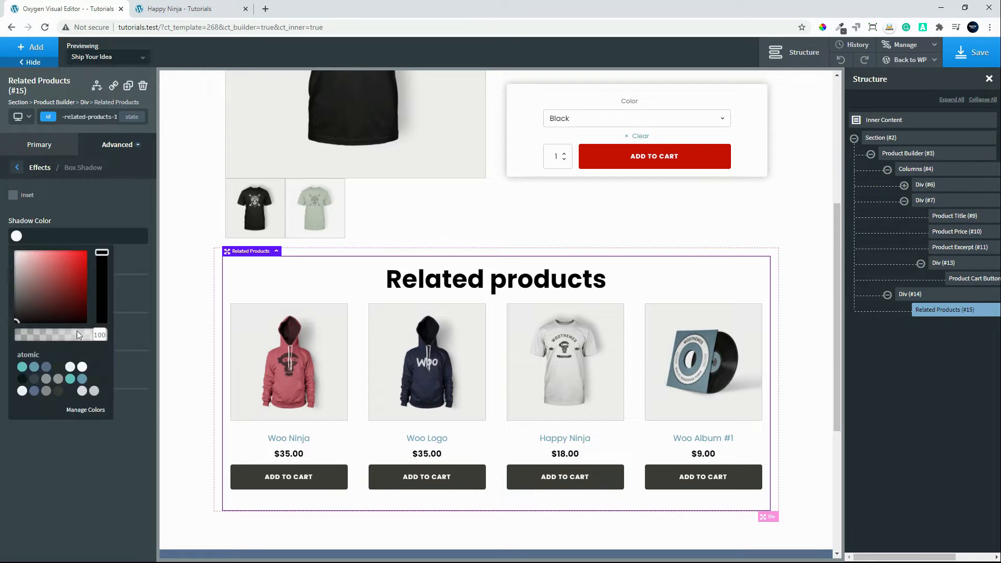
left_click_drag(102, 335, 49, 336)
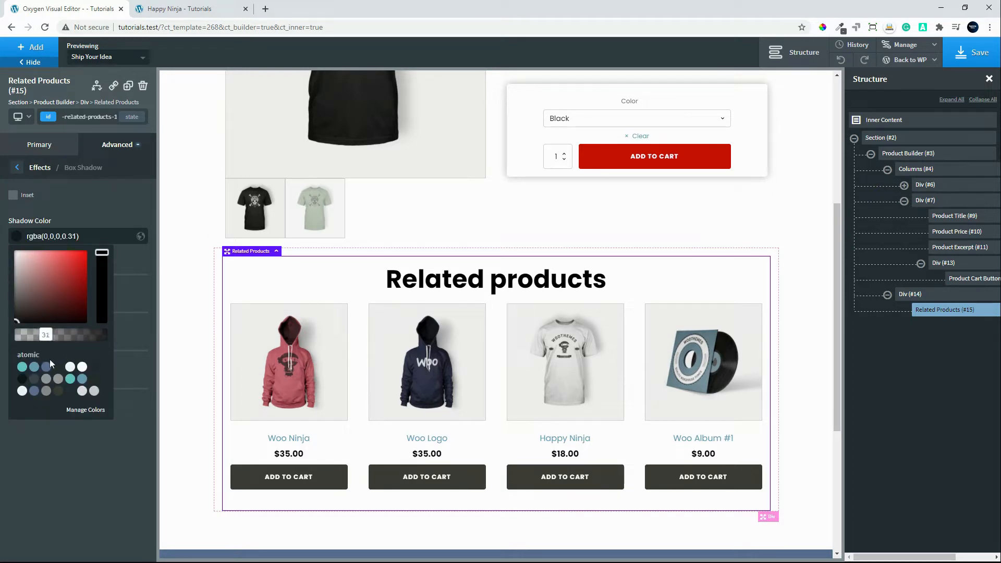
left_click(94, 214)
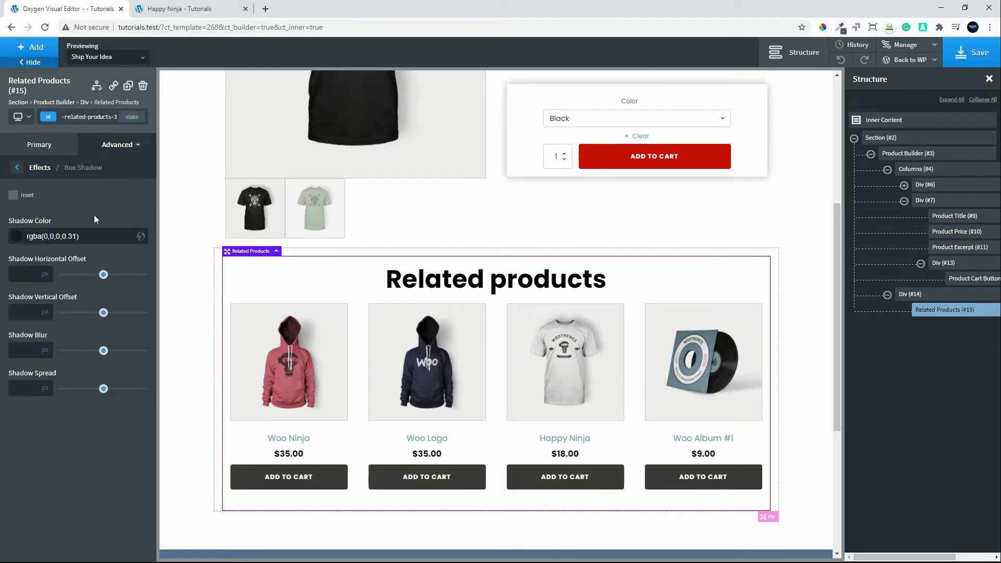
left_click(23, 275)
type("0")
key("Tab")
type("0")
type("15")
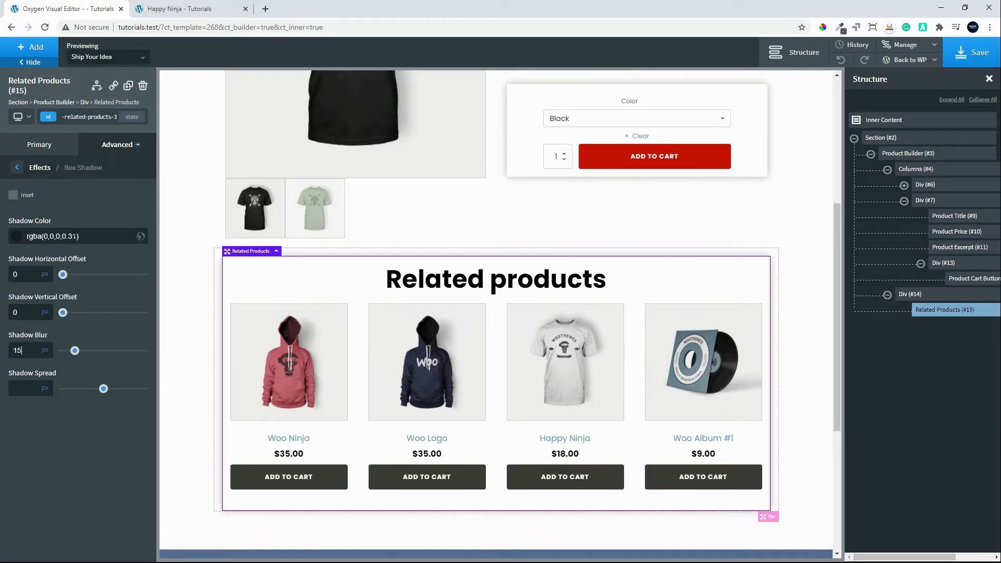
left_click(17, 167)
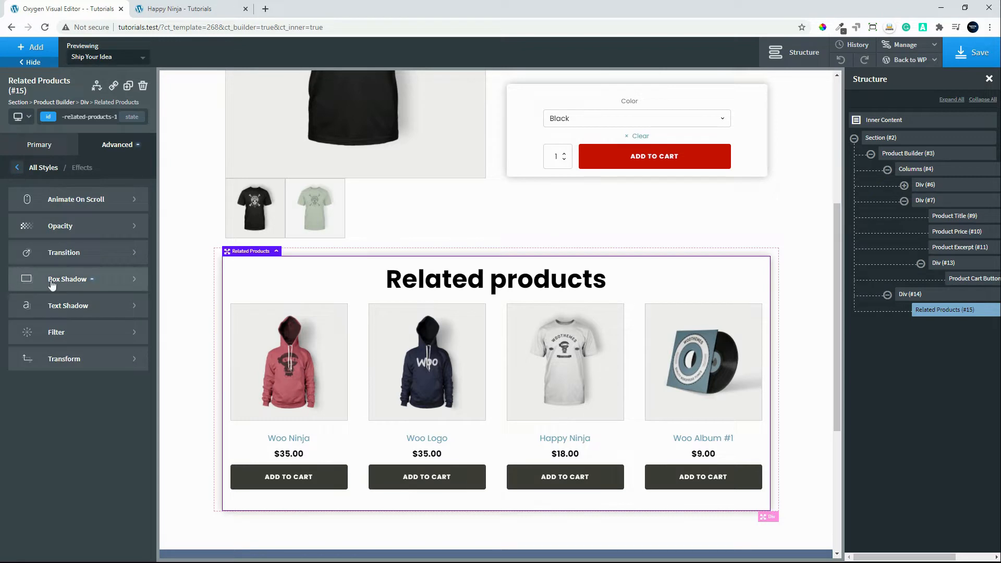
Step: Round the corners of the Related Products element with a border radius of 5 px
left_click(16, 167)
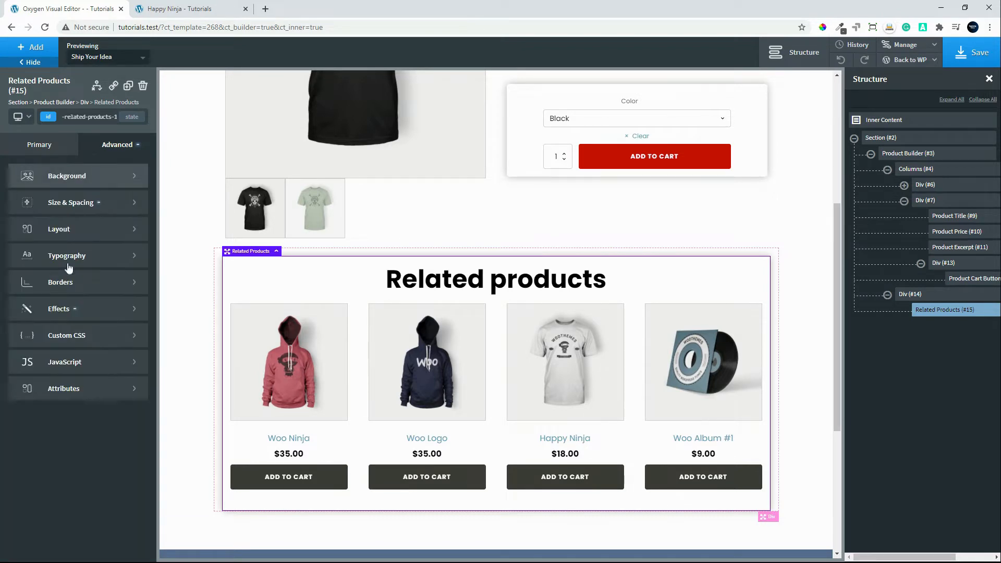
left_click(70, 283)
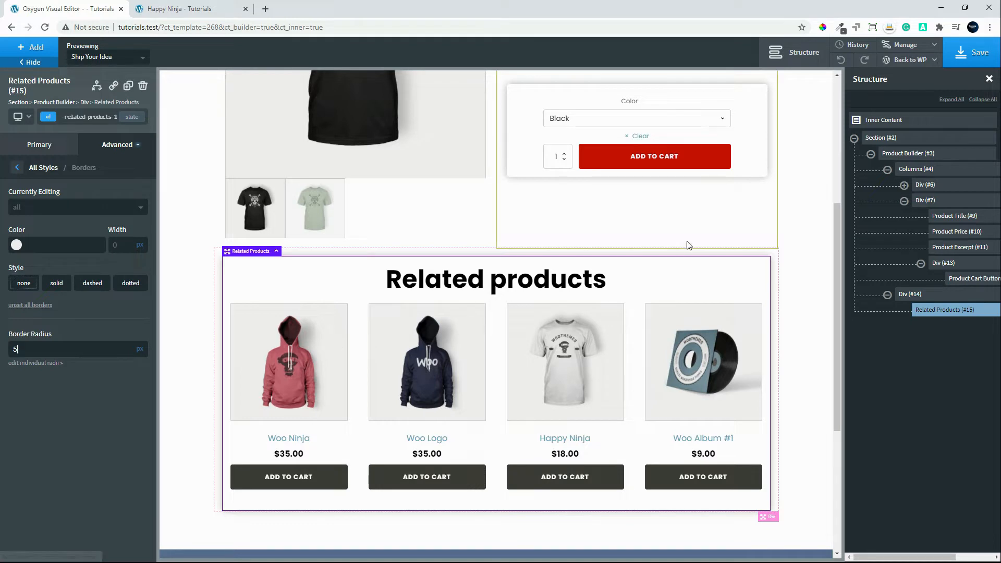
left_click(806, 261)
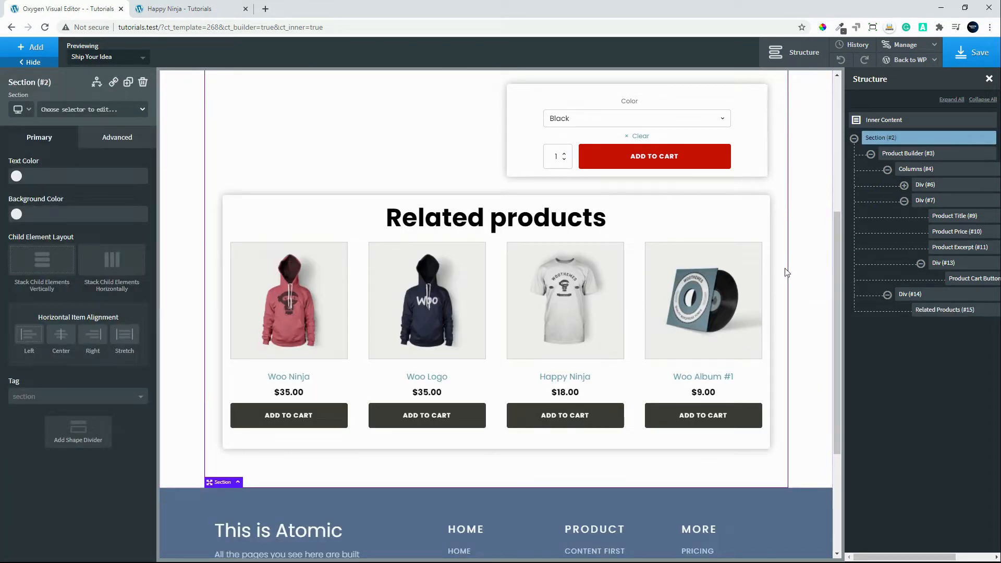
Step: Set the bottom padding of the div around the add-to-cart box to 20 px
left_click_drag(837, 290, 831, 135)
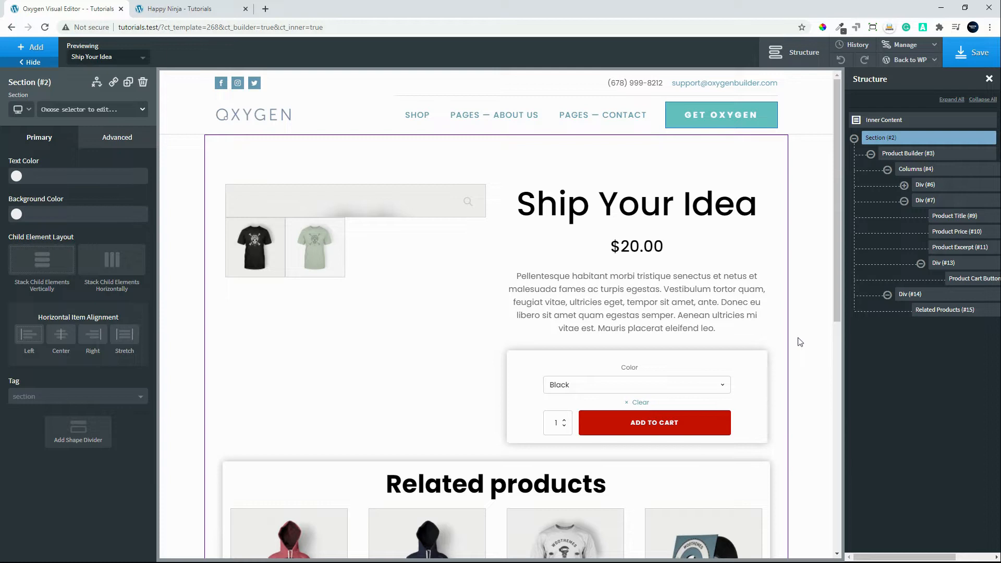
left_click(754, 371)
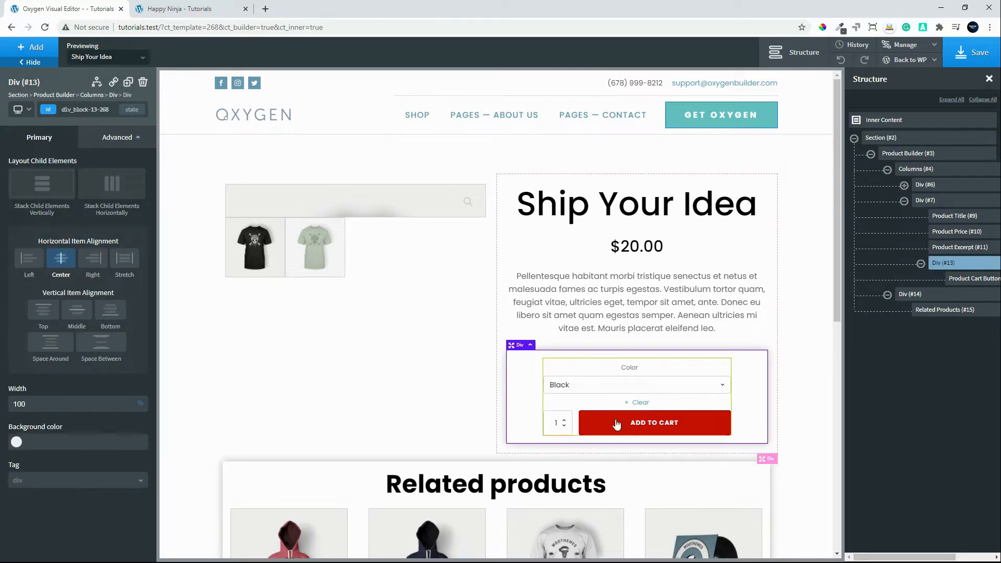
left_click(109, 137)
left_click(85, 195)
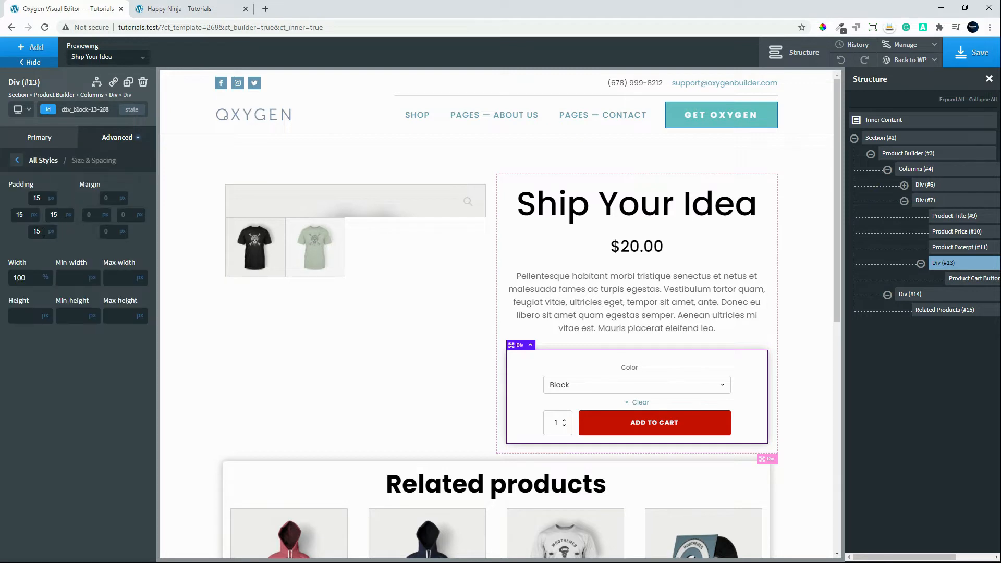
double_click(37, 231)
type("20")
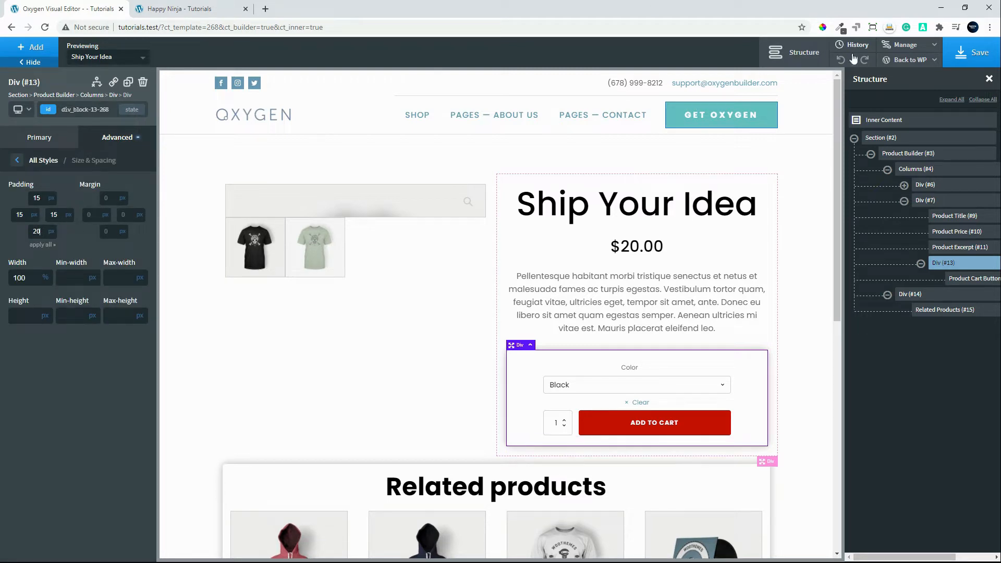
Step: Save the template and reload the Happy Ninja product page on the front end to check it
left_click(963, 47)
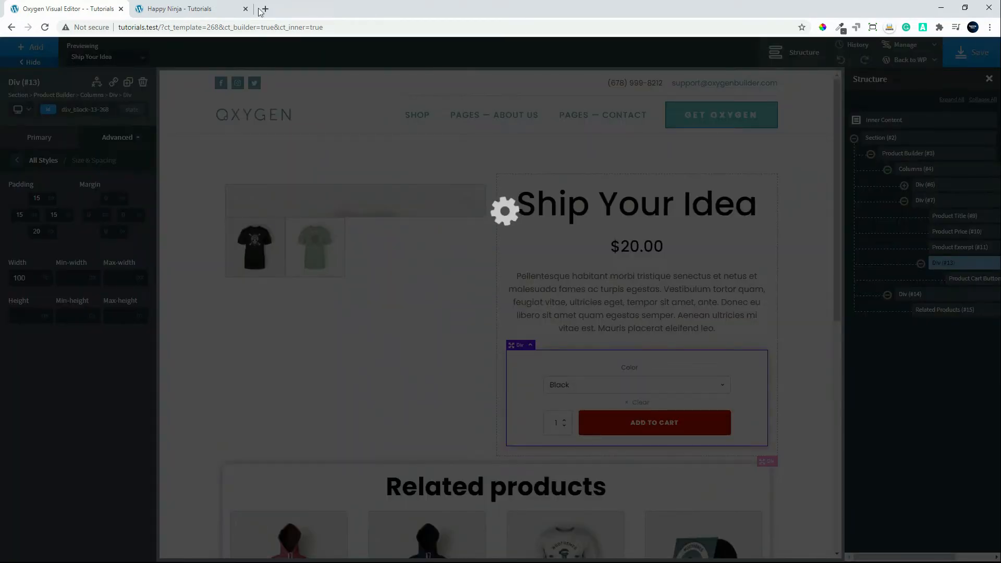
left_click(179, 7)
left_click(44, 27)
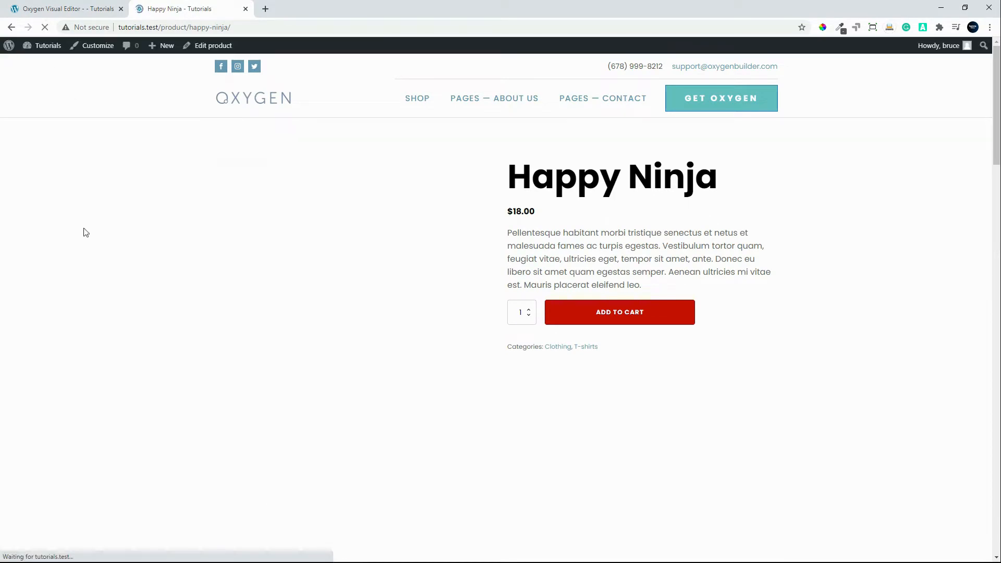
left_click(60, 11)
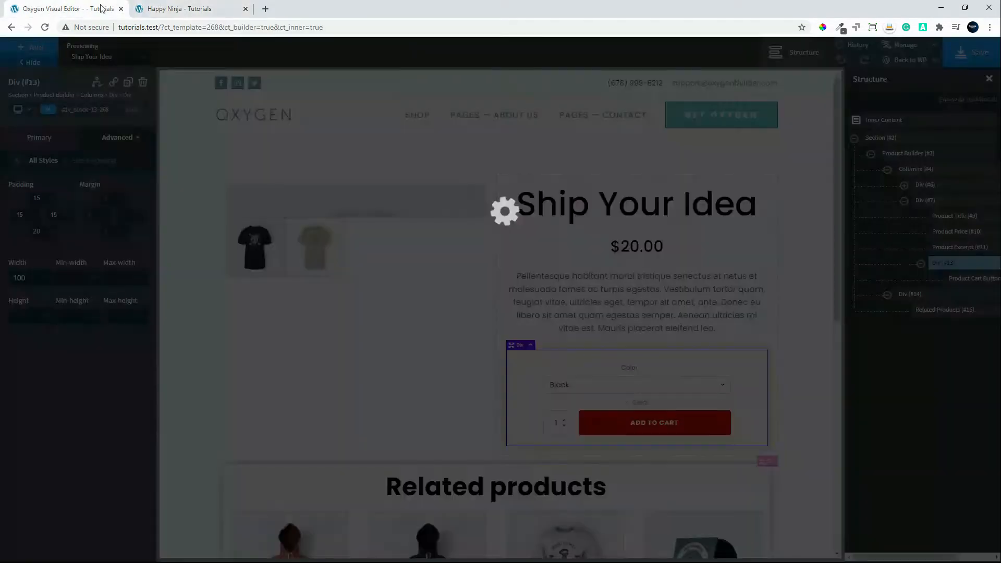
left_click(168, 9)
left_click(46, 28)
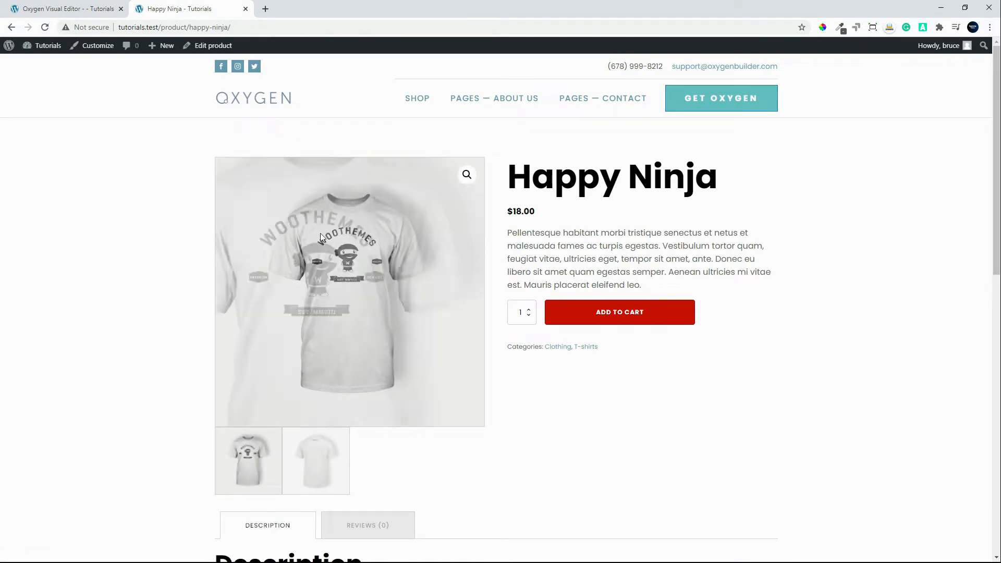
Step: Go to the template's WordPress admin settings, set the template priority to 2 and update the template
left_click(62, 6)
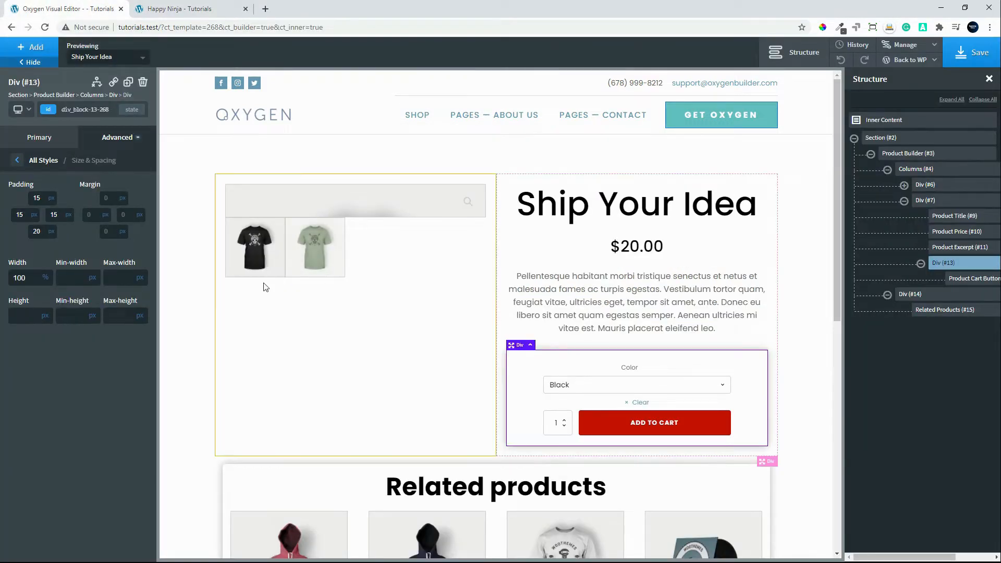
left_click(913, 61)
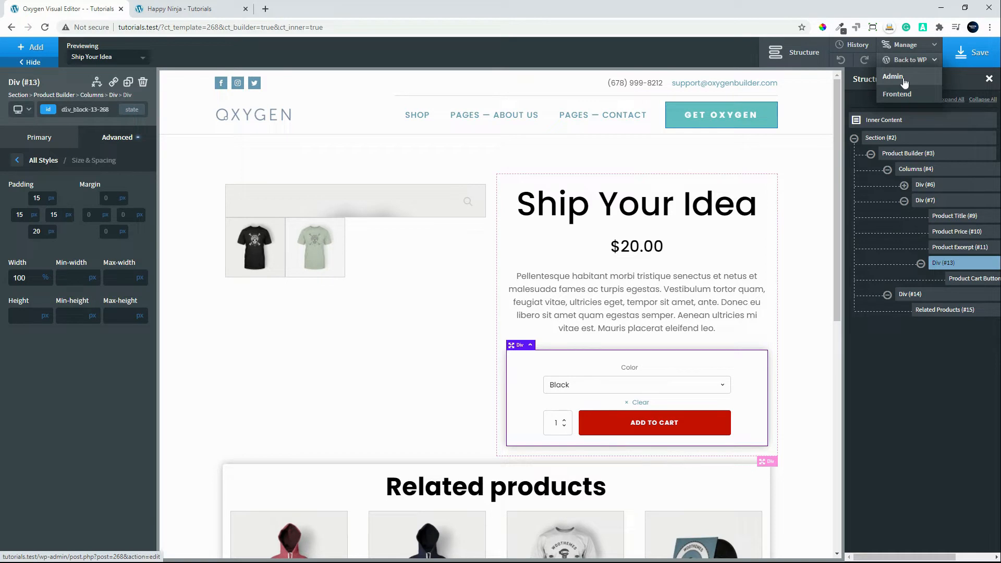
left_click(904, 78)
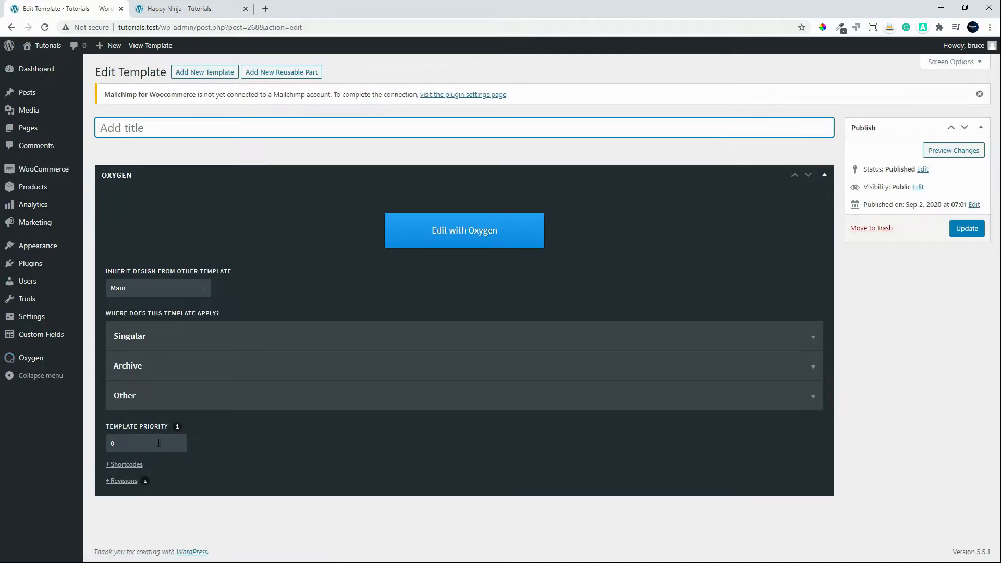
left_click_drag(129, 448, 88, 444)
type("2")
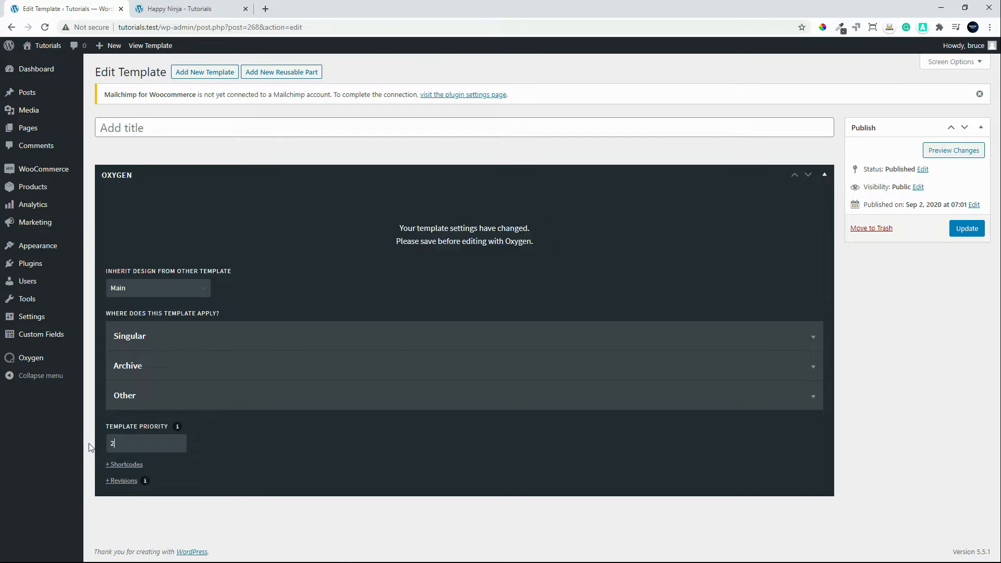
left_click(966, 229)
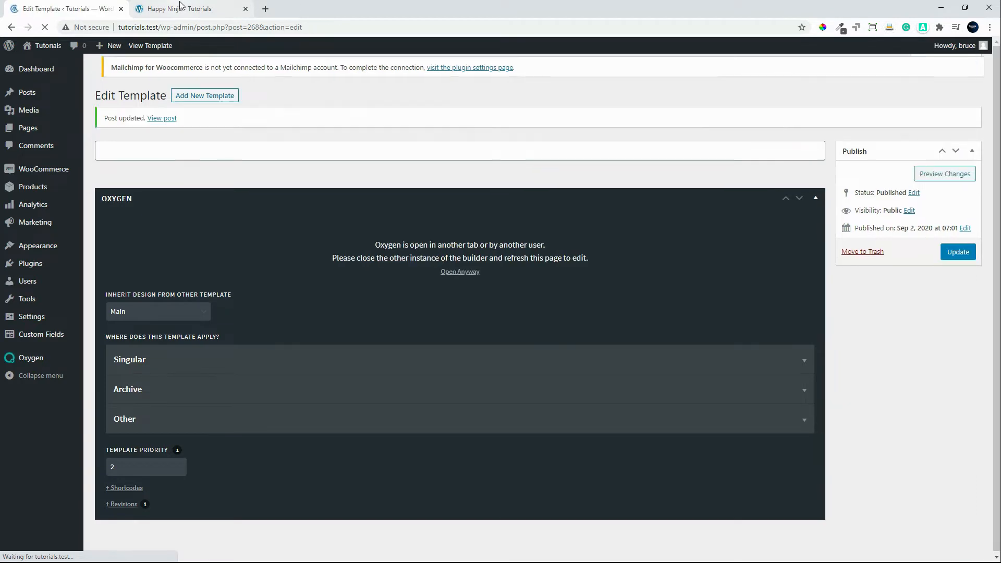
Step: Reload the Happy Ninja product page on the front end and look over the applied template
left_click(182, 7)
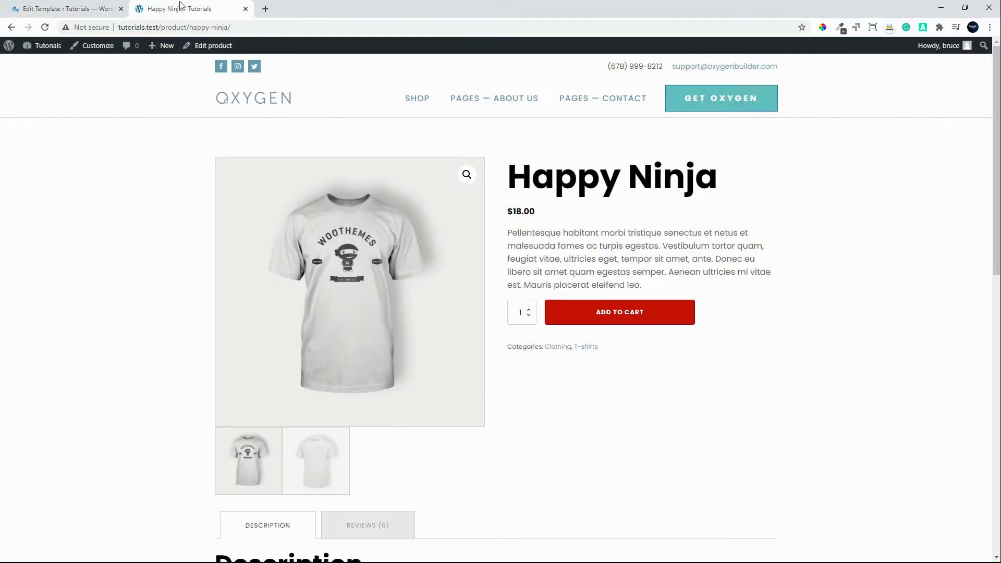
left_click(45, 27)
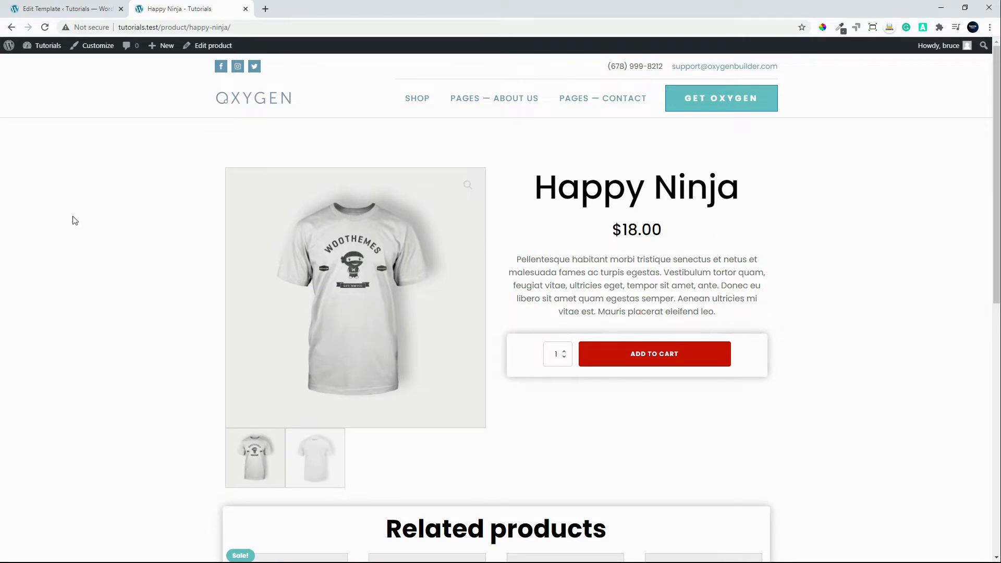
left_click_drag(997, 256, 989, 207)
Step: Return to the template's admin page and open it in the Oxygen editor despite the other open instance
left_click(76, 15)
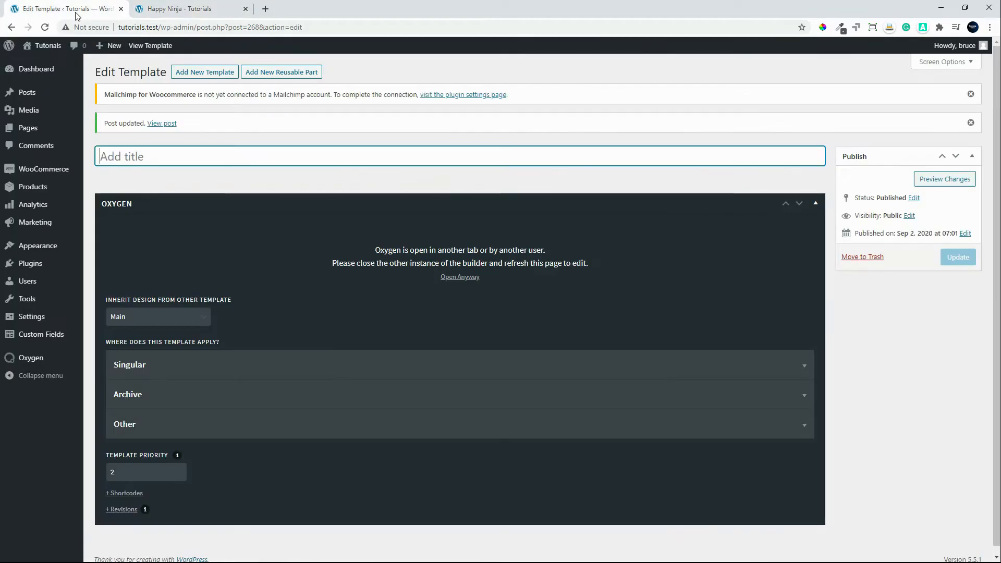
left_click(460, 277)
key("Return")
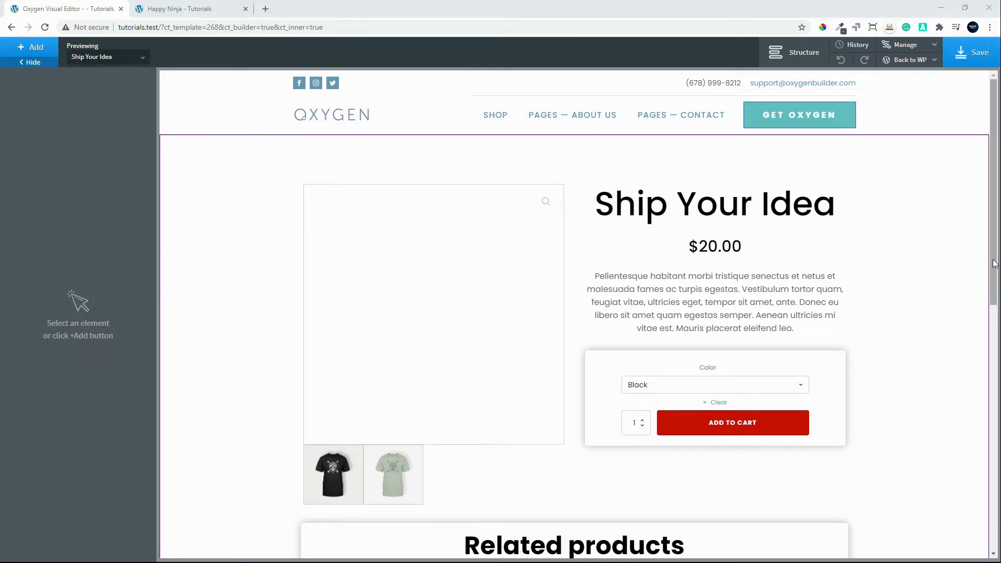
Step: Set the vertical offset of the Related Products element's box shadow to 15 px
scroll(994, 263, "down", 5)
scroll(973, 302, "up", 5)
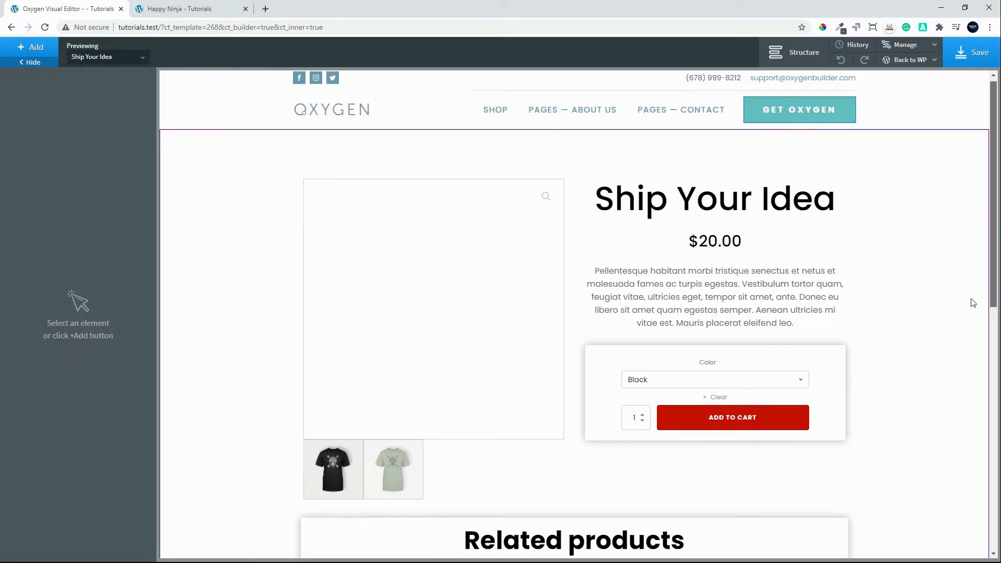
scroll(992, 364, "down", 4)
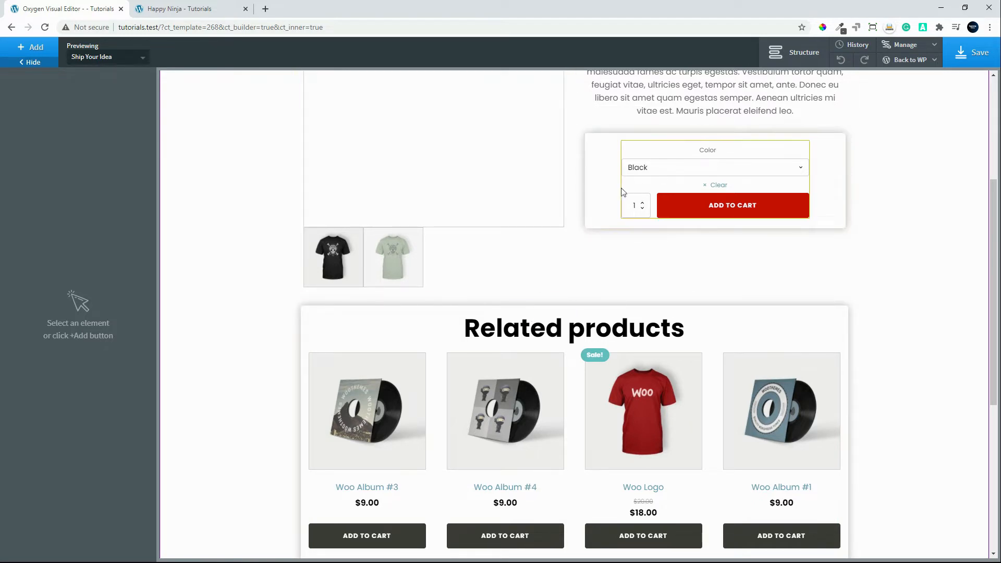
left_click(368, 321)
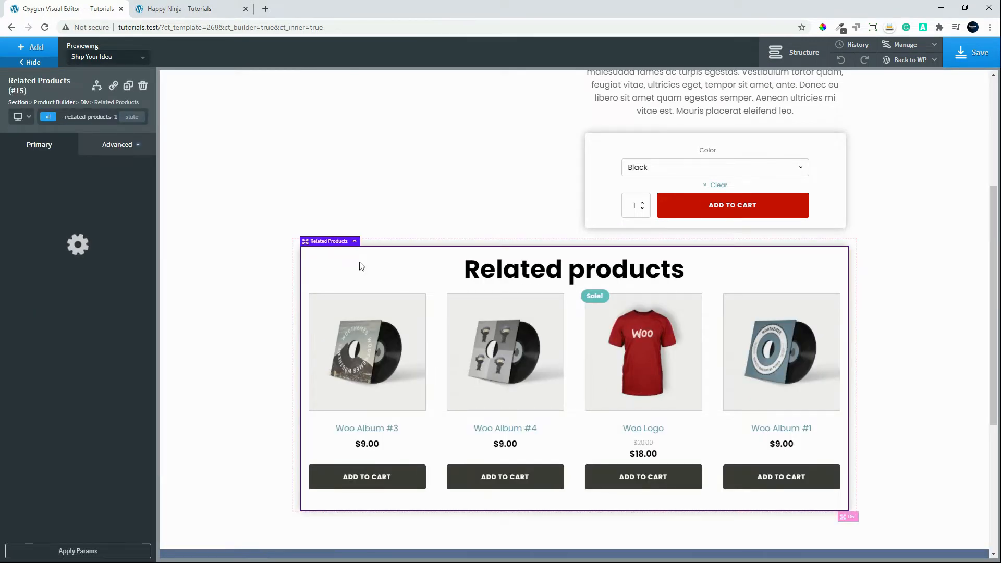
left_click(112, 148)
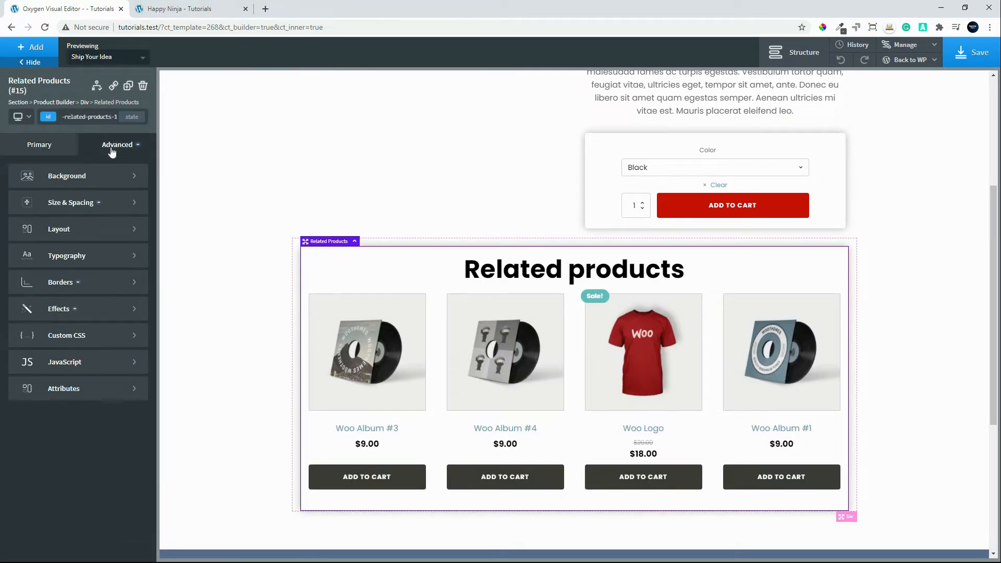
left_click(63, 315)
left_click(63, 280)
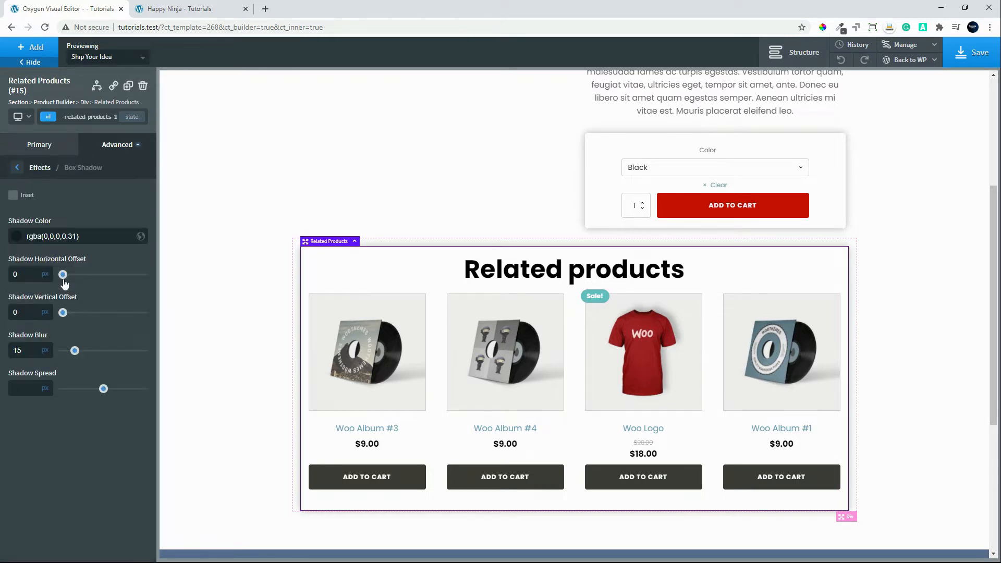
left_click(21, 312)
type("15")
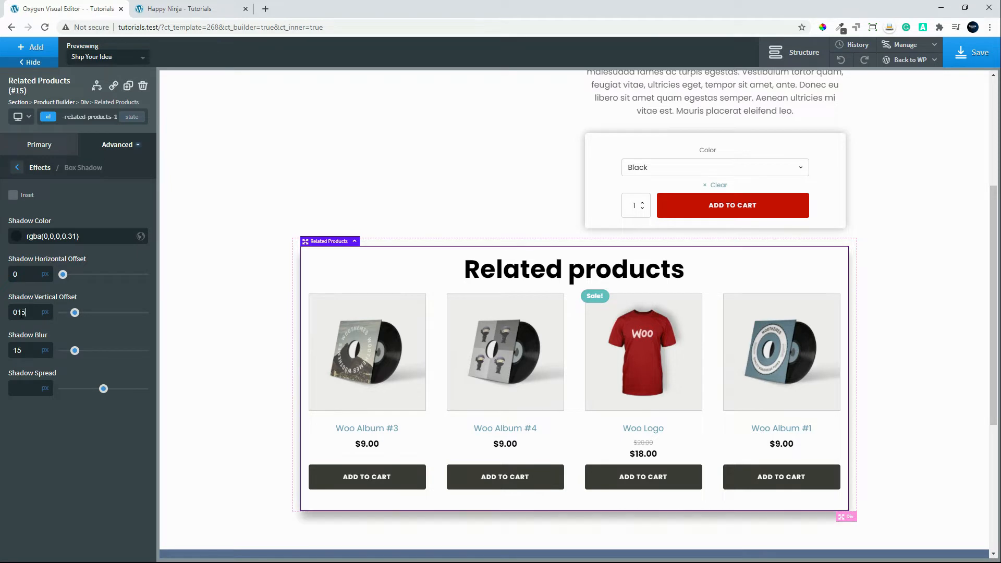
left_click(357, 186)
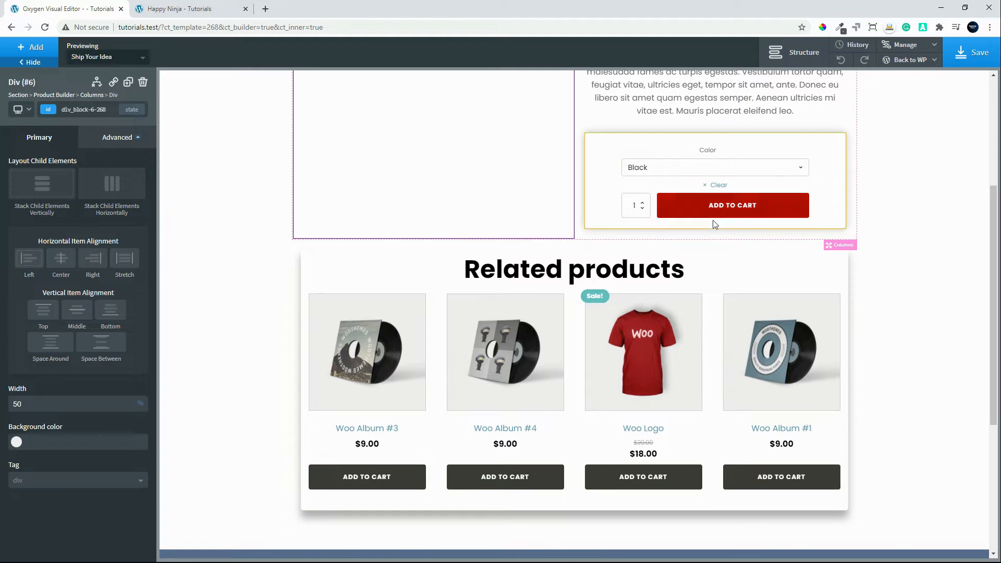
Step: Compare with the Happy Ninja page, then set the top padding of the div around the add-to-cart box to 20 px
left_click(164, 9)
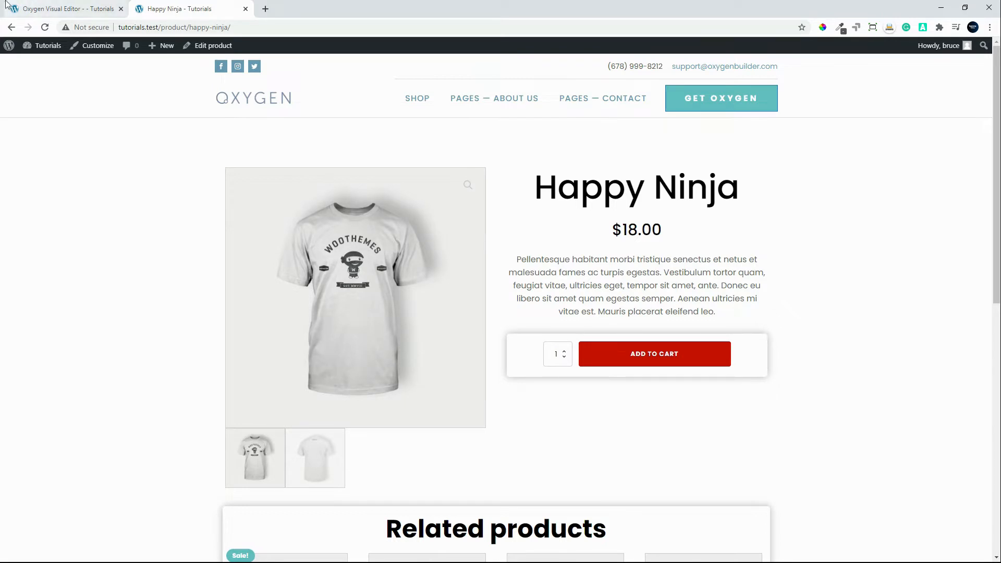
key("ctrl+shift+Tab")
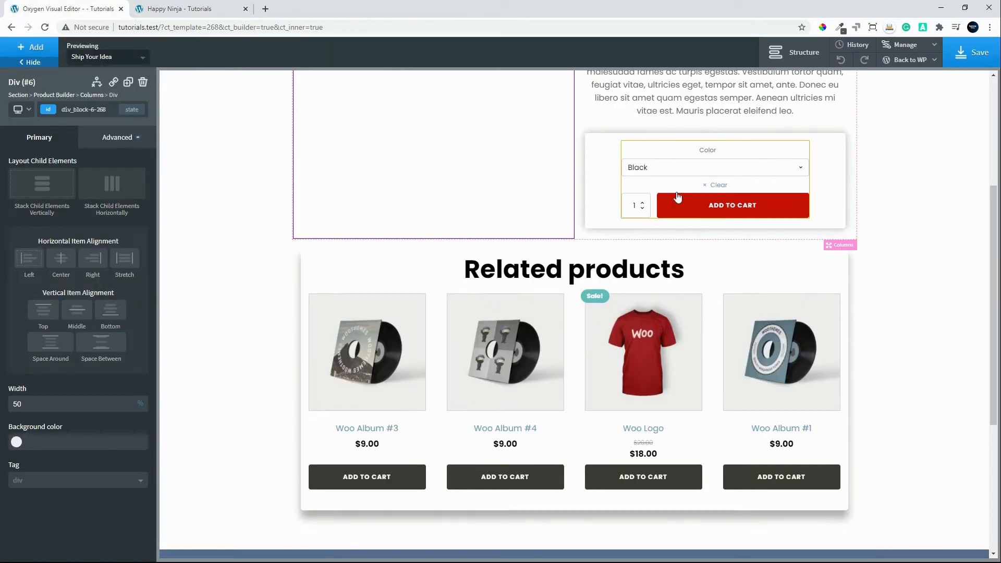
left_click(604, 168)
left_click(121, 147)
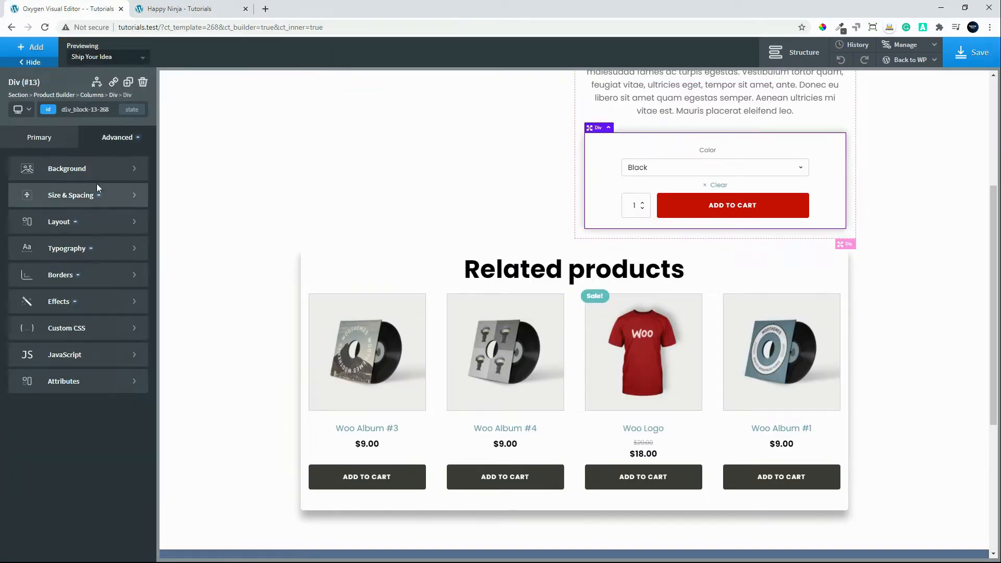
left_click(63, 200)
double_click(40, 198)
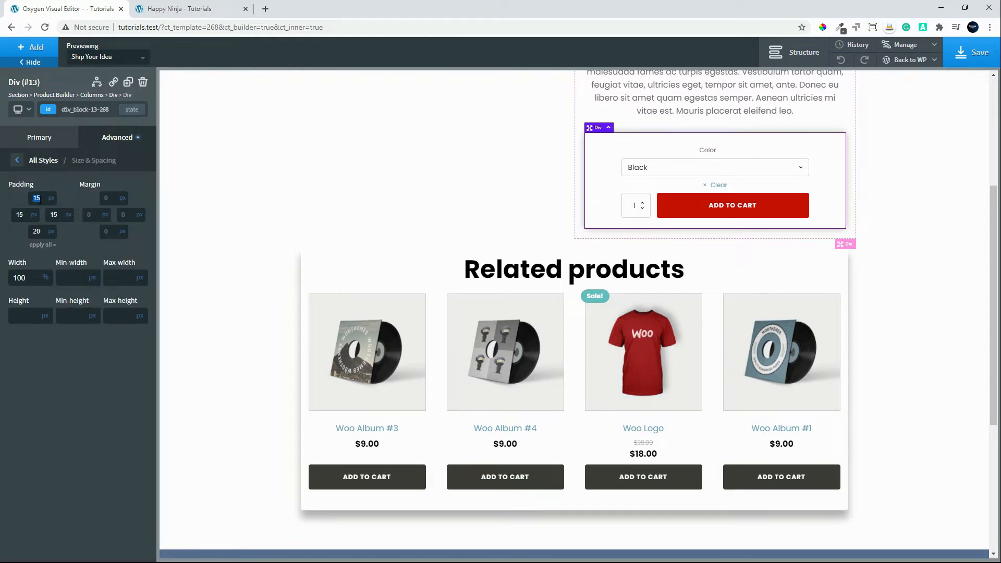
type("20")
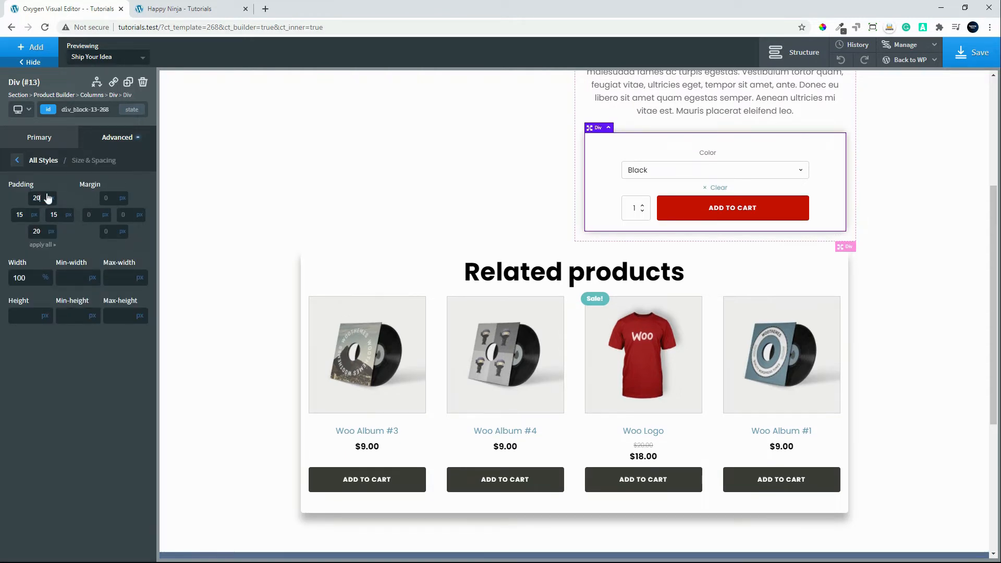
Step: Save the template and reload the Happy Ninja product page to check the new padding and shadow
left_click_drag(992, 275, 992, 168)
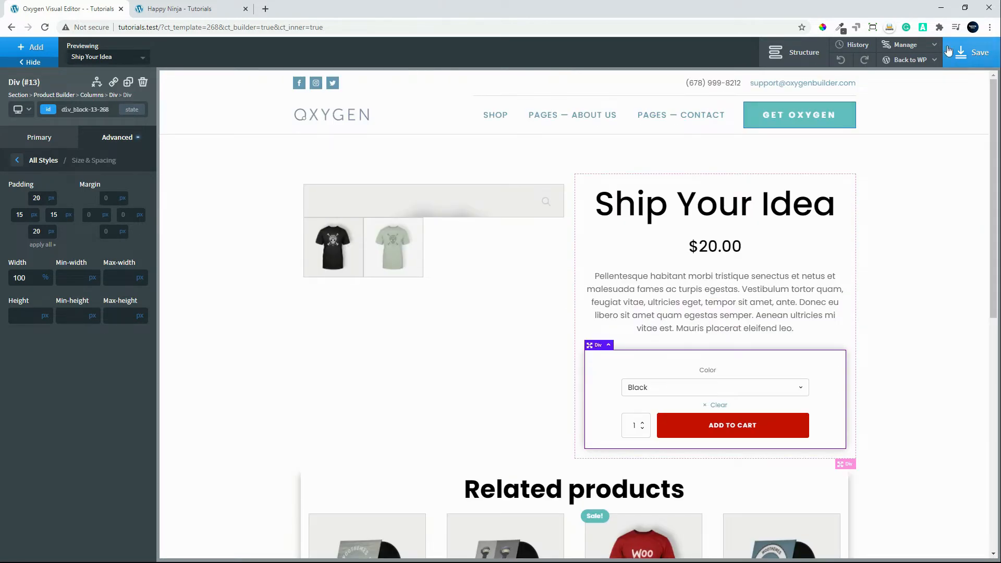
left_click(962, 55)
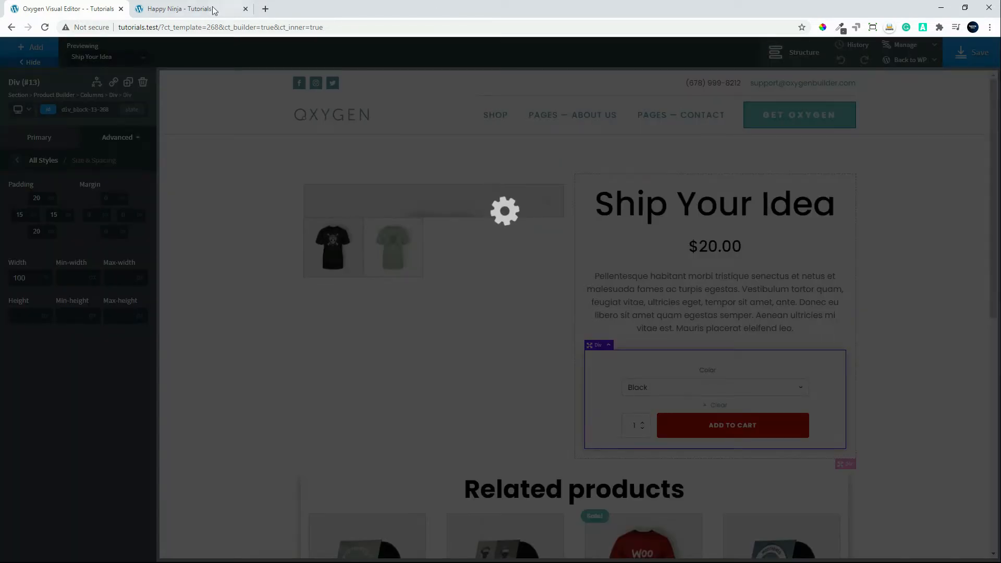
left_click(180, 9)
left_click(50, 26)
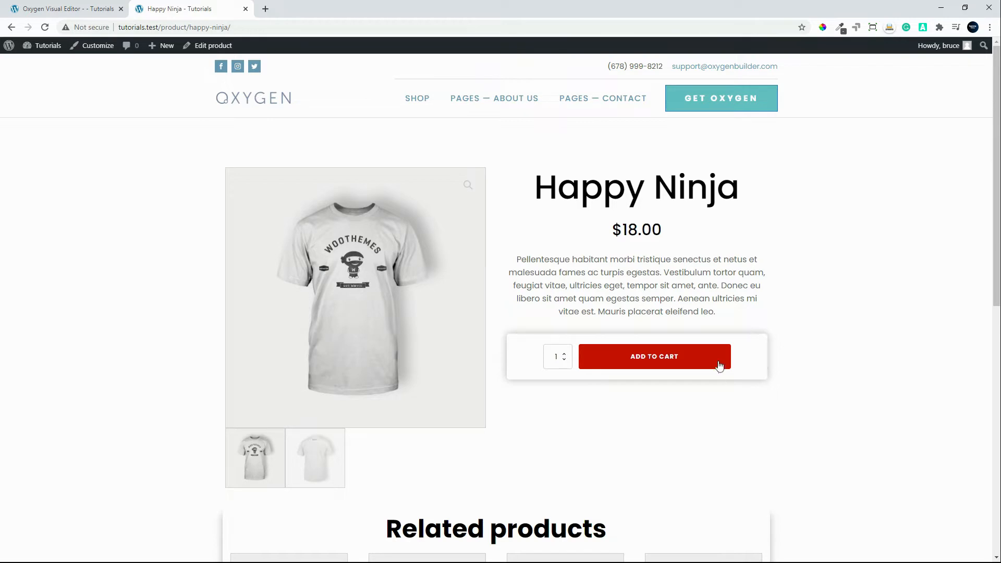
Step: Go to the site's Shop page and view the Ship Your Idea hoodie product
left_click(422, 111)
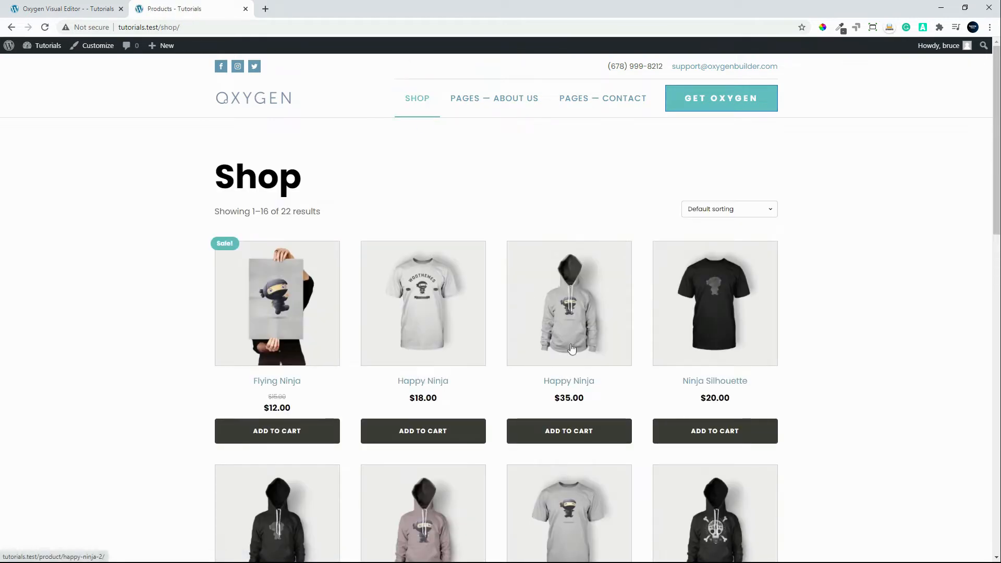
scroll(572, 350, "down", 1)
scroll(572, 351, "down", 2)
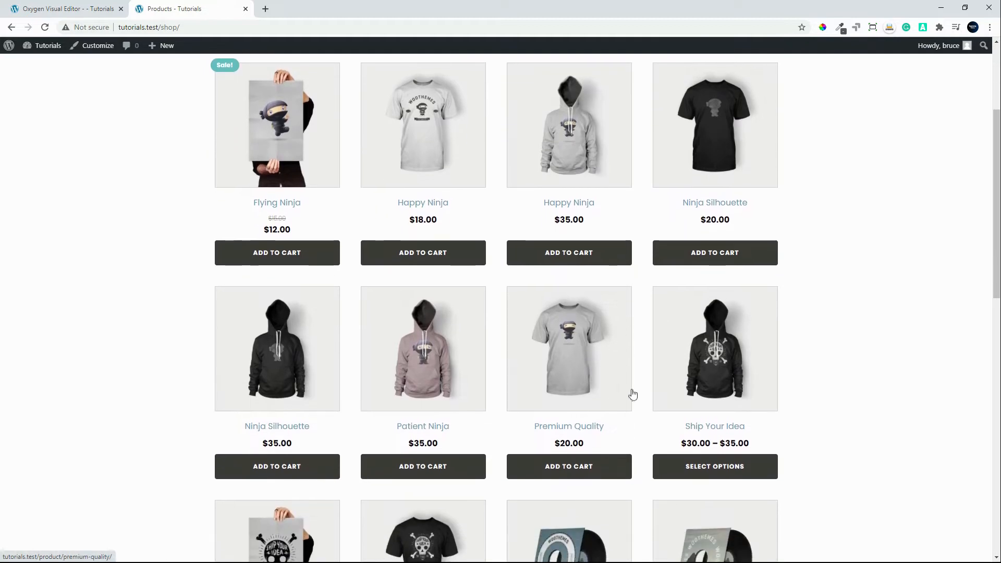
left_click(709, 354)
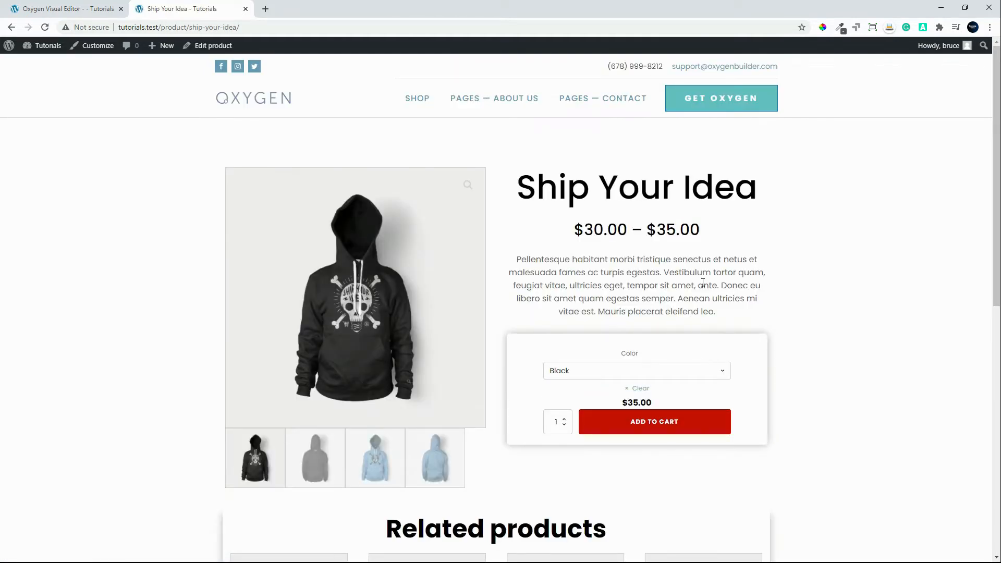
Step: Test the hoodie's Color option with Blue, no choice and Black, checking the image and the variation price in the cart box
scroll(735, 396, "down", 1)
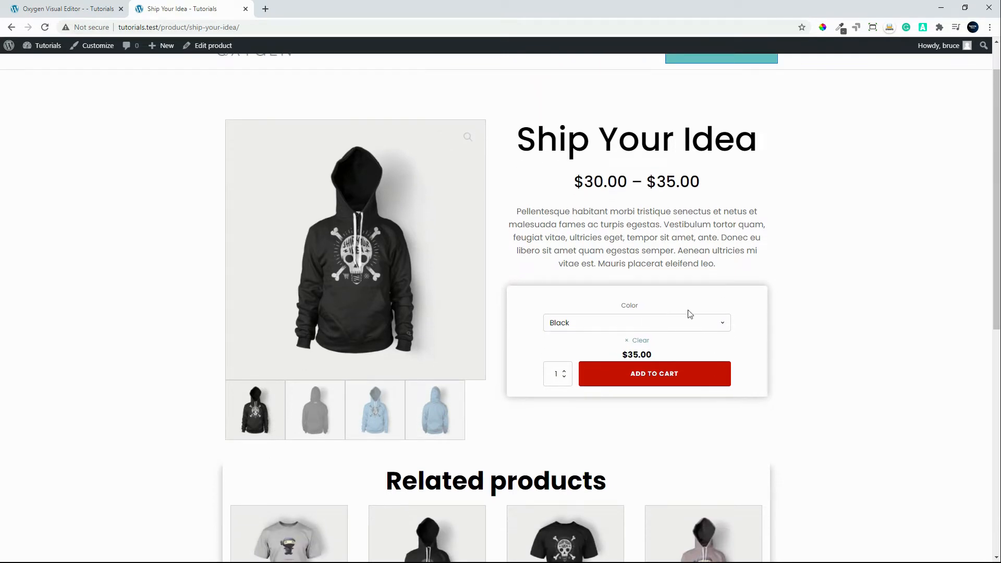
left_click(719, 325)
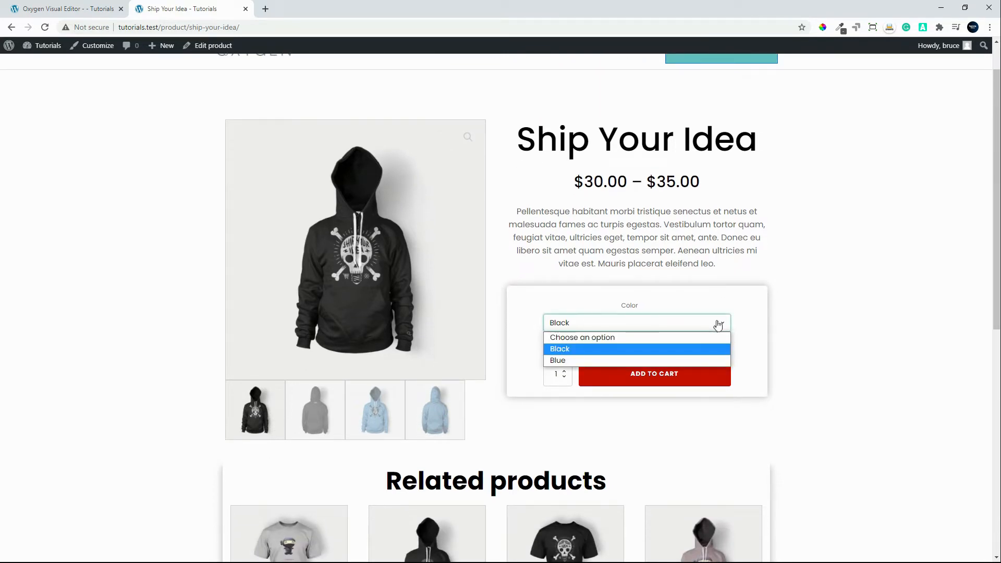
left_click(660, 359)
left_click(680, 328)
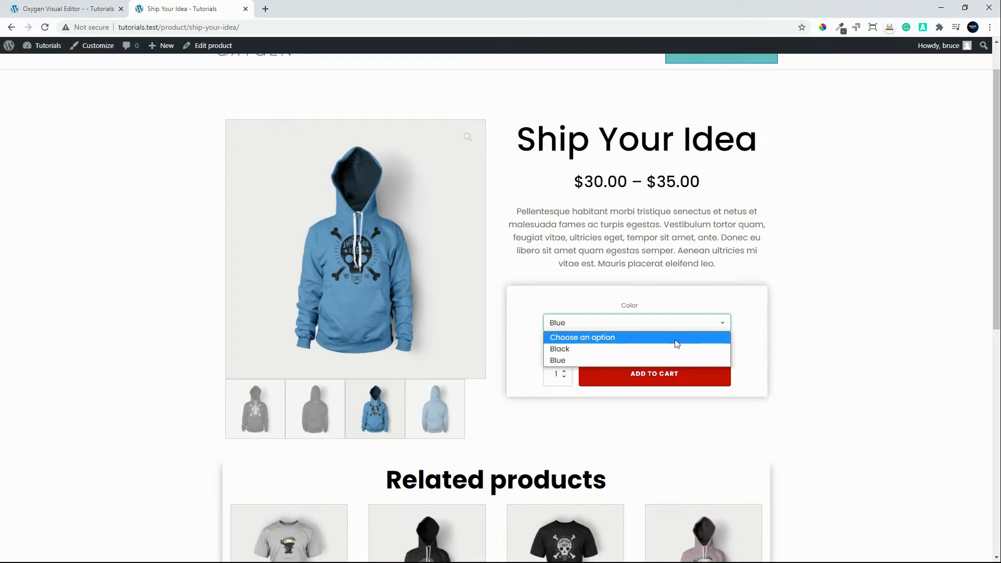
left_click(674, 338)
left_click(681, 326)
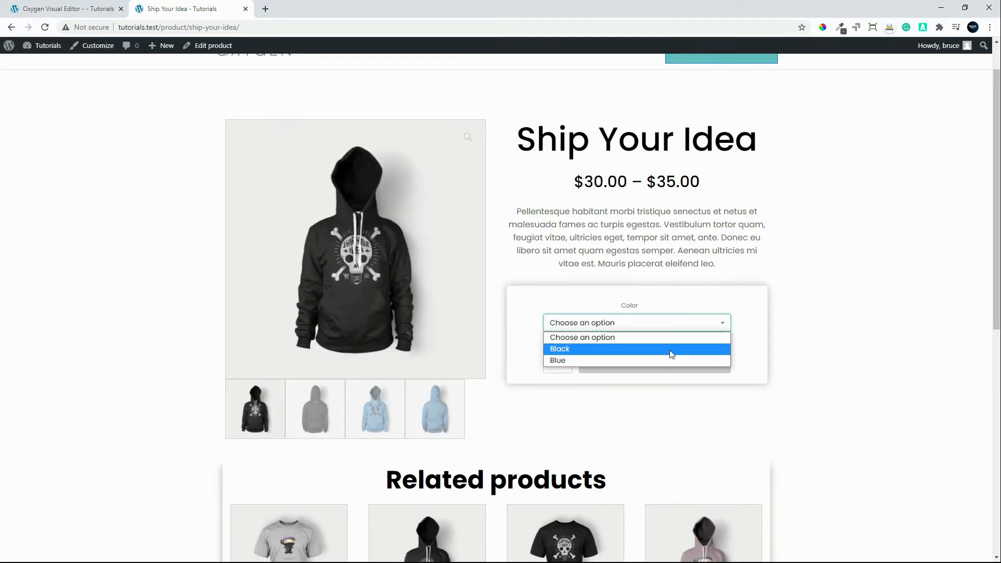
left_click(673, 349)
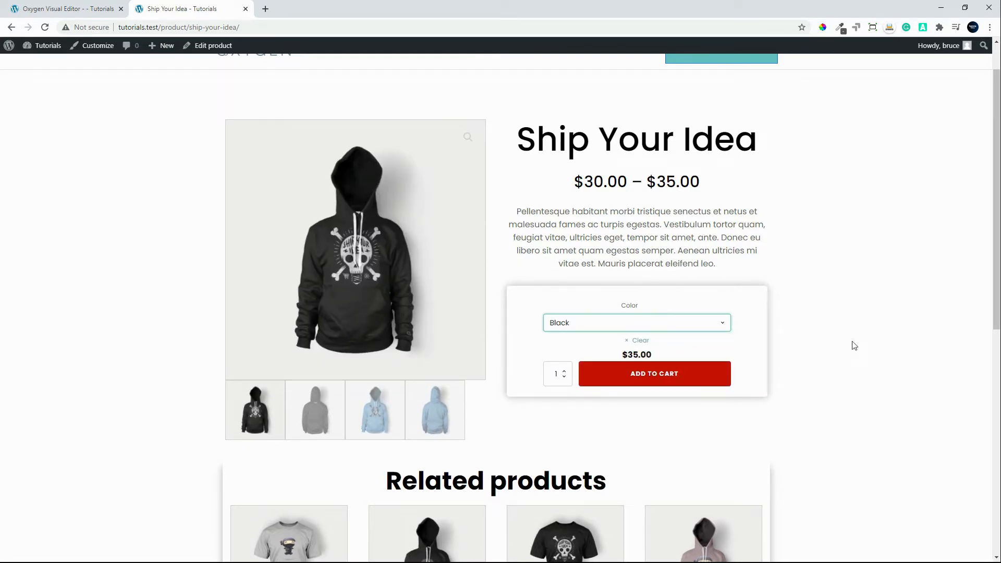
double_click(626, 353)
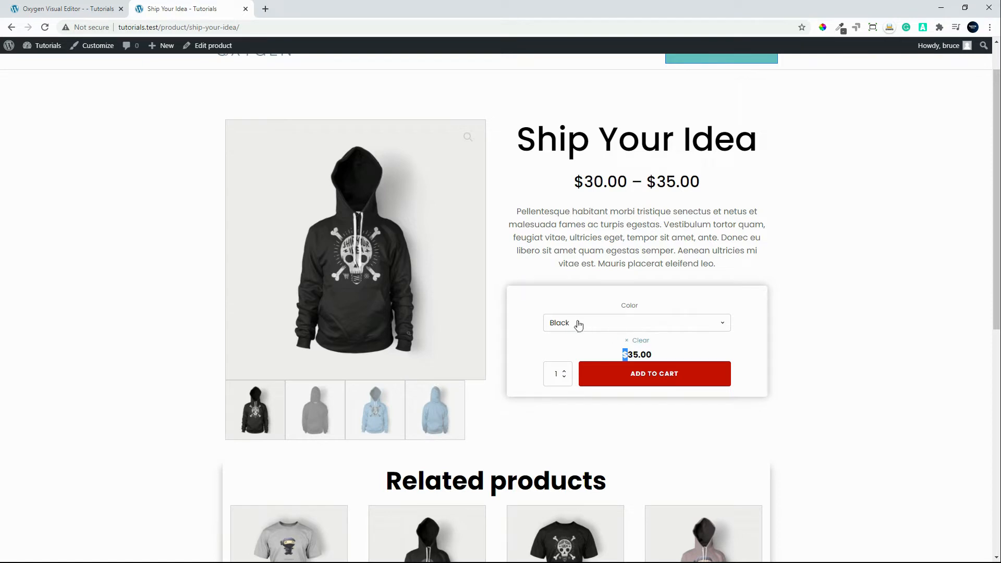
Step: Return to the Oxygen editor and set the Product Price text color to #ff0000
left_click(76, 10)
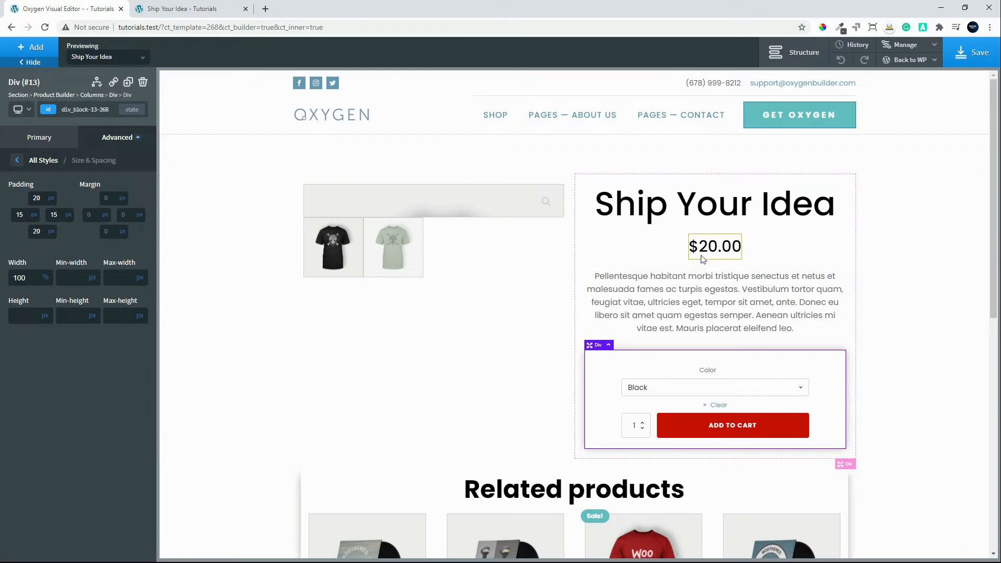
left_click(703, 258)
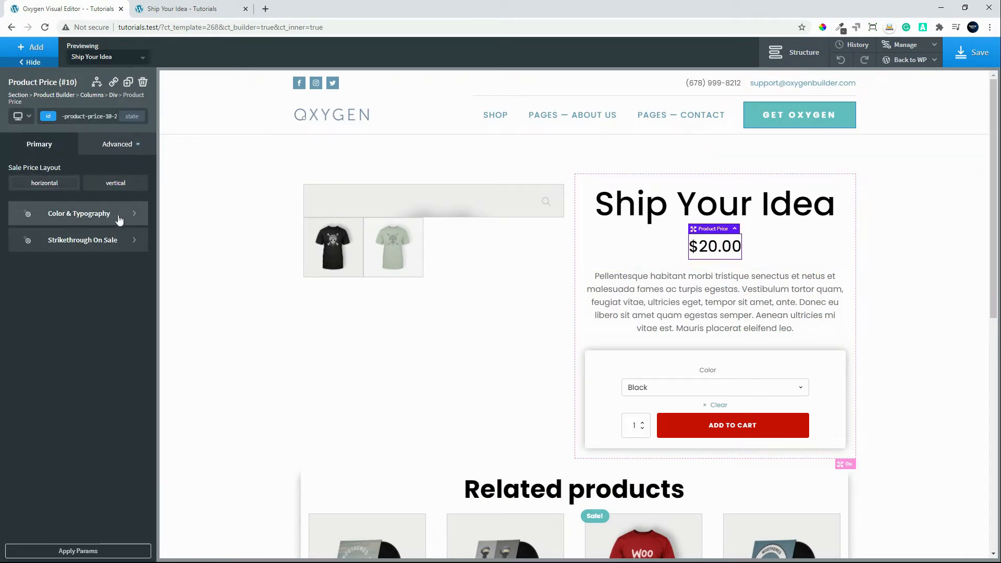
left_click(119, 219)
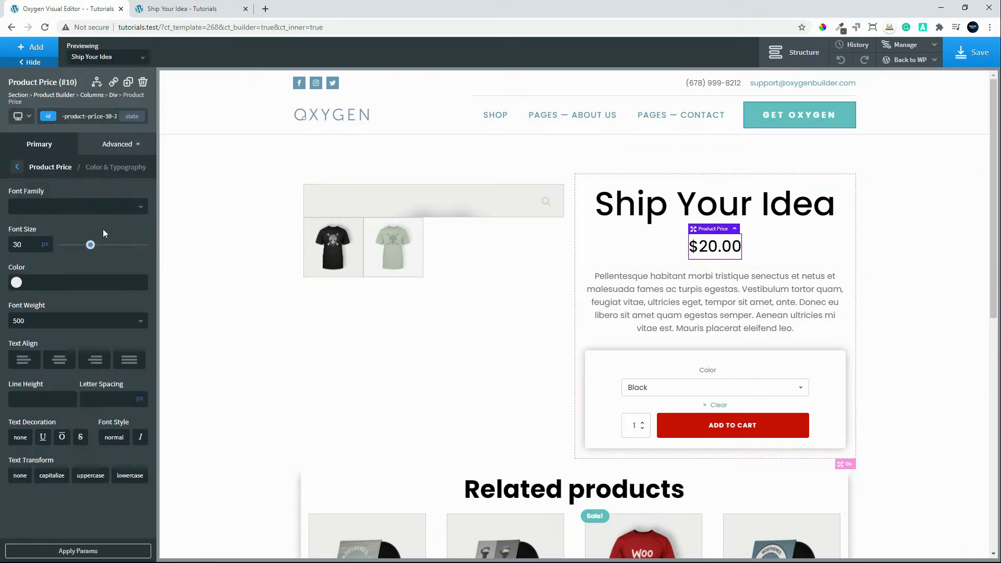
left_click(17, 284)
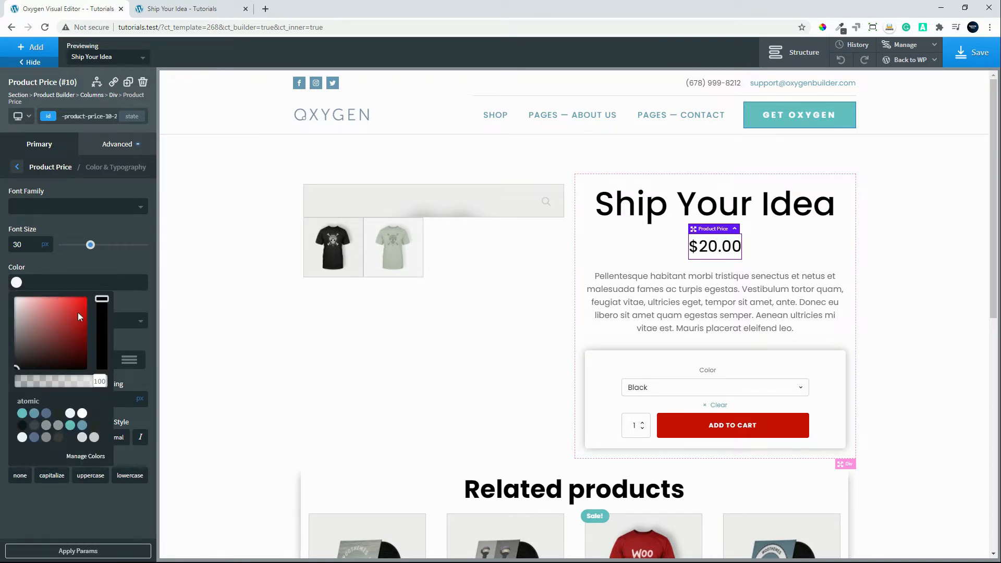
left_click_drag(71, 321, 86, 298)
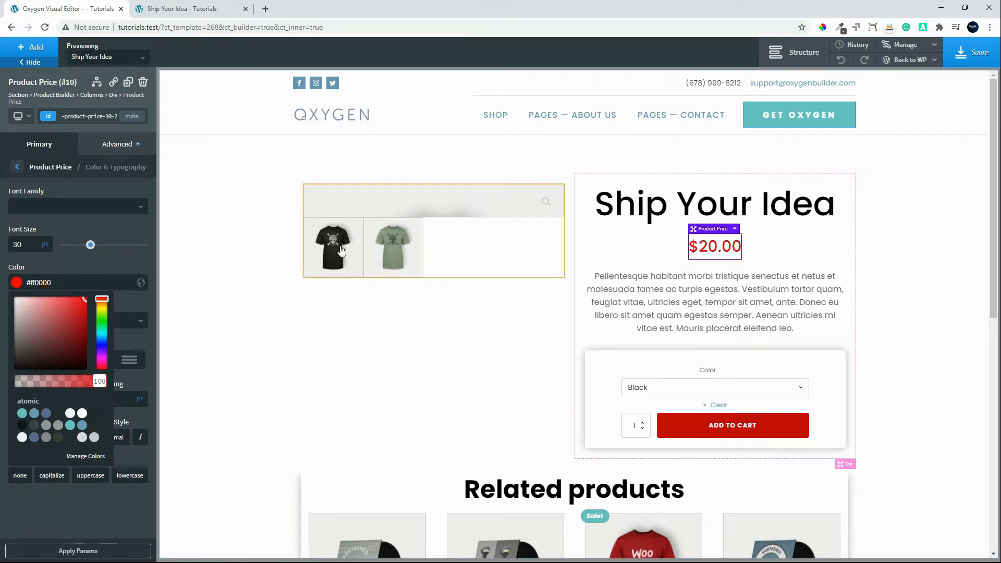
Step: Select the Product Cart Button element and set the font size of its labels to 20 px
left_click(615, 375)
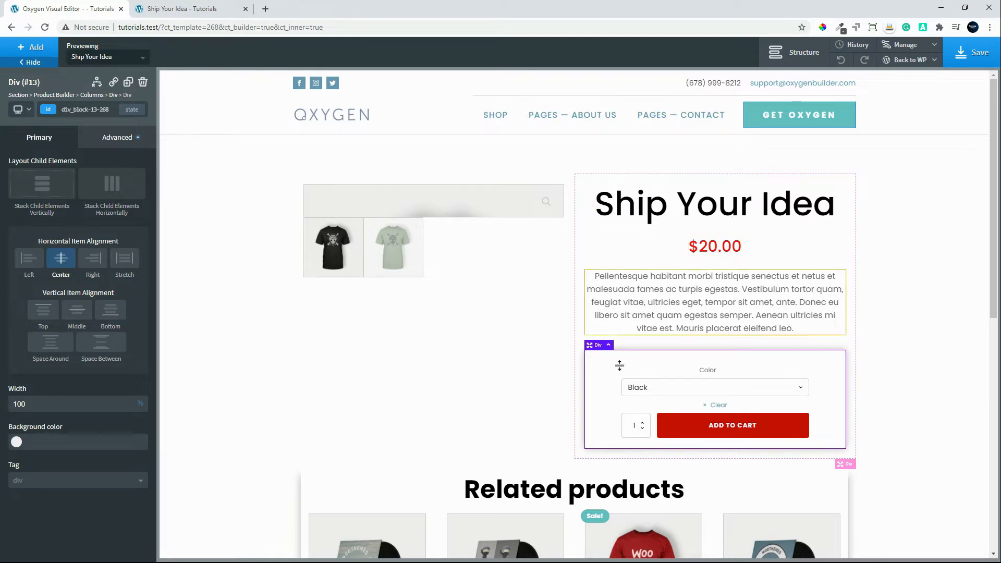
left_click(703, 389)
left_click(697, 387)
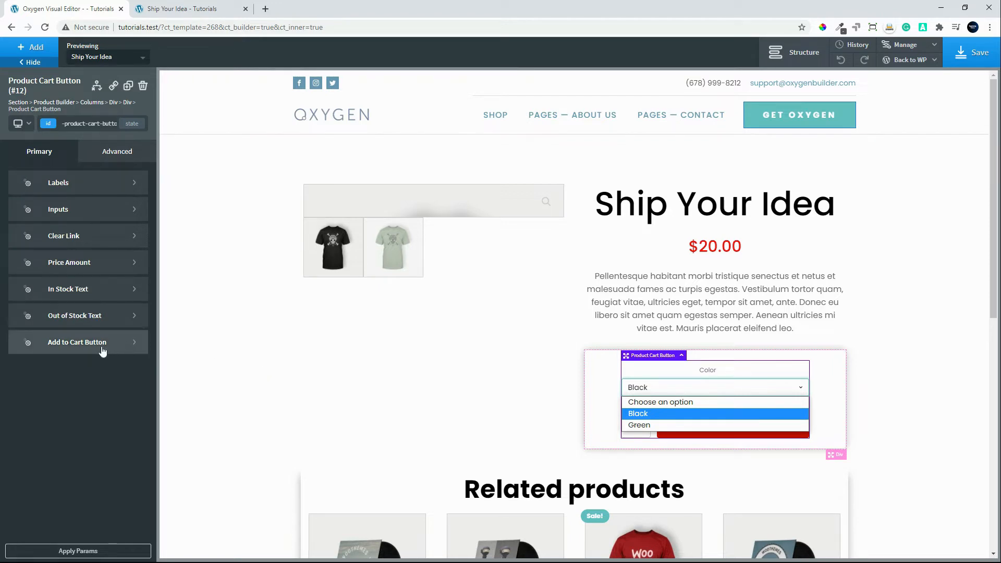
left_click(109, 189)
left_click(108, 189)
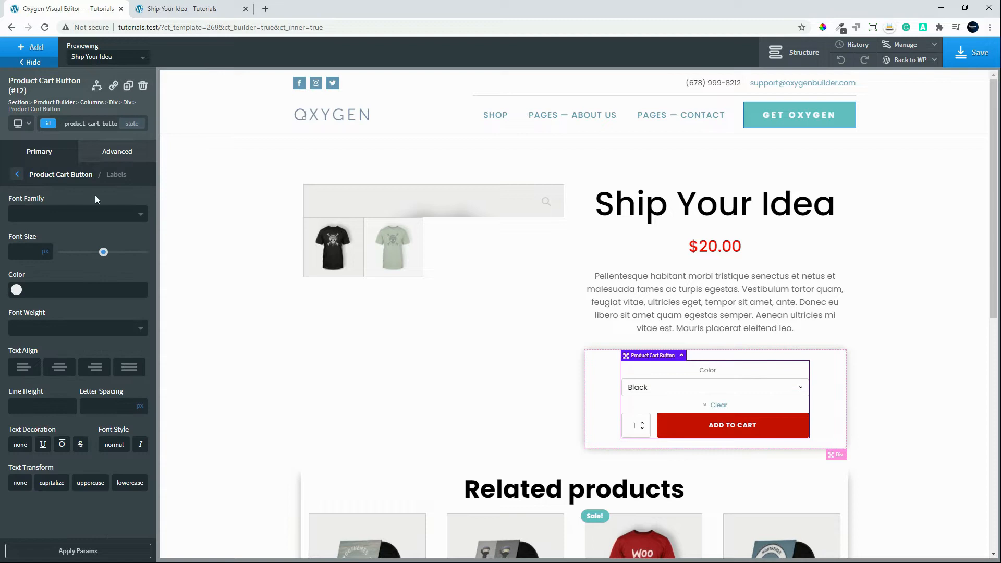
left_click(20, 255)
type("16")
left_click_drag(26, 252, 1, 253)
type("20")
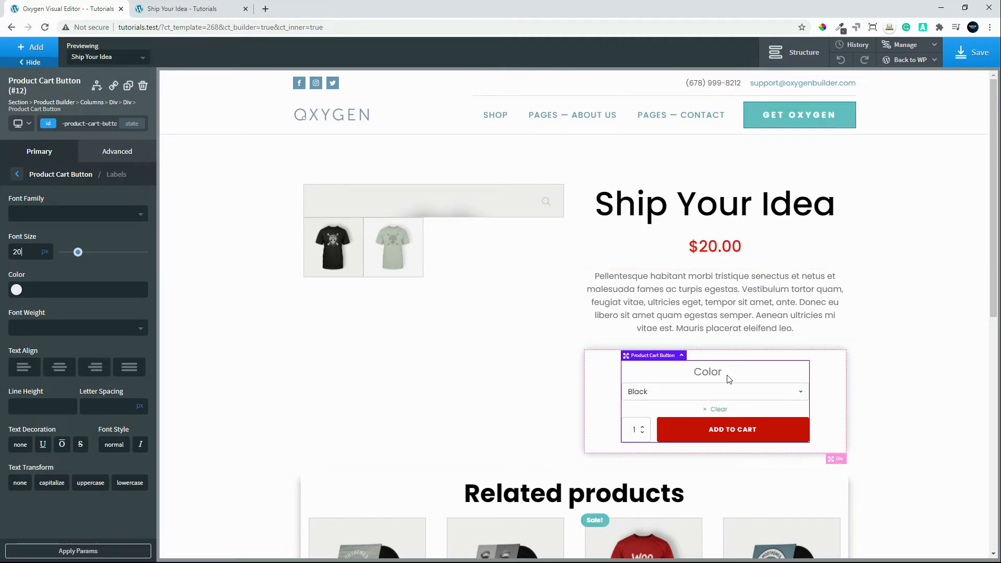
Step: Set the font size of the cart button's Clear link to 16 px
left_click(17, 175)
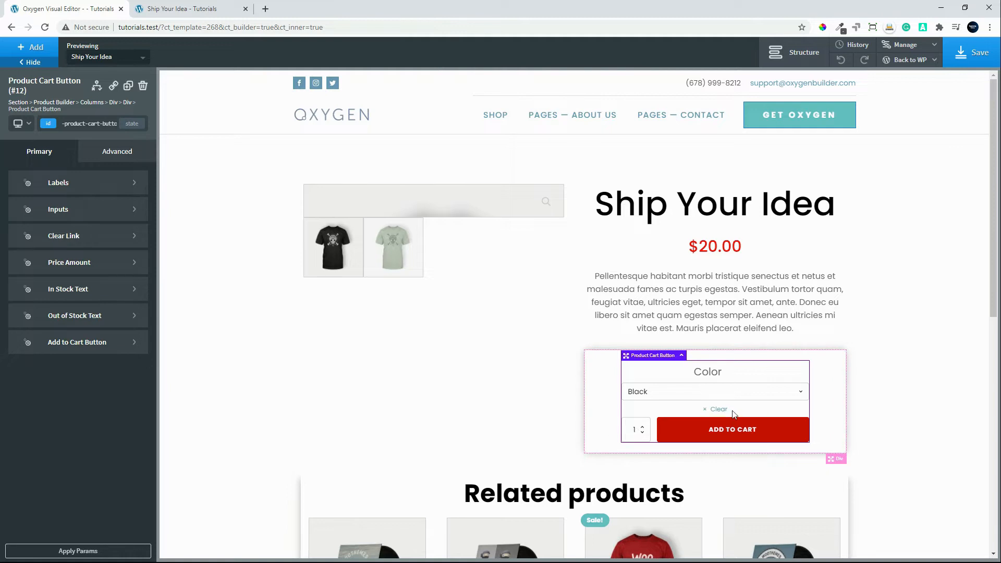
left_click(86, 243)
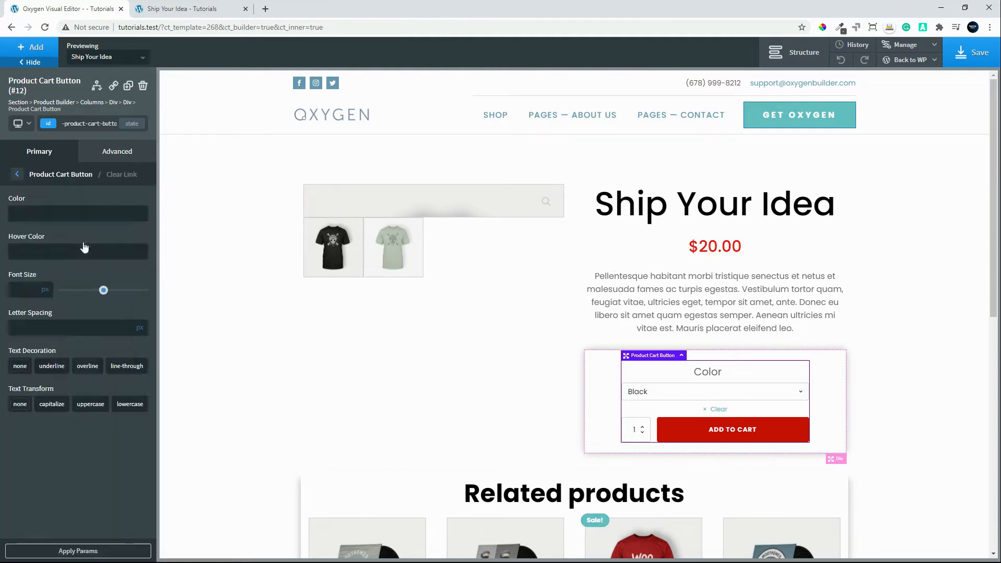
left_click(22, 290)
type("16")
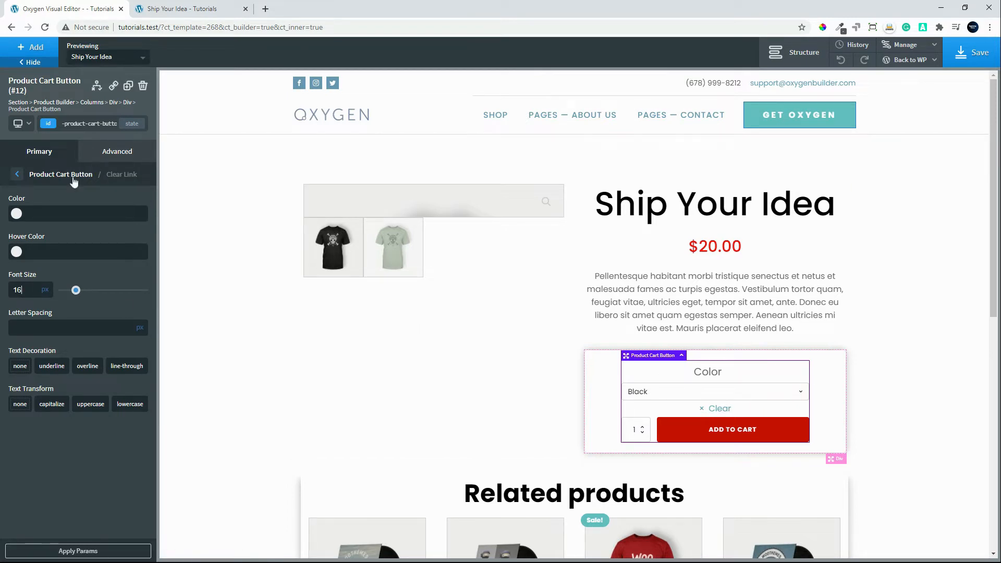
left_click(17, 176)
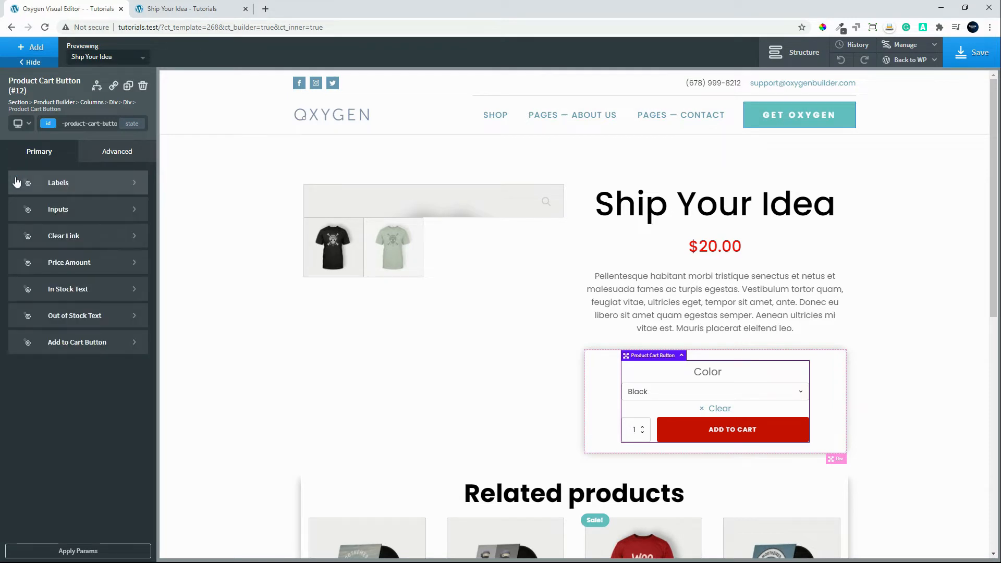
Step: Preview the Green variation, then set the cart button's price amount to color #ff0000 and font size 20 px
left_click(770, 393)
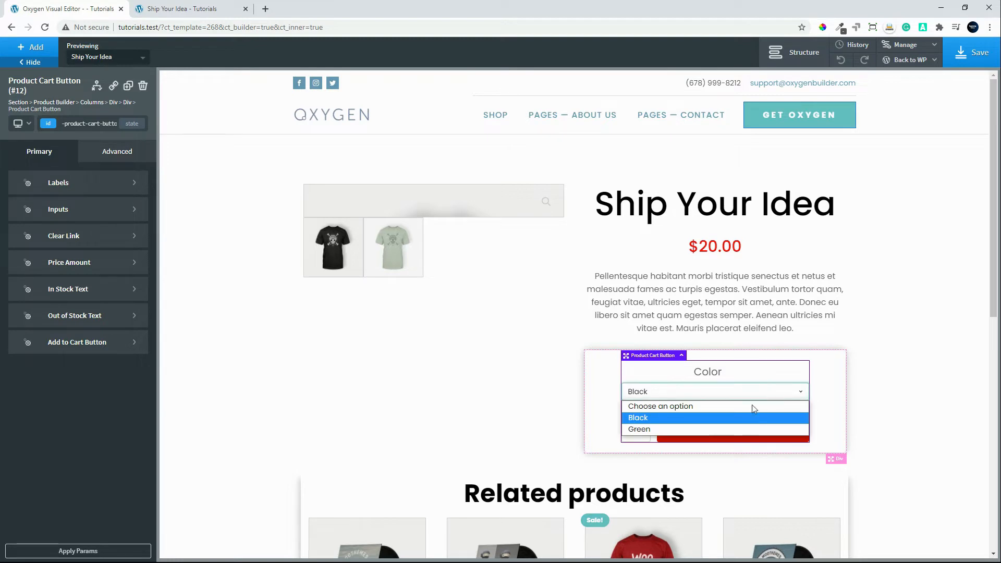
left_click(677, 428)
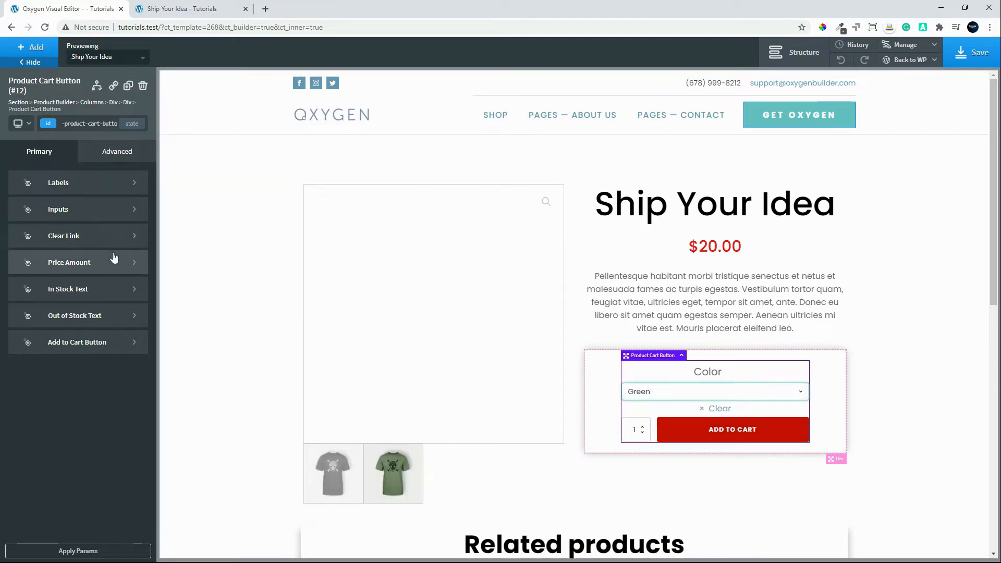
left_click(92, 267)
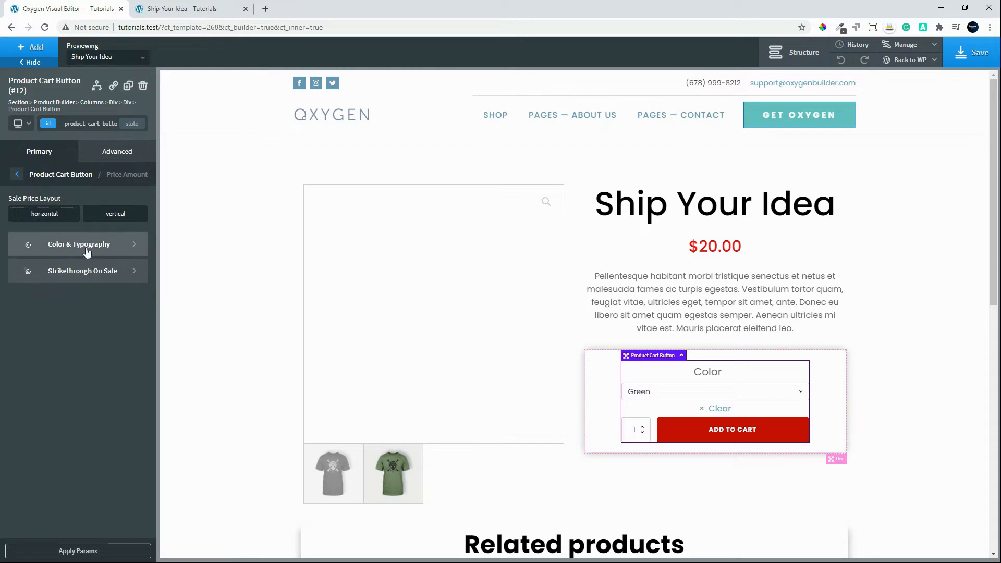
left_click(86, 252)
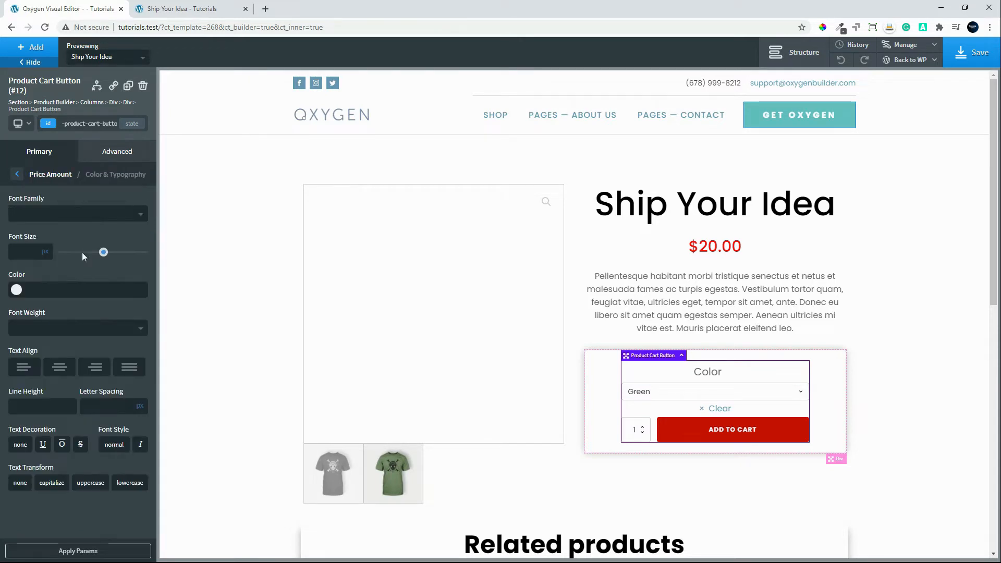
left_click(16, 289)
left_click(85, 307)
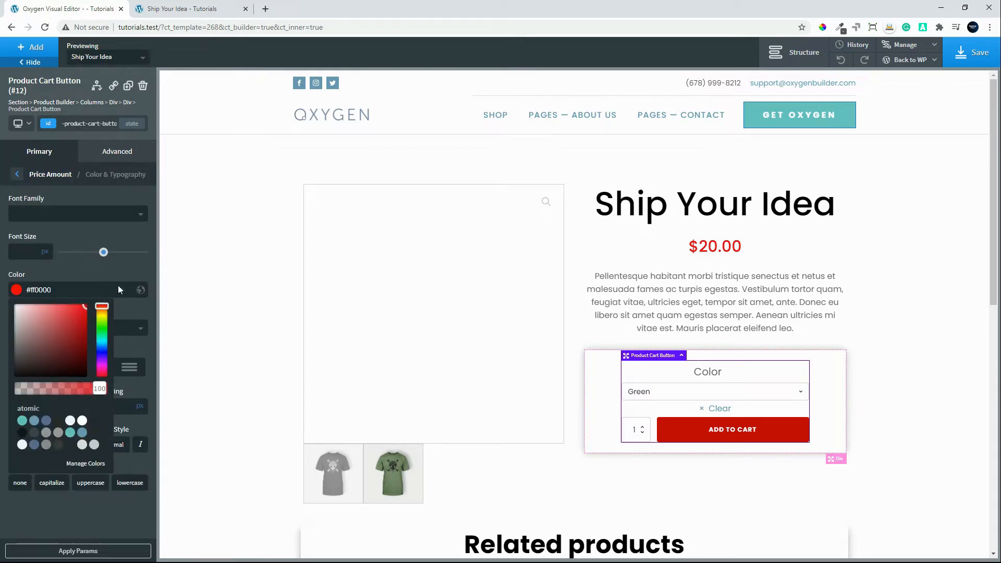
left_click(72, 267)
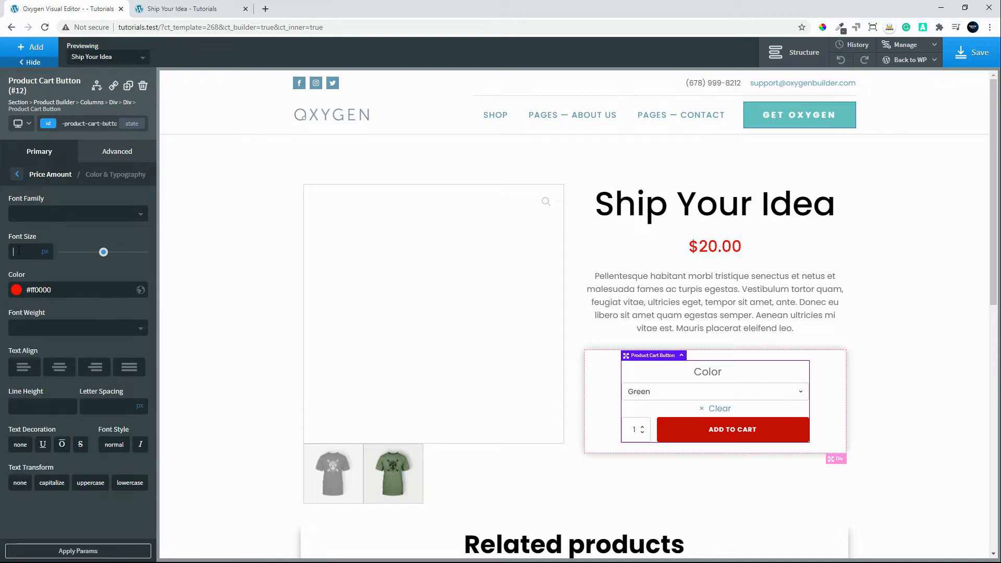
type("20")
Step: Save the template and reload the Ship Your Idea hoodie page to check the new label, link and price styling
left_click(976, 56)
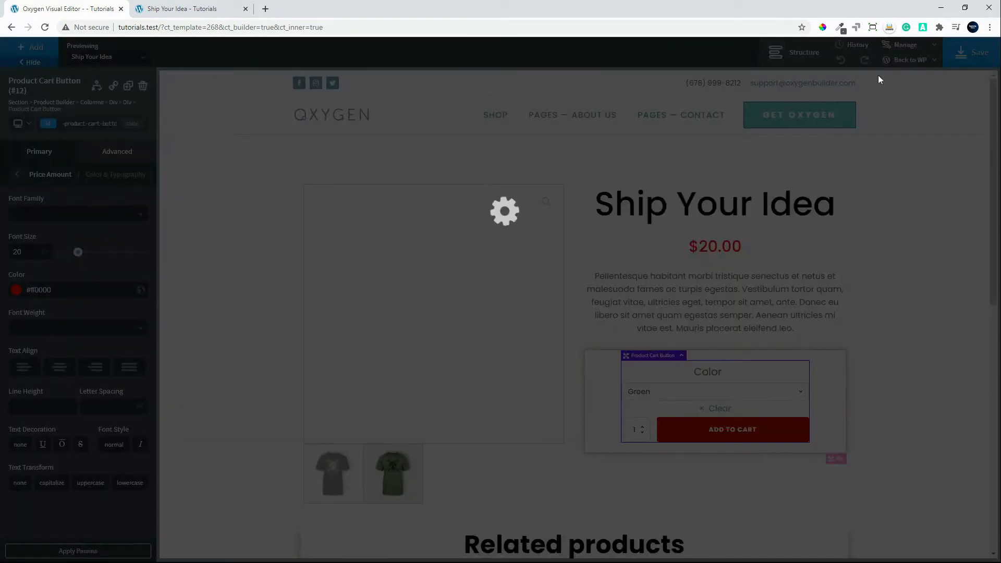
left_click(185, 12)
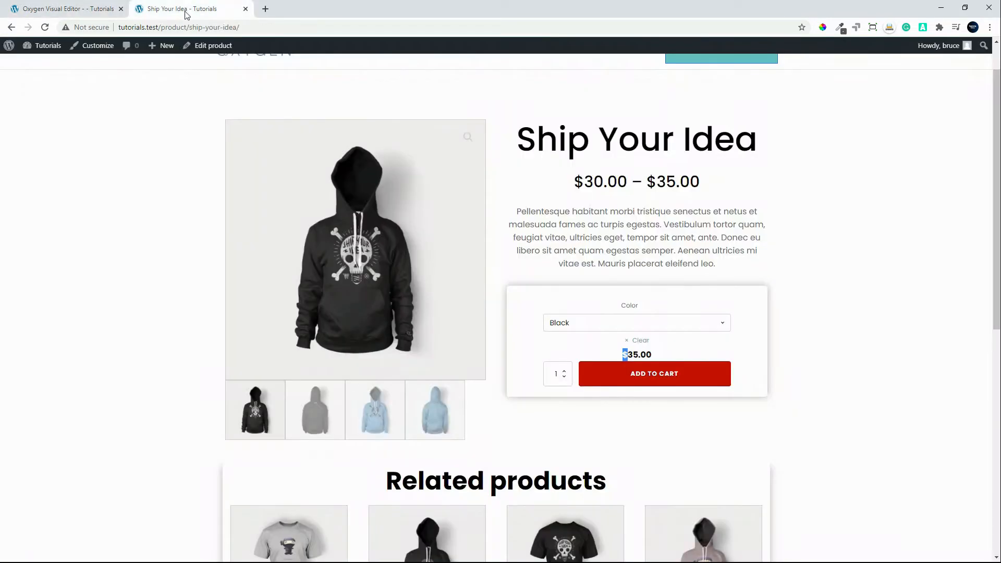
left_click(45, 28)
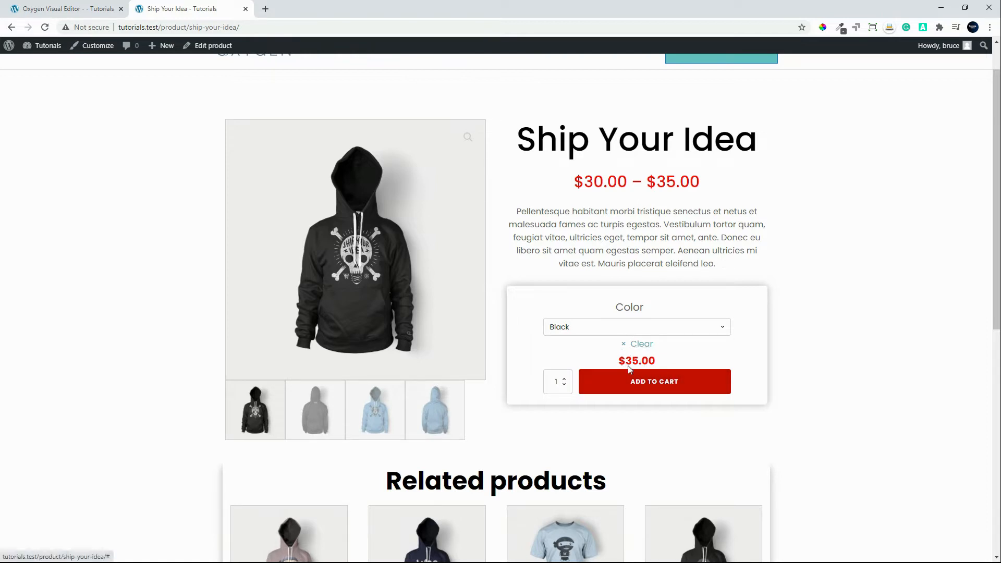
Step: In the editor, set the variation price amount's font weight to 500, font size to 30 px and line height to 1.5
left_click(66, 8)
left_click(56, 335)
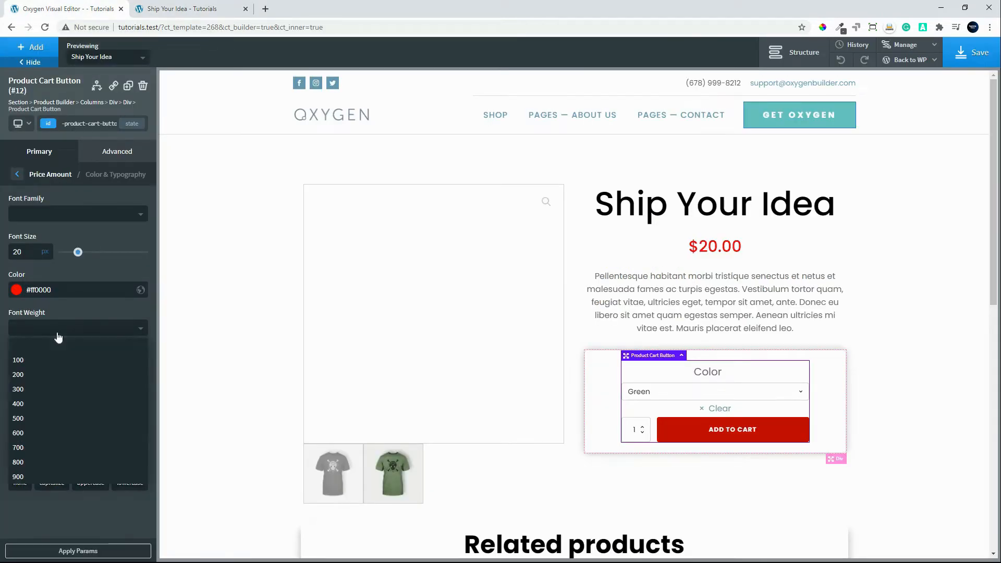
left_click(54, 419)
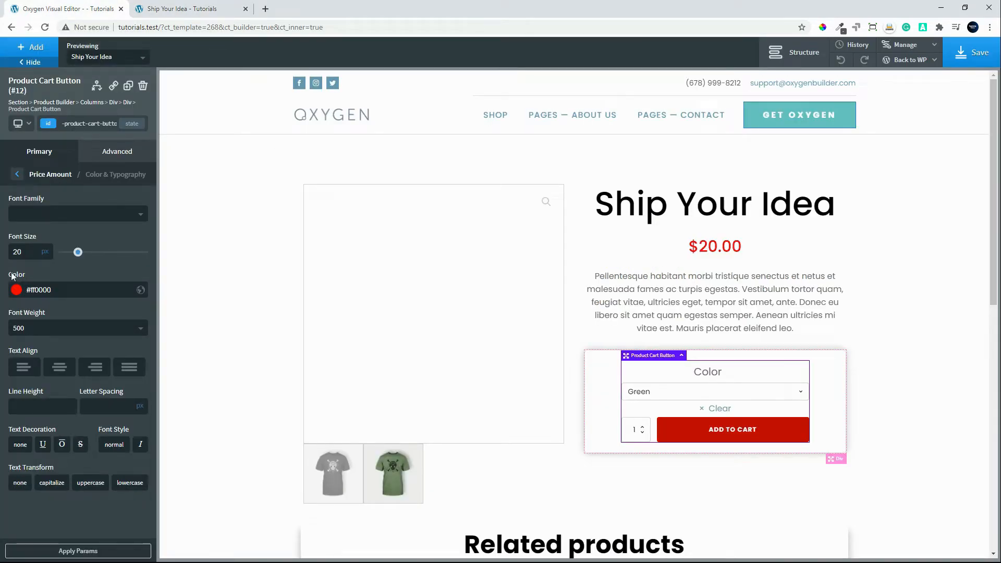
double_click(29, 251)
type("30")
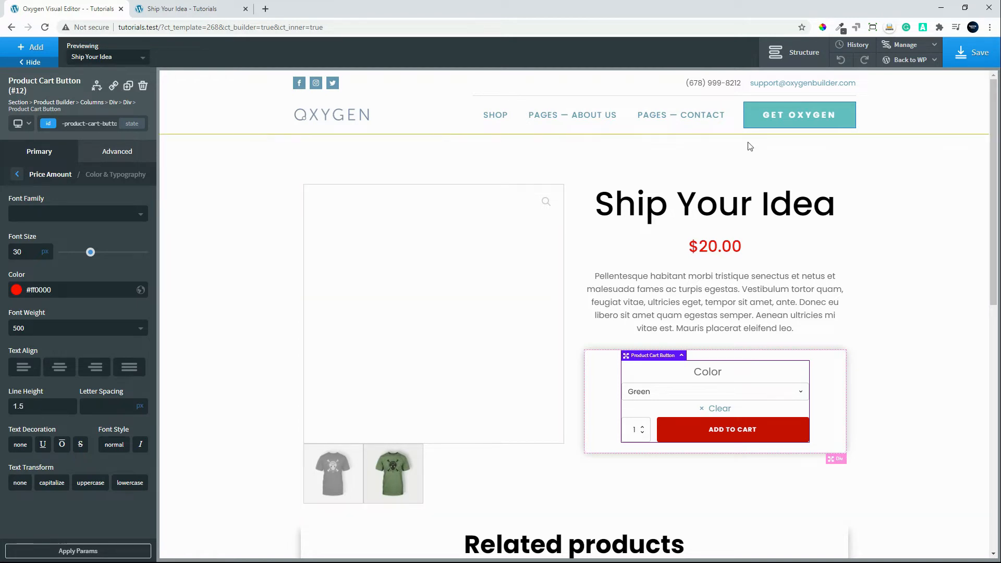
Step: Save the template, reload the hoodie page, and test the Color option with no choice and Black to check the variation price
left_click(985, 61)
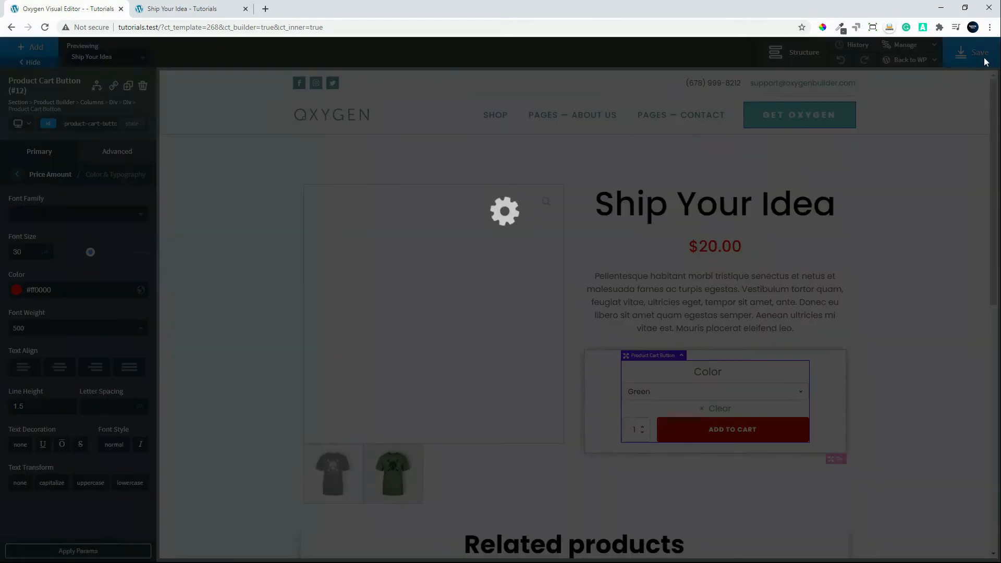
left_click(176, 9)
left_click(45, 27)
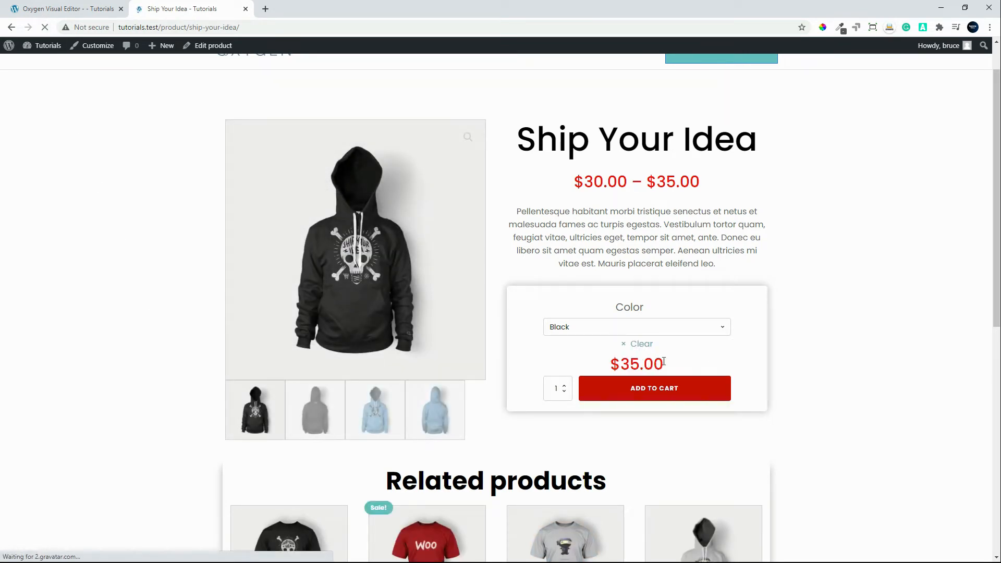
left_click(621, 327)
left_click(615, 339)
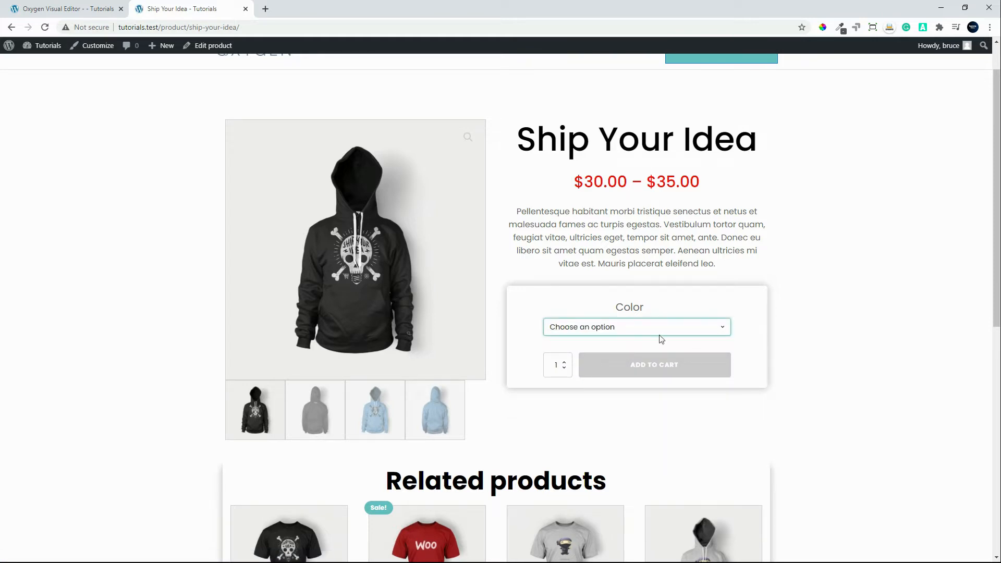
left_click(655, 330)
left_click(618, 351)
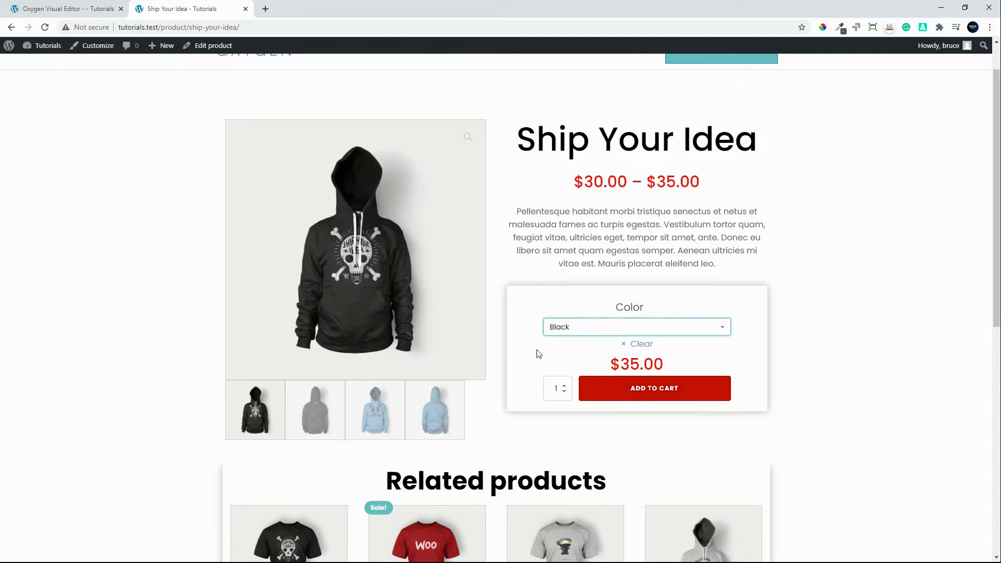
Step: In the editor, set the cart button's input text to a font size of 20 px
left_click(54, 11)
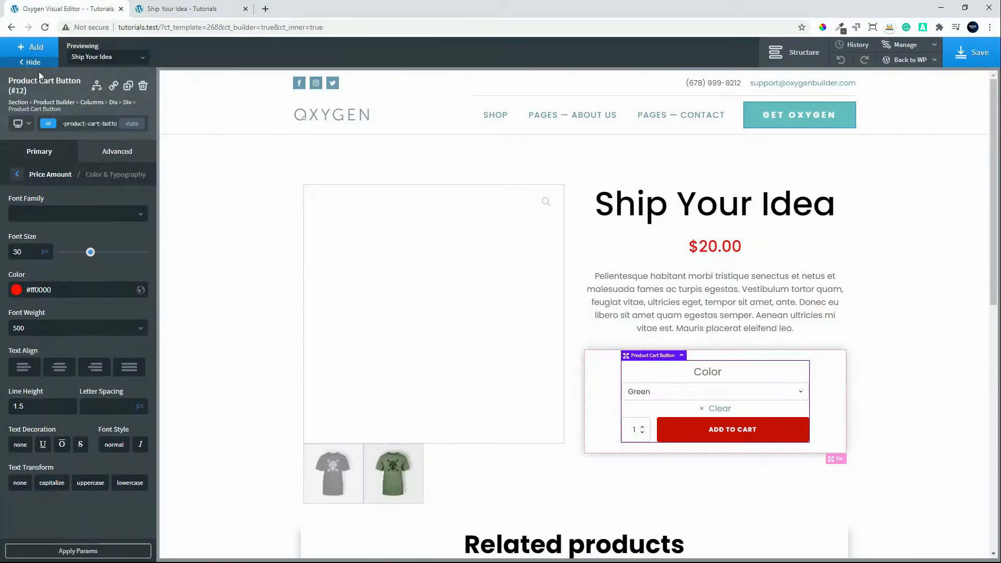
left_click(17, 174)
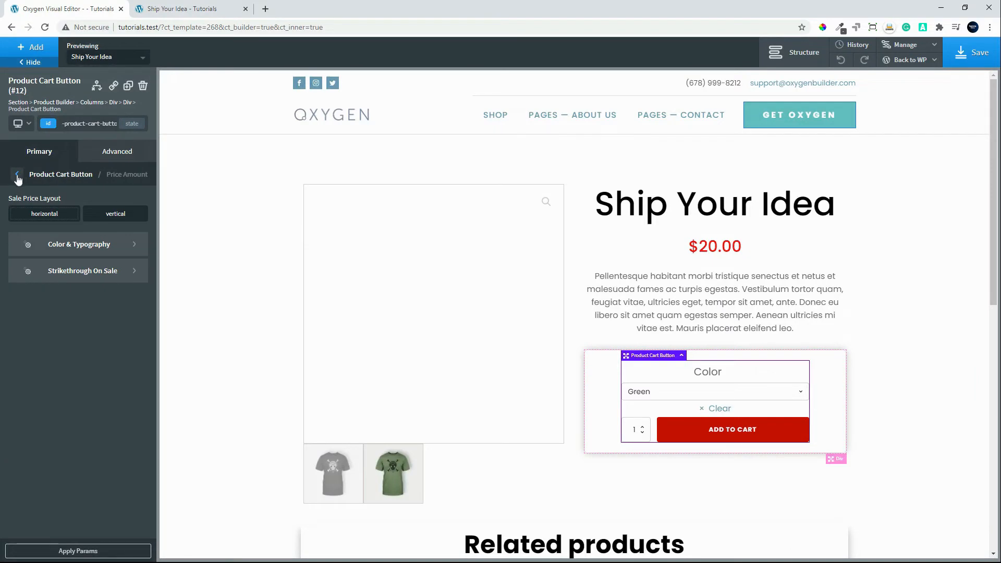
left_click(16, 175)
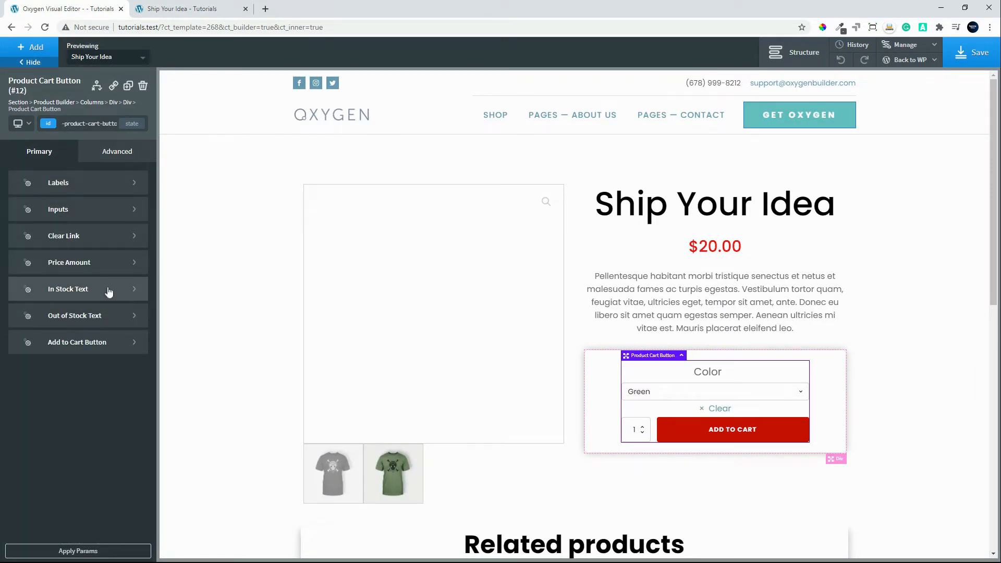
left_click(87, 348)
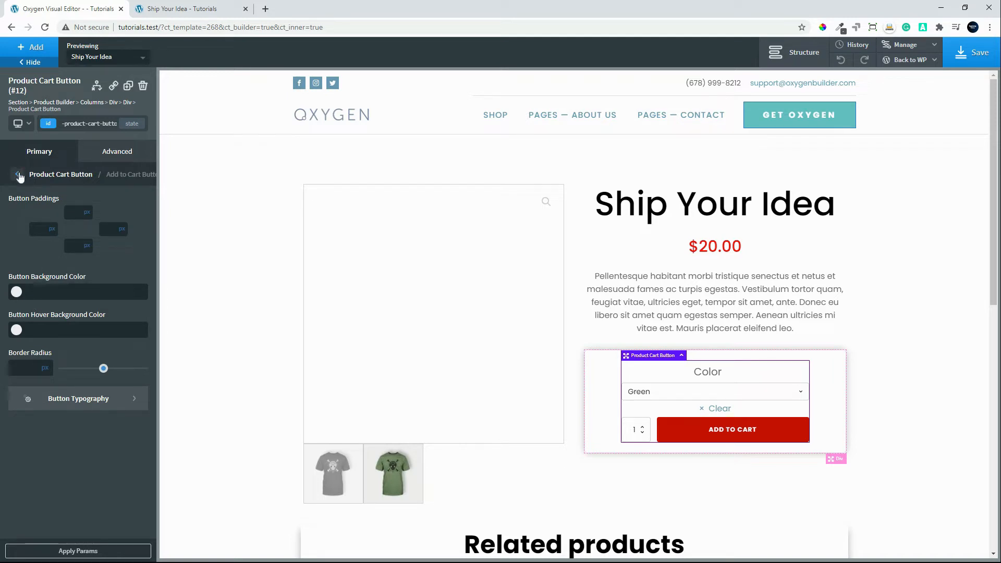
left_click(19, 176)
left_click(64, 210)
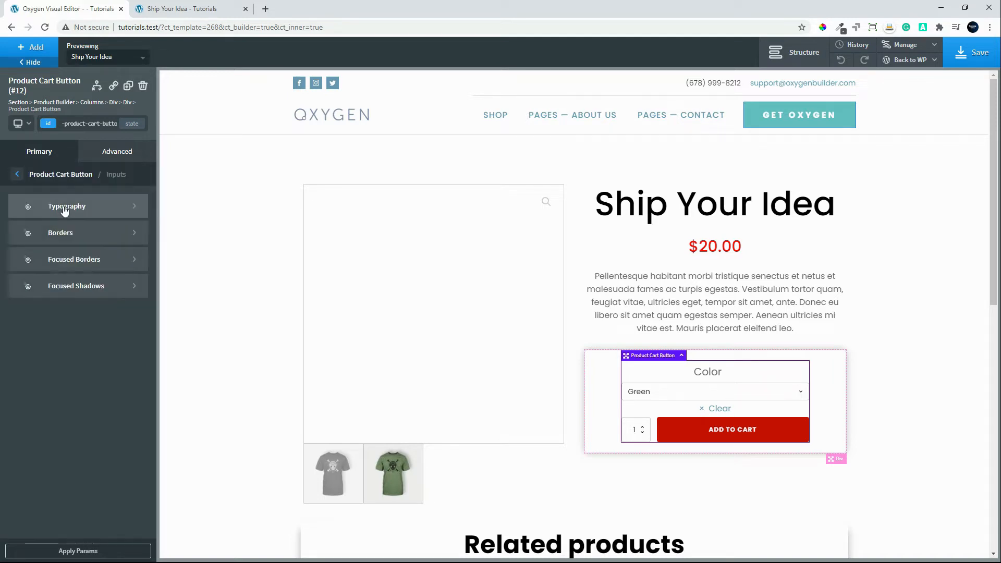
left_click(110, 208)
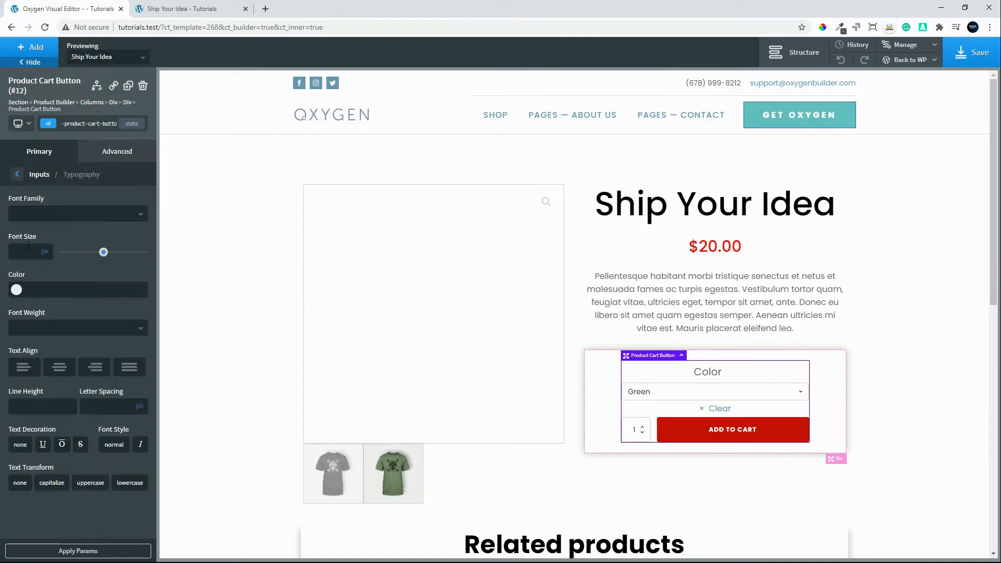
left_click(19, 257)
type("20")
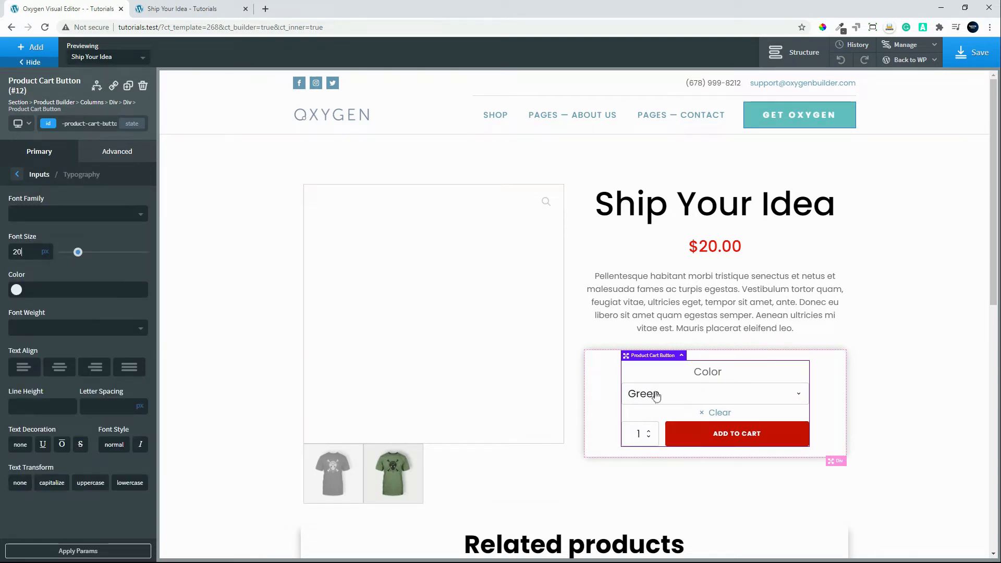
Step: Save the template and reload the Ship Your Idea hoodie page with the new input text size
left_click(966, 62)
left_click(178, 9)
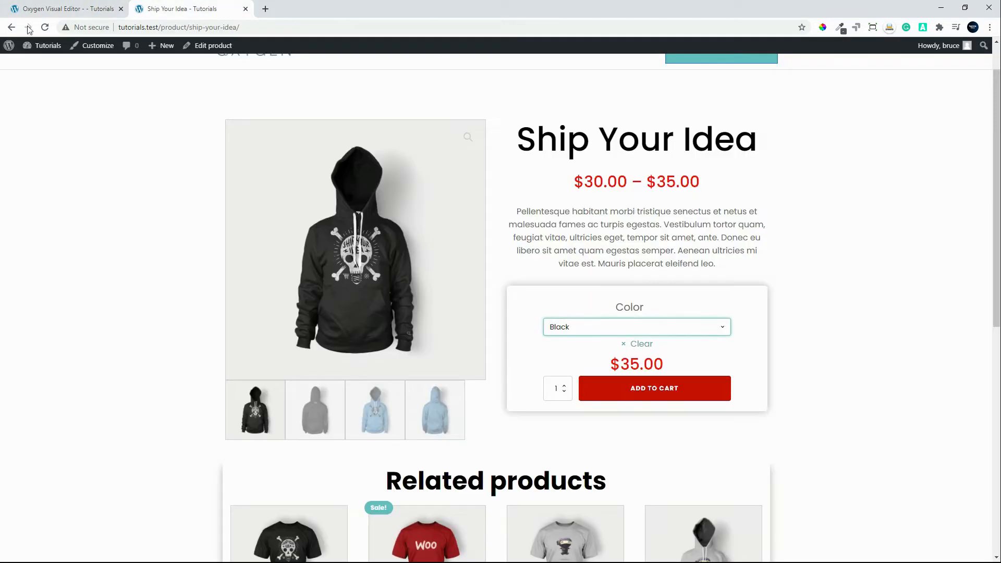
left_click(45, 28)
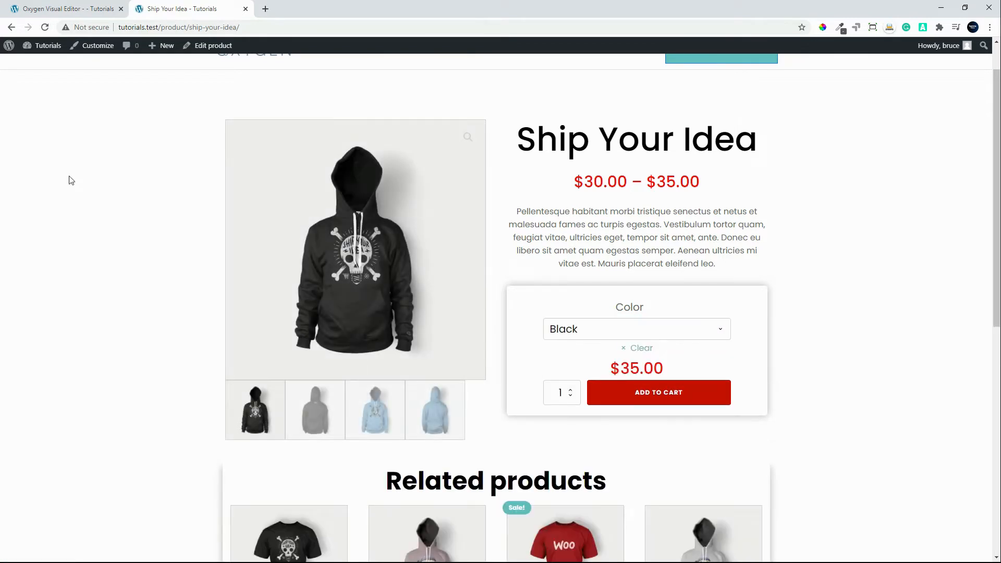
Step: Clear the hoodie's Color choice and test Black and Blue to check the input text and variation price
left_click(632, 328)
left_click(633, 346)
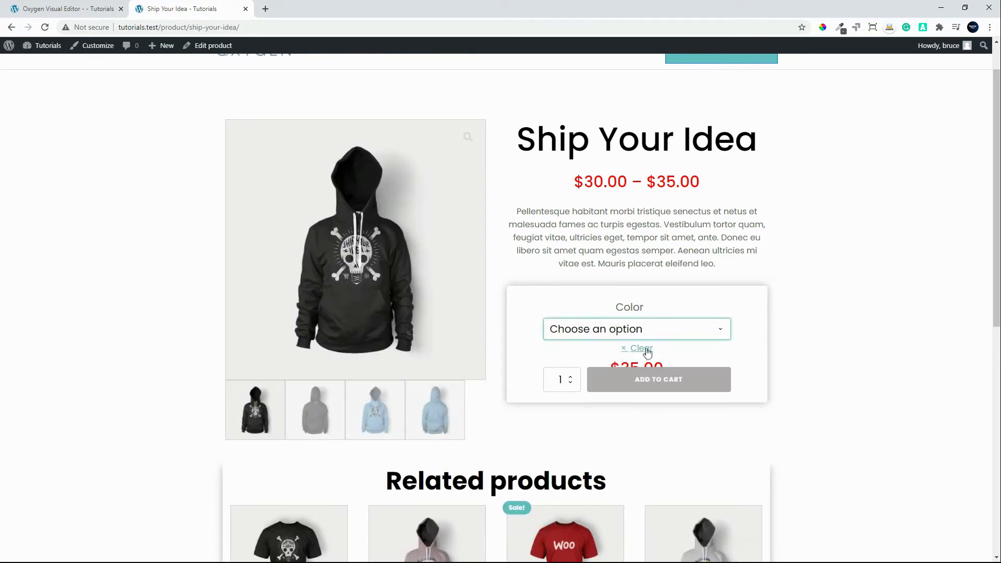
left_click(669, 335)
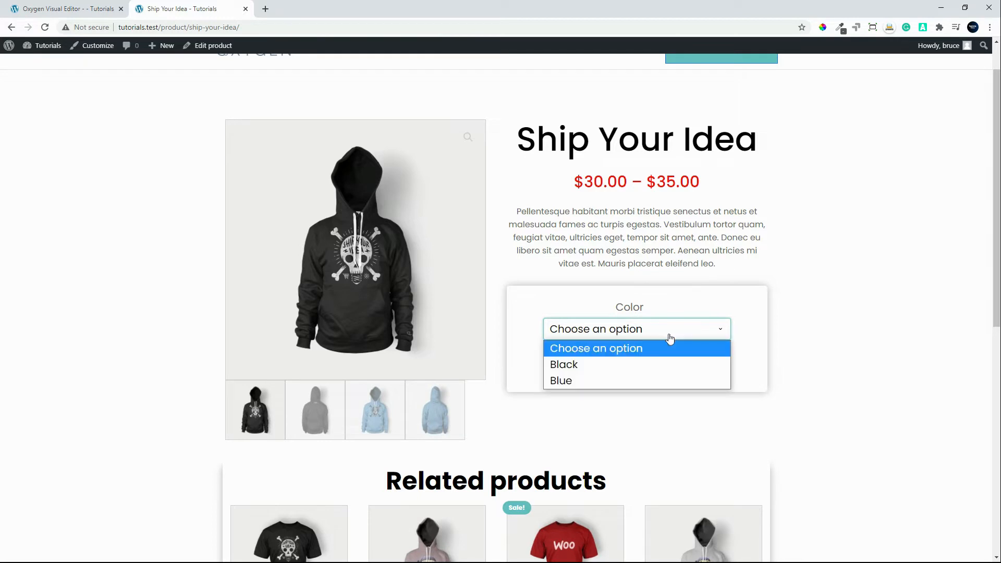
left_click(632, 364)
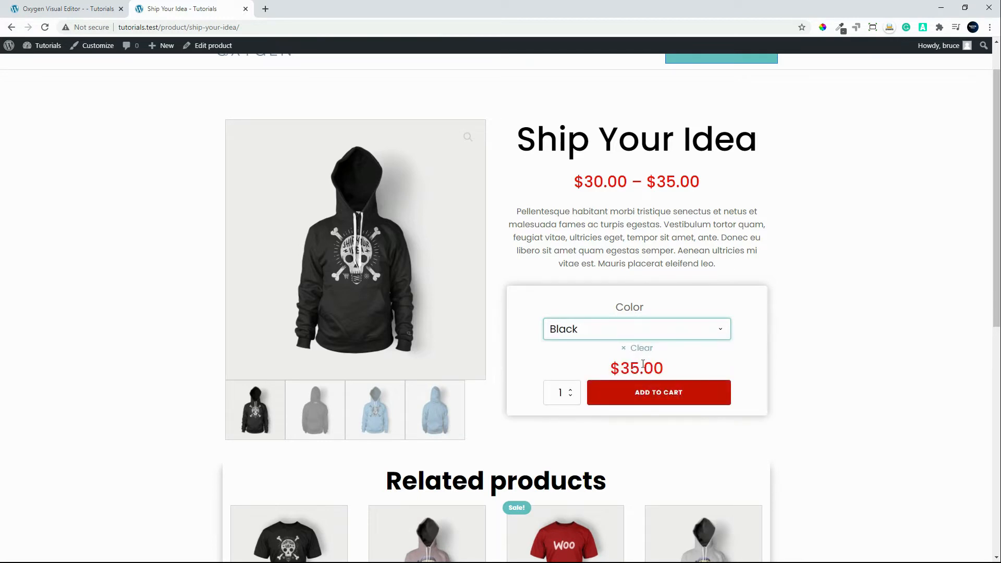
left_click(672, 330)
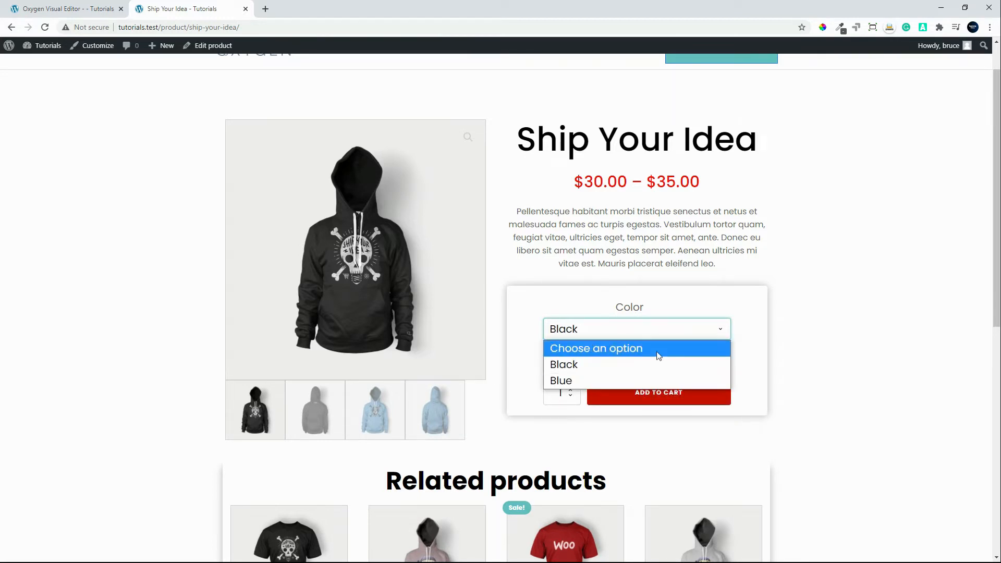
left_click(626, 382)
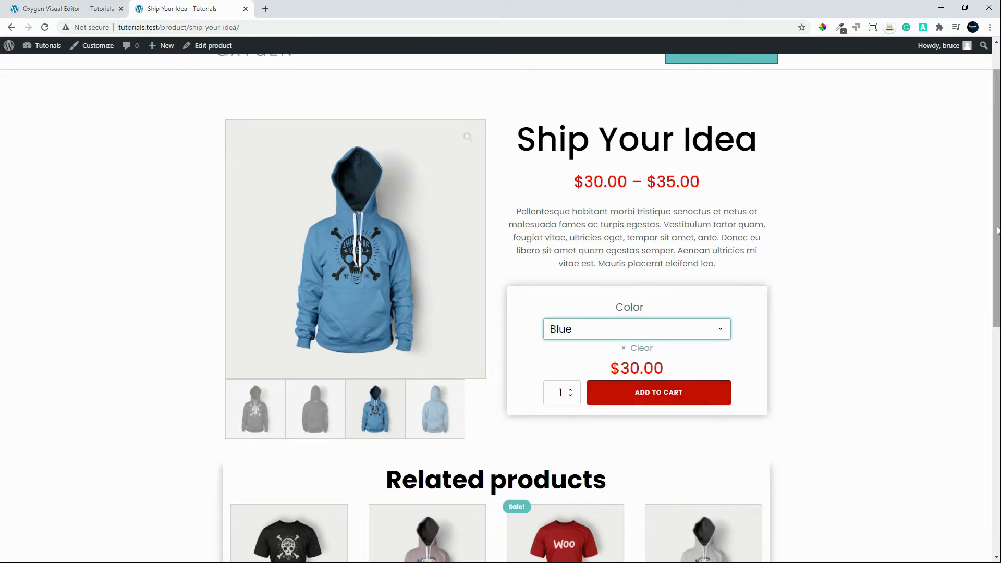
left_click_drag(996, 168, 990, 148)
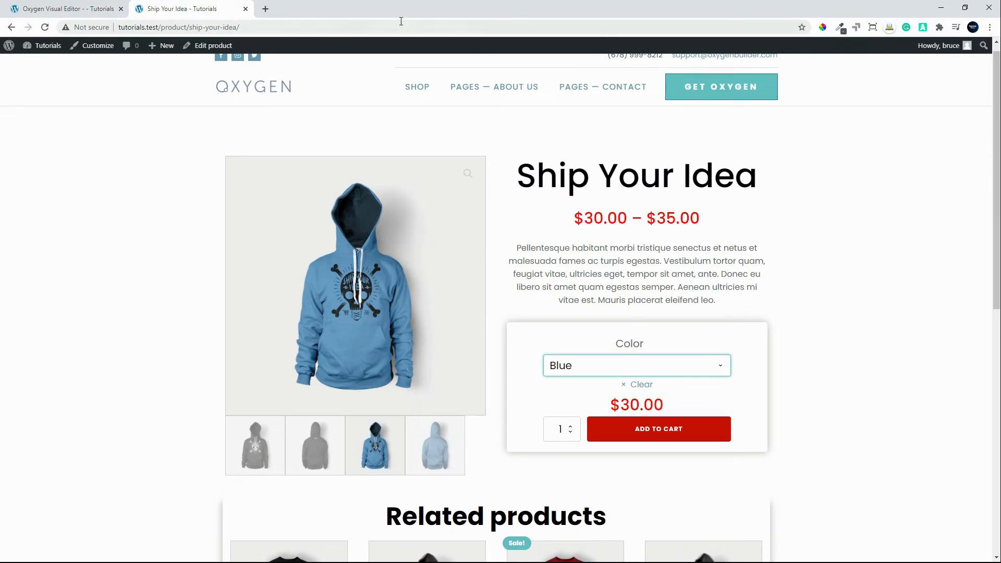
Step: Leave the visual editor for the WordPress admin and start a new template titled Product Single 2
left_click(73, 10)
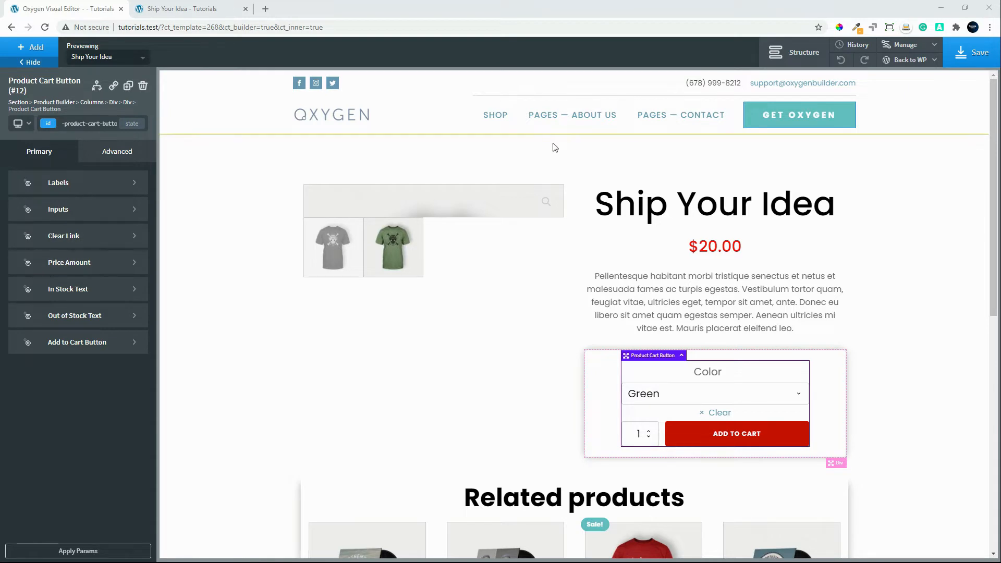
left_click(909, 59)
left_click(899, 77)
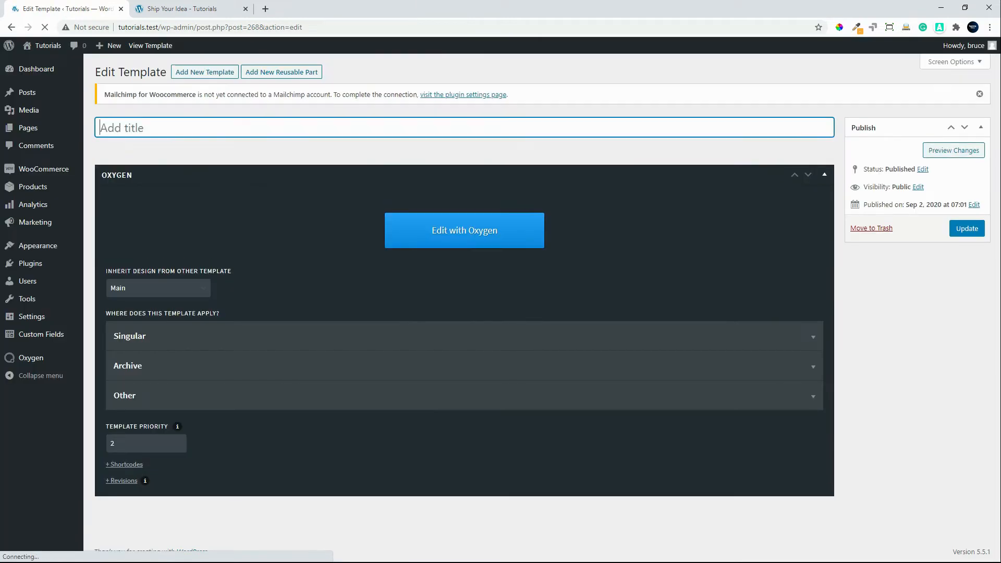
left_click(205, 73)
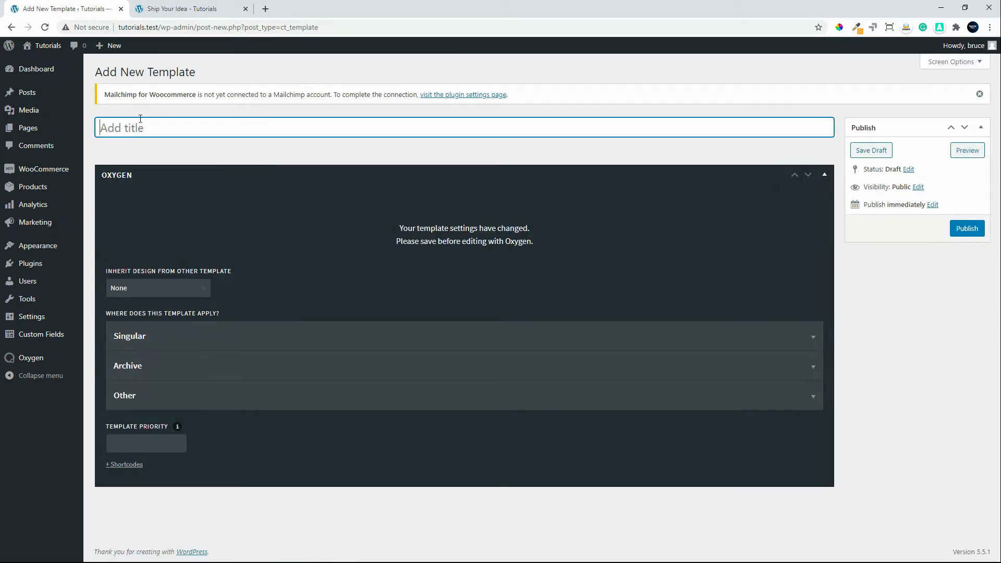
type("Product Single 2")
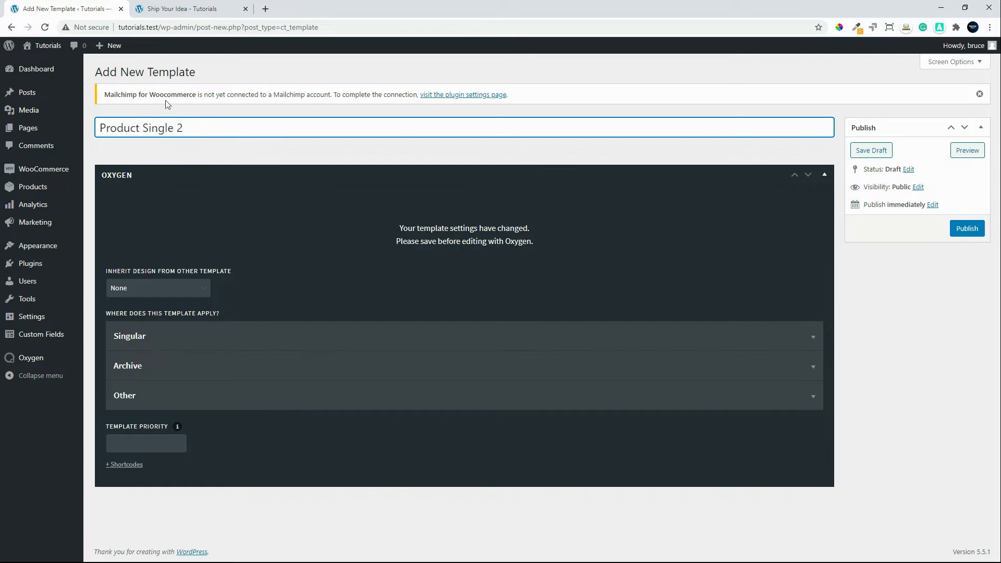
Step: Make the new template inherit its design from Main with template priority 3, and publish it
left_click(153, 288)
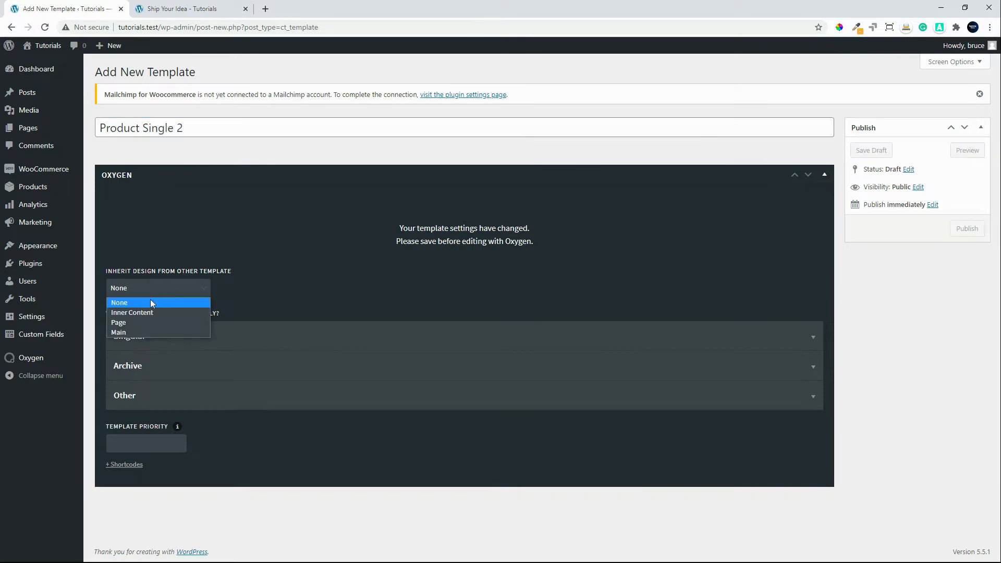
left_click(146, 333)
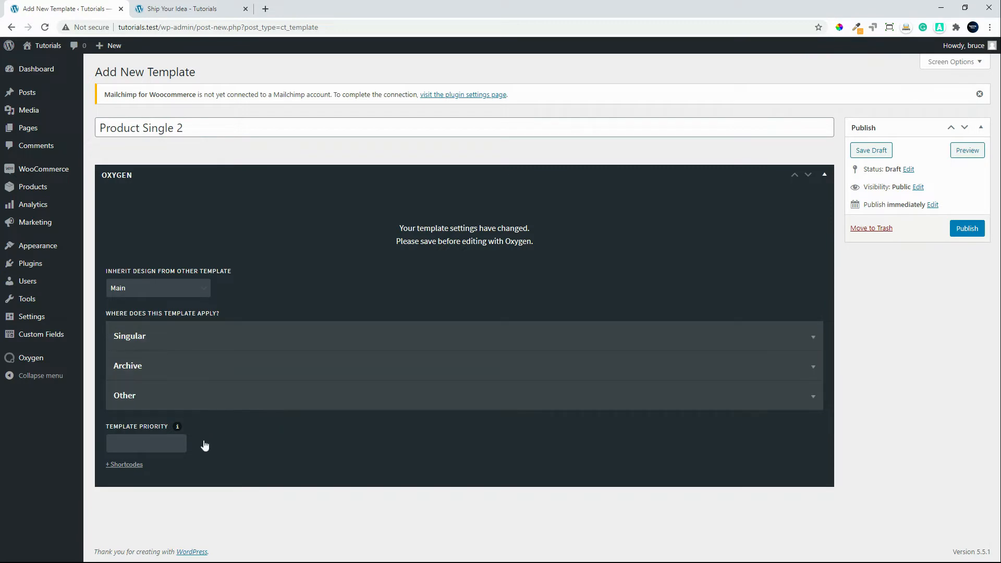
left_click(144, 447)
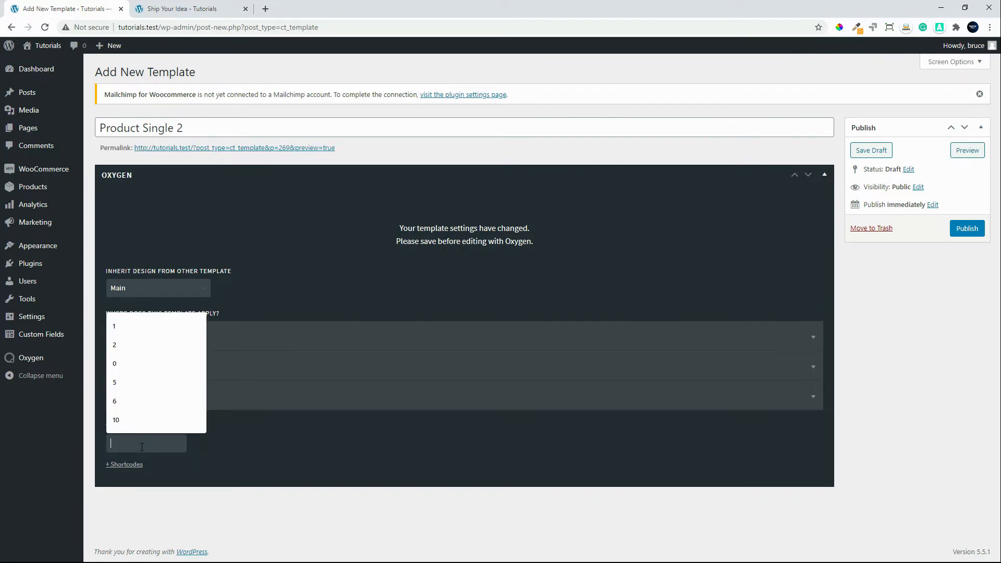
type("3")
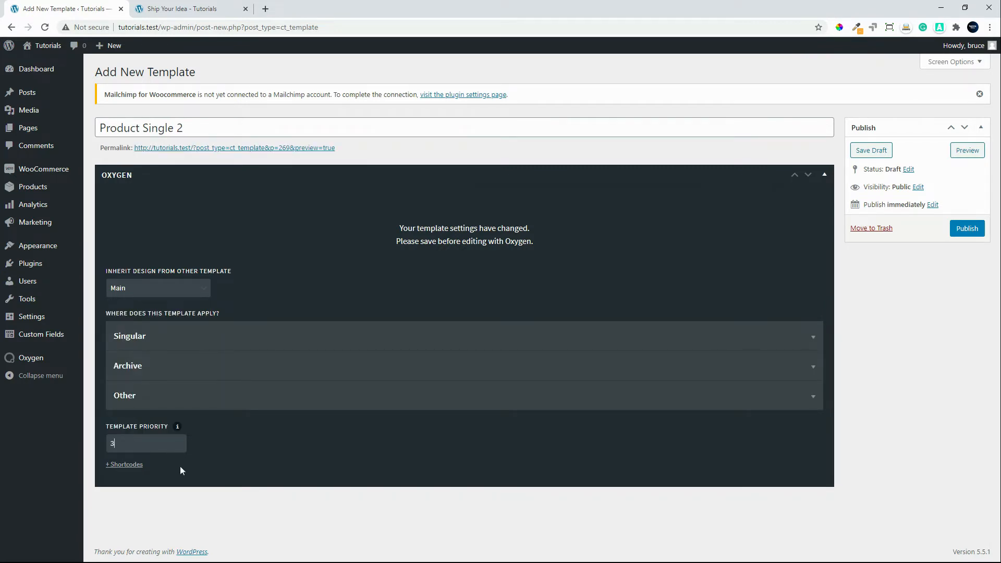
left_click(965, 229)
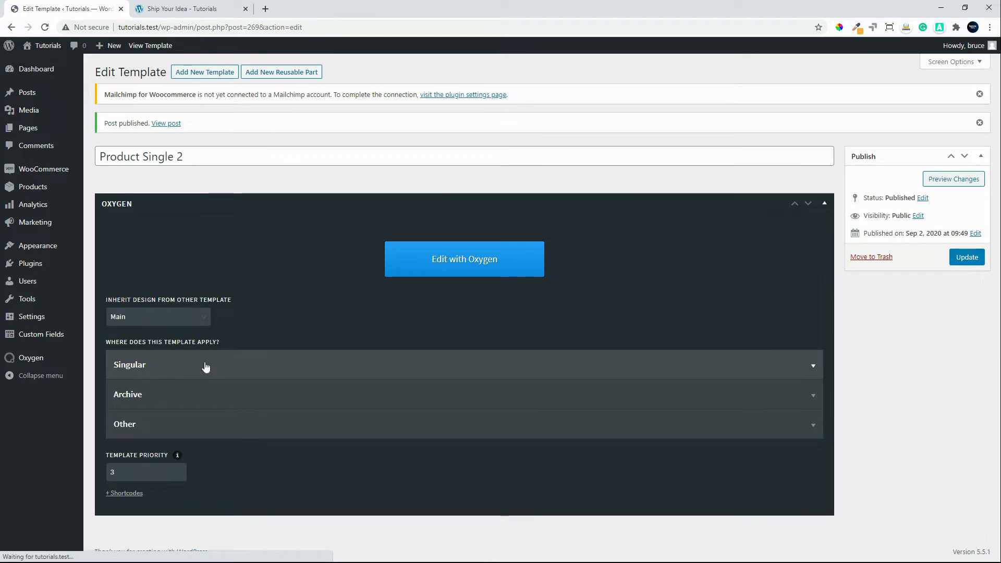
Step: Apply the Product Single 2 template to singular Products and update it
left_click(206, 366)
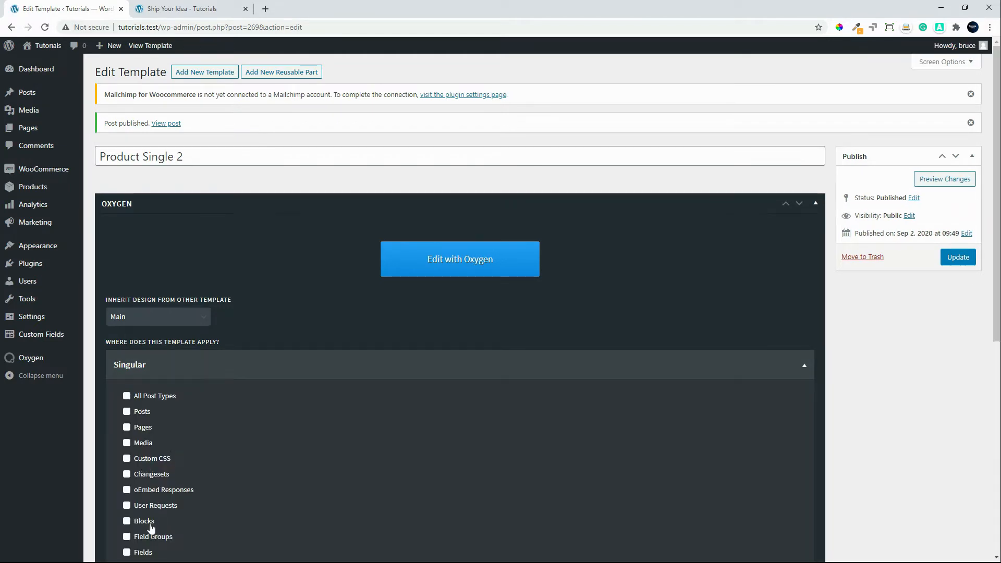
scroll(161, 515, "down", 1)
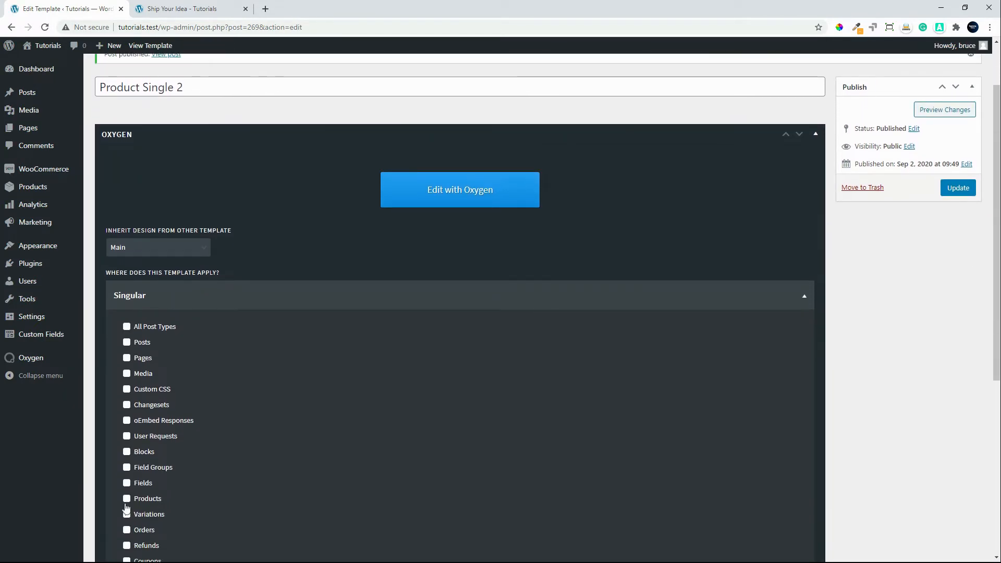
left_click(126, 500)
left_click(958, 187)
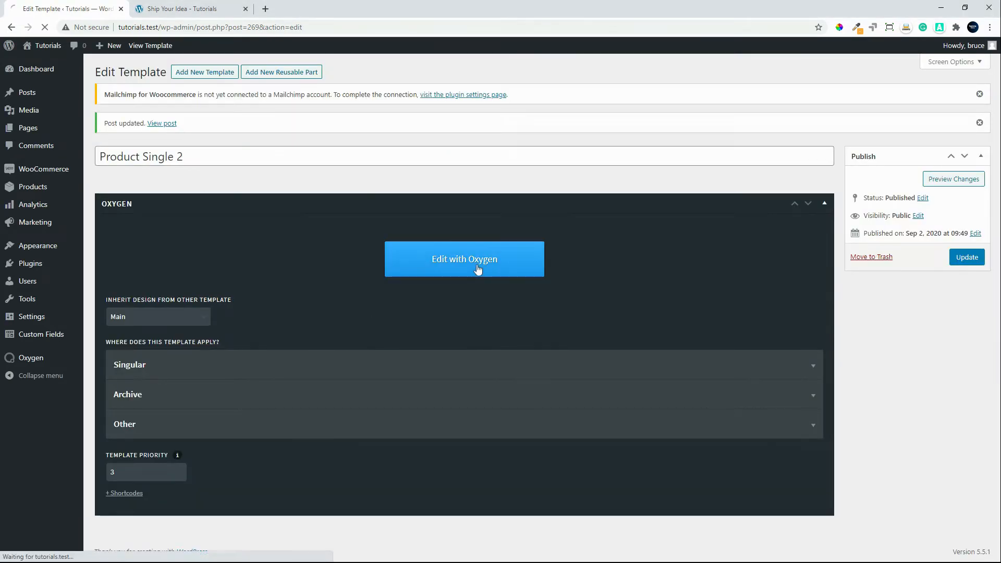
Step: Open Product Single 2 in the Oxygen editor and add a Section containing a WooCommerce Product Builder
left_click(478, 269)
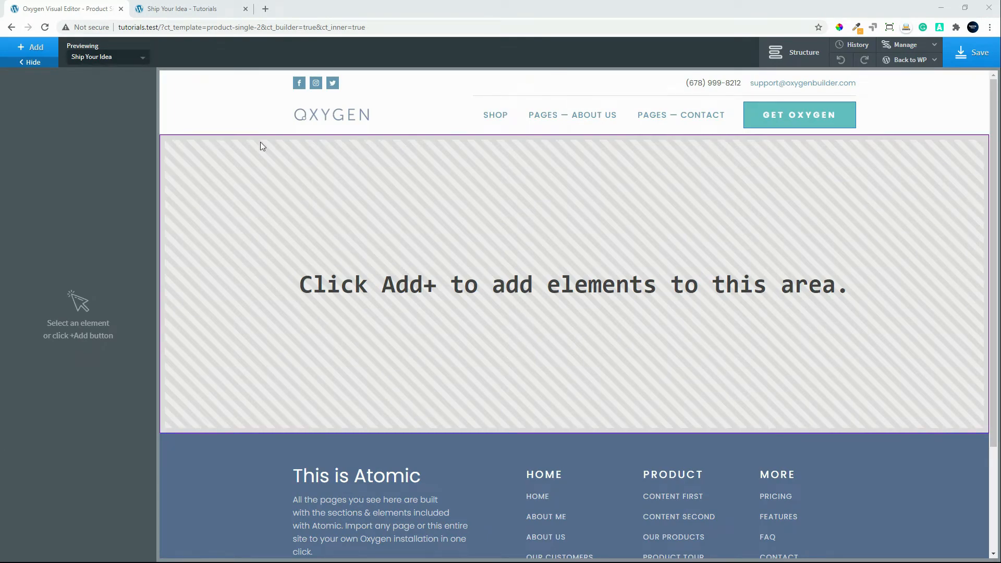
left_click(31, 47)
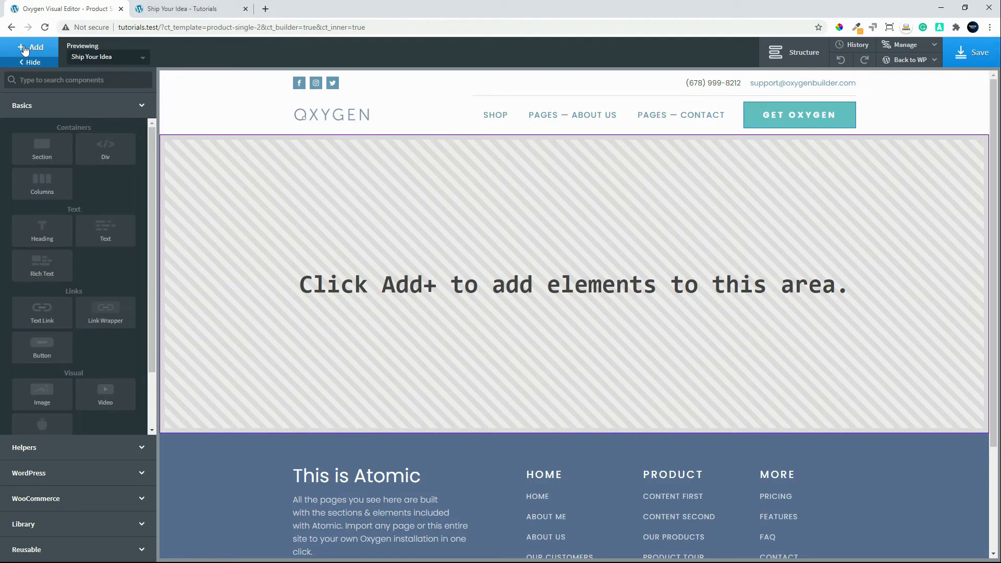
left_click(55, 152)
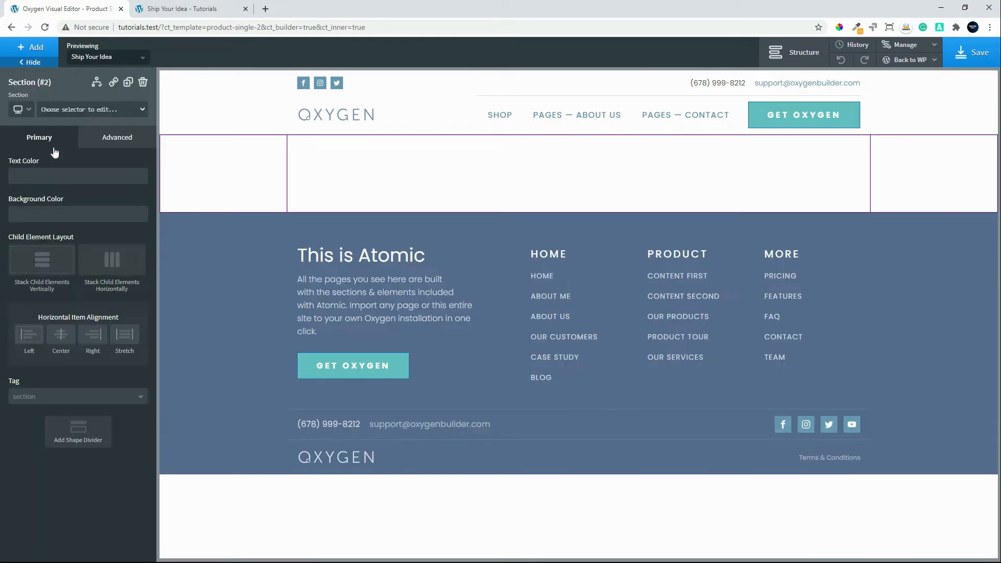
left_click(30, 47)
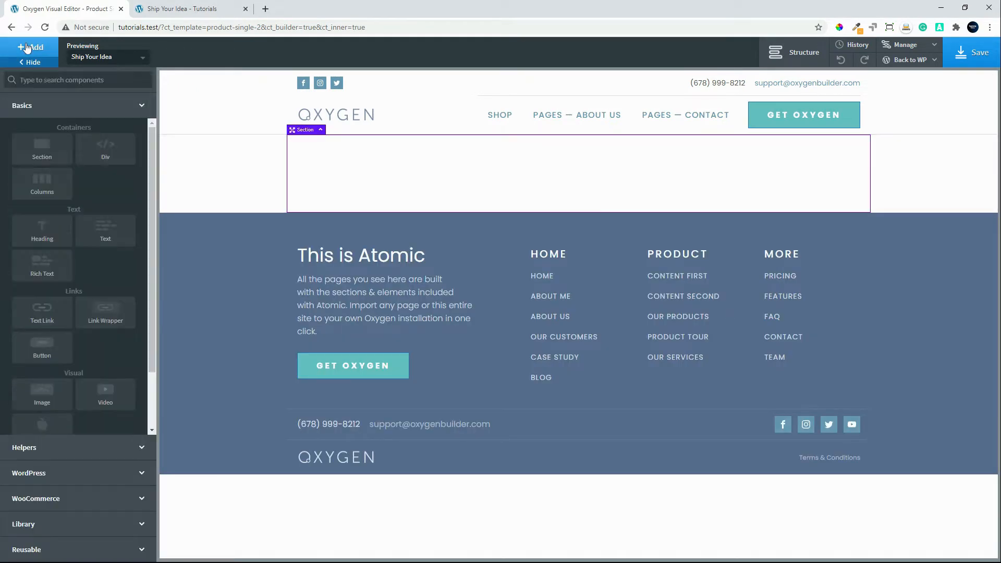
left_click(58, 499)
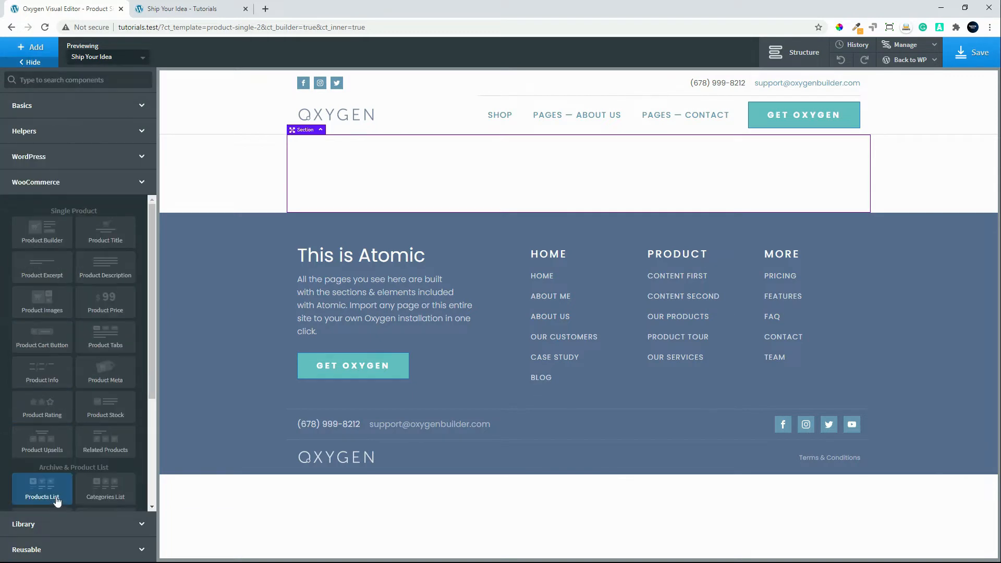
left_click(45, 231)
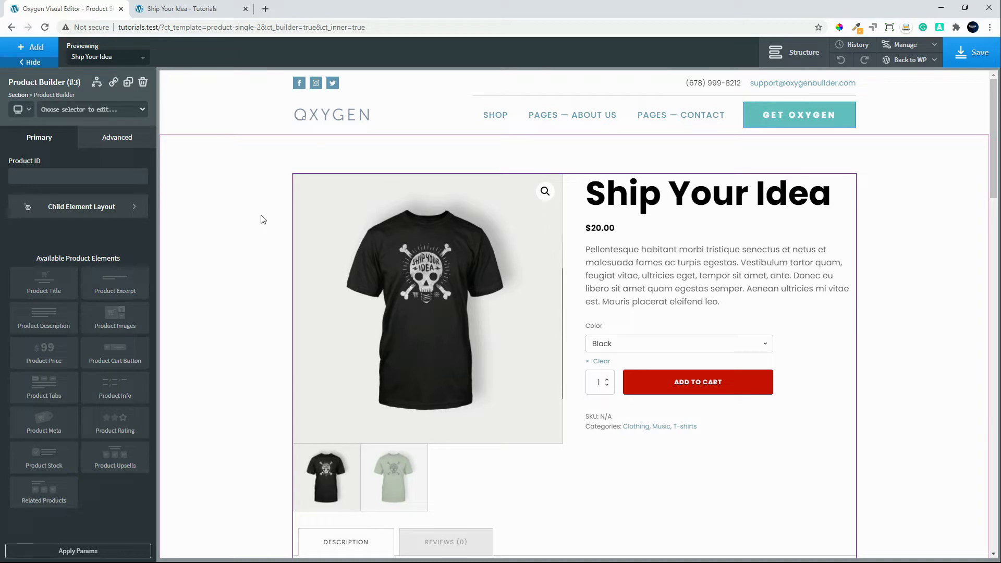
Step: Add a Columns element with the 50 50 layout inside the Product Builder
scroll(261, 224, "down", 1)
scroll(259, 230, "up", 1)
left_click(796, 54)
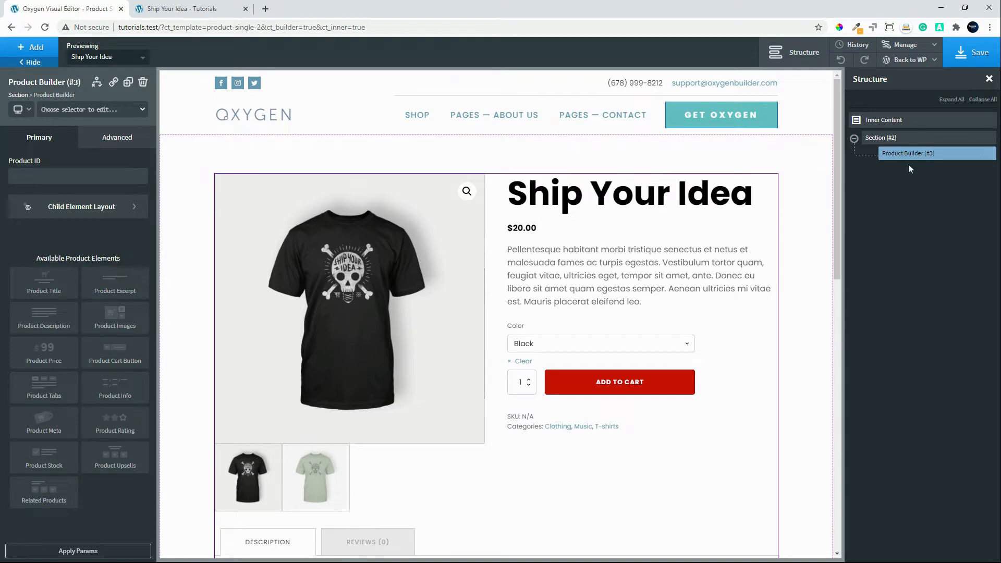
left_click(22, 48)
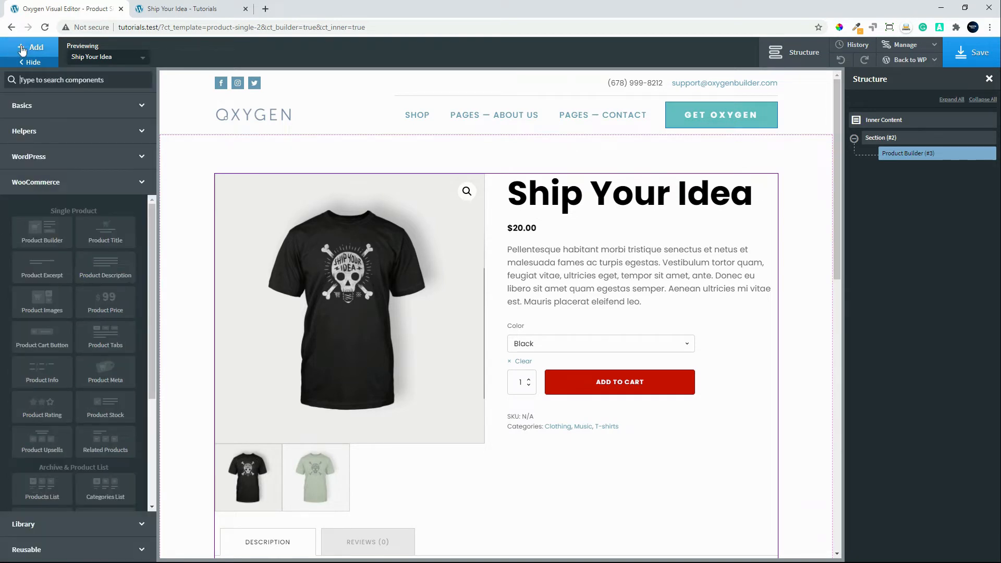
left_click(28, 104)
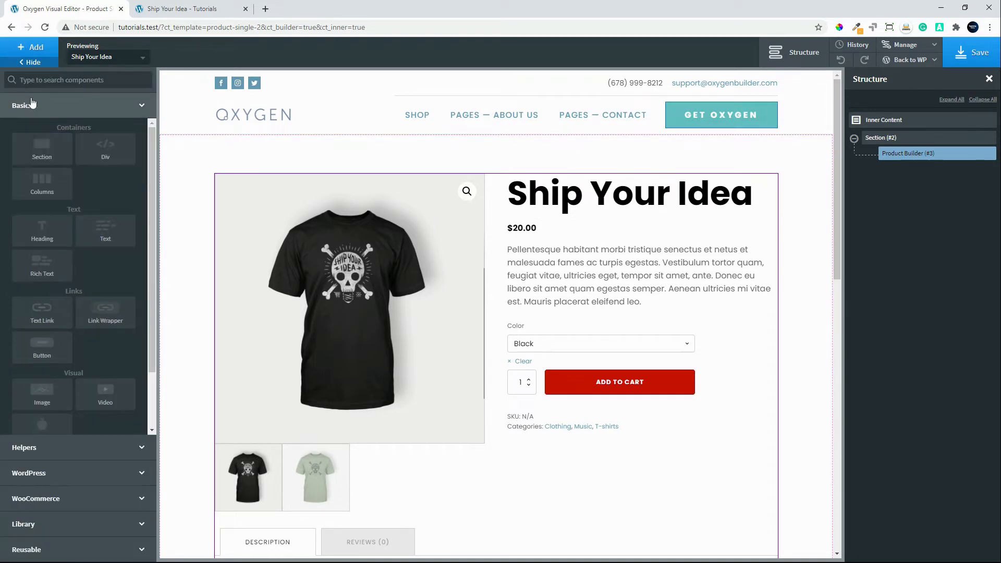
left_click(44, 185)
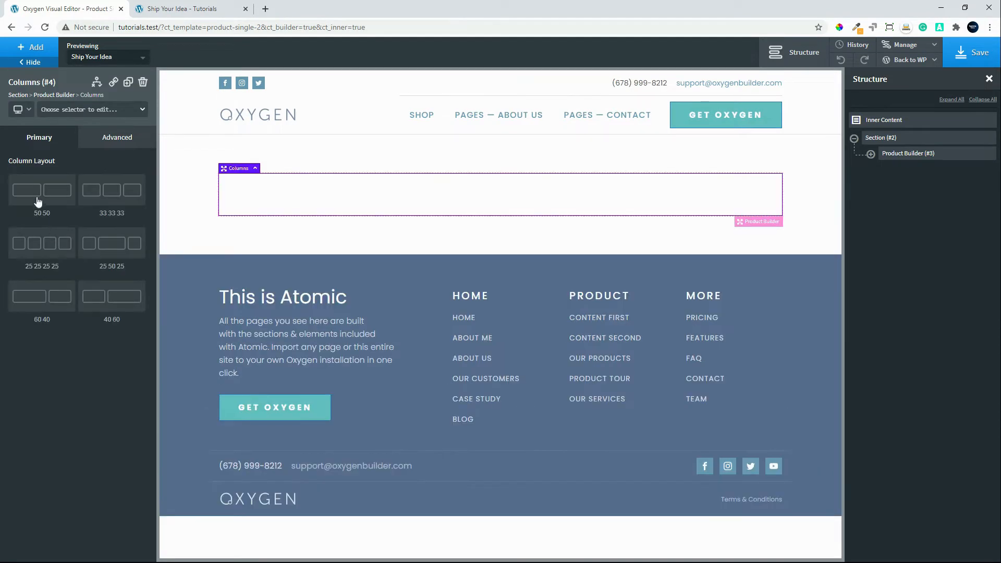
left_click(38, 202)
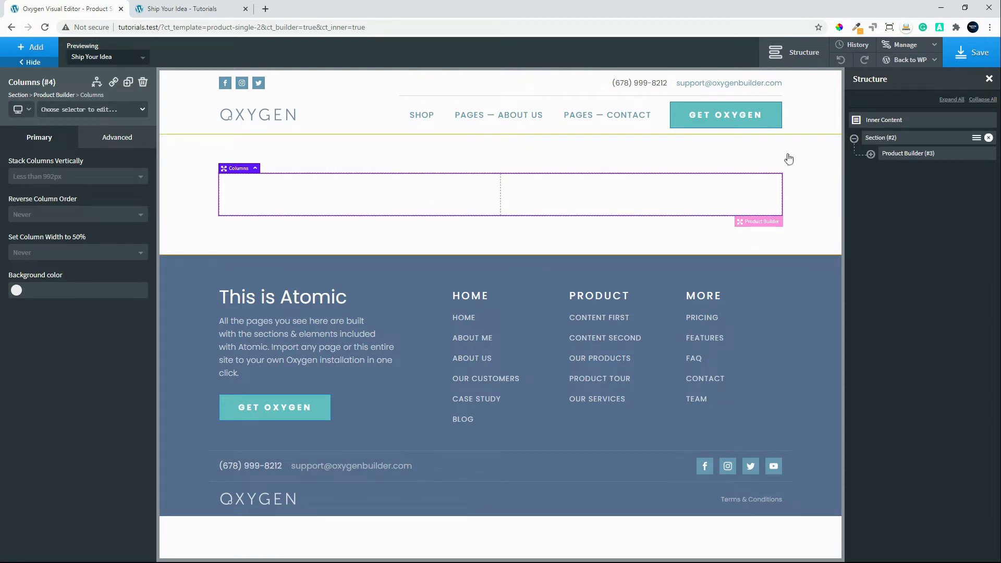
Step: Set the Section's background image to the post's dynamic Featured Image at Large size
left_click(186, 165)
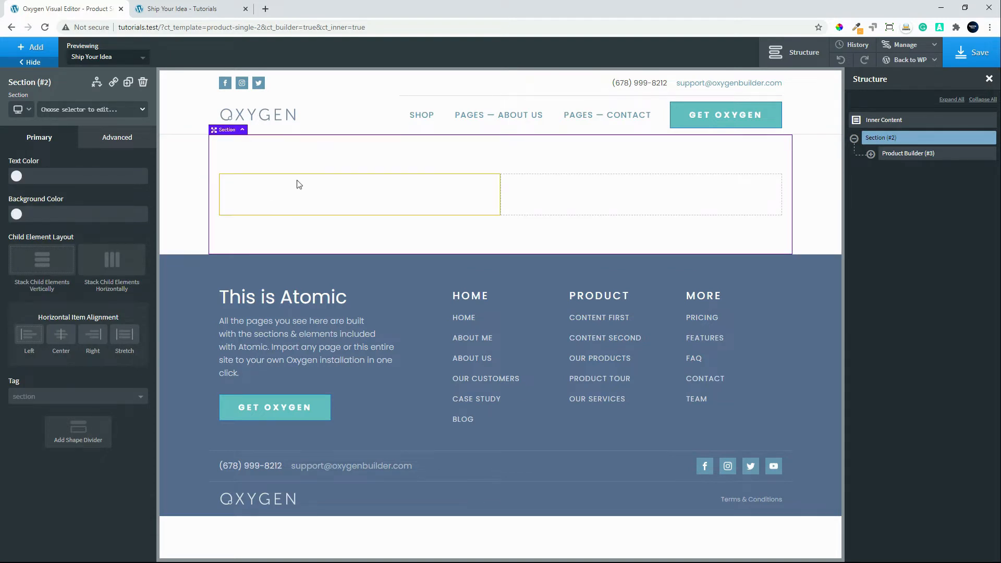
left_click(116, 138)
left_click(78, 166)
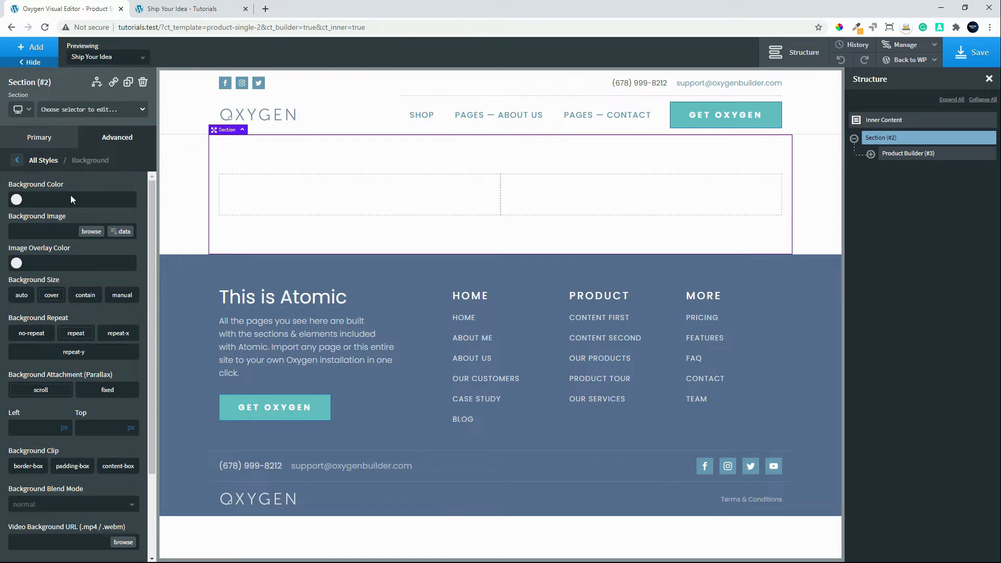
left_click(122, 233)
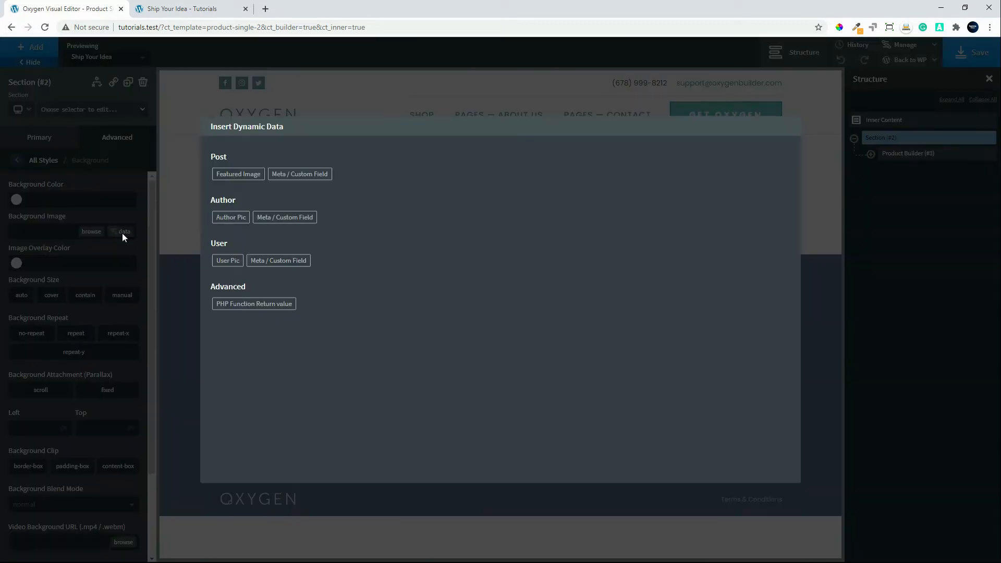
left_click(232, 176)
left_click(281, 183)
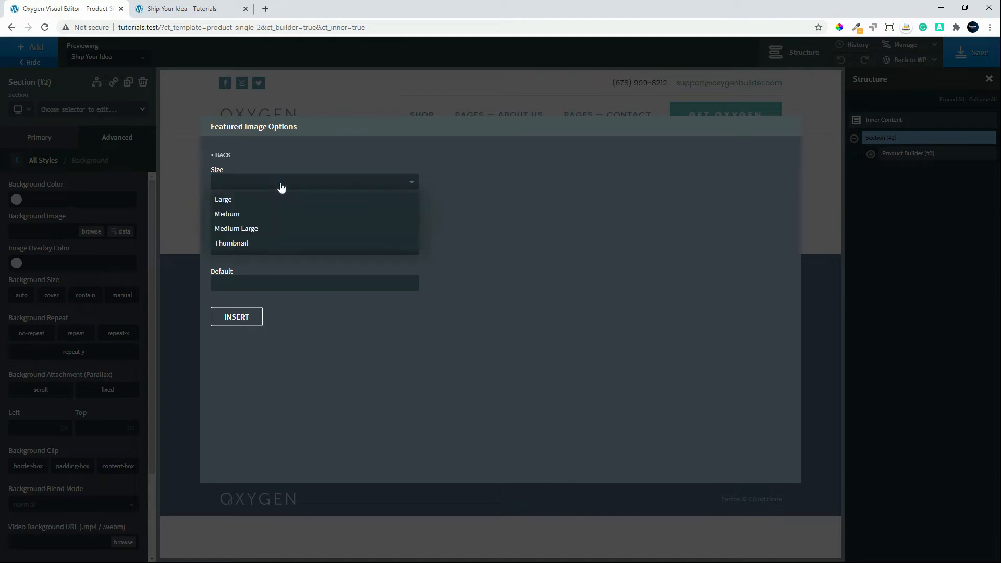
left_click(268, 201)
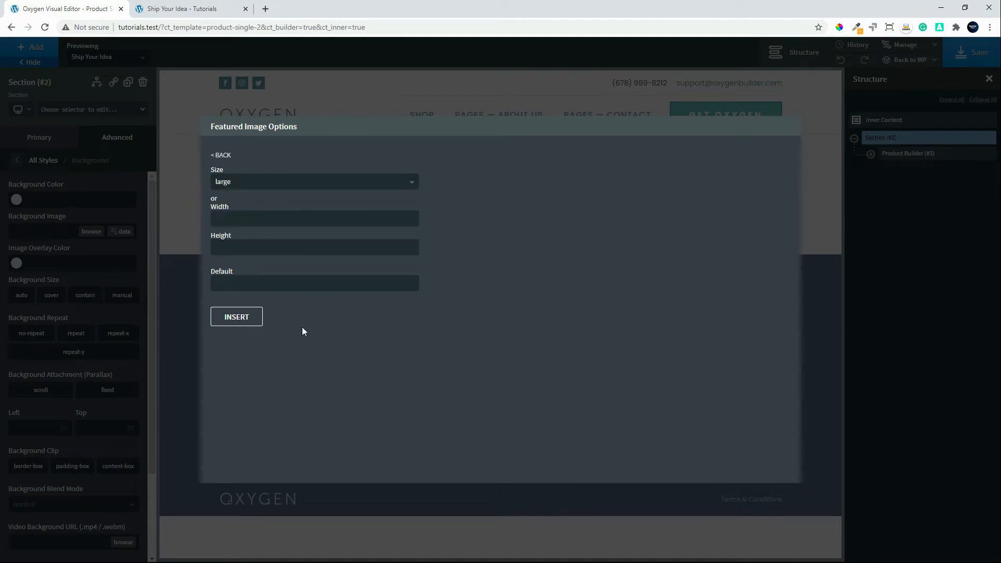
left_click(239, 318)
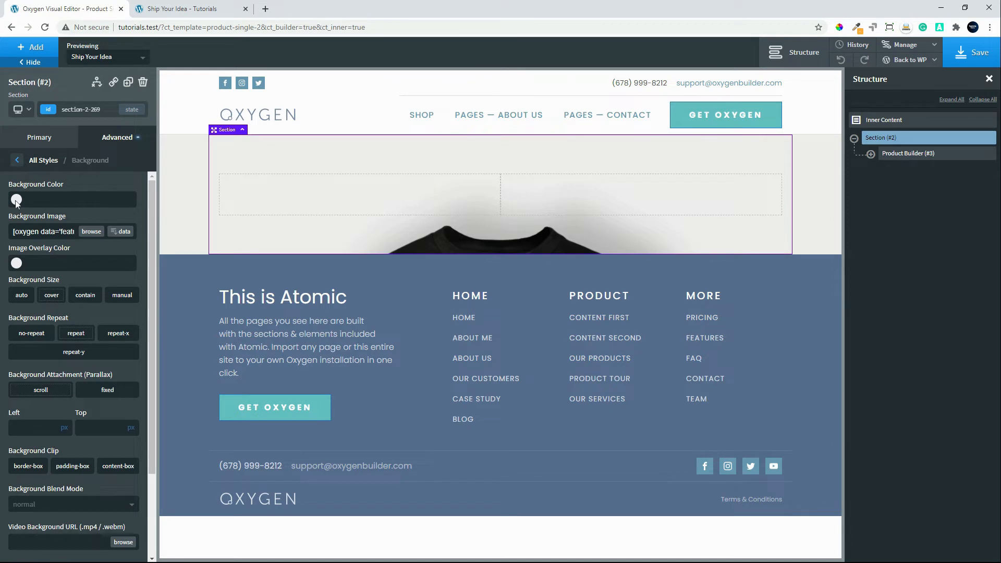
Step: Set the Section's background to cover size, no-repeat and scroll attachment, and save the template
left_click(52, 295)
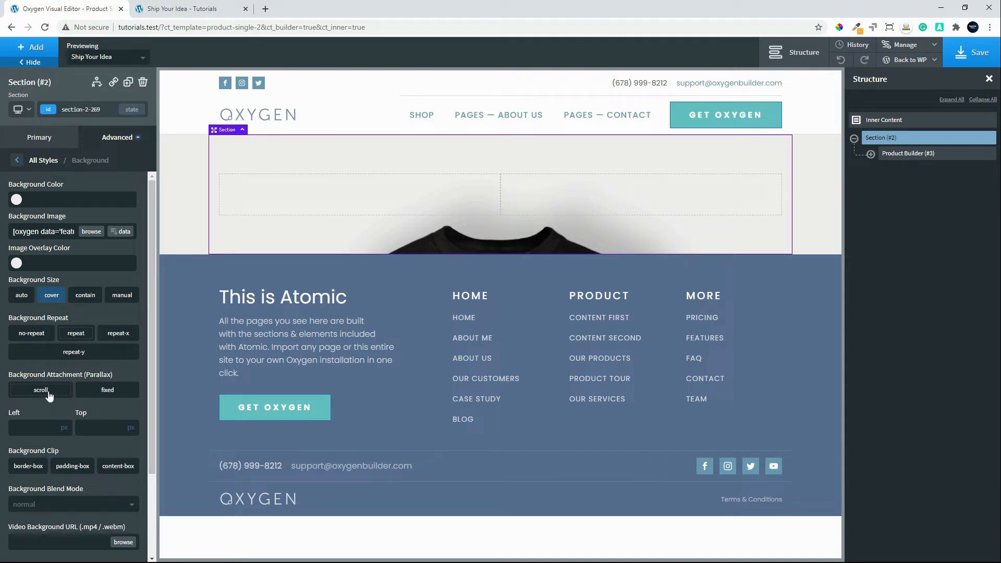
left_click(24, 334)
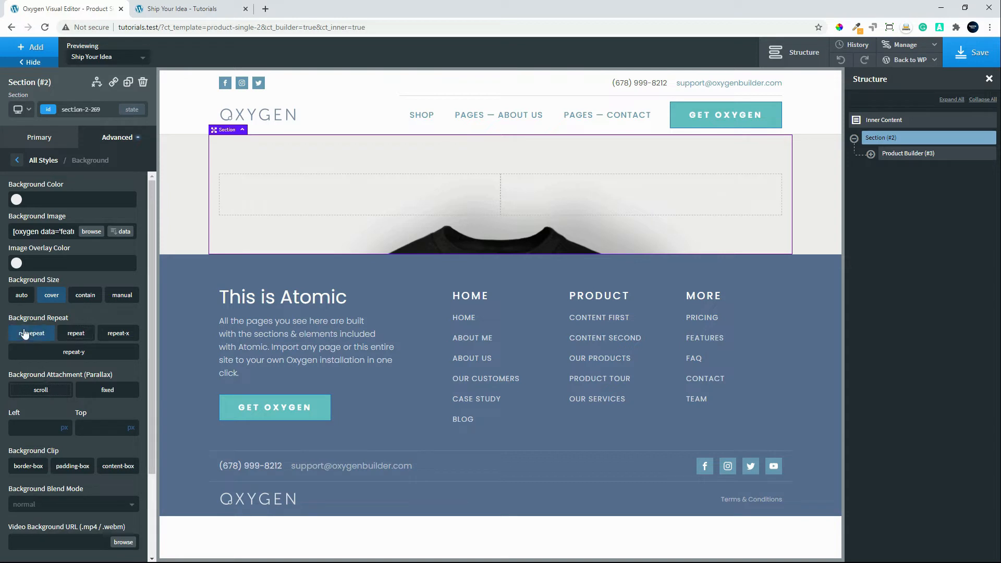
left_click(62, 392)
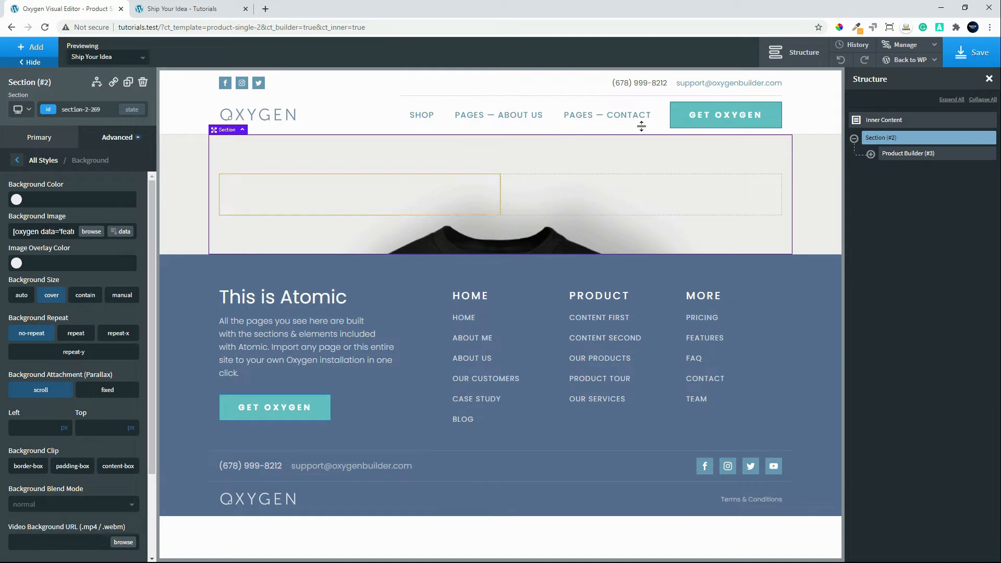
left_click(979, 54)
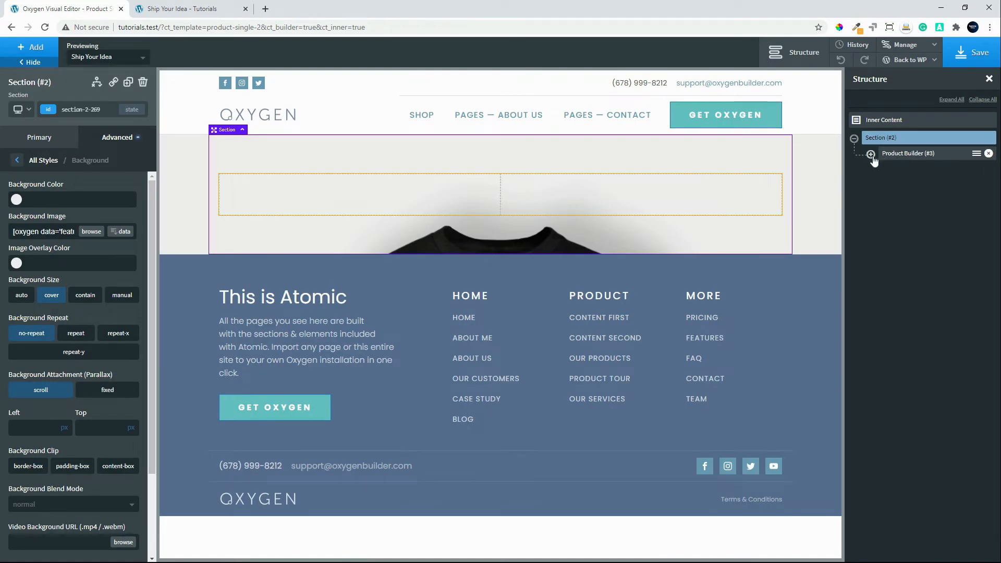
Step: Add a Product Images element to the first column's Div (#6)
left_click(870, 154)
left_click(886, 170)
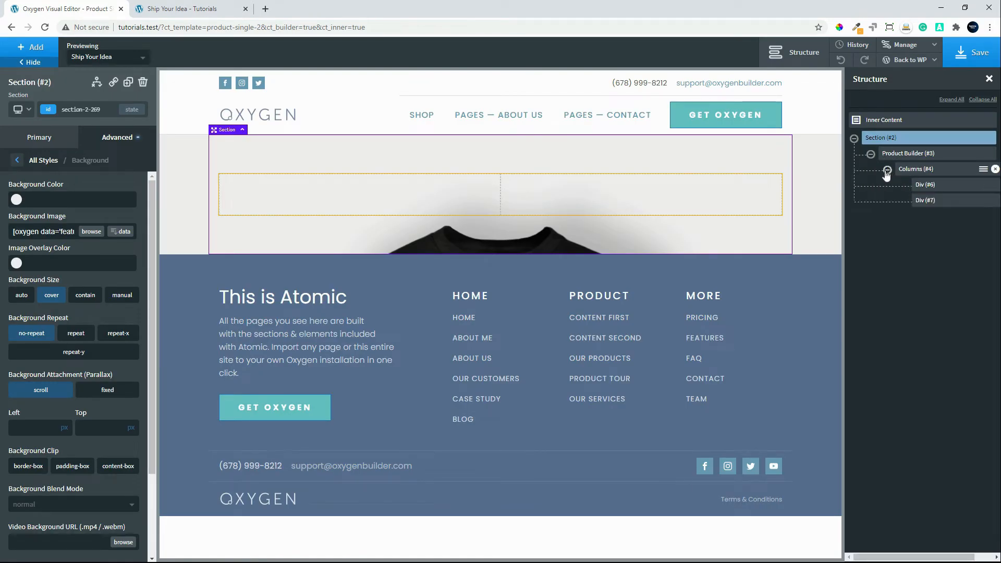
left_click(925, 185)
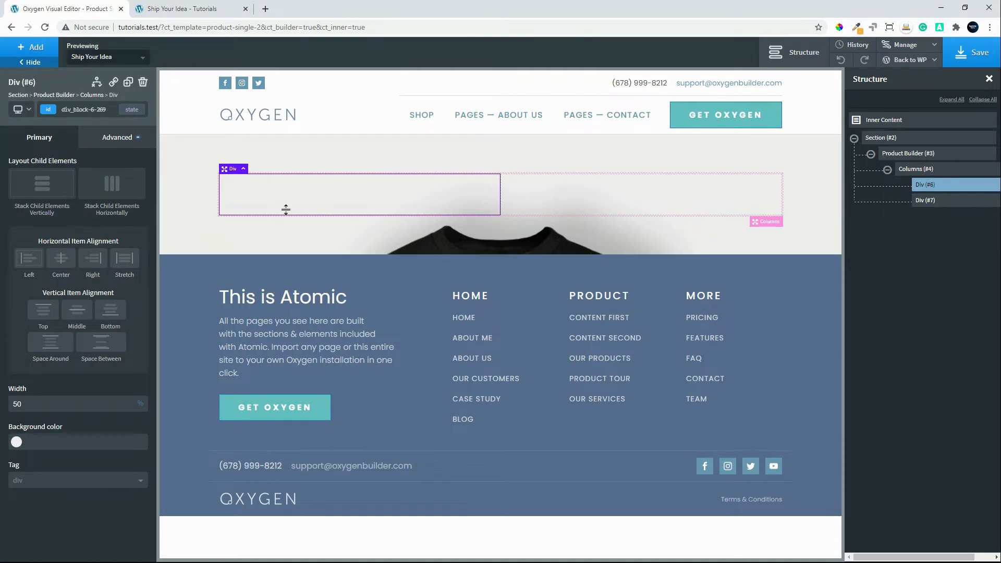
left_click(22, 50)
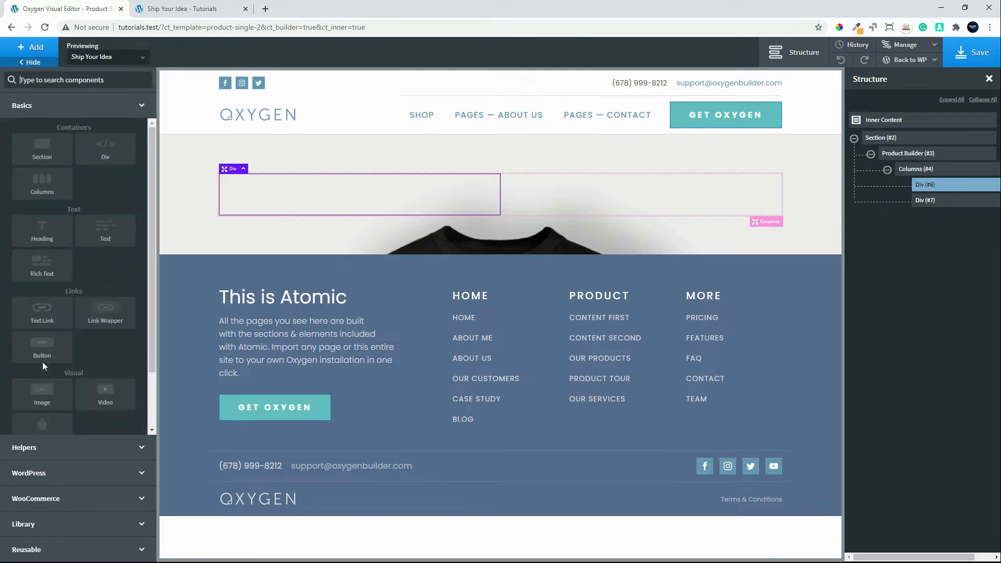
left_click(66, 501)
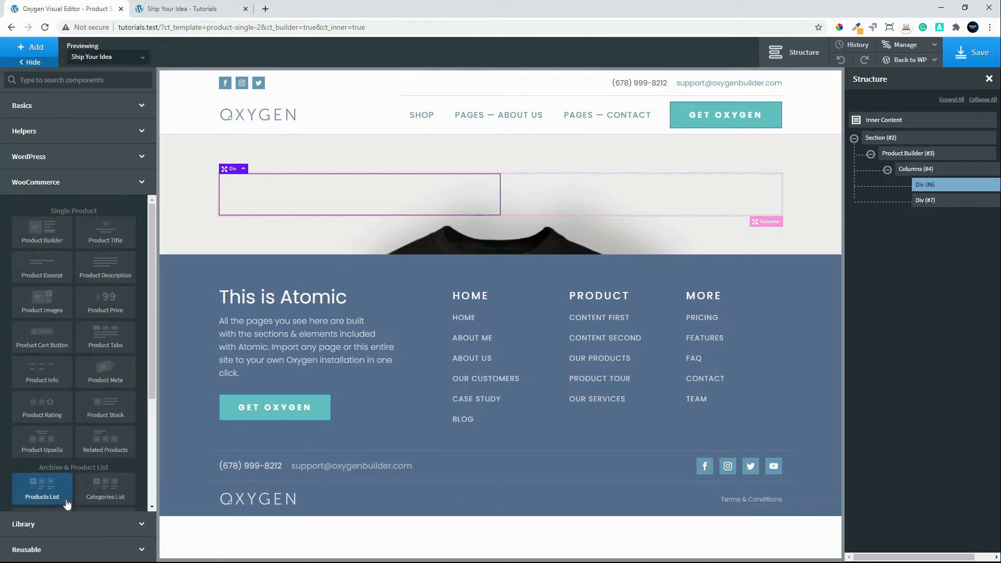
left_click(46, 305)
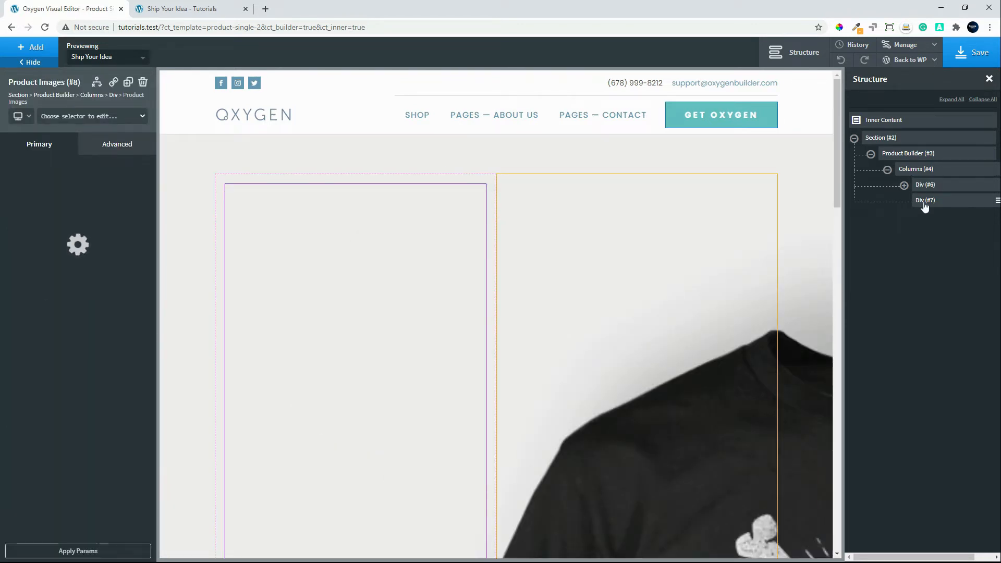
Step: Add a Product Title and a Product Price to the second column's Div (#7)
left_click(924, 204)
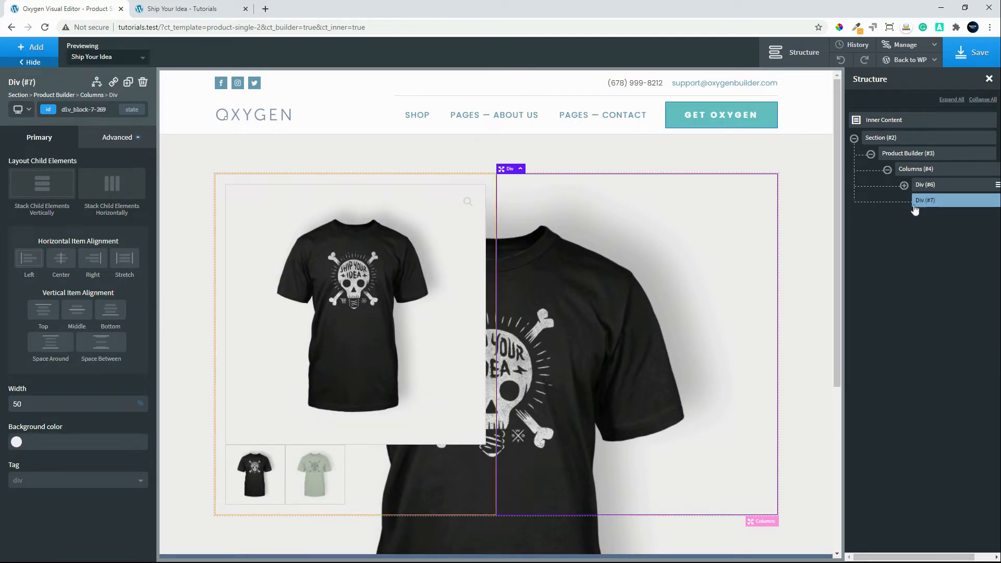
left_click(30, 47)
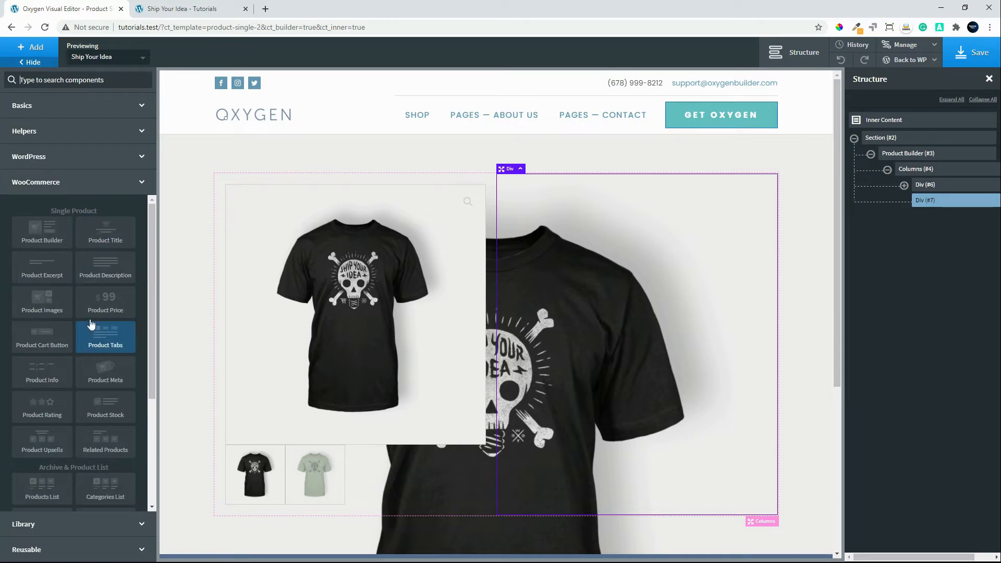
left_click(110, 230)
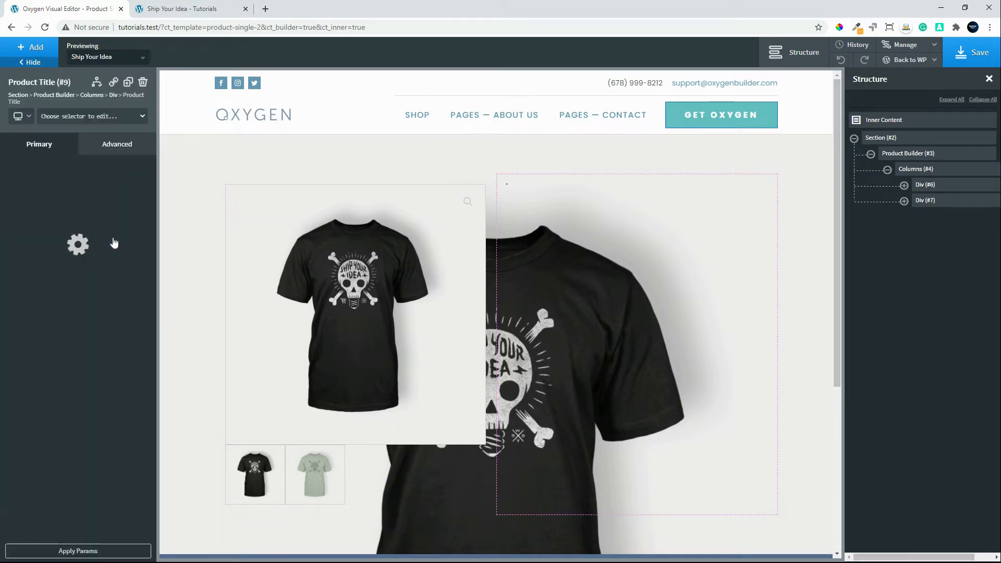
left_click(30, 47)
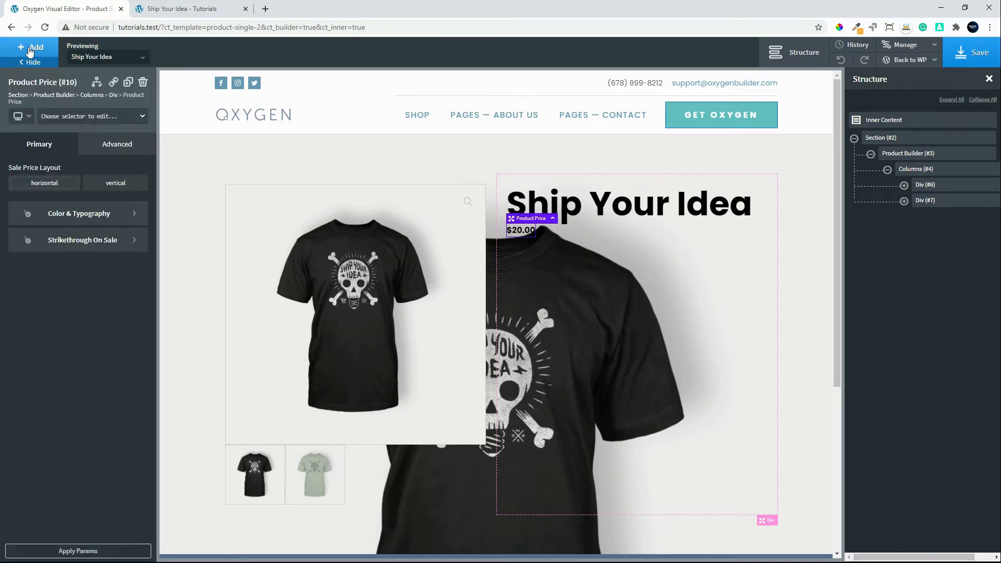
Step: Add a Product Excerpt and a Product Cart Button below the price in the second column
left_click(30, 51)
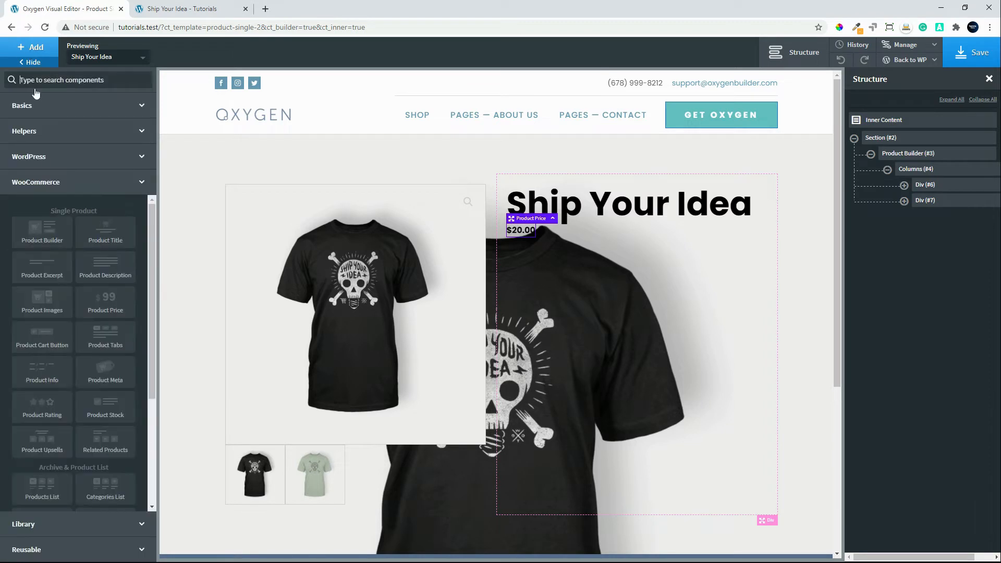
left_click(51, 271)
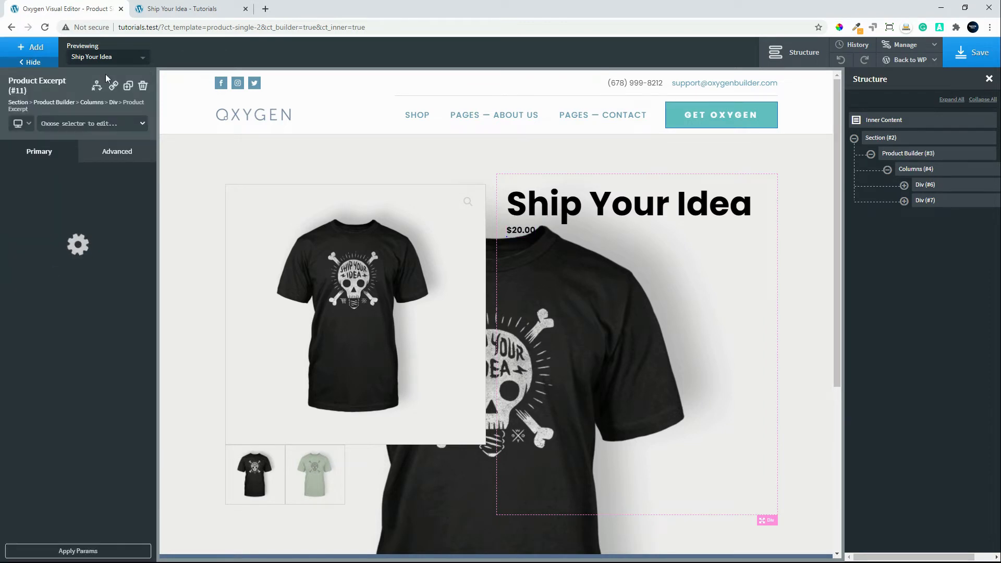
left_click(25, 51)
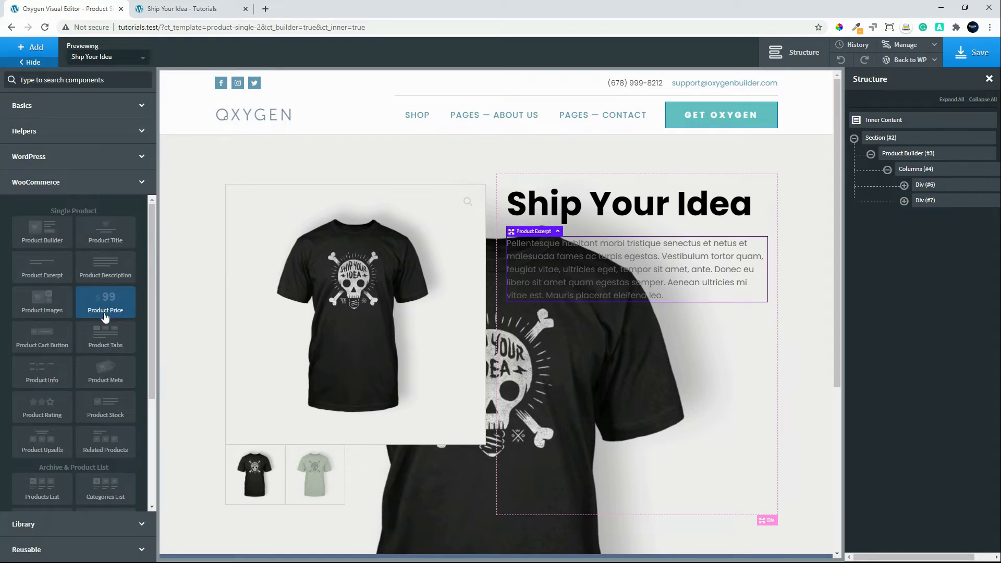
left_click(37, 341)
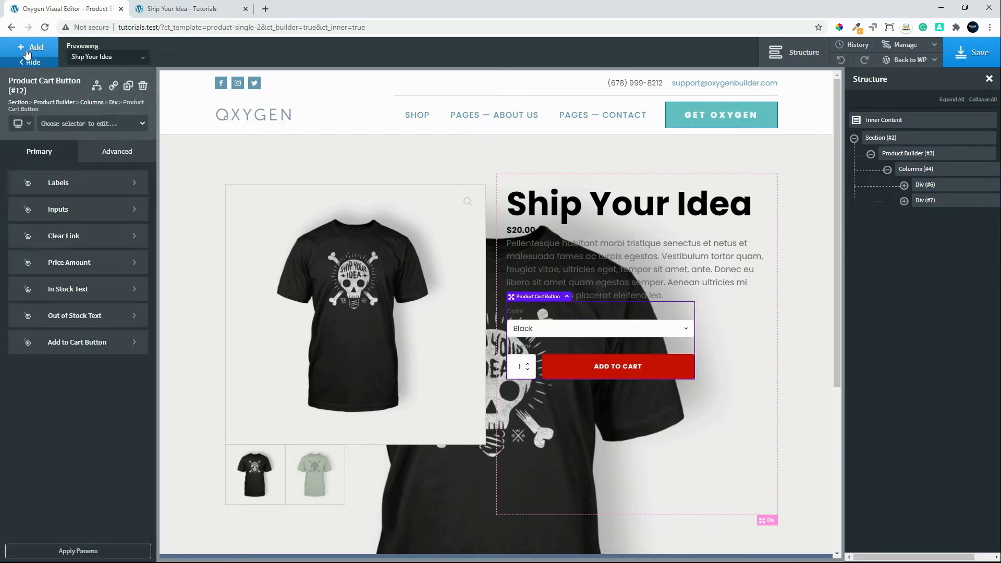
Step: Add a Product Meta element below the product cart button in the product details column
left_click(28, 48)
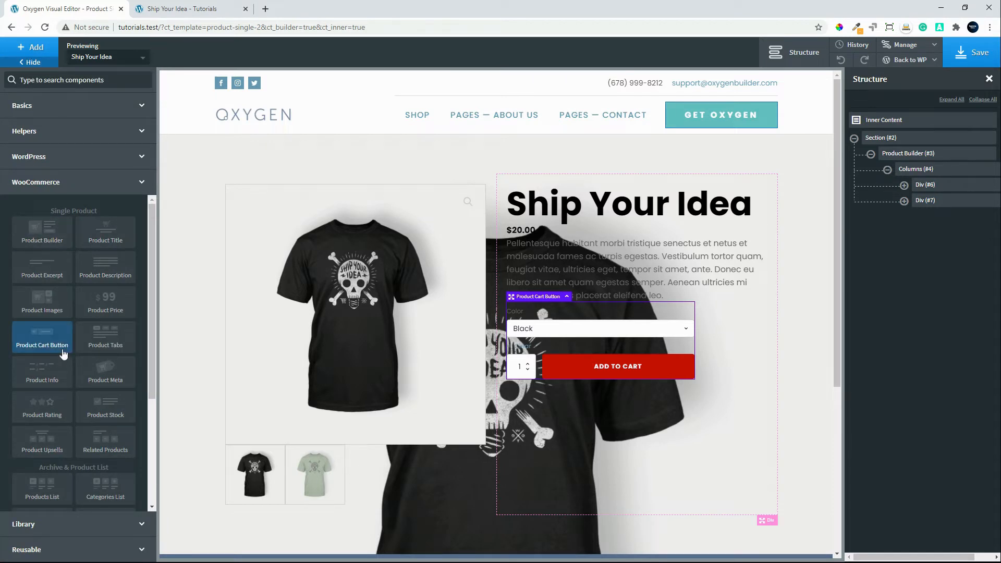
left_click(114, 376)
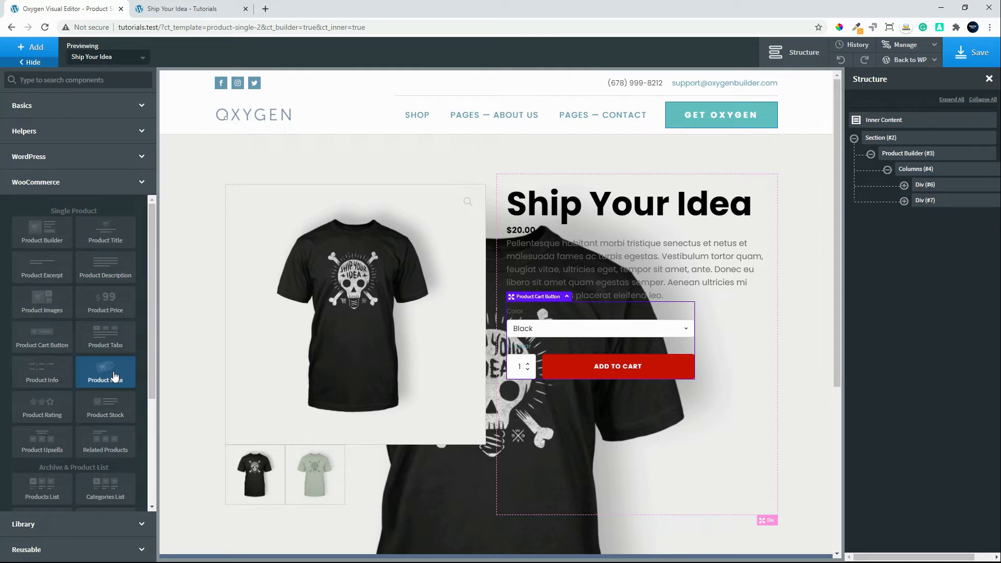
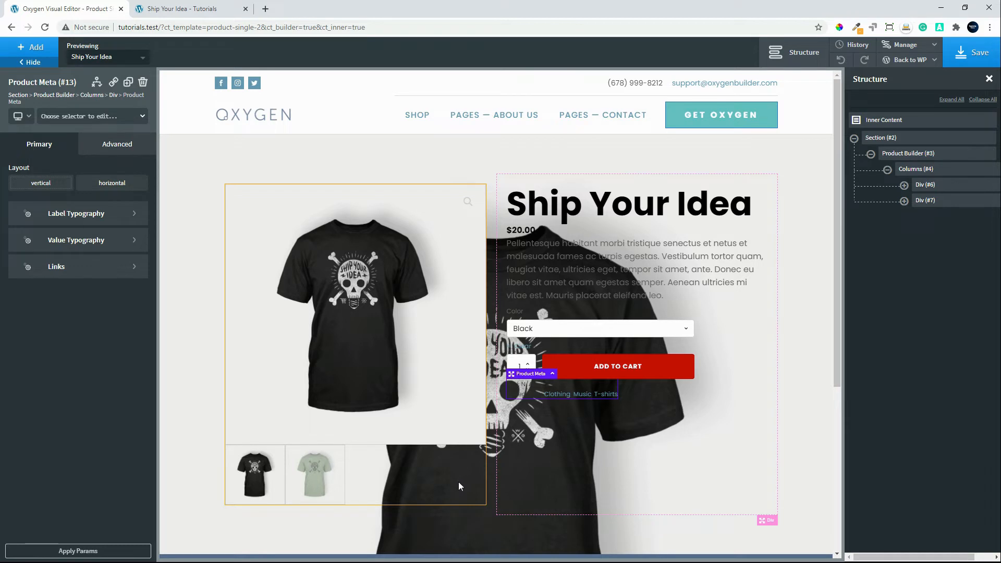
scroll(459, 481, "down", 1)
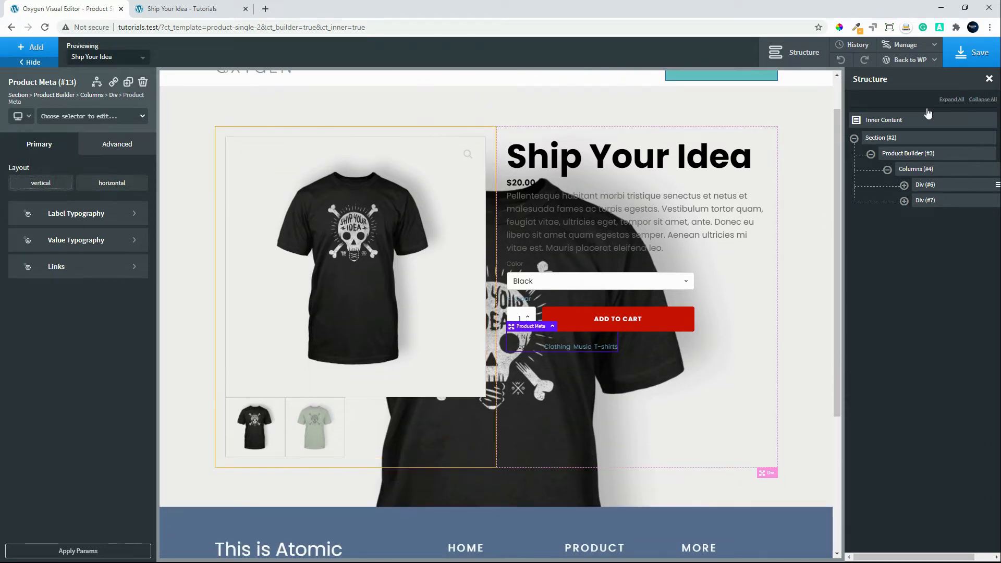
left_click(881, 137)
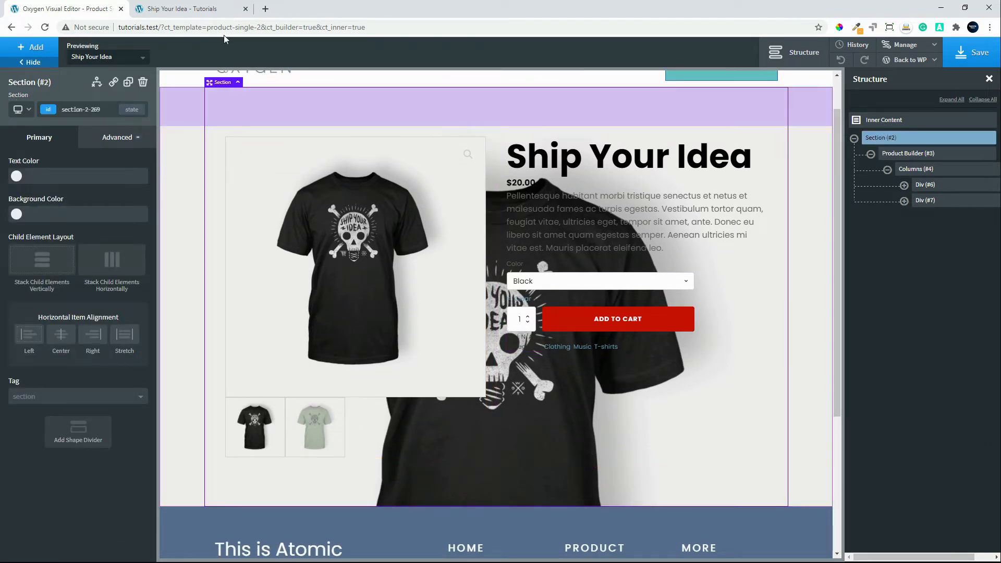
left_click(32, 49)
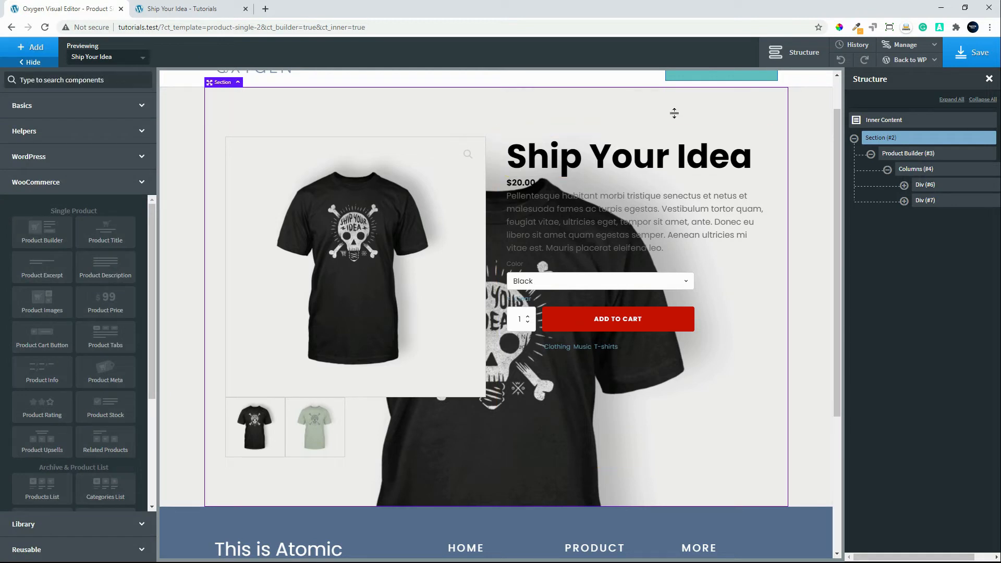
left_click(907, 155)
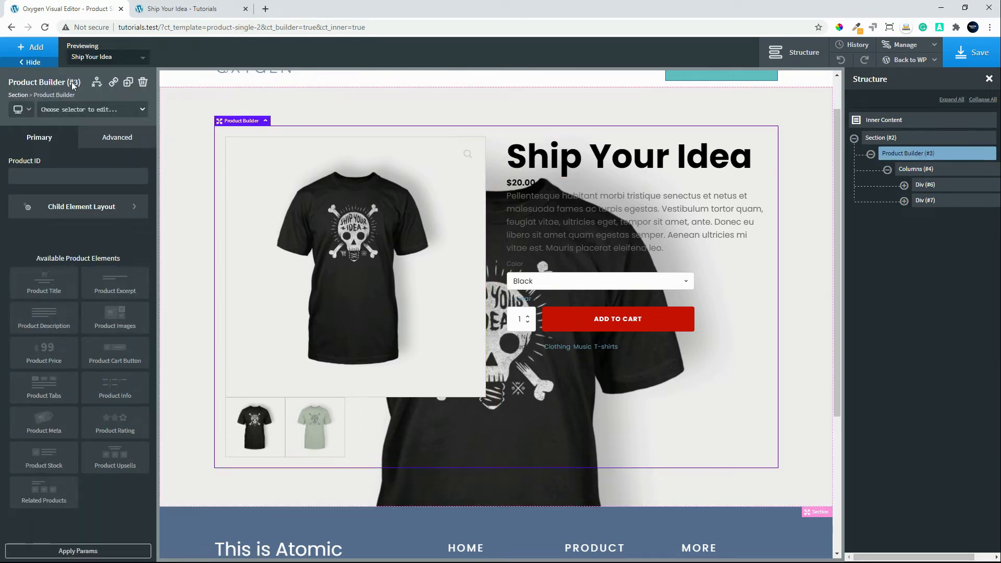
left_click(17, 50)
left_click(46, 106)
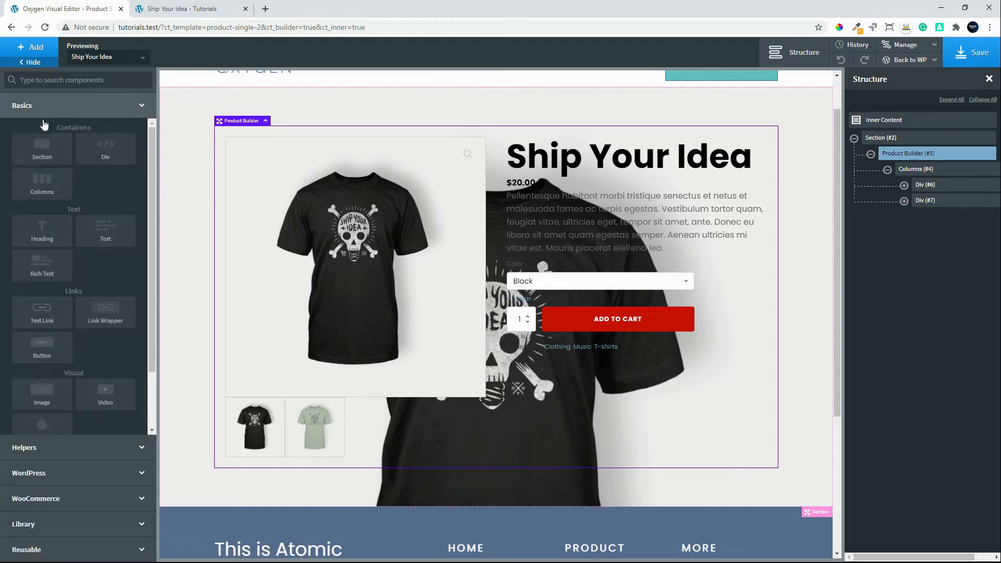
left_click(42, 150)
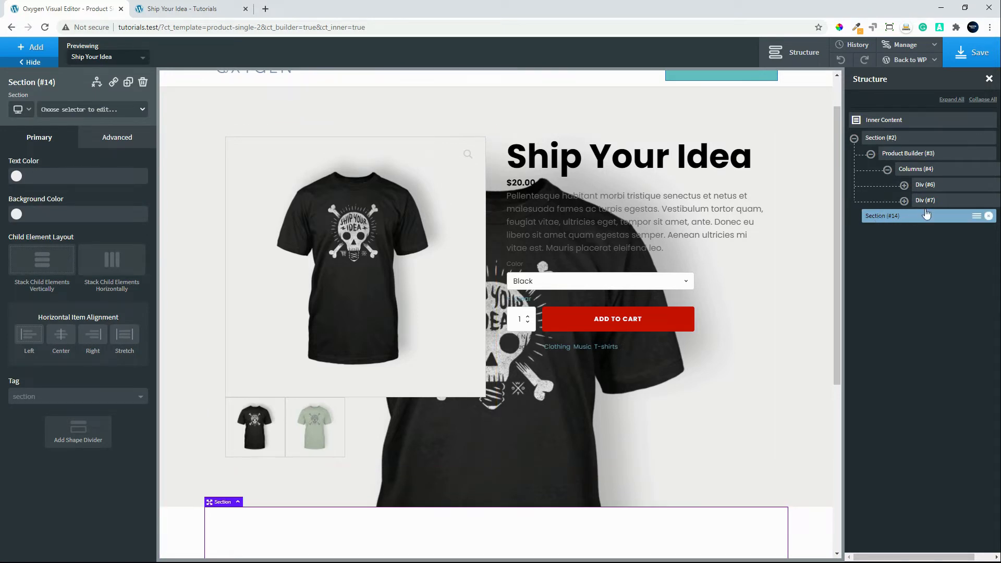
left_click_drag(926, 214, 892, 221)
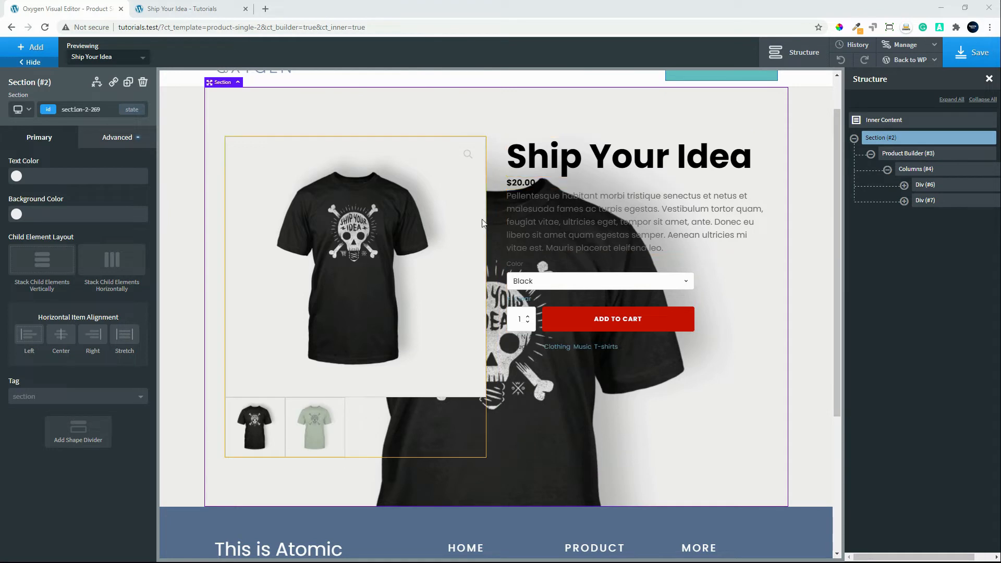
Step: Wrap the Product Images element in its own div inside the first column
left_click(471, 426)
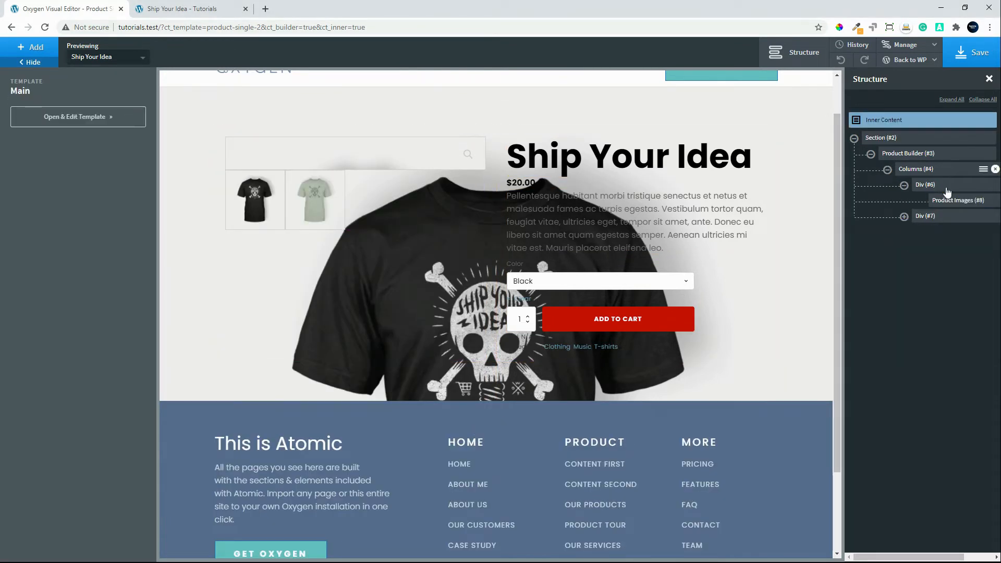
left_click(953, 187)
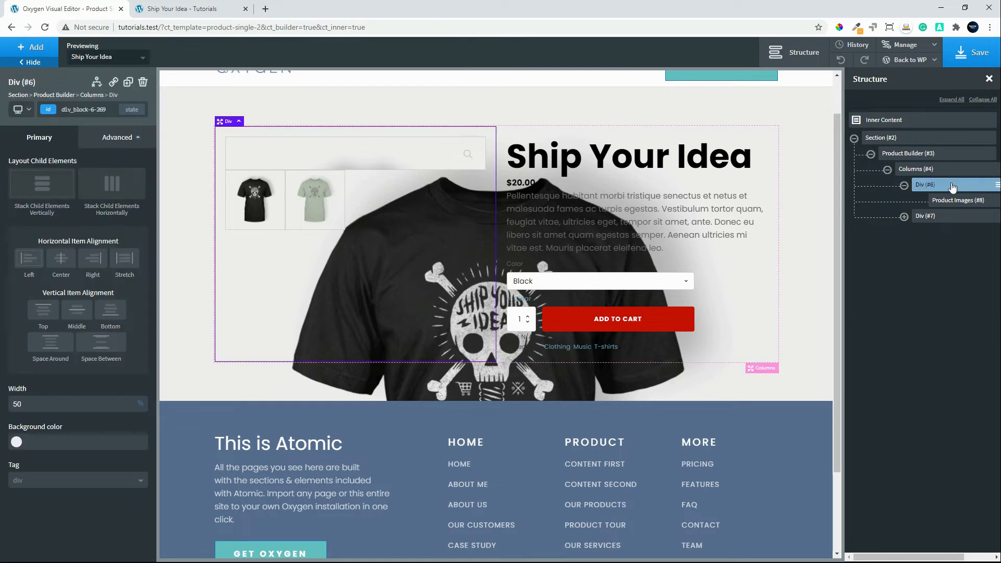
scroll(951, 187, "right", 2)
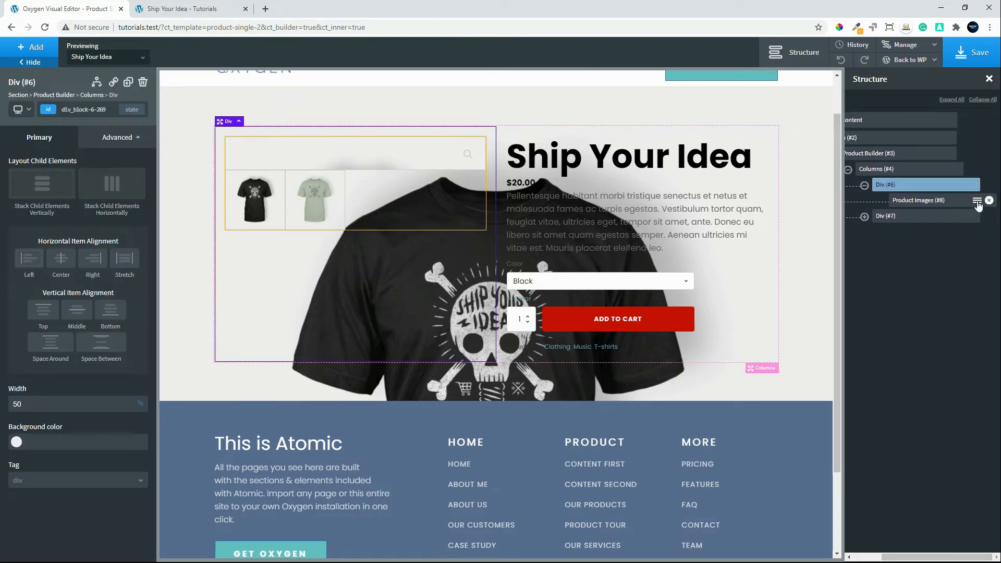
left_click(978, 204)
left_click(977, 201)
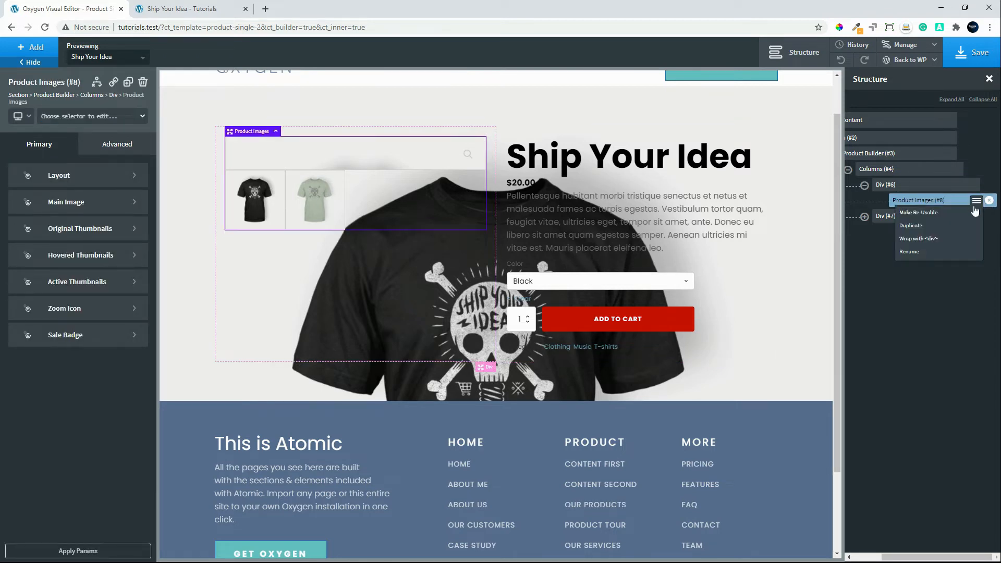
left_click(933, 245)
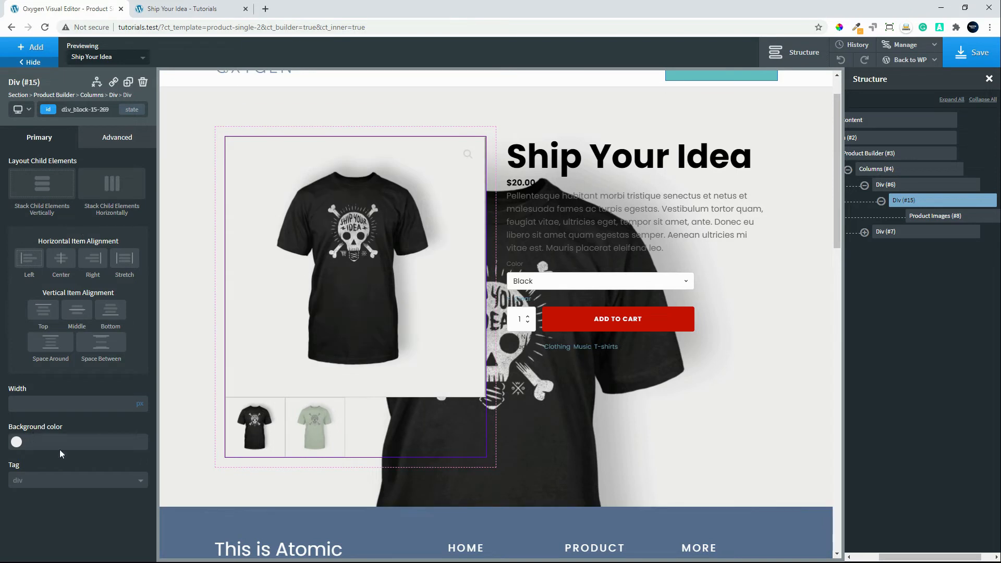
Step: Give the div around the product images a white (#ffffff) background and a width of 100%
left_click(17, 442)
left_click_drag(29, 505, 13, 485)
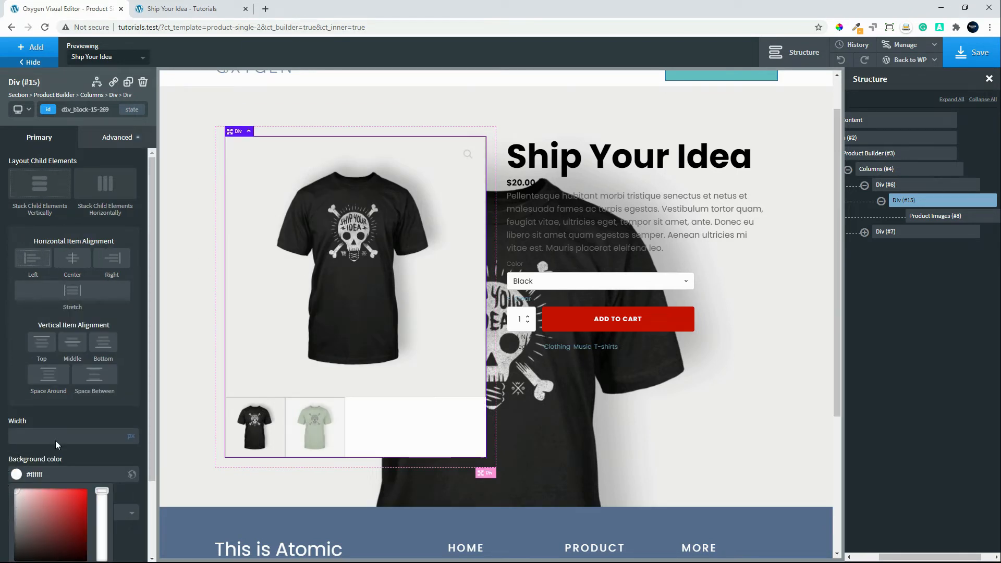
left_click(131, 440)
left_click(134, 434)
left_click(73, 428)
type("100")
Step: Set the border radius of the product images' wrapper div to 5 px
left_click(99, 143)
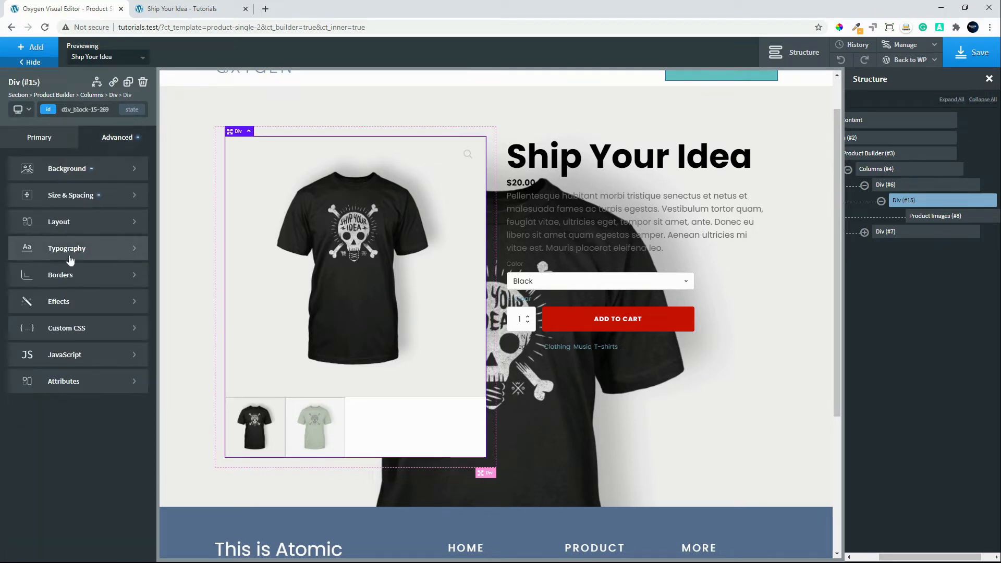
left_click(61, 281)
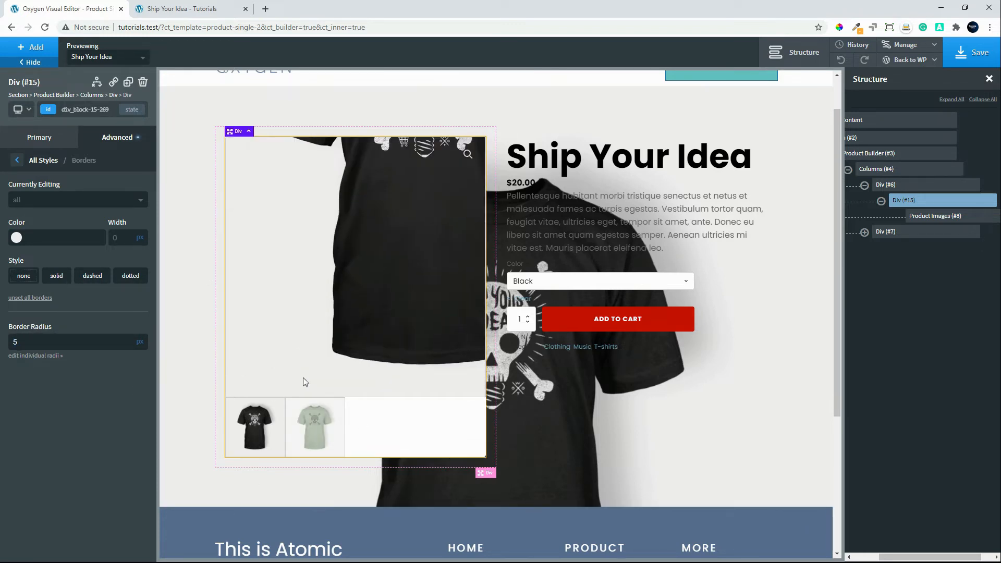
left_click(16, 161)
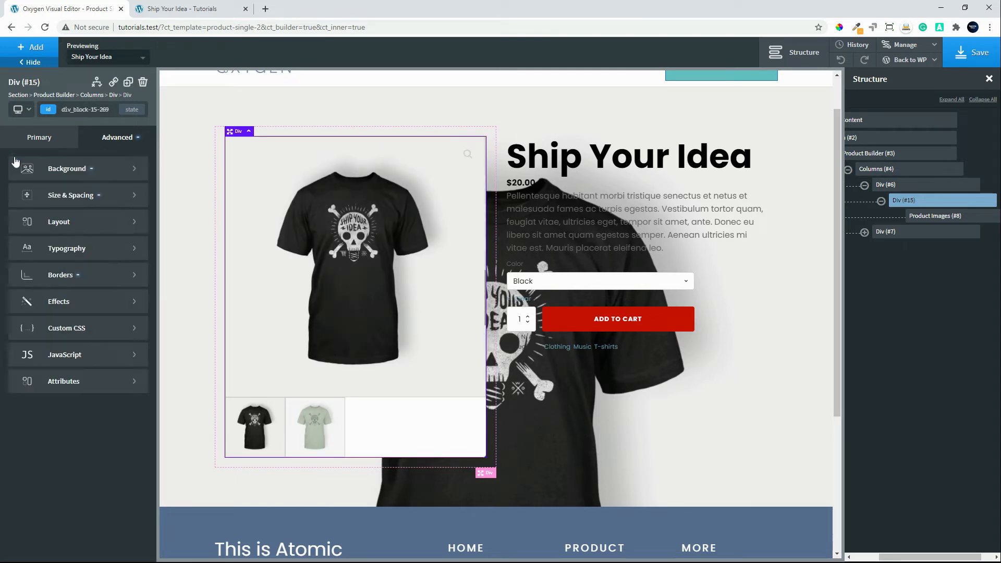
Step: Set the box shadow color of the product images' wrapper div to rgba(0,0,0,0.32)
left_click(73, 301)
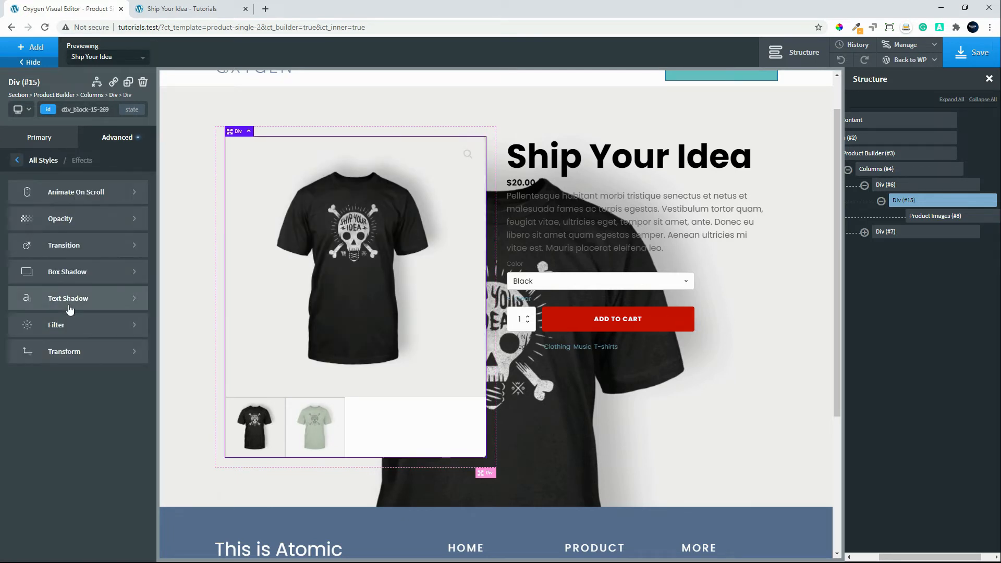
left_click(72, 272)
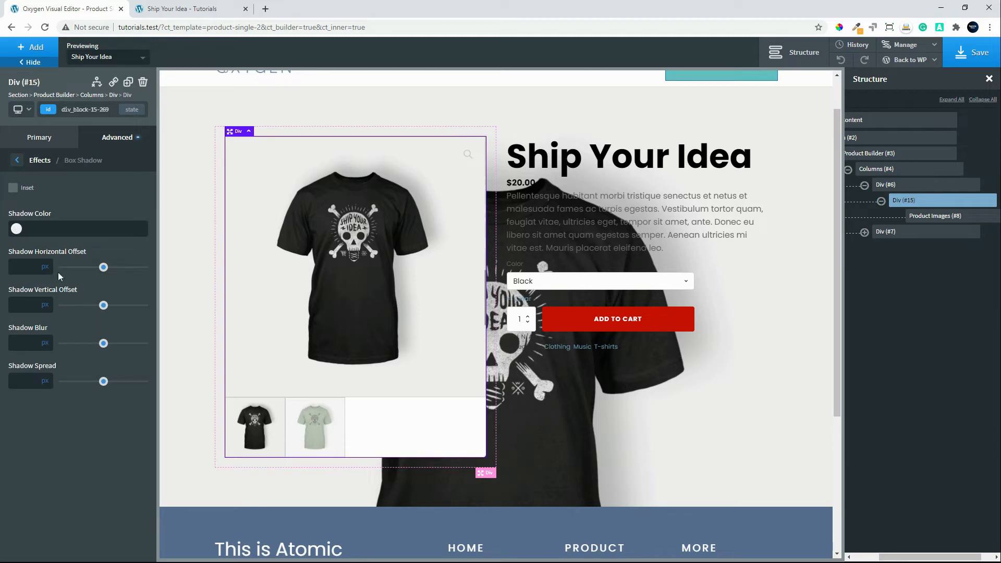
left_click(17, 230)
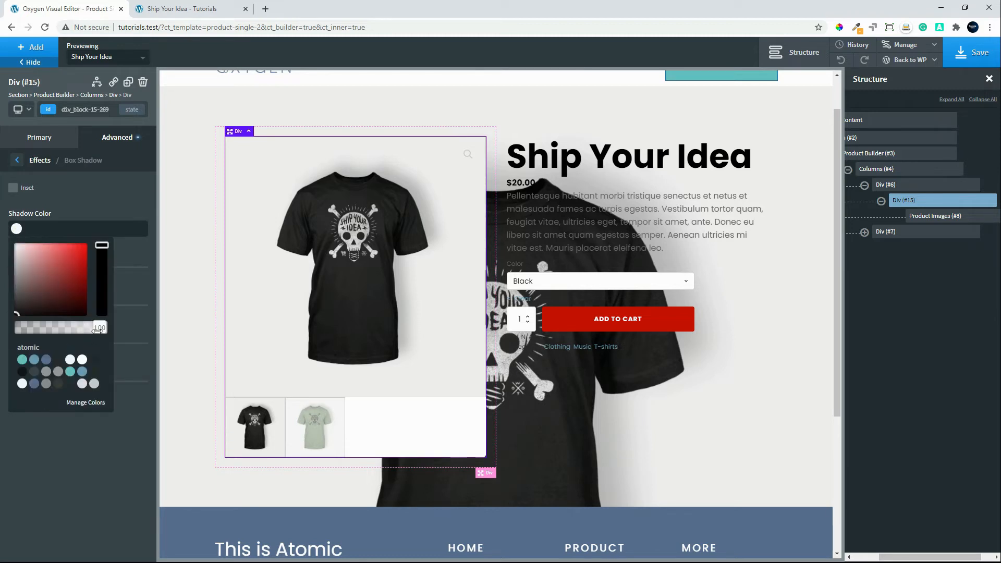
left_click_drag(98, 328, 46, 331)
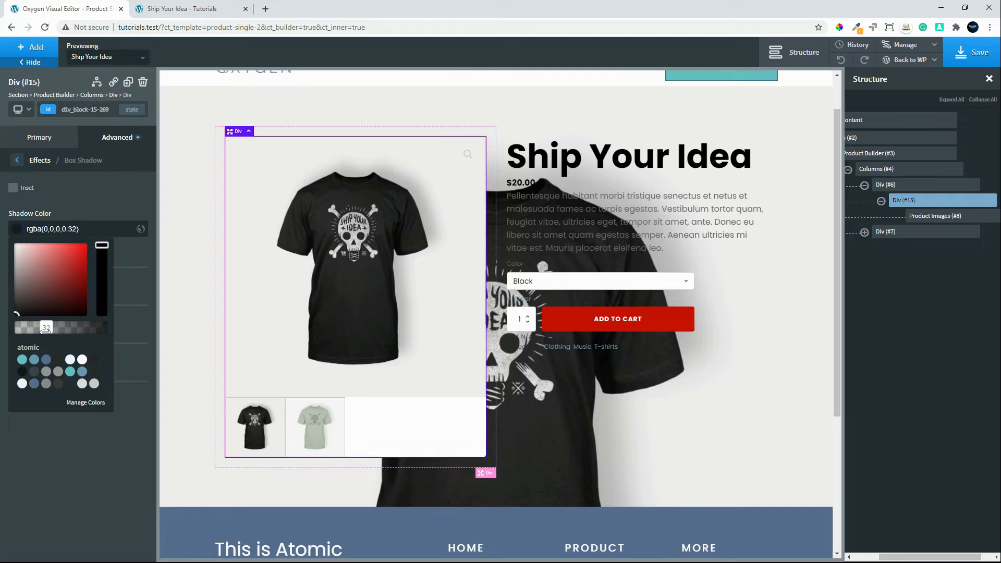
left_click(81, 477)
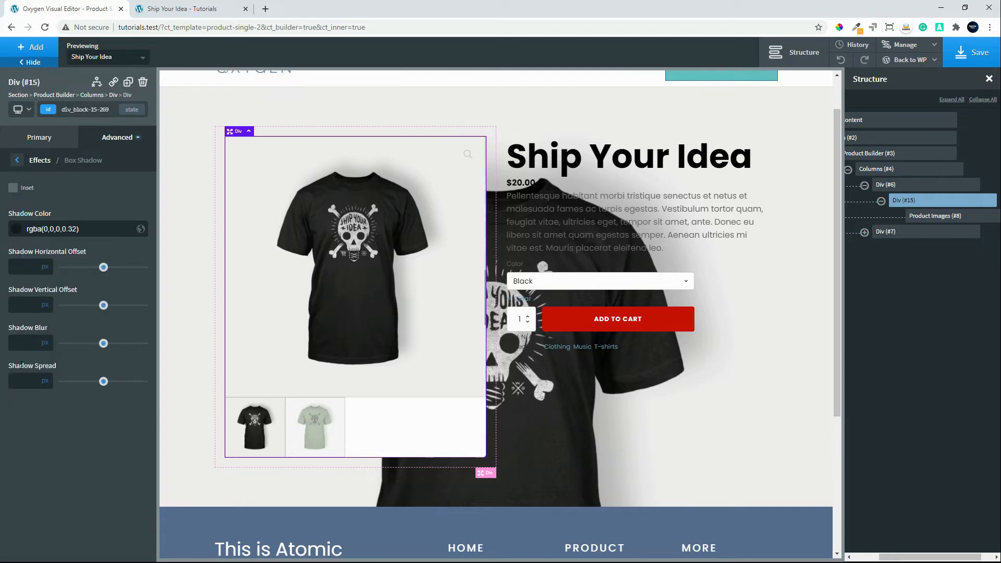
Step: Set the wrapper div's box shadow to 0 px horizontal and vertical offset and 15 px blur
left_click(24, 266)
type("00")
left_click(19, 347)
type("15")
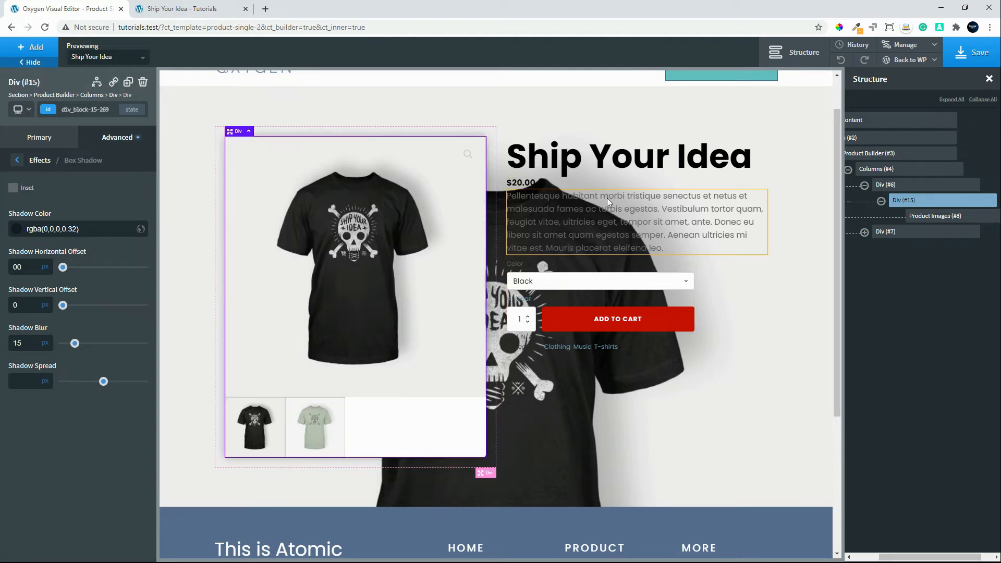
Step: Wrap the Product Title element in a new div inside the second column
left_click(910, 186)
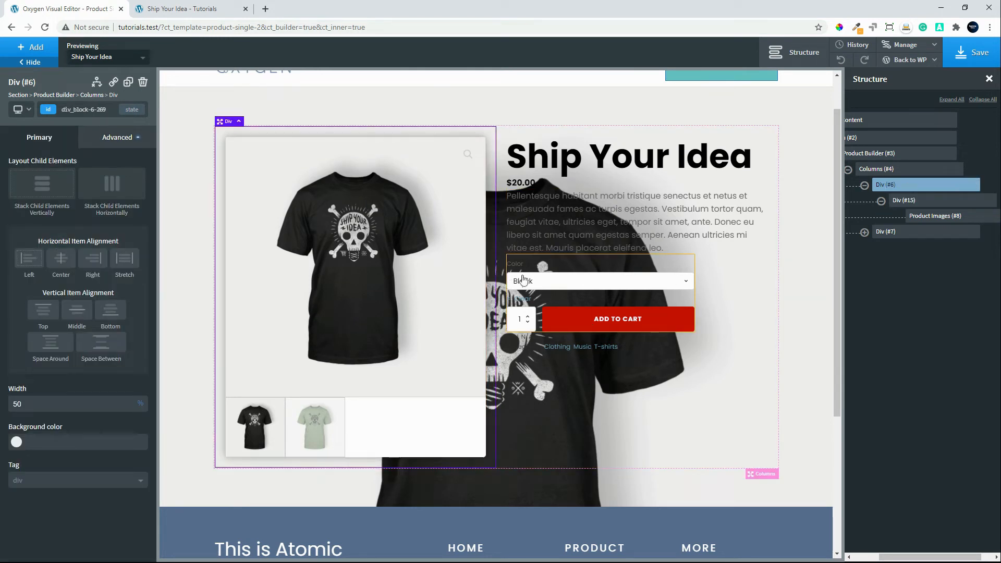
left_click(761, 167)
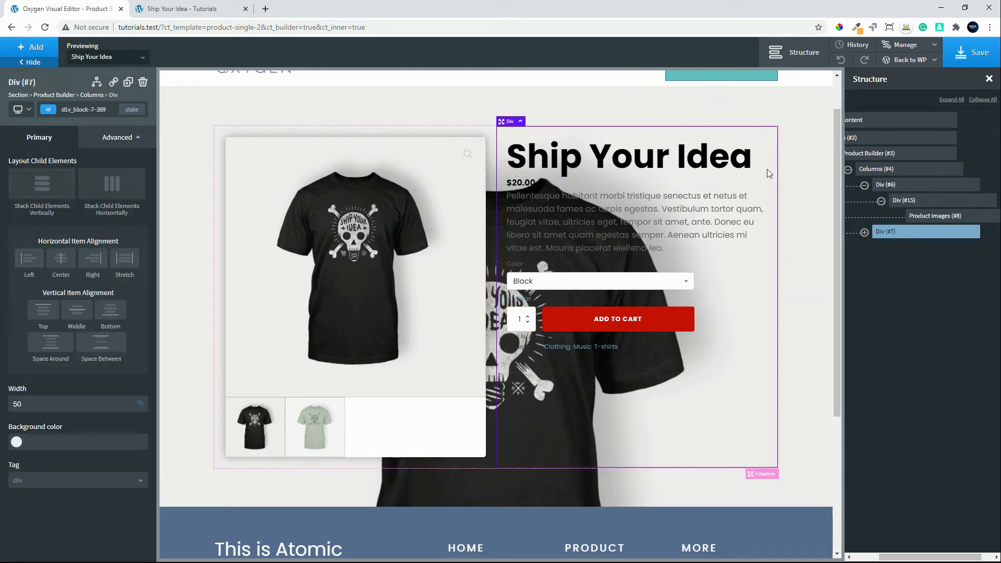
left_click(864, 233)
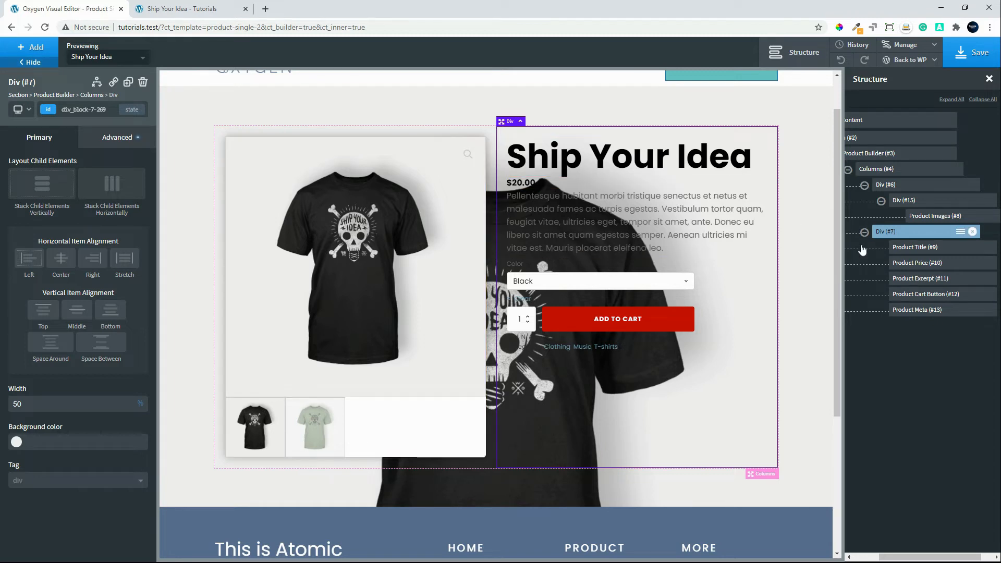
left_click(977, 253)
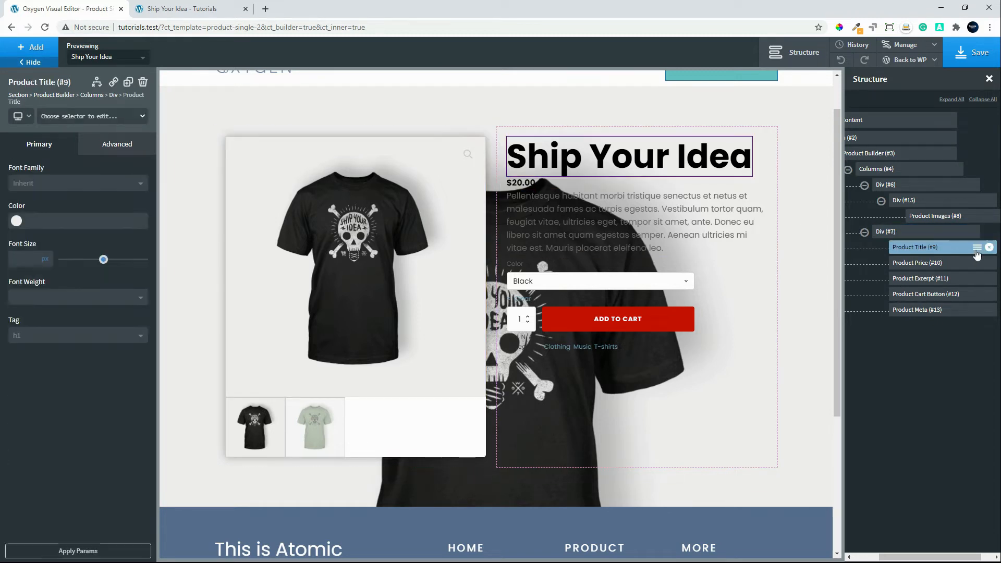
left_click(977, 251)
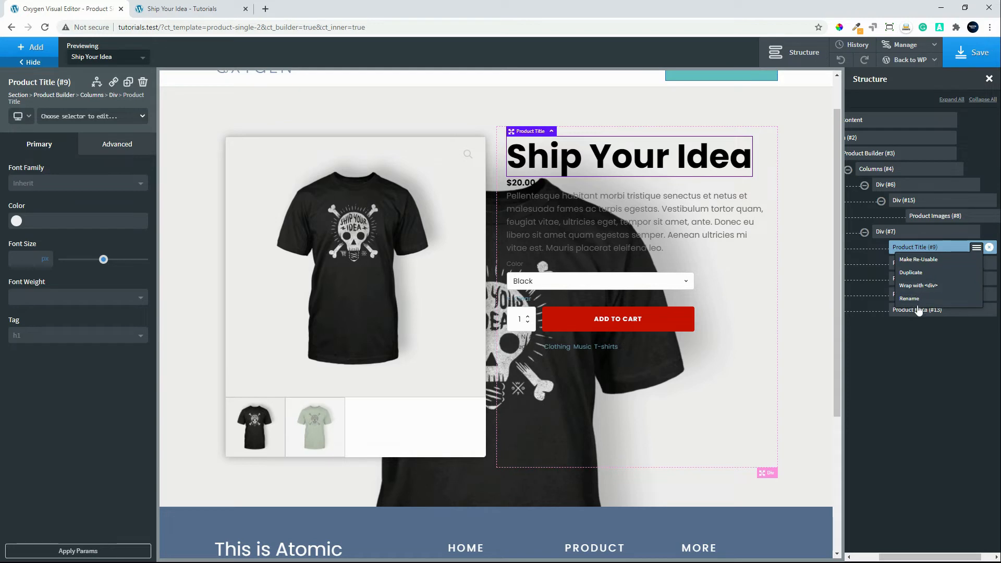
left_click(926, 286)
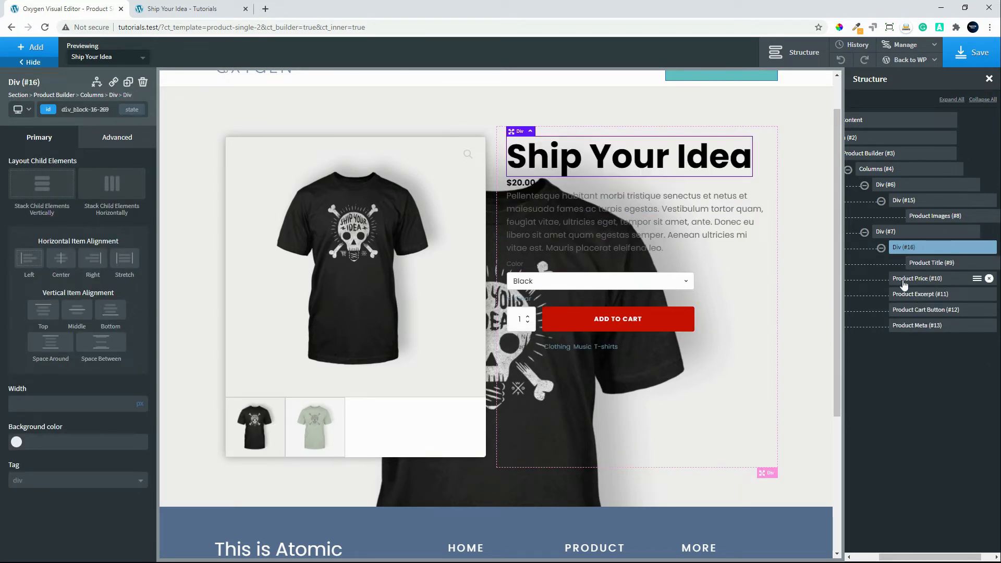
Step: Move the Product Price, Product Cart Button, Product Excerpt and Product Meta elements, in that order, into the div below the Product Title
left_click_drag(904, 284, 917, 303)
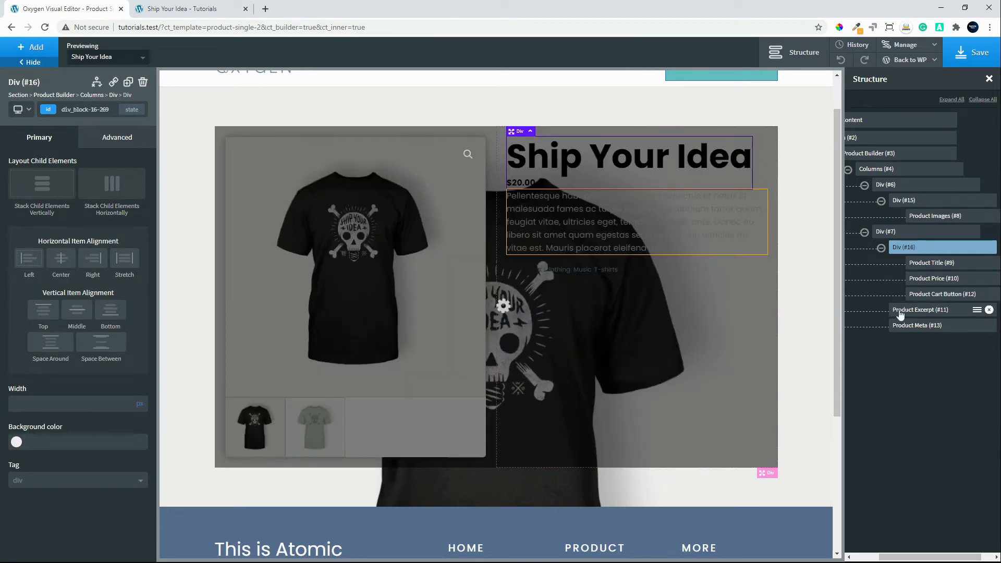
left_click(909, 310)
left_click_drag(907, 313, 936, 314)
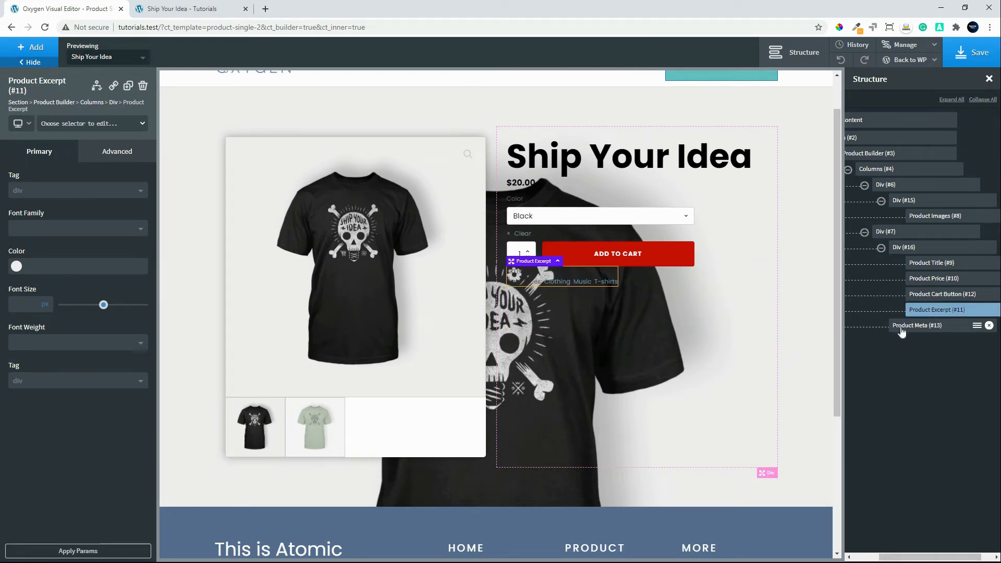
left_click(901, 329)
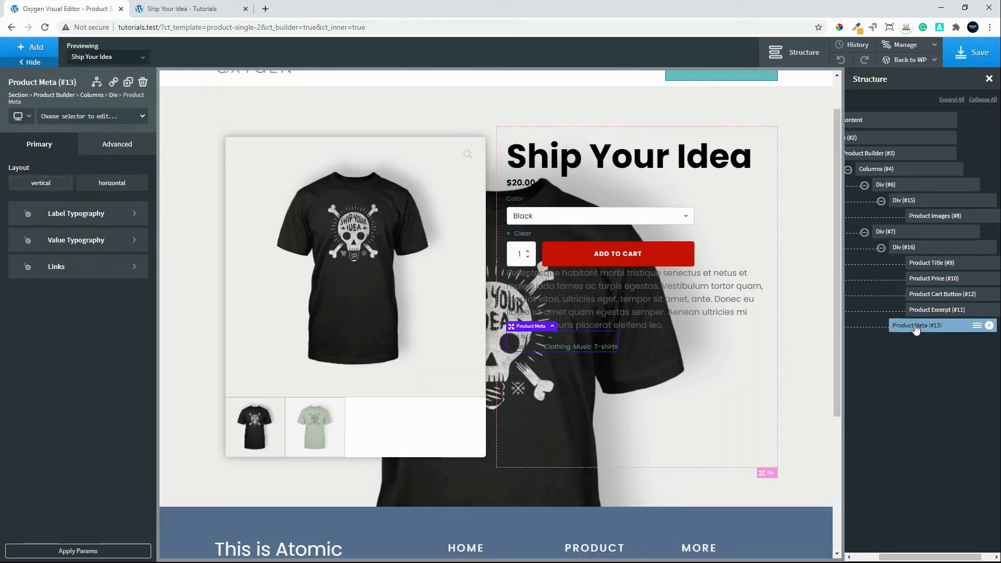
left_click_drag(911, 328, 927, 324)
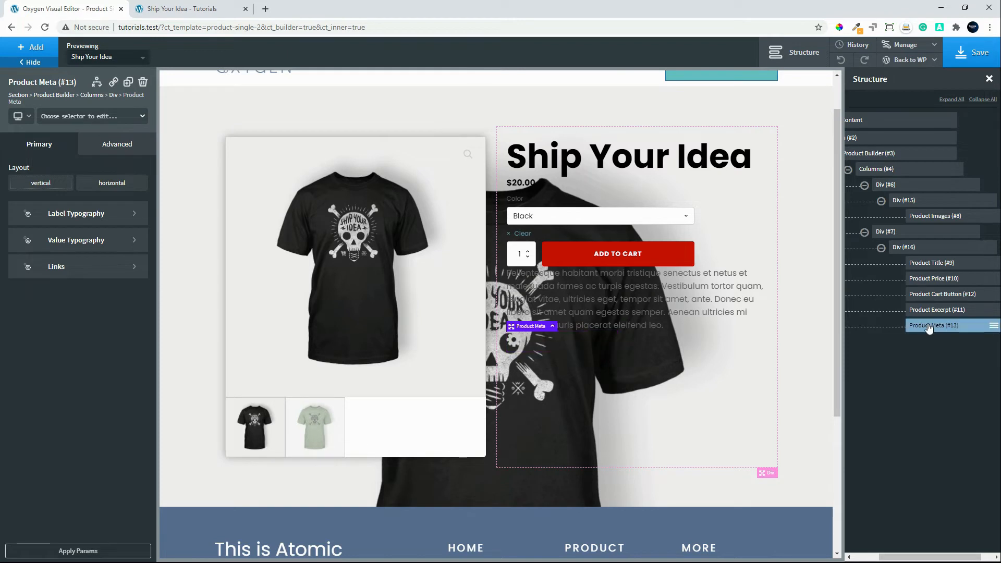
Step: Set the product details wrapper div in the second column to 100% width with a #ffffff background color
left_click(918, 250)
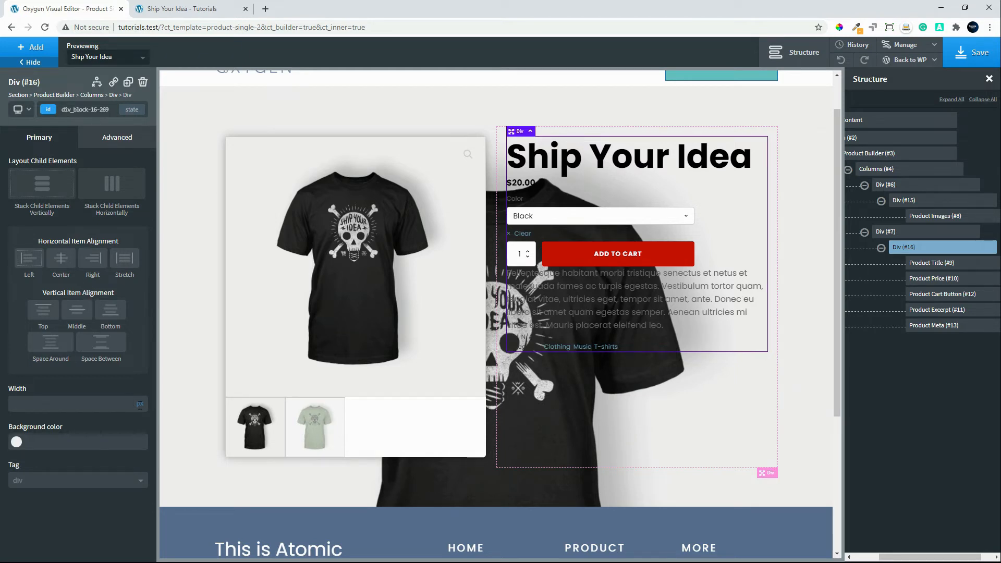
left_click(140, 405)
left_click(140, 395)
type("100")
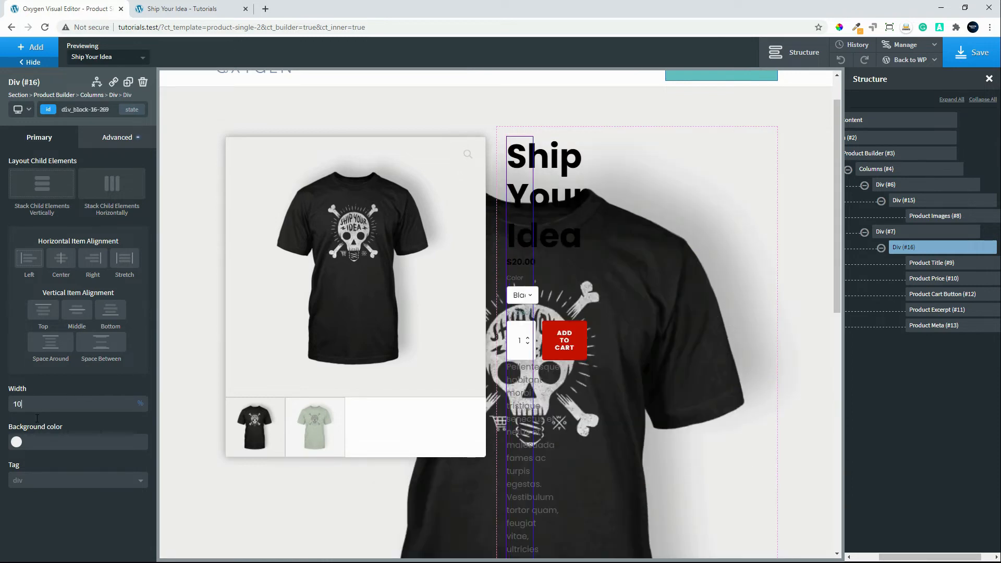
left_click(18, 444)
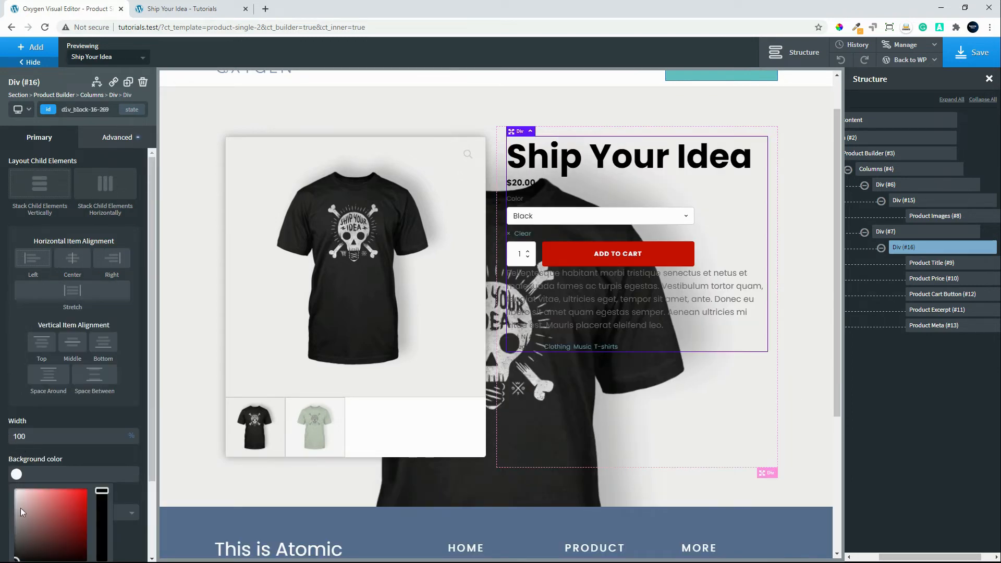
left_click_drag(22, 511, 14, 489)
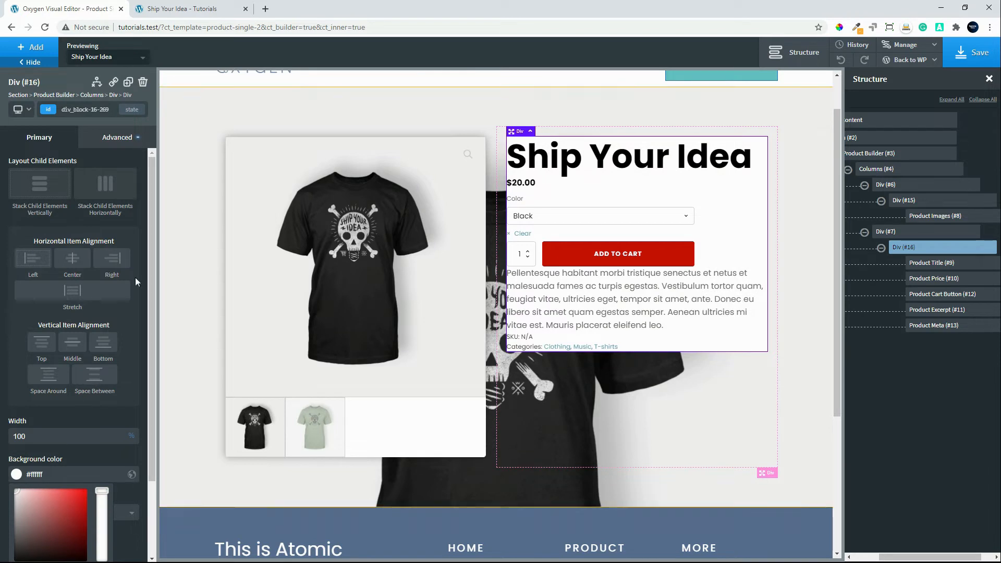
Step: Apply 15 px padding to all four sides of the product details wrapper div
left_click(106, 146)
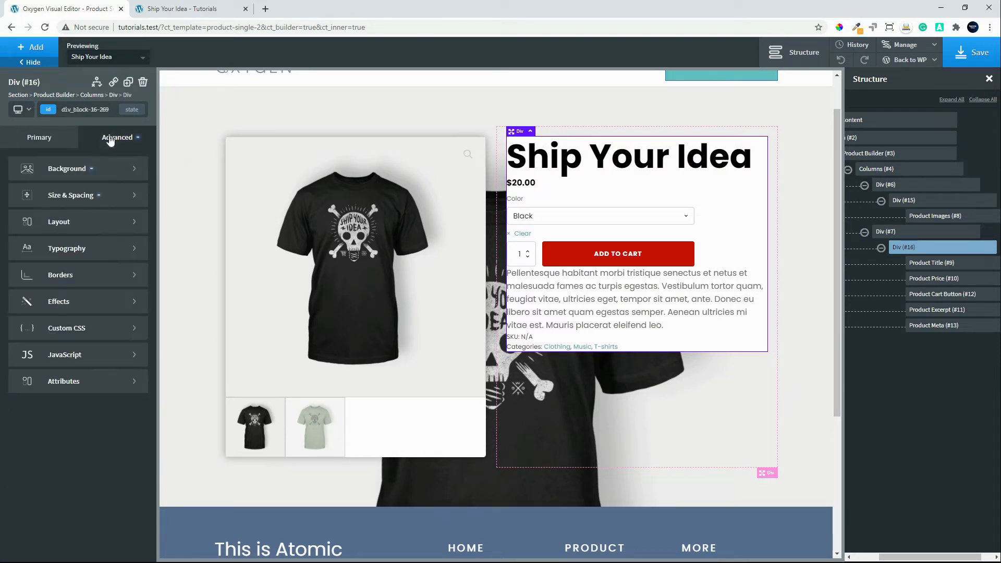
left_click(73, 197)
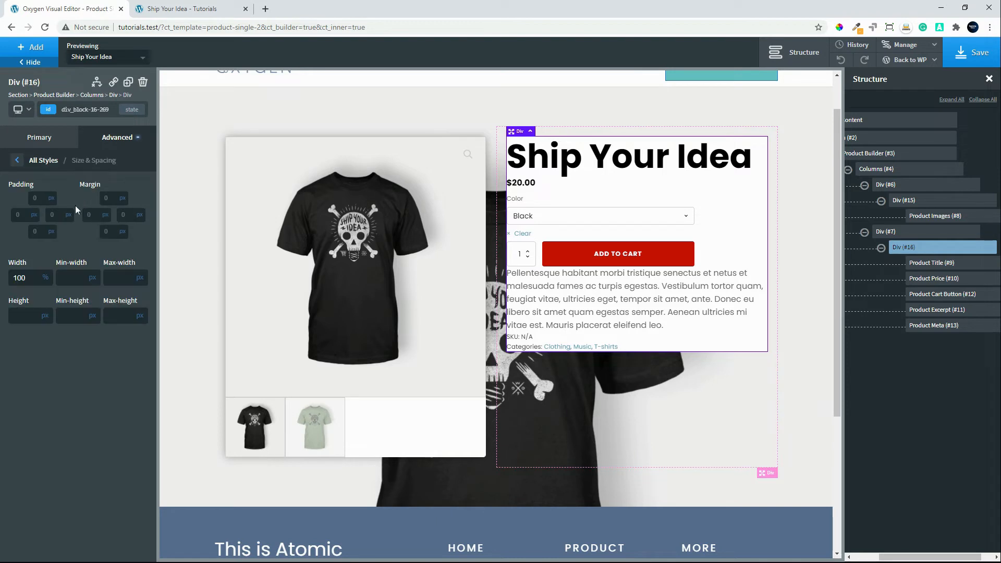
left_click(37, 198)
type("15")
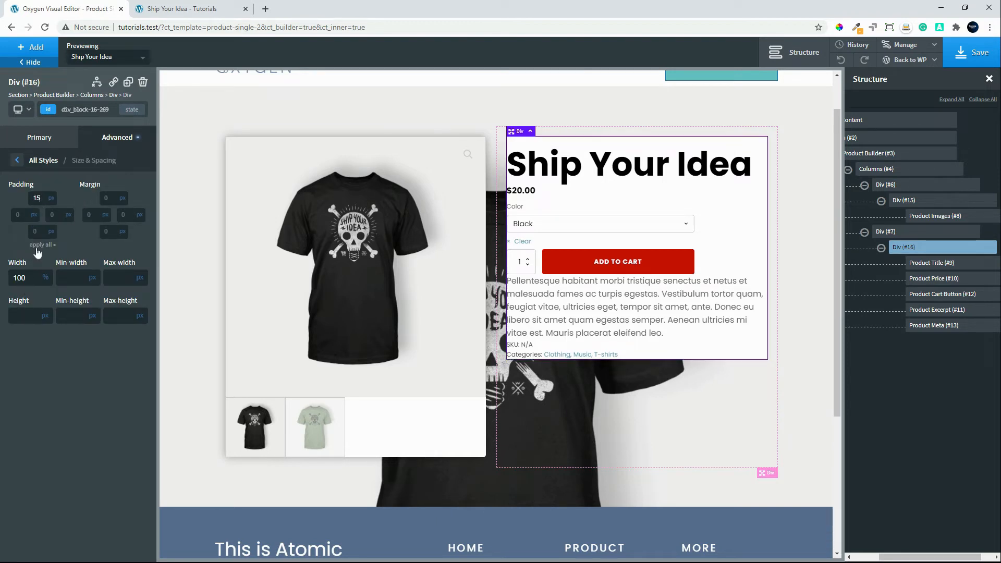
left_click(47, 248)
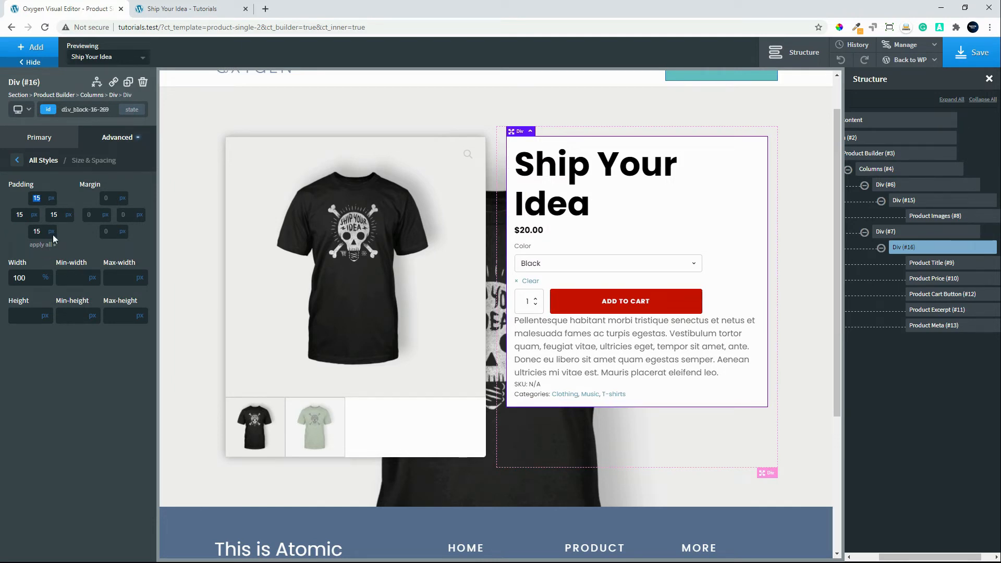
Step: Set the border radius of the product details wrapper div to 5 px
left_click(18, 160)
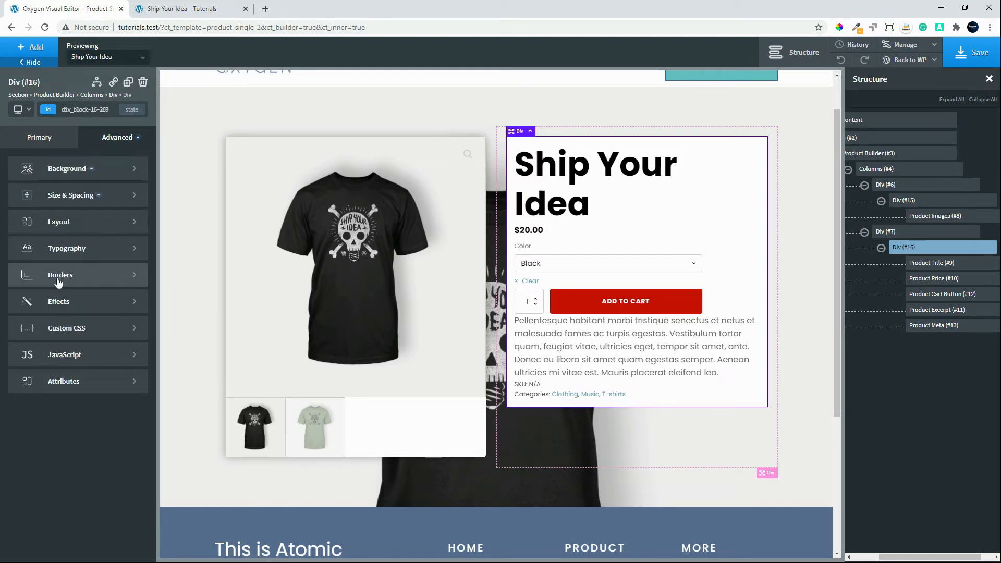
left_click(58, 282)
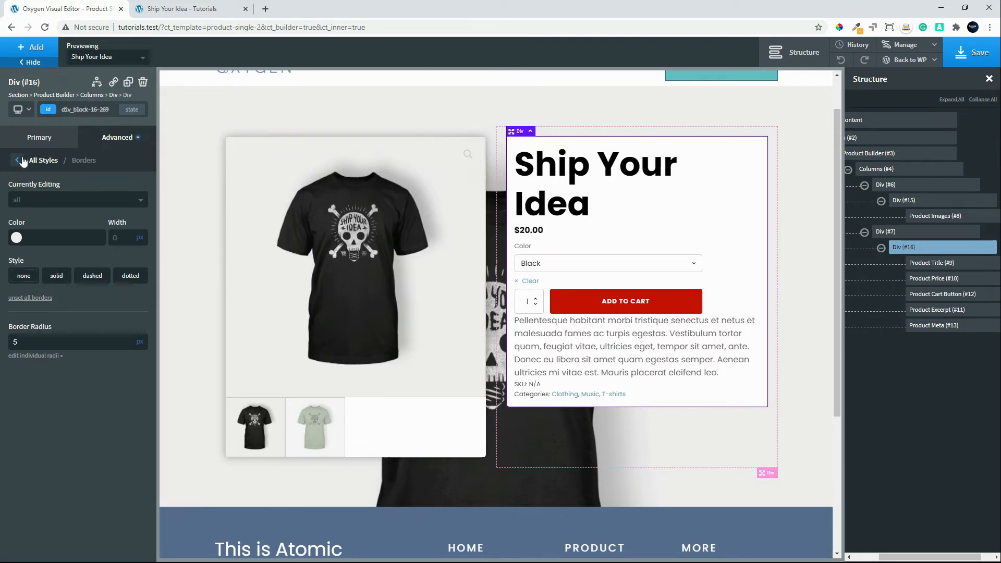
left_click(24, 140)
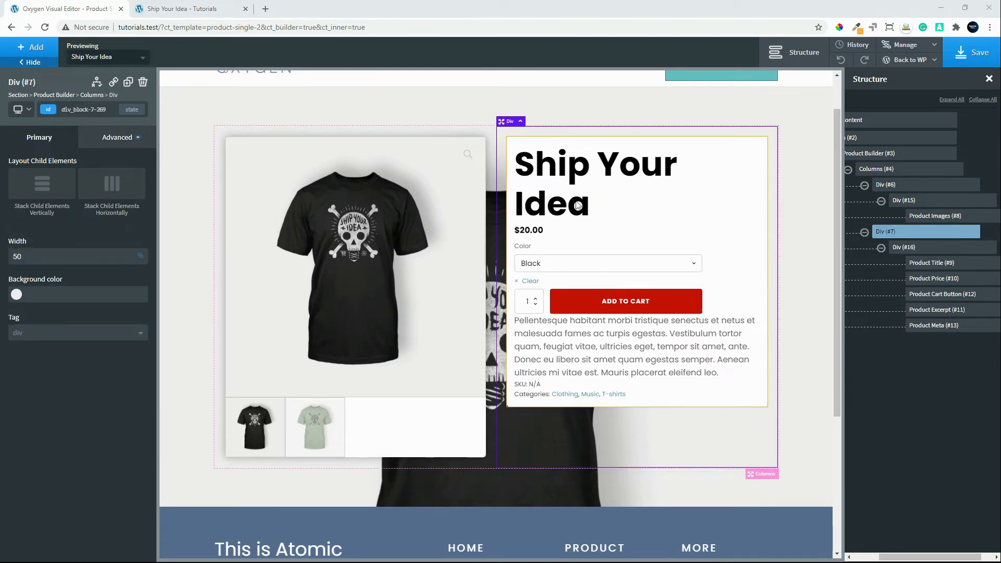
Step: Stack the second column div's child elements horizontally and set their vertical item alignment to Stretch
left_click(917, 247)
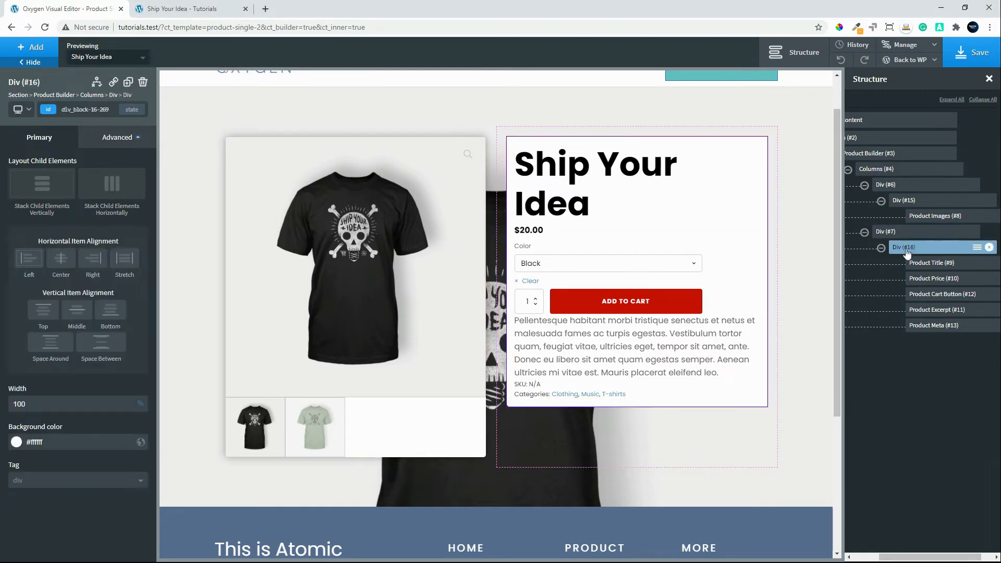
left_click(898, 233)
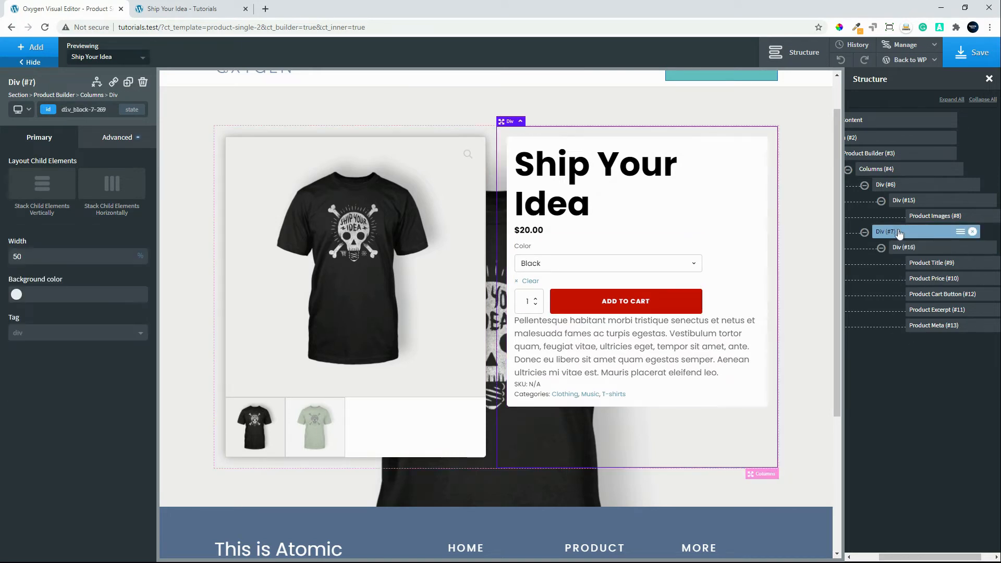
left_click(120, 187)
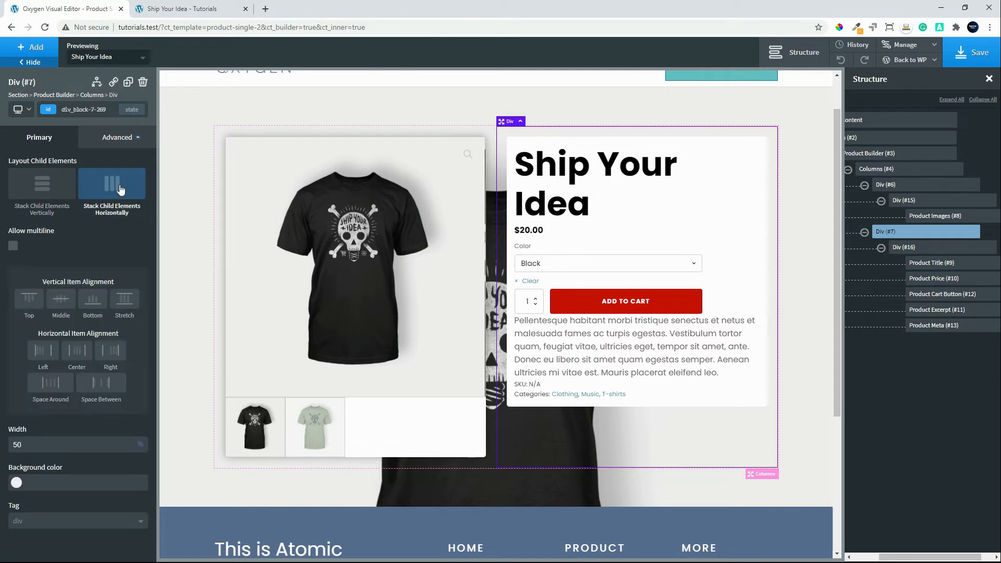
left_click(125, 300)
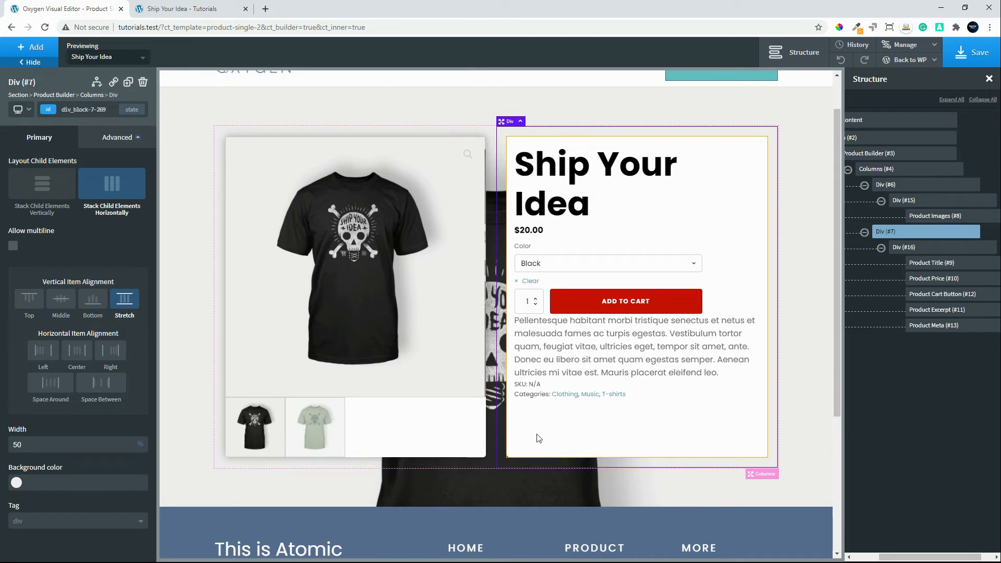
Step: Stack the product images column div's child elements horizontally with vertical item alignment set to Stretch
left_click(895, 185)
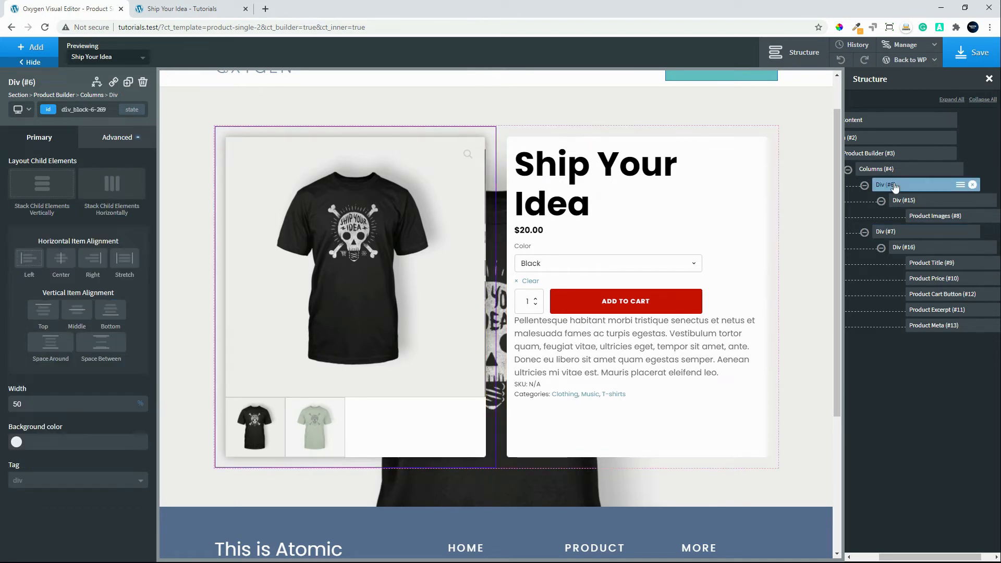
left_click(109, 187)
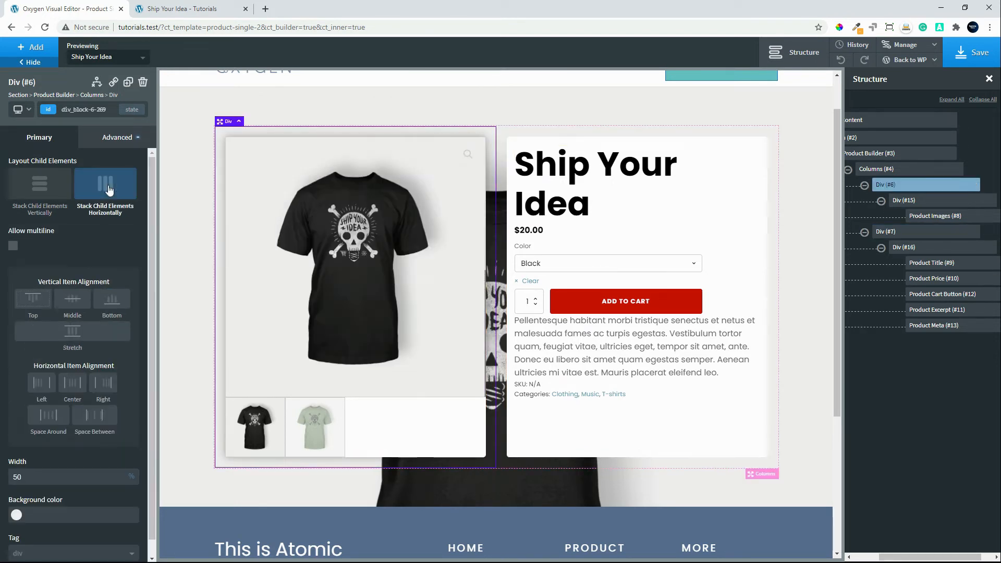
left_click(72, 334)
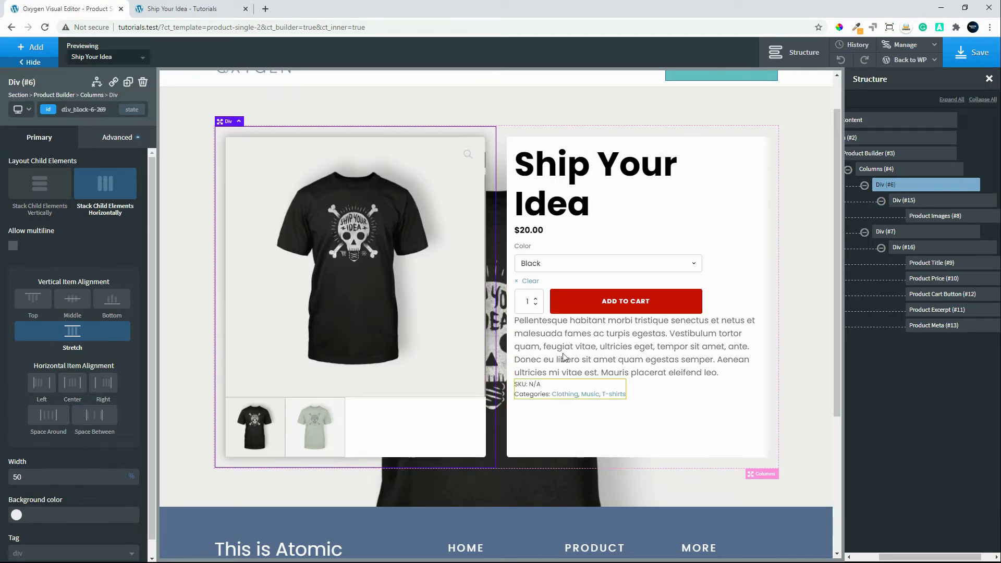
Step: Move the Product Excerpt above the Product Cart Button, directly below the Product Price
left_click(655, 358)
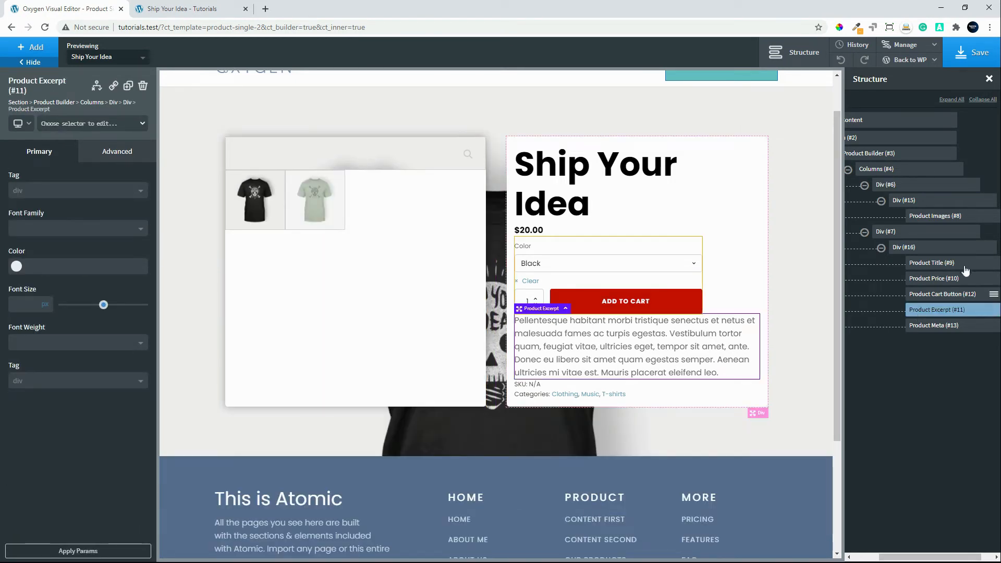
left_click_drag(921, 315, 926, 295)
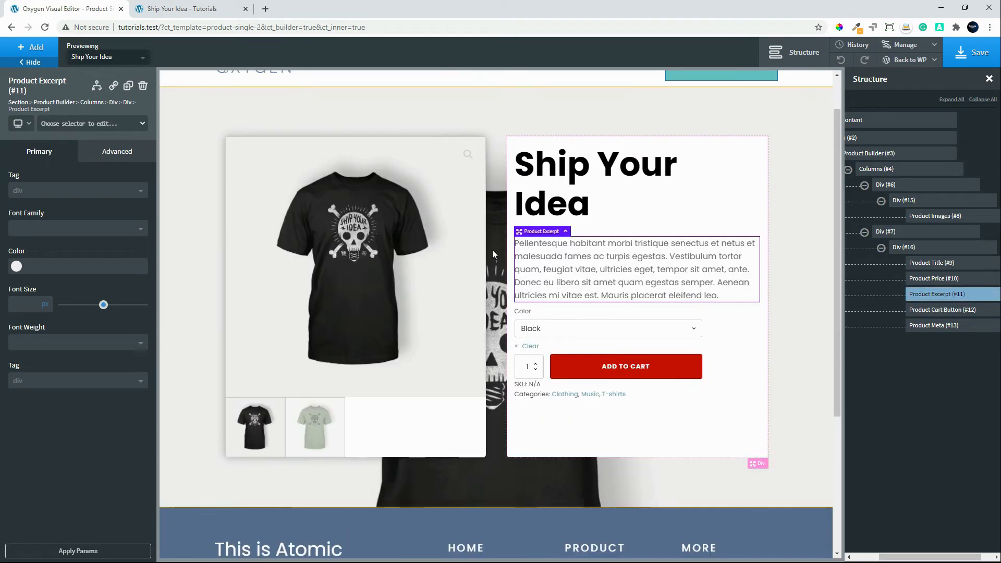
Step: Set the horizontal item alignment of the product details wrapper div to Center
left_click(680, 424)
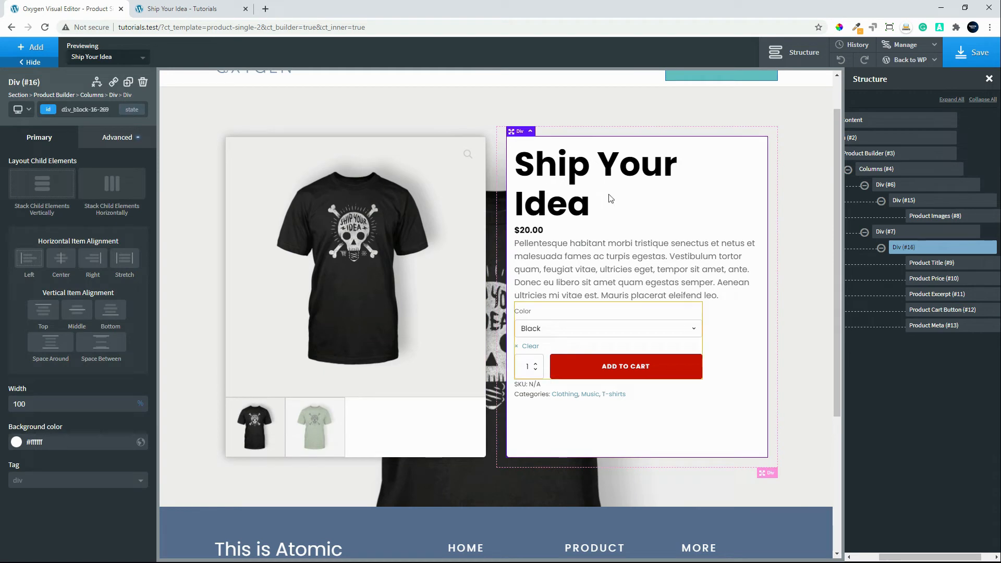
left_click(662, 224)
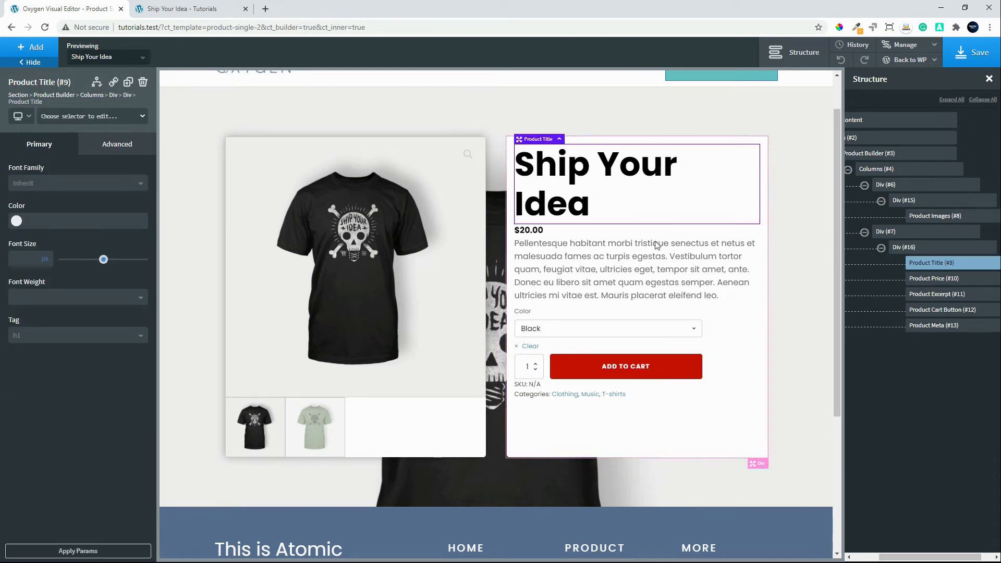
left_click(913, 248)
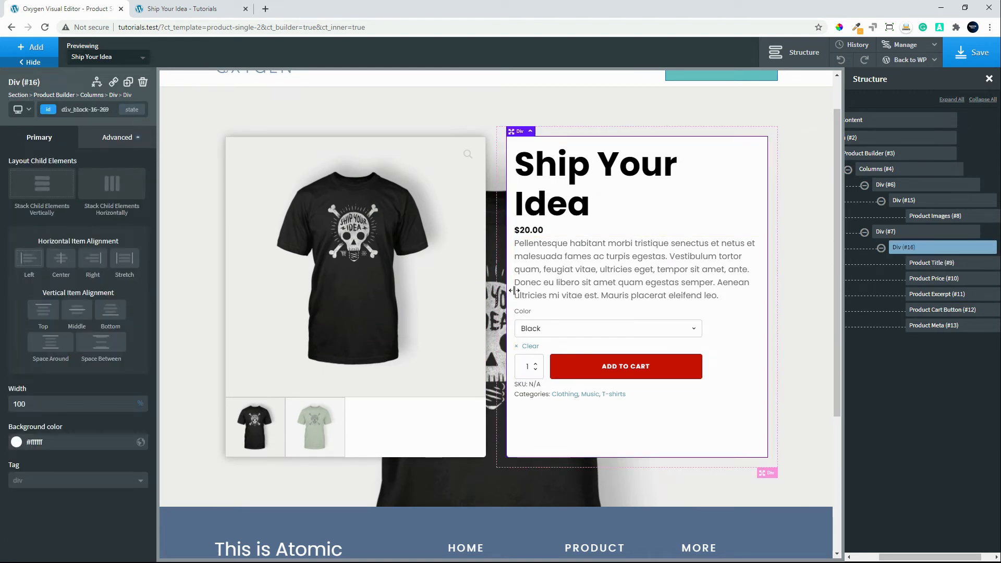
left_click(59, 261)
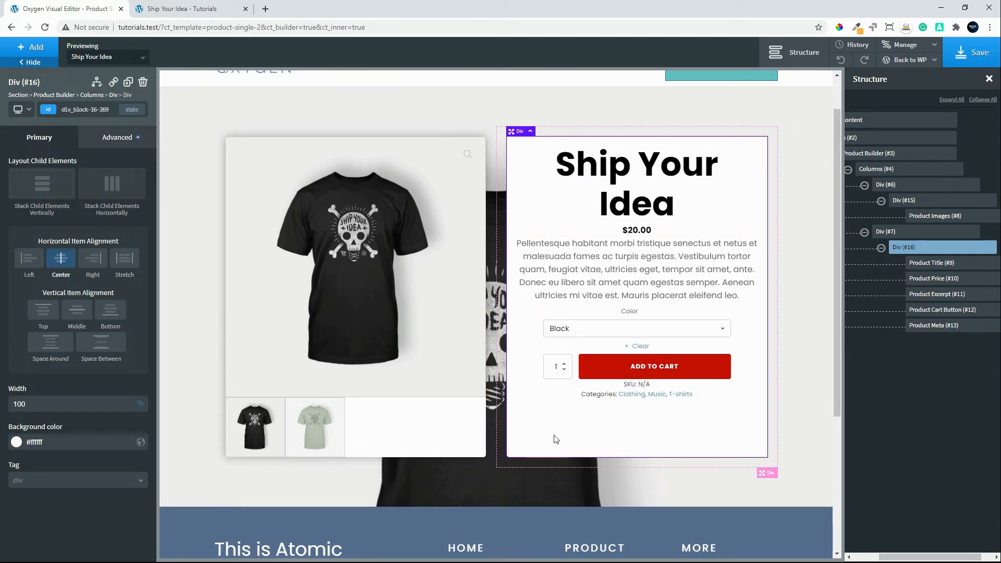
Step: Set the Product Title's font weight to 500
left_click(655, 211)
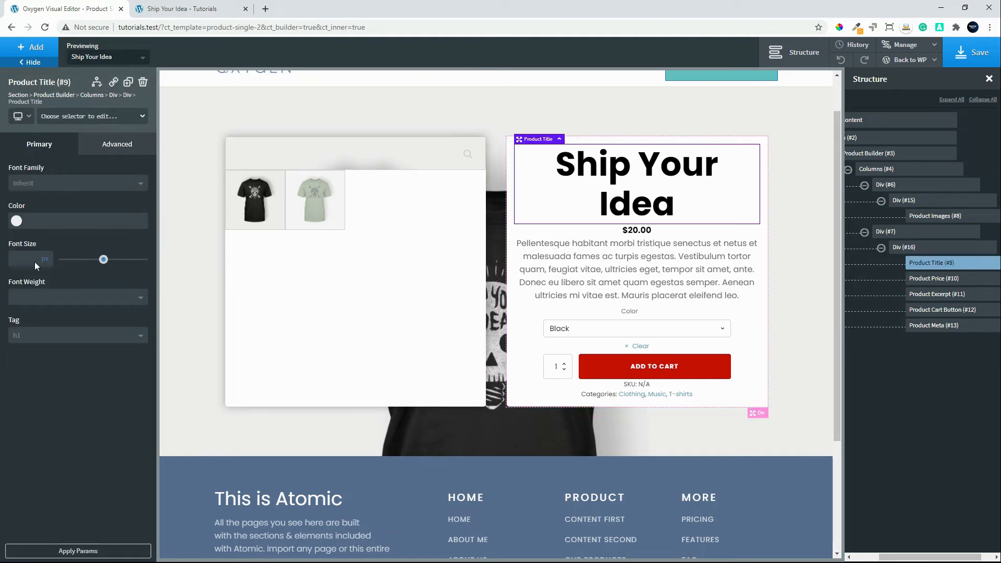
left_click(41, 306)
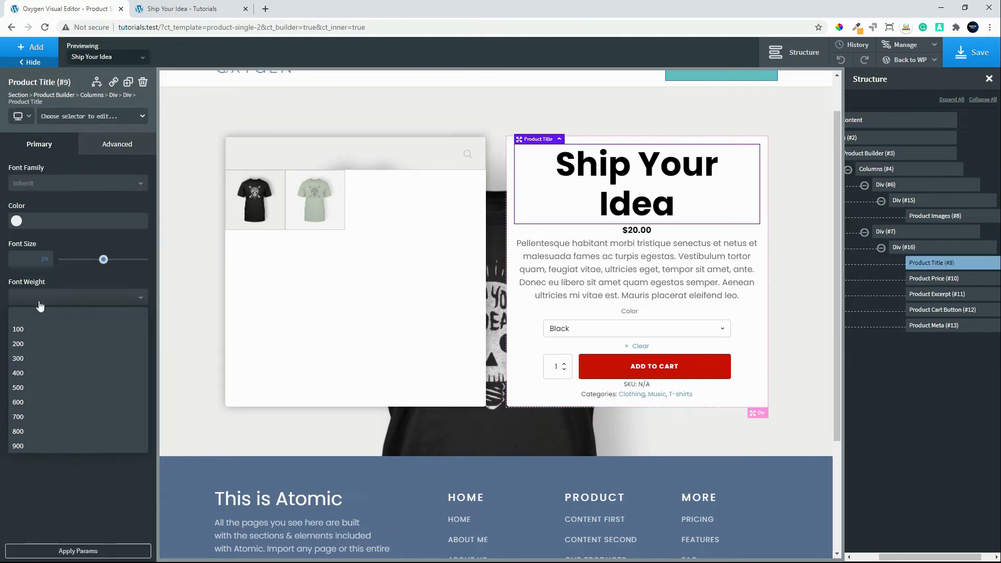
left_click(32, 393)
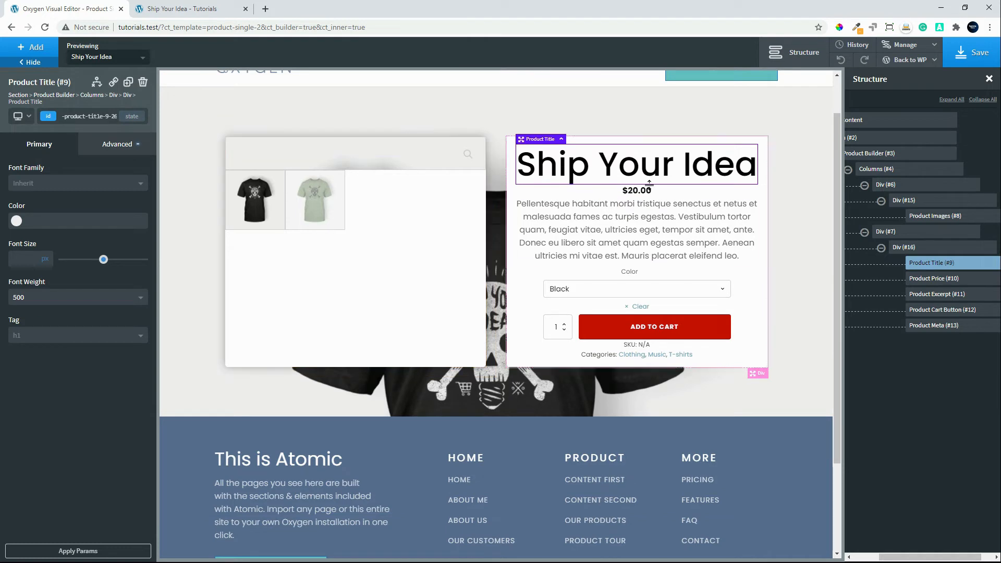
Step: Set the Product Price's font size to 30 px and its font weight to 500
left_click(641, 194)
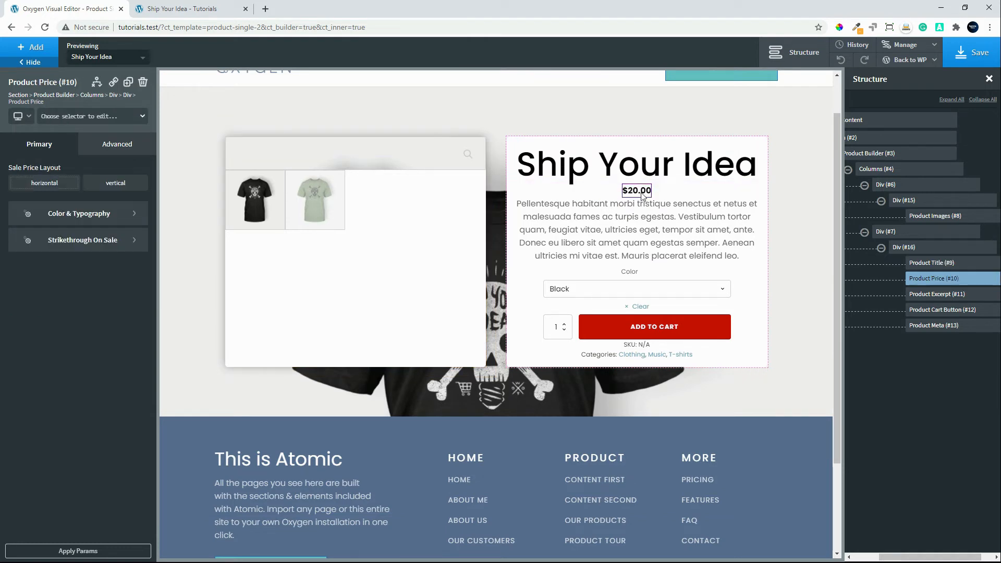
left_click(90, 218)
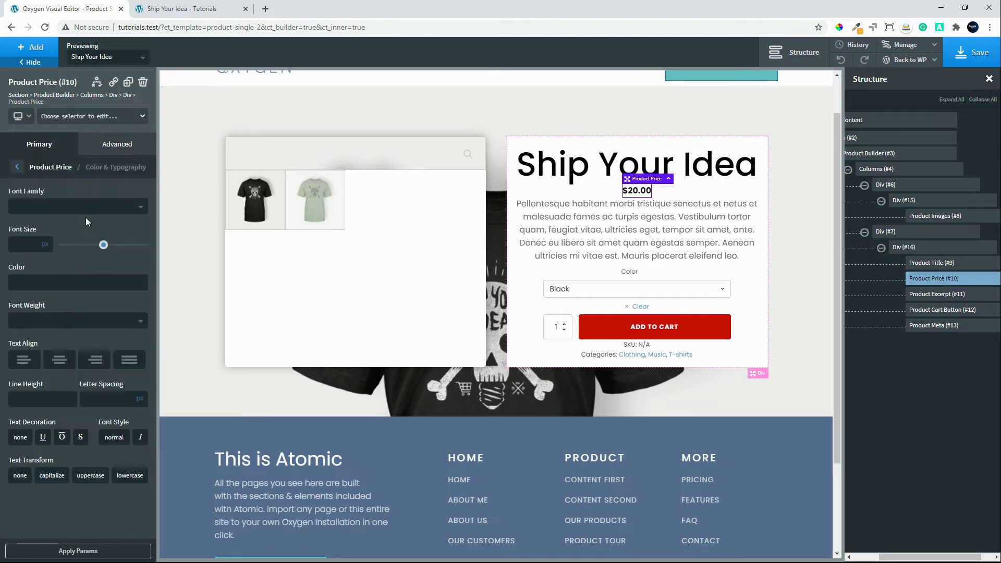
left_click(26, 248)
type("30")
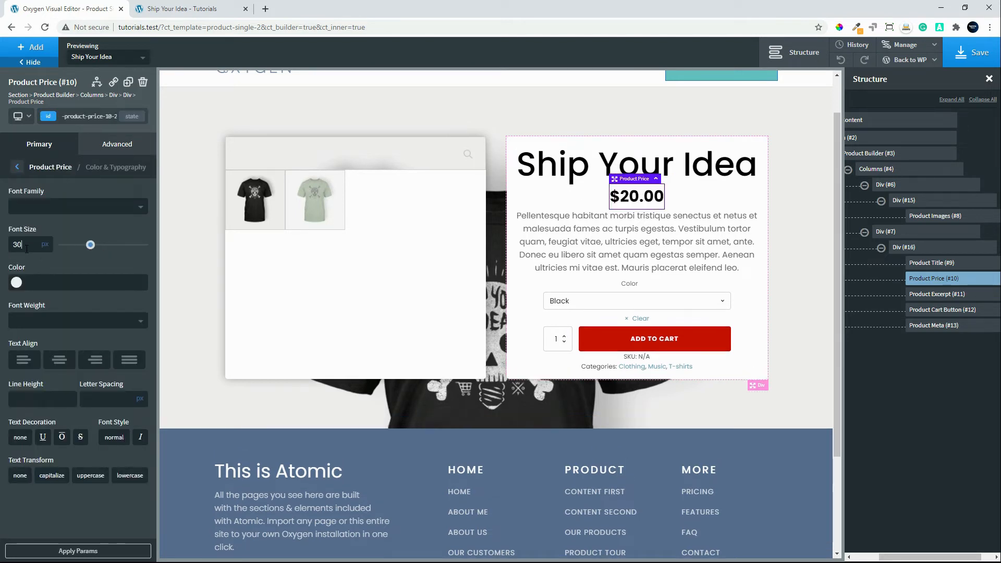
left_click(47, 325)
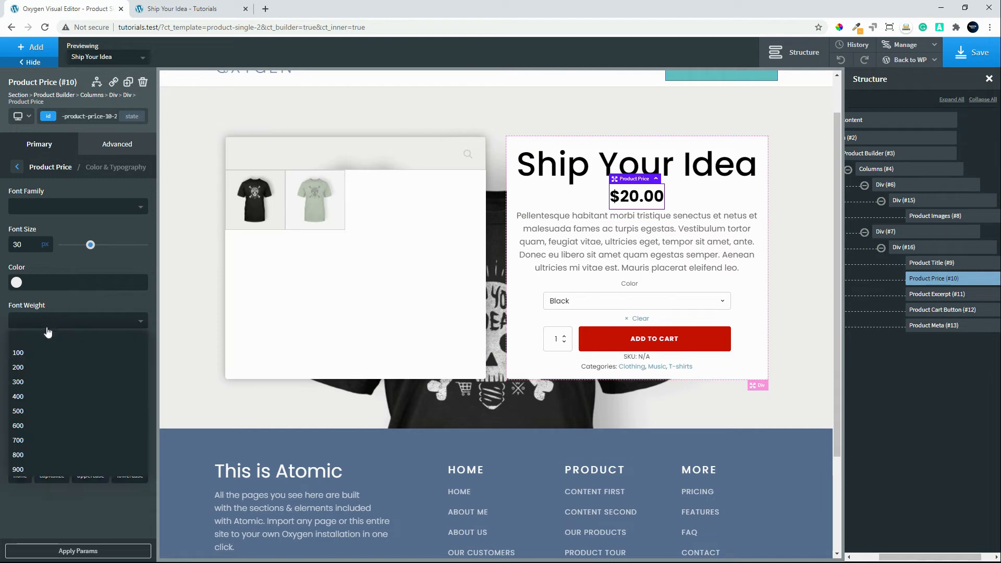
left_click(40, 412)
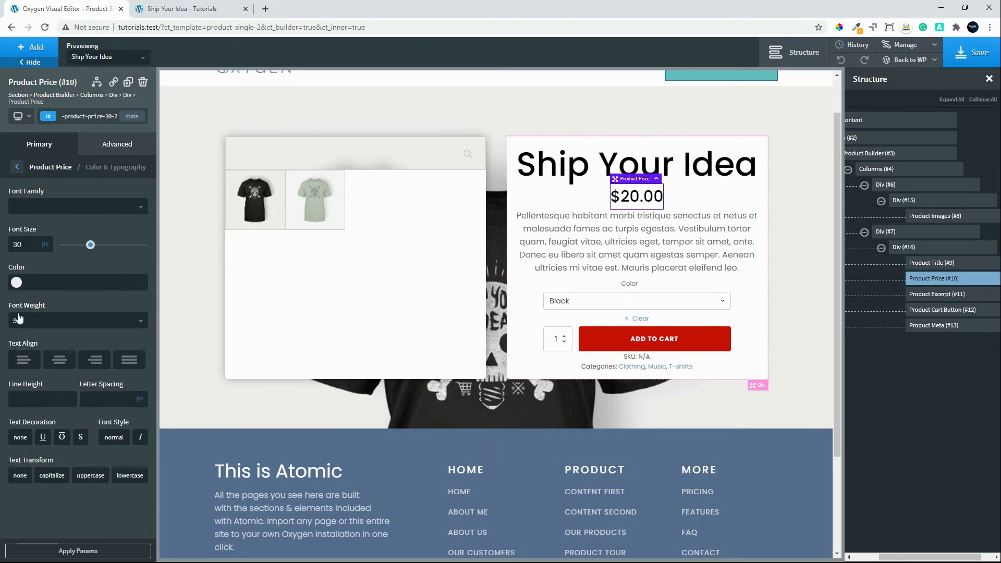
Step: Set the Product Price's text color to #ff0000 and select the Product Excerpt
left_click(15, 283)
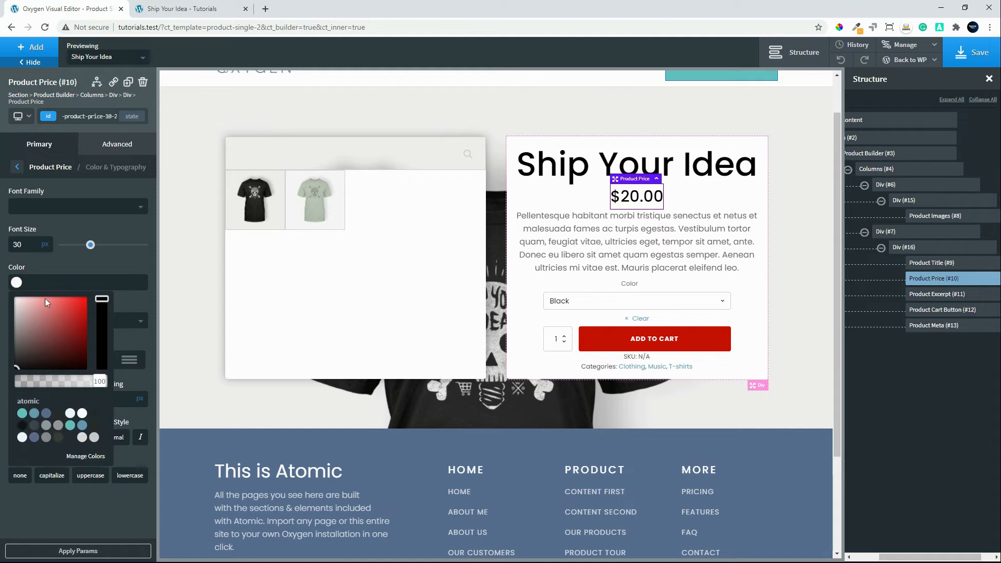
left_click(84, 298)
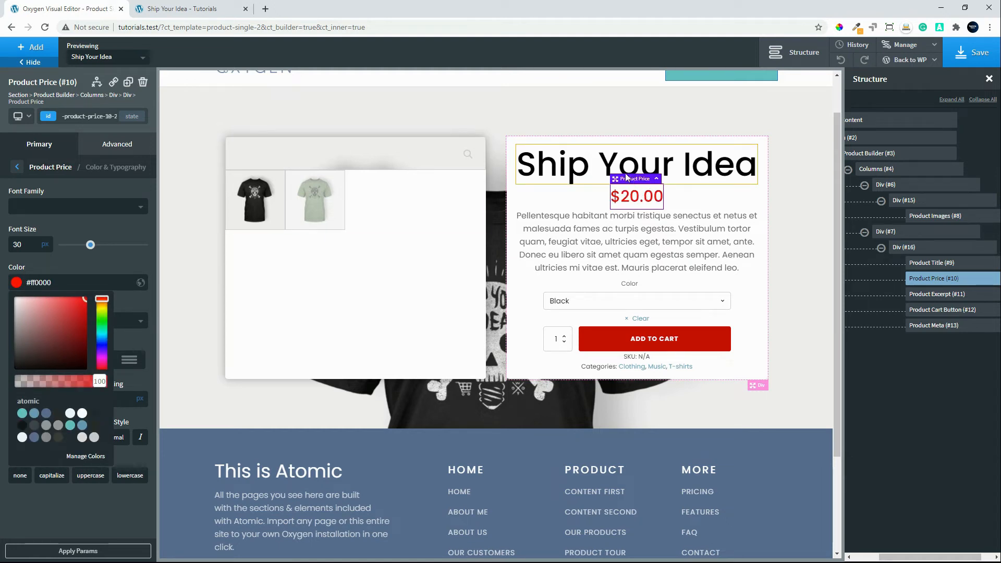
left_click(591, 259)
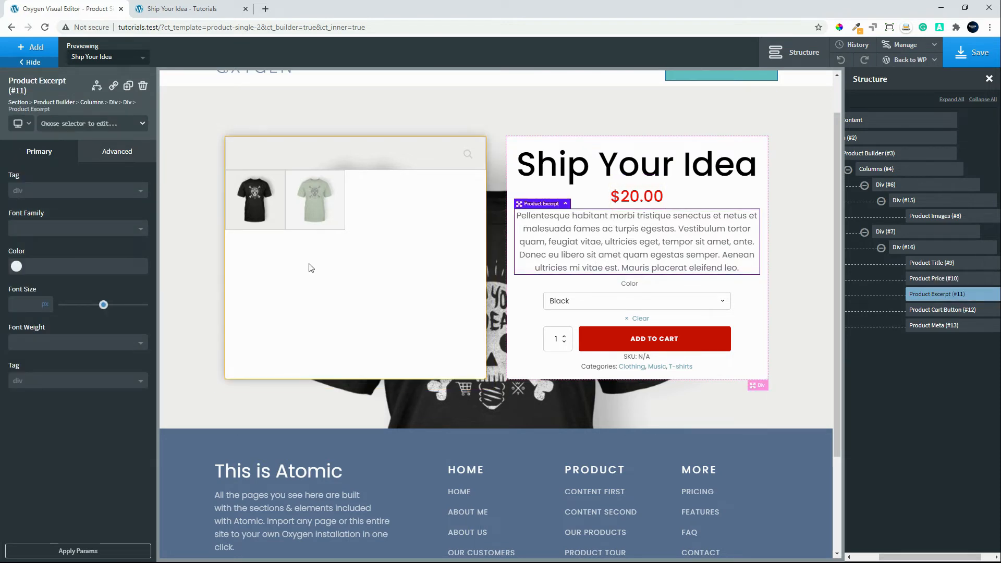
Step: Set the Product Excerpt's bottom margin to 20 px
left_click(105, 157)
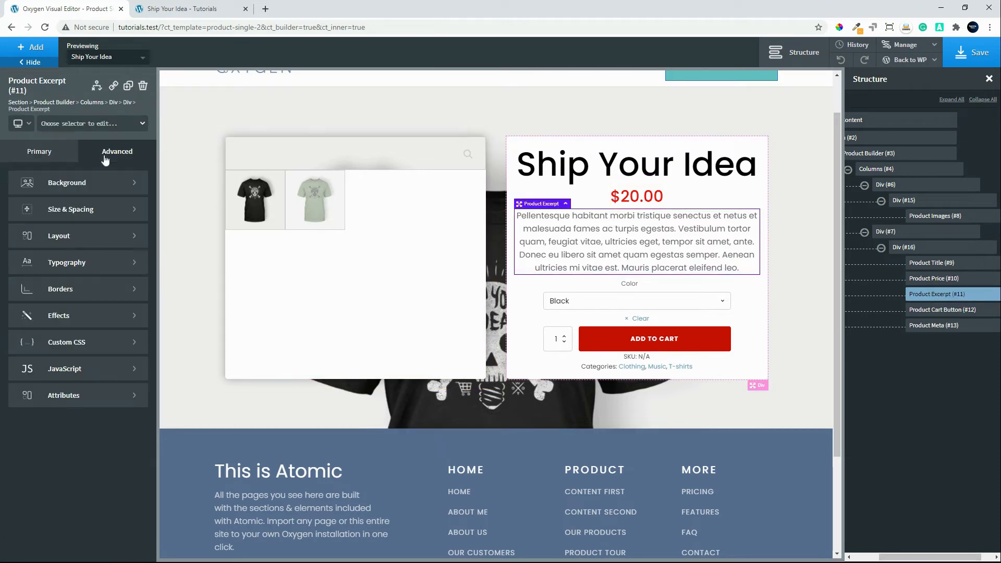
left_click(73, 210)
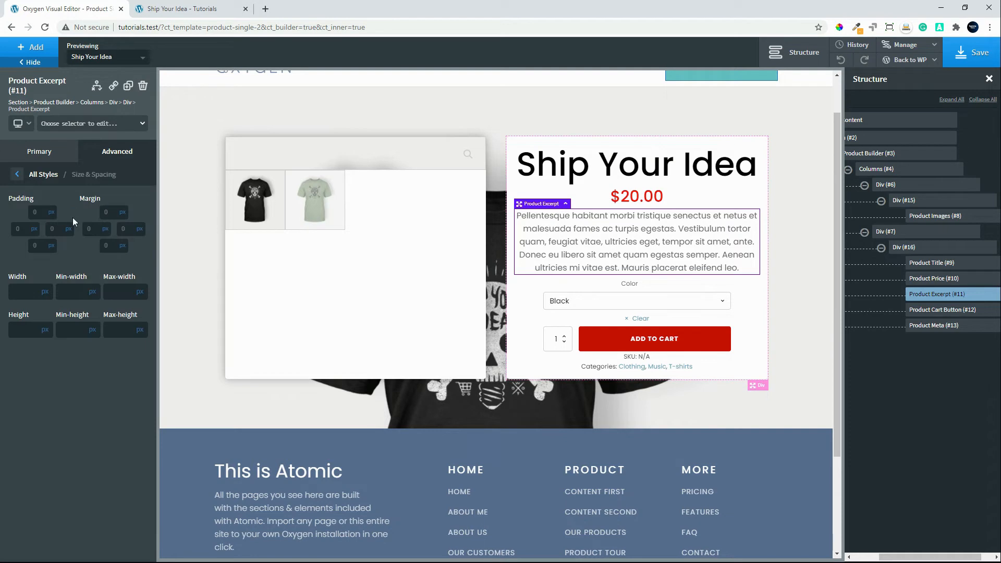
left_click(106, 245)
type("20")
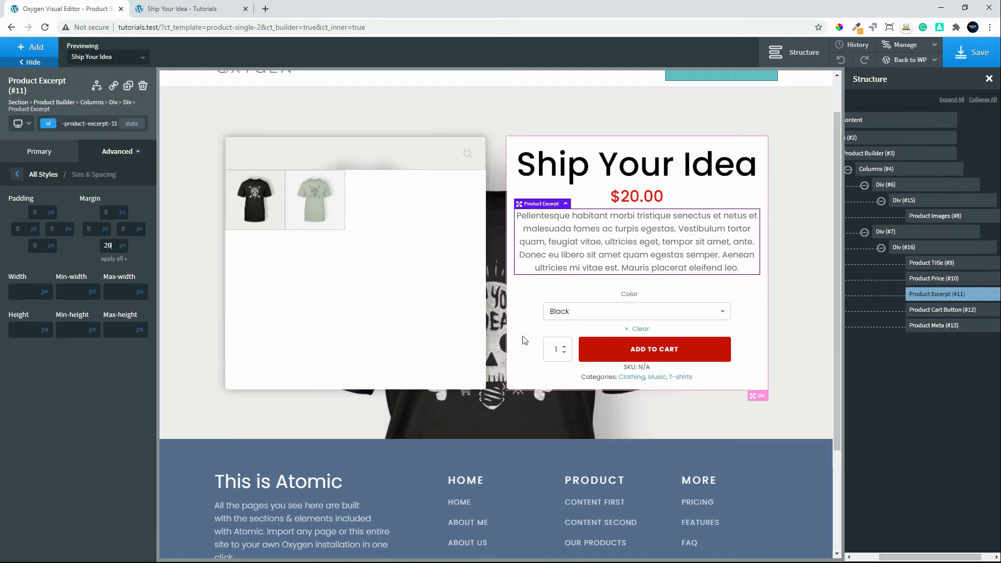
Step: Set the Product Cart Button's bottom margin to 20 px
left_click(523, 333)
left_click(584, 334)
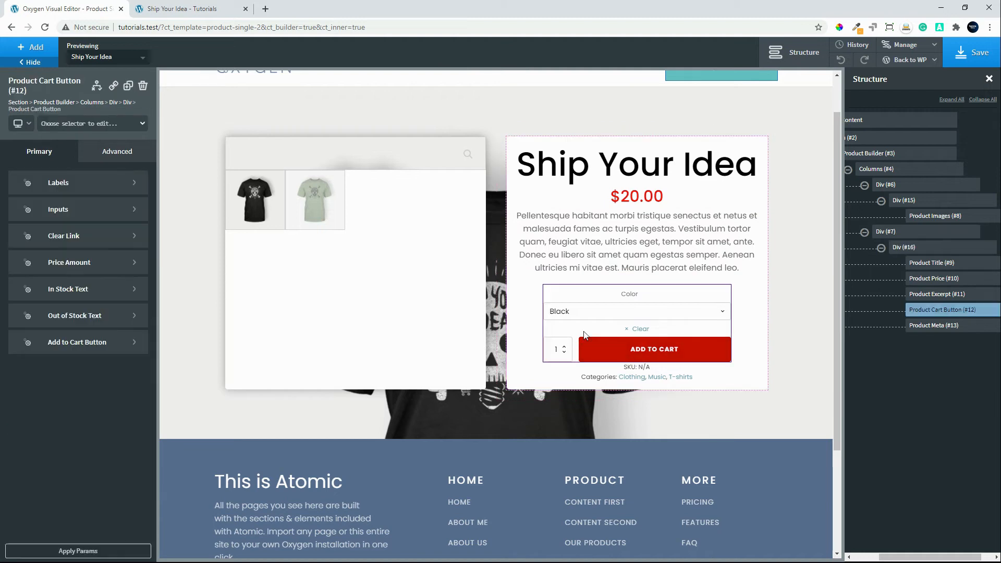
left_click(115, 152)
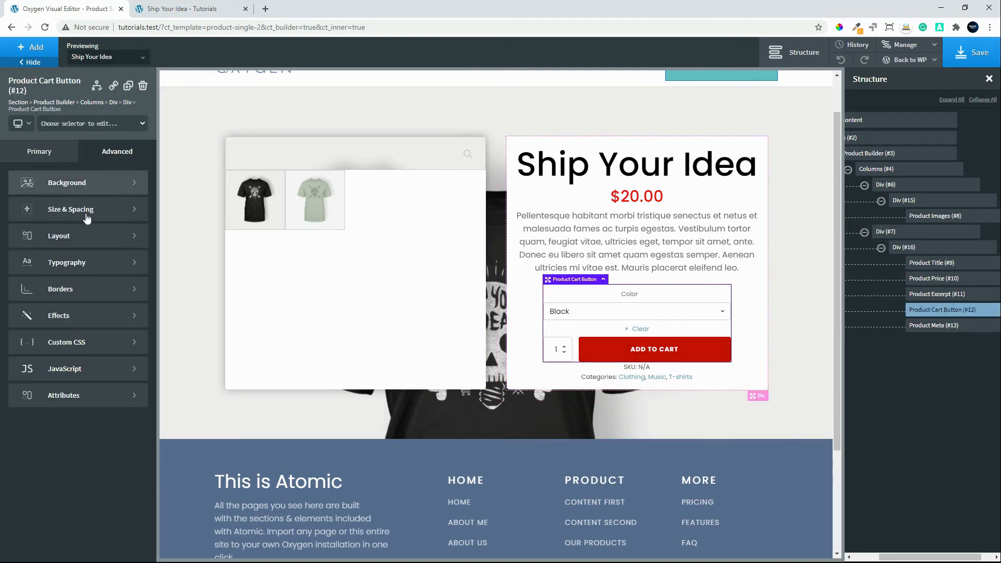
left_click(88, 211)
left_click(107, 245)
type("20")
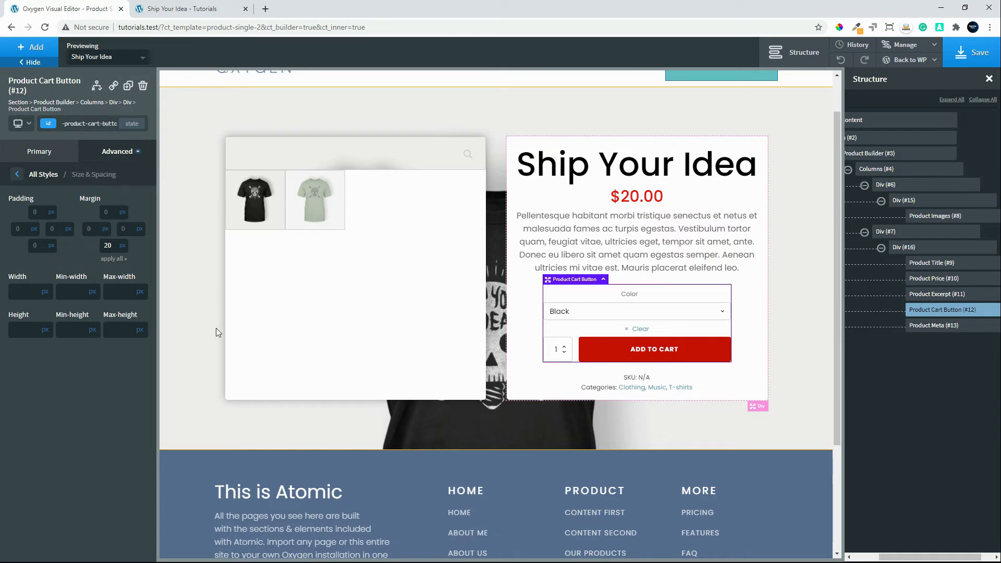
Step: Wrap the Product Cart Button element in a new div
left_click(745, 380)
left_click(580, 312)
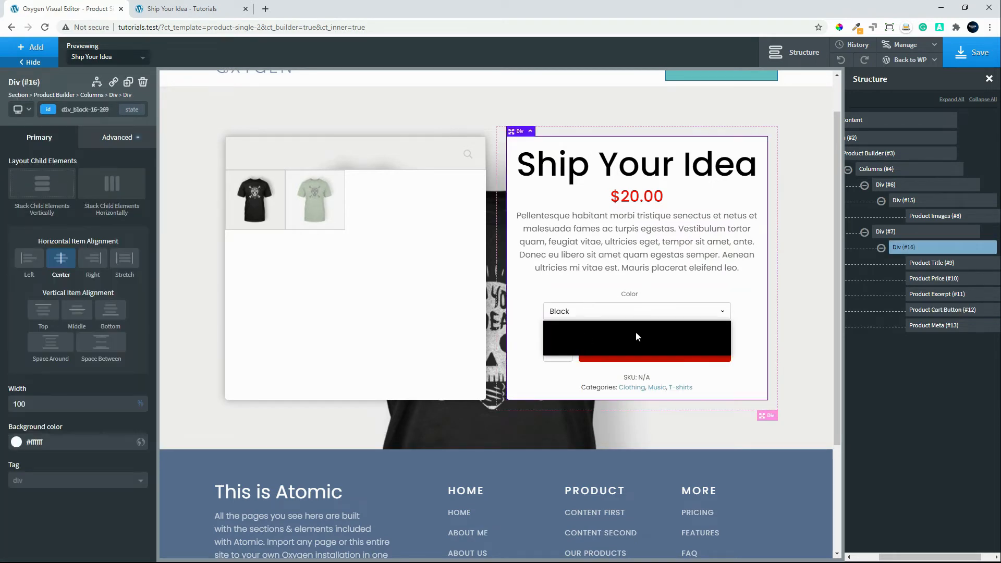
left_click(664, 293)
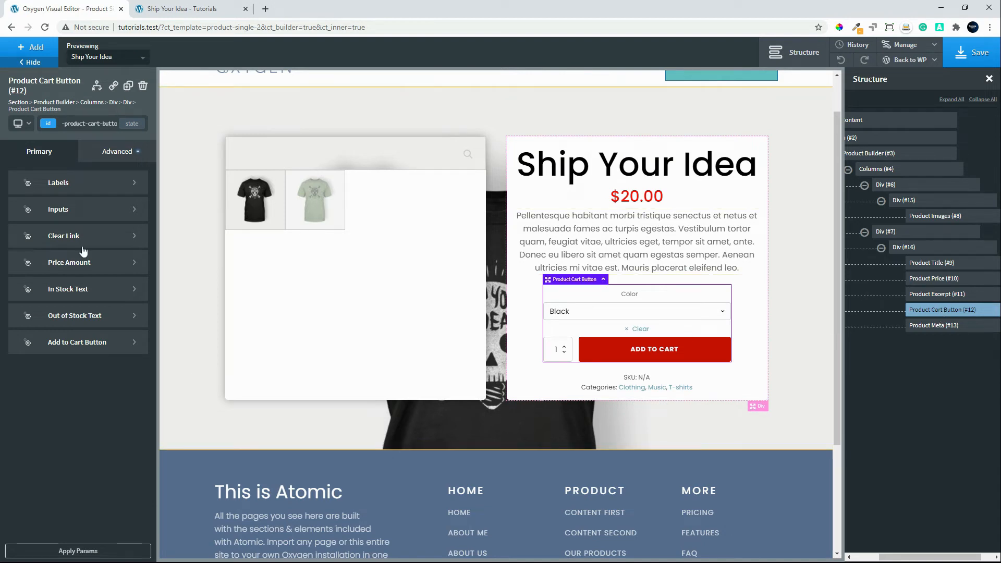
left_click(108, 152)
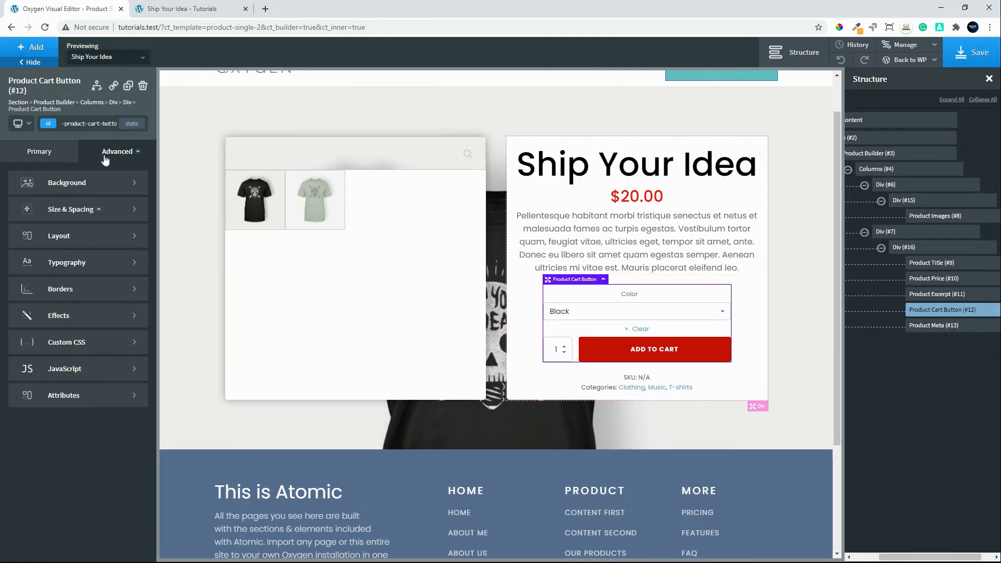
left_click(971, 313)
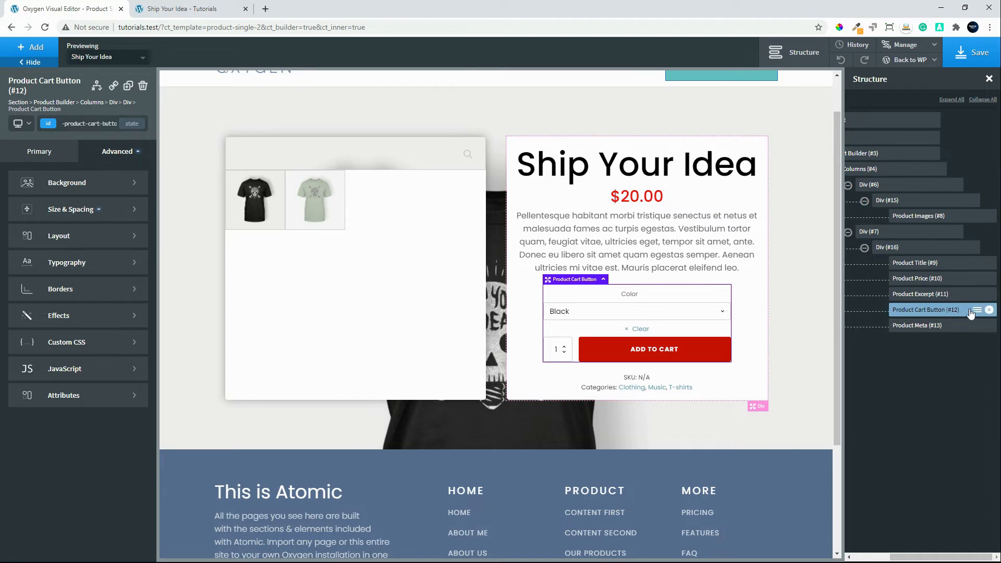
left_click(973, 311)
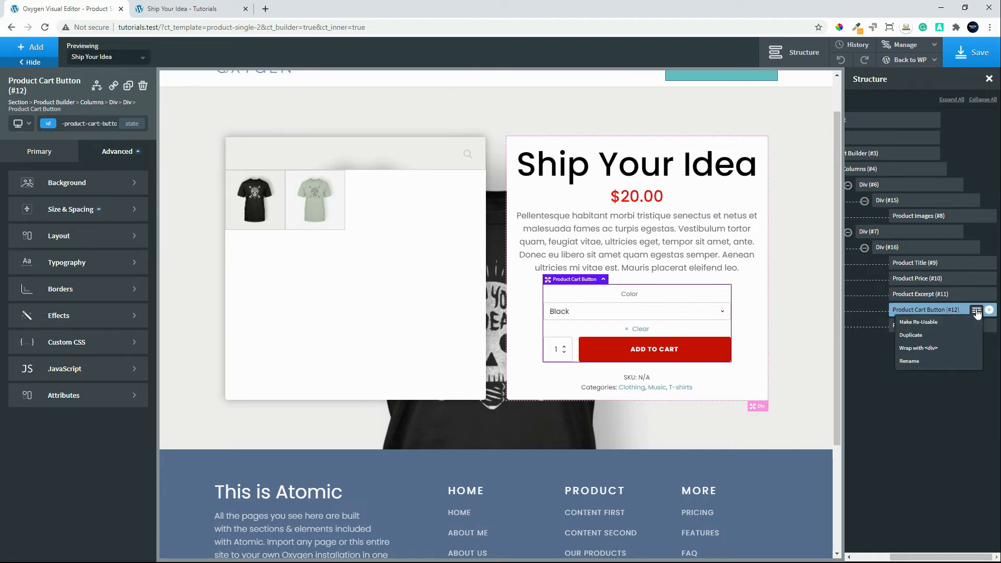
left_click(949, 354)
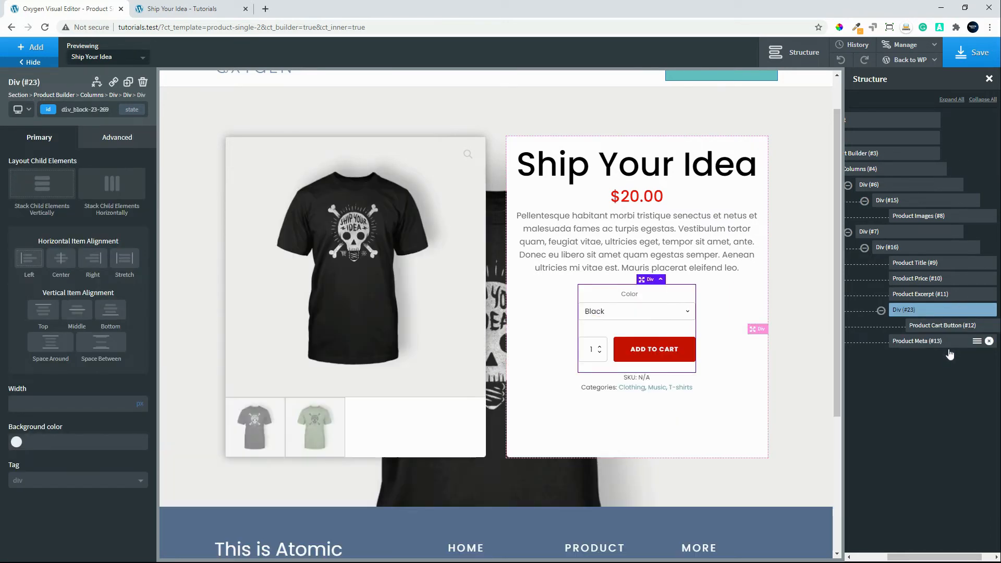
Step: Set the cart button wrapper div's width to 100% and its horizontal item alignment to Center
left_click(141, 401)
left_click(52, 408)
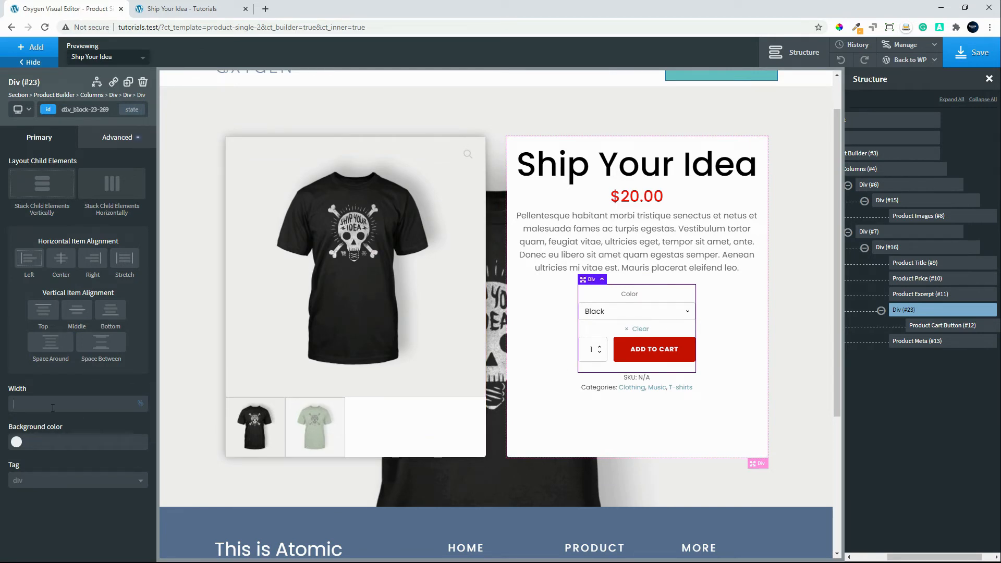
type("100")
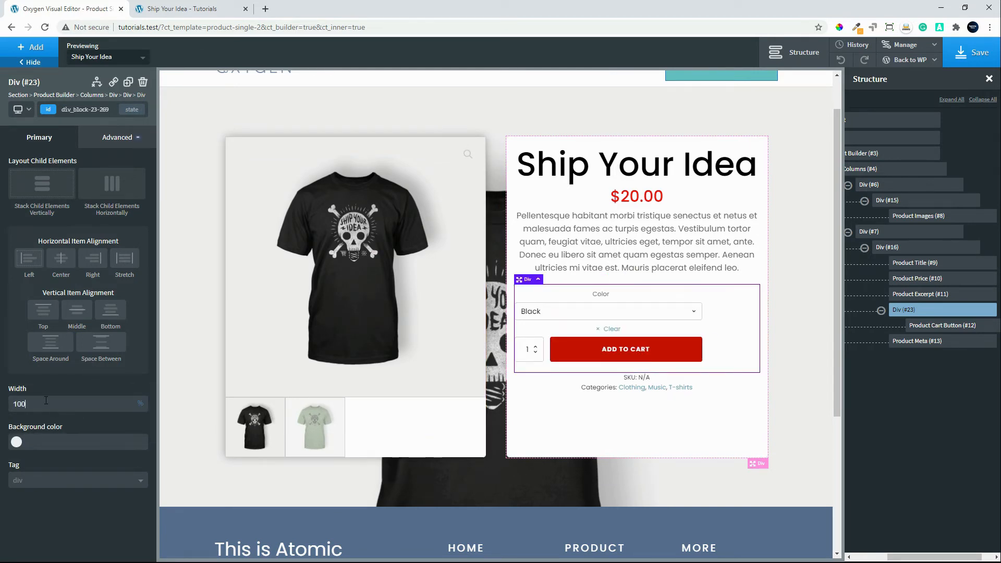
left_click(69, 263)
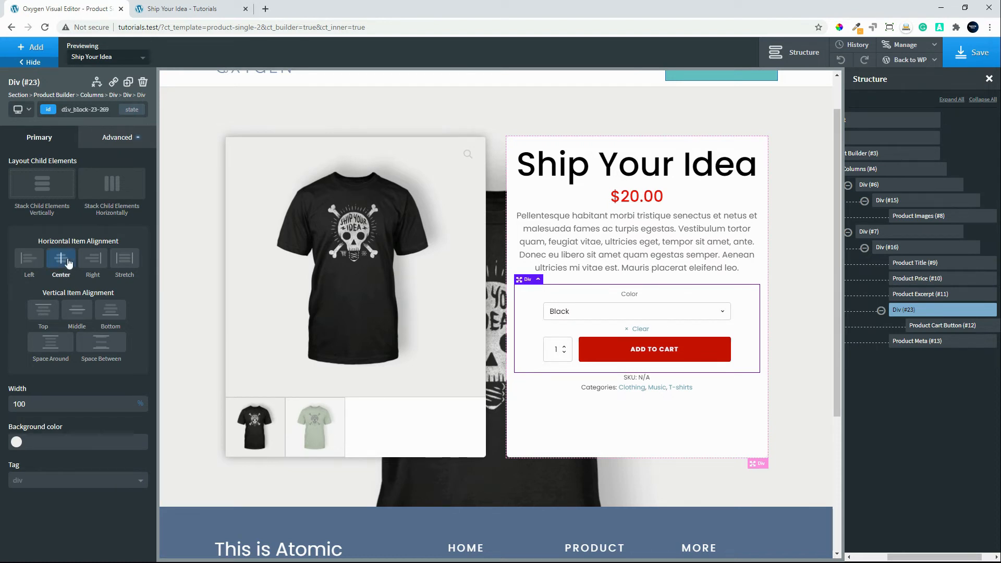
Step: Set the cart button wrapper div's bottom margin to 20 px
left_click(116, 141)
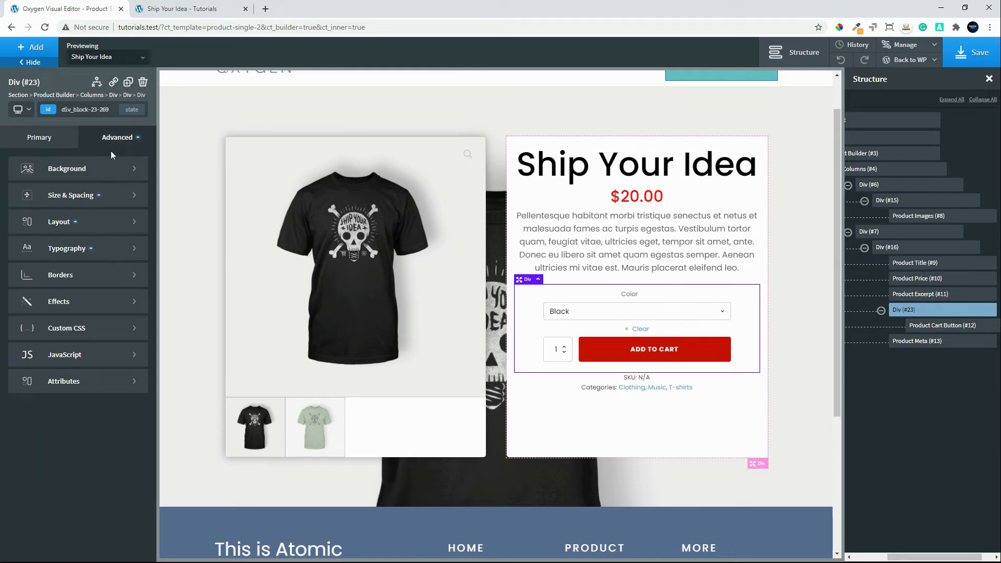
left_click(95, 202)
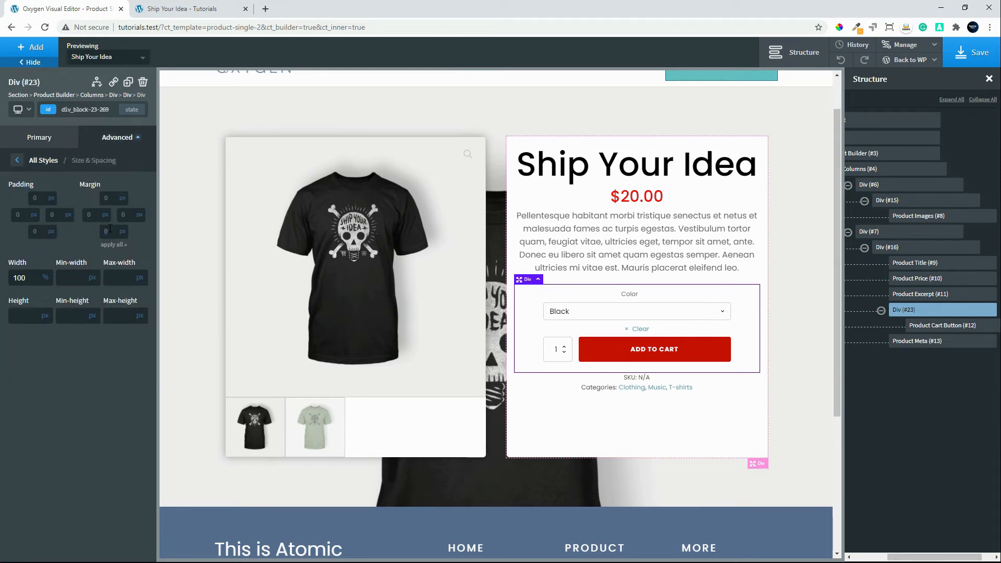
left_click(109, 229)
type("20")
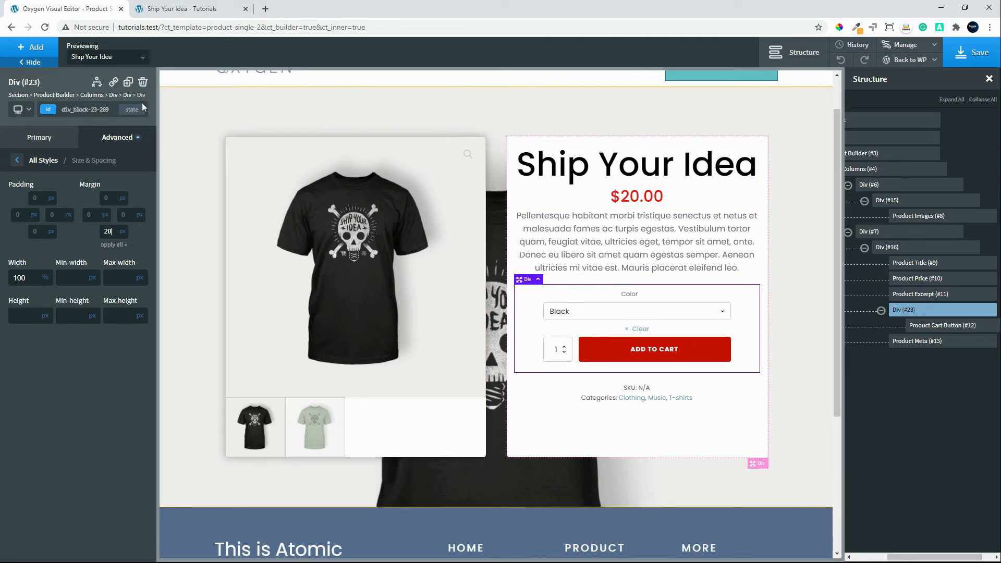
Step: Set the cart button wrapper div's box shadow color to rgba(0,0,0,0.3)
left_click(35, 141)
left_click(92, 135)
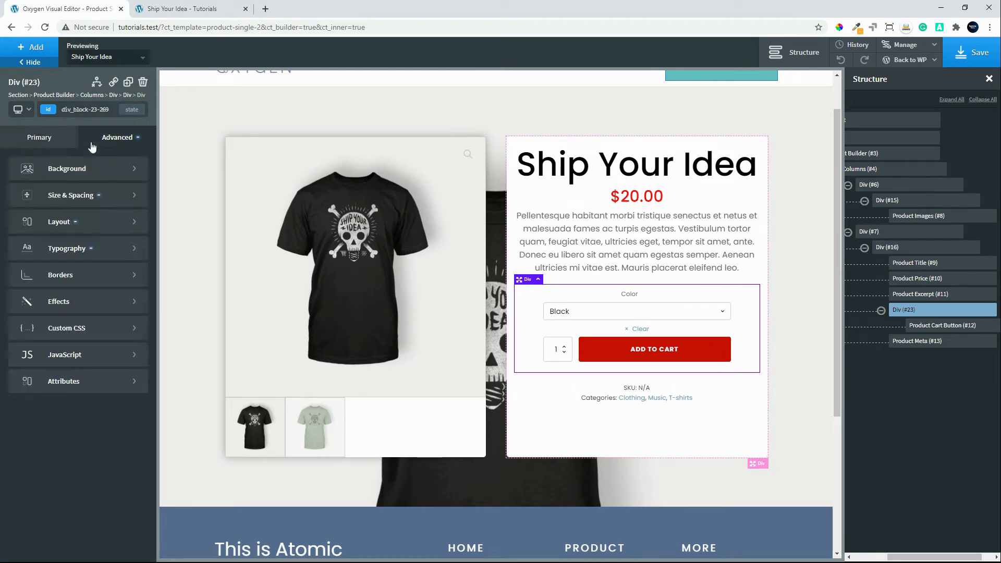
left_click(60, 304)
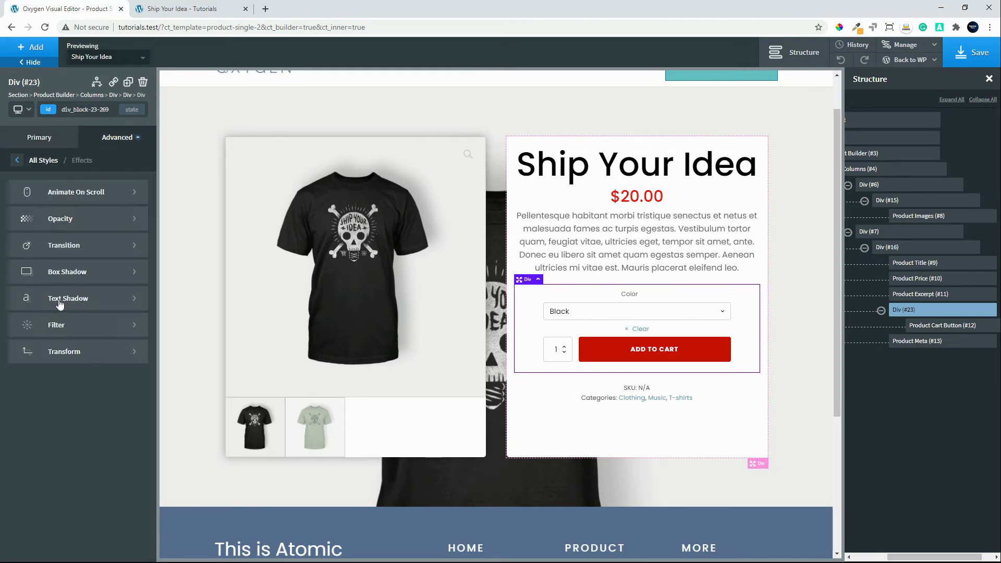
left_click(61, 276)
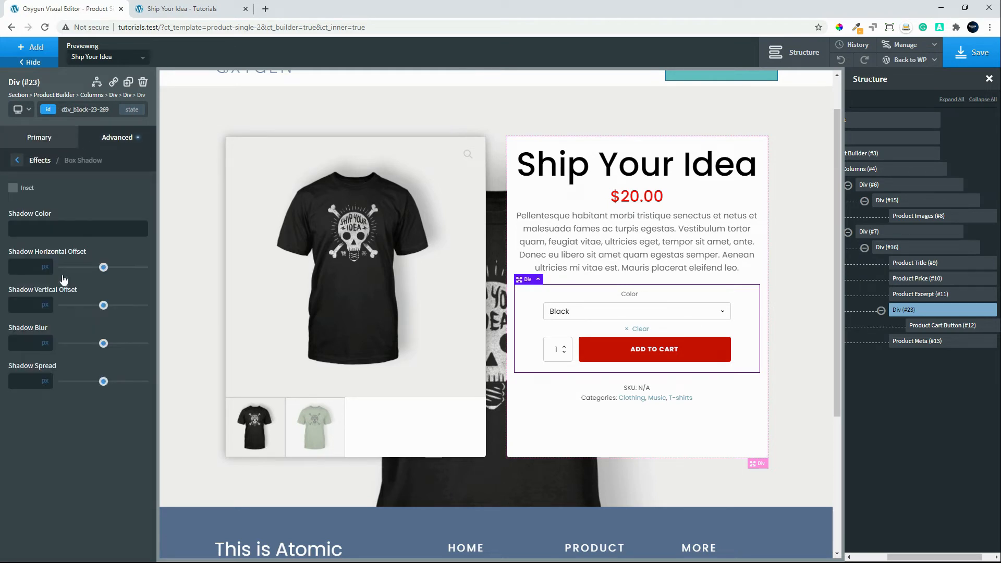
left_click(21, 235)
left_click_drag(102, 329, 51, 341)
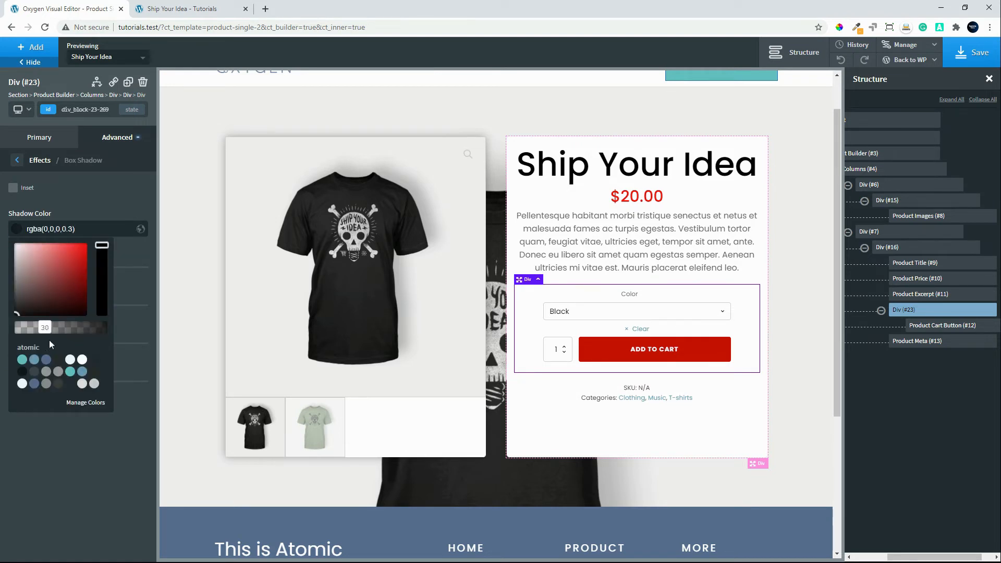
Step: Set the cart wrapper's box shadow to 0 px horizontal and vertical offsets and 15 px blur, trying Inset and leaving it off
left_click(71, 202)
left_click(13, 188)
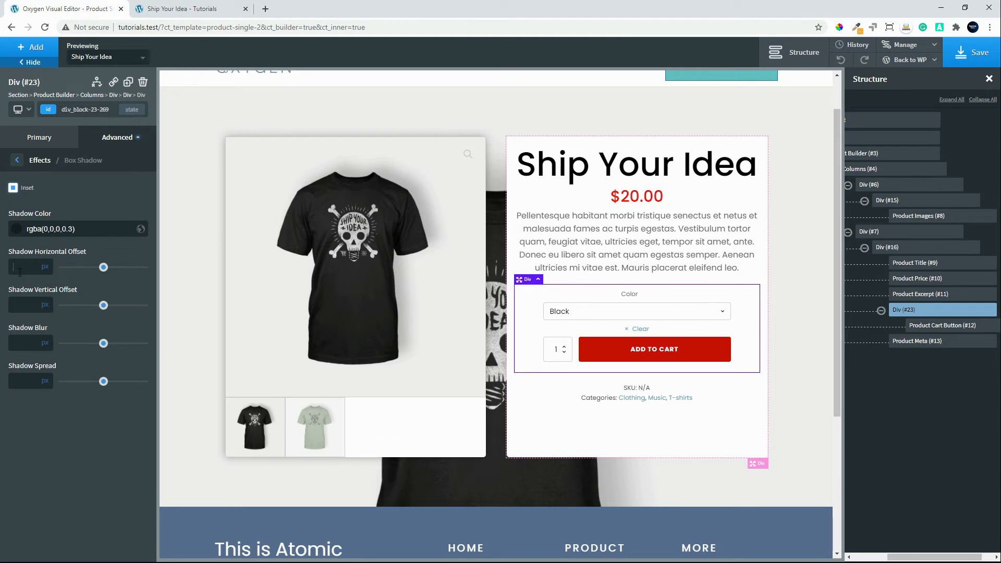
type("0")
left_click(20, 343)
type("15")
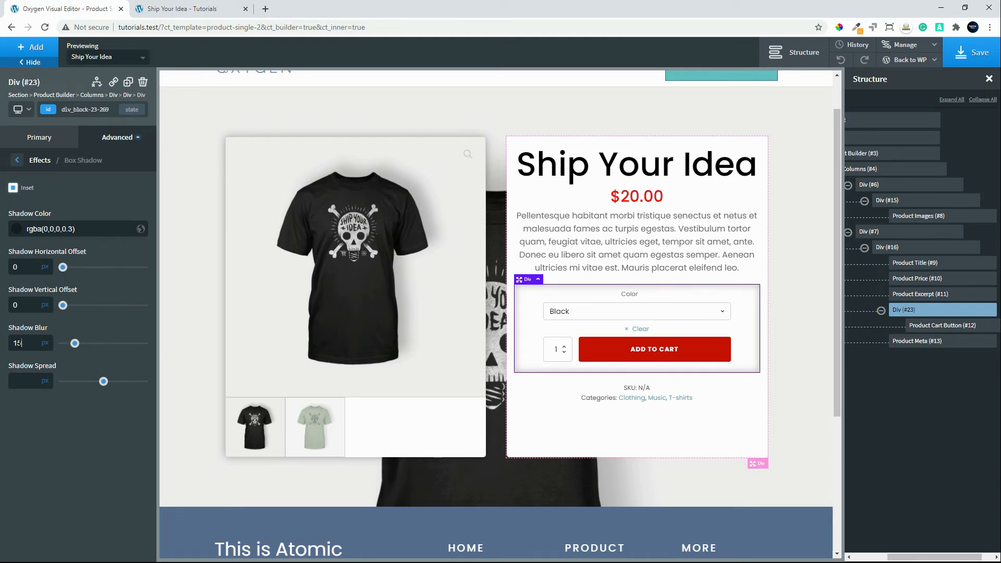
left_click(13, 188)
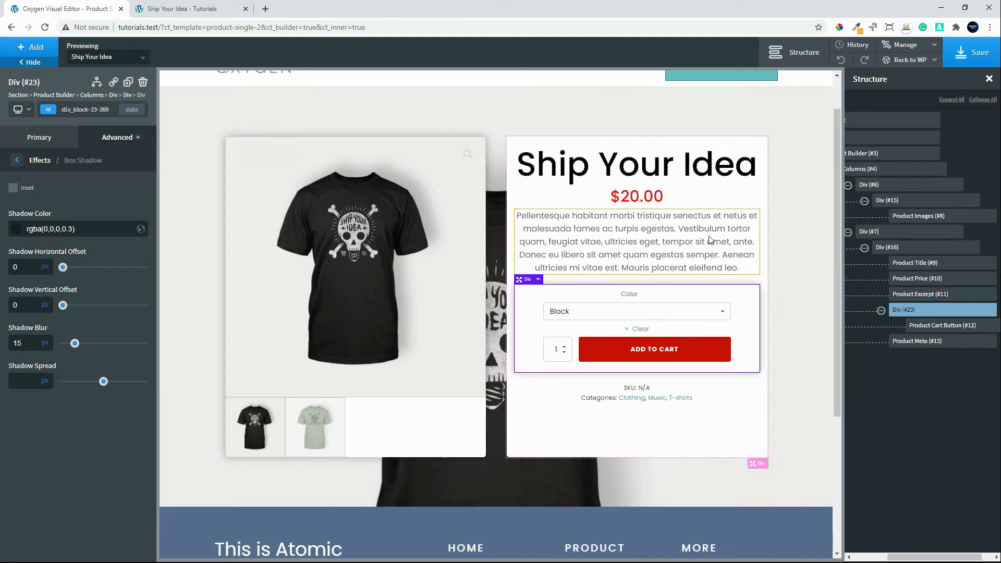
Step: Clear the cart button wrapper div's box shadow color, horizontal and vertical offsets, and blur
left_click(740, 421)
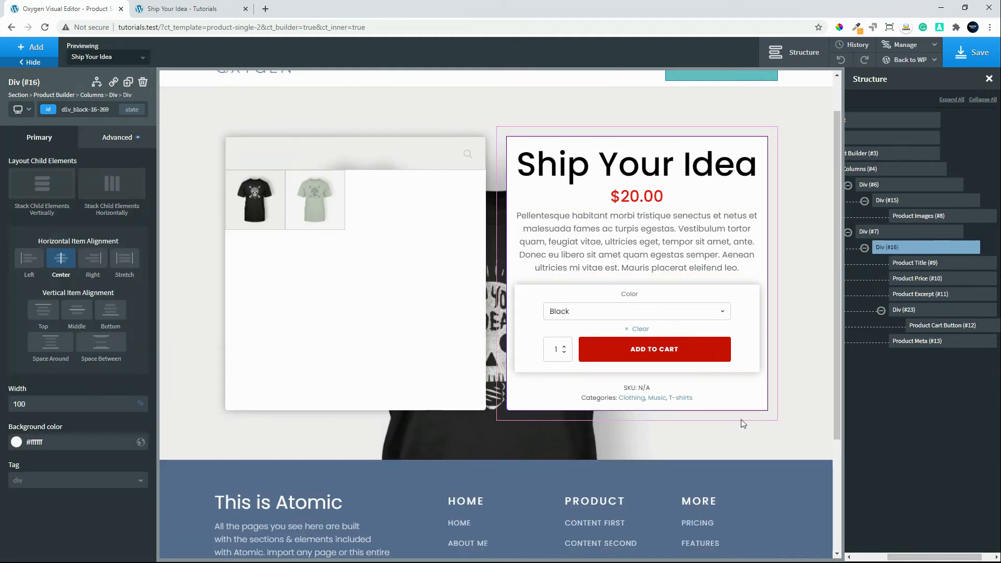
left_click(745, 295)
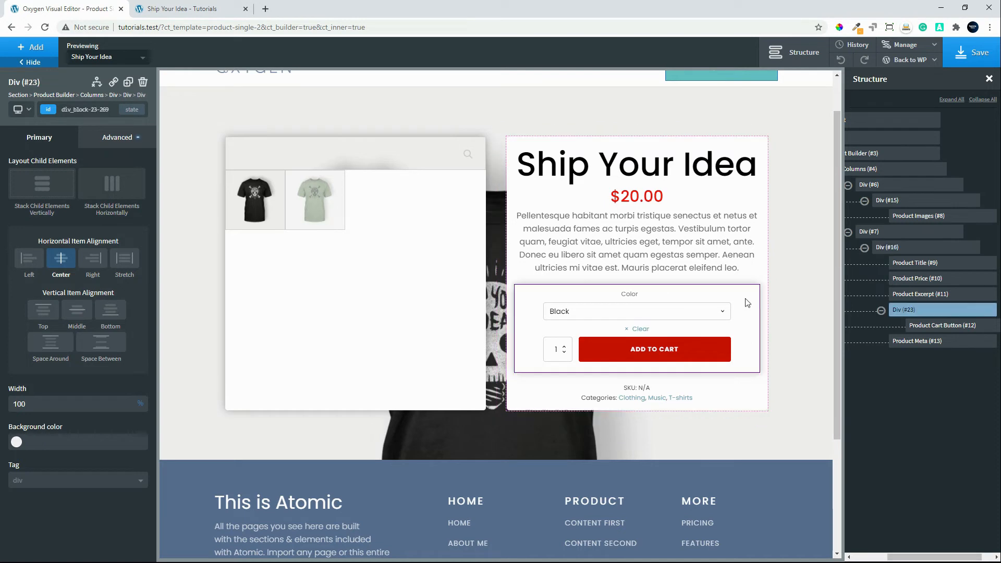
left_click(113, 143)
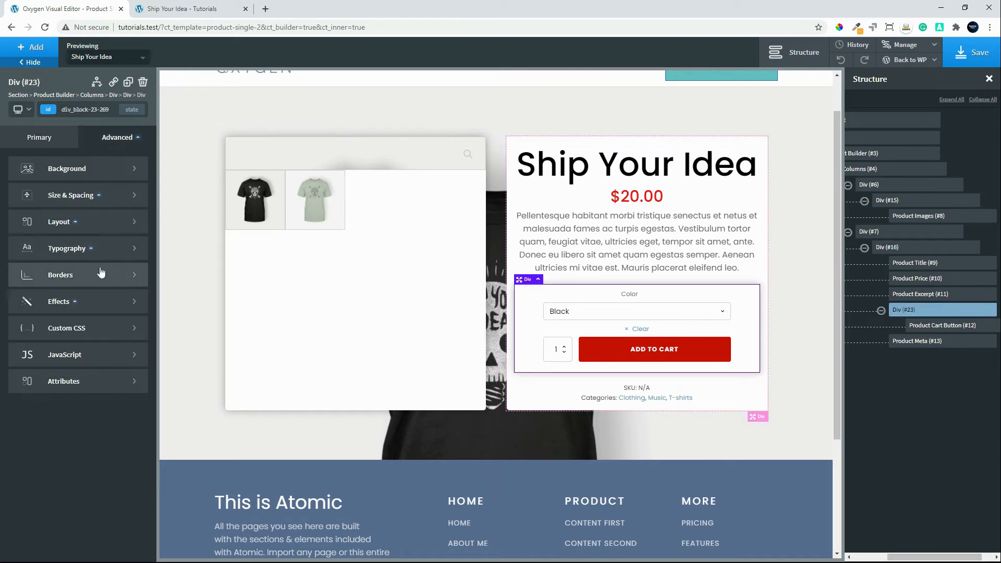
left_click(71, 312)
left_click(37, 272)
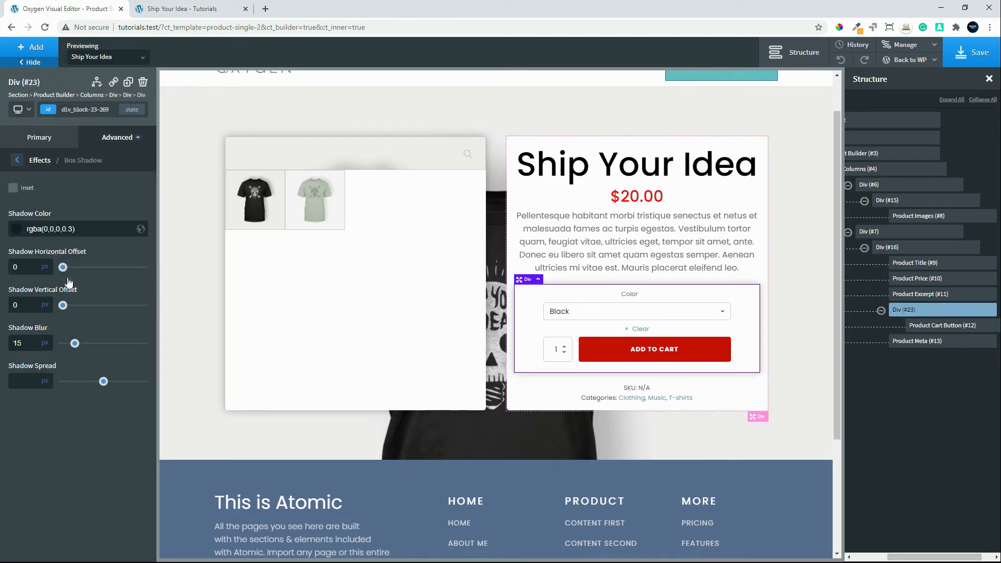
triple_click(97, 223)
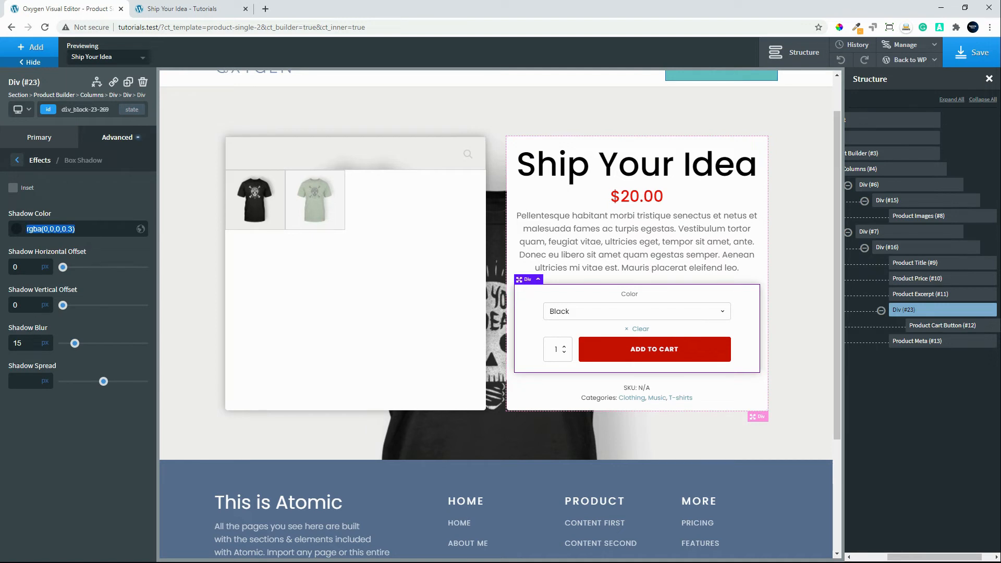
key("BackSpace")
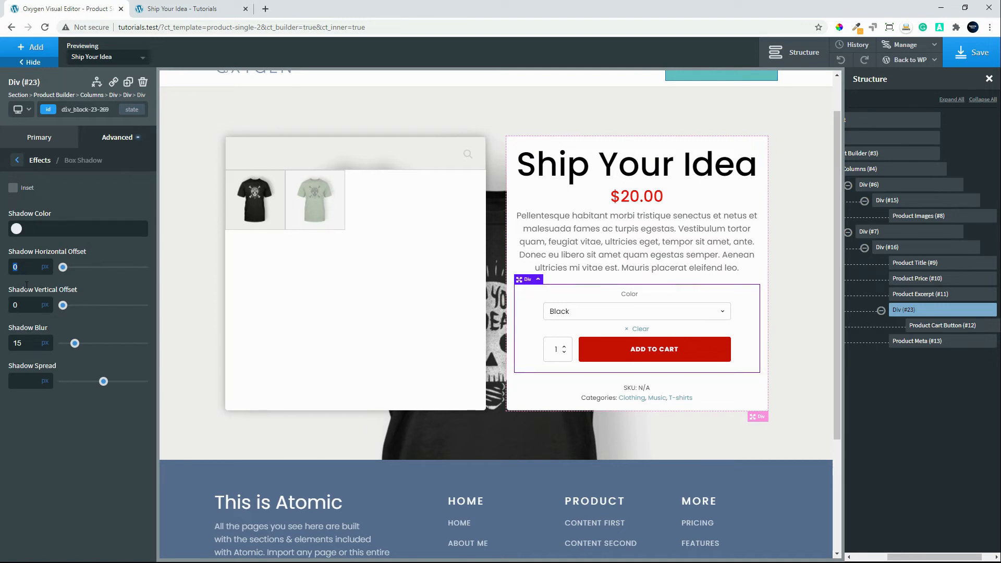
key("BackSpace")
key("Tab")
key("BackSpace")
key("Tab")
key("BackSpace")
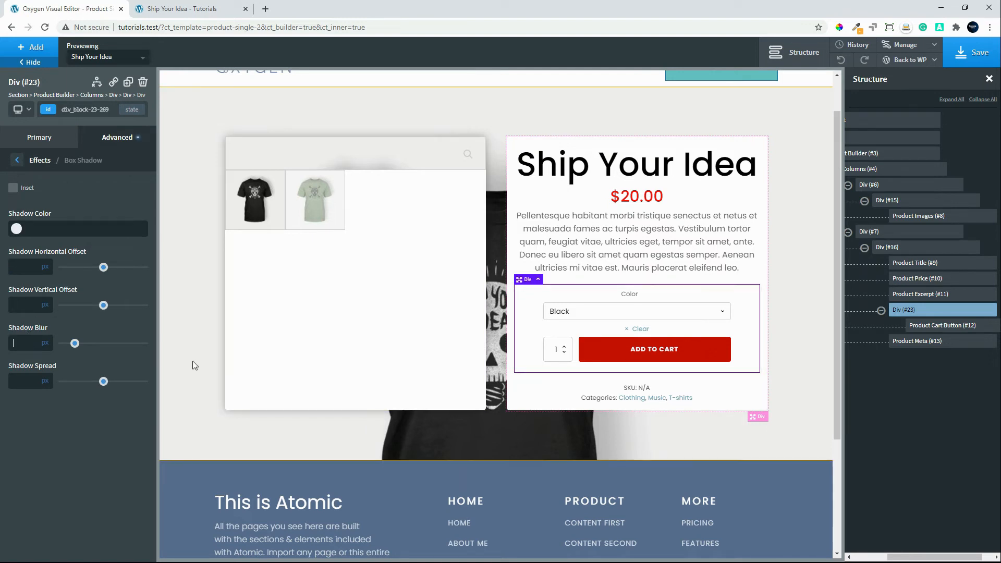
Step: Set the product details card div's box shadow color to rgba(0,0,0,0.29)
left_click(737, 144)
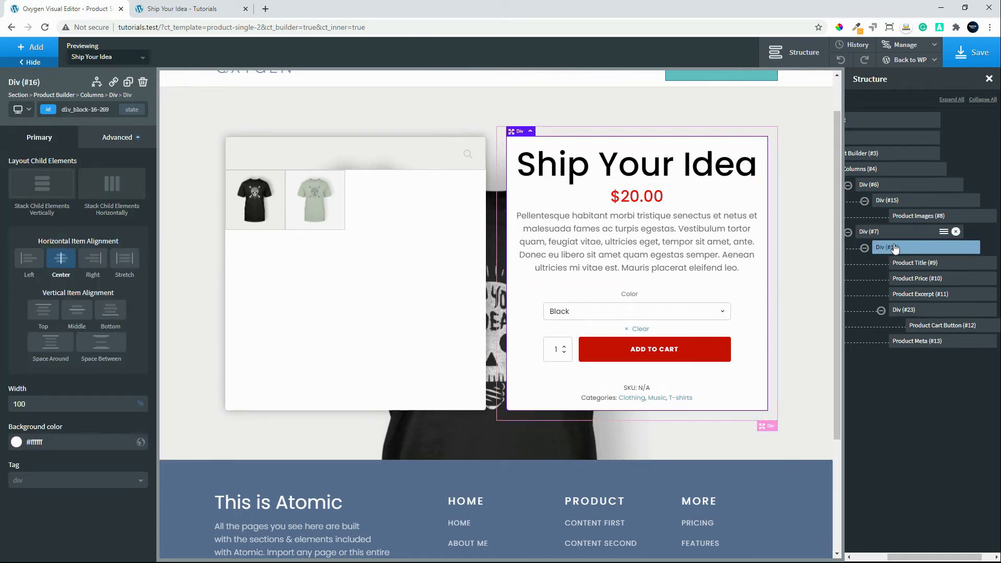
left_click(111, 148)
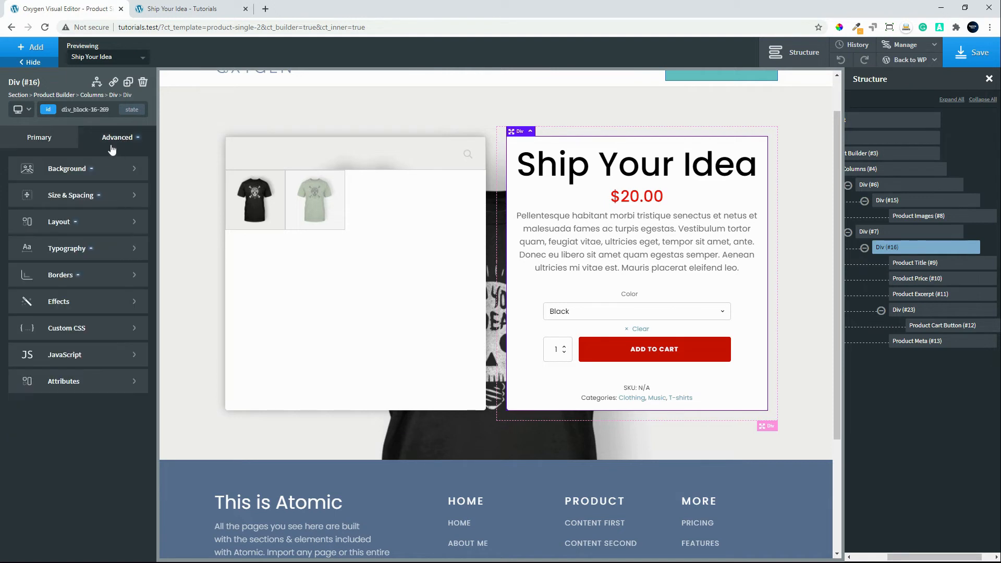
left_click(73, 302)
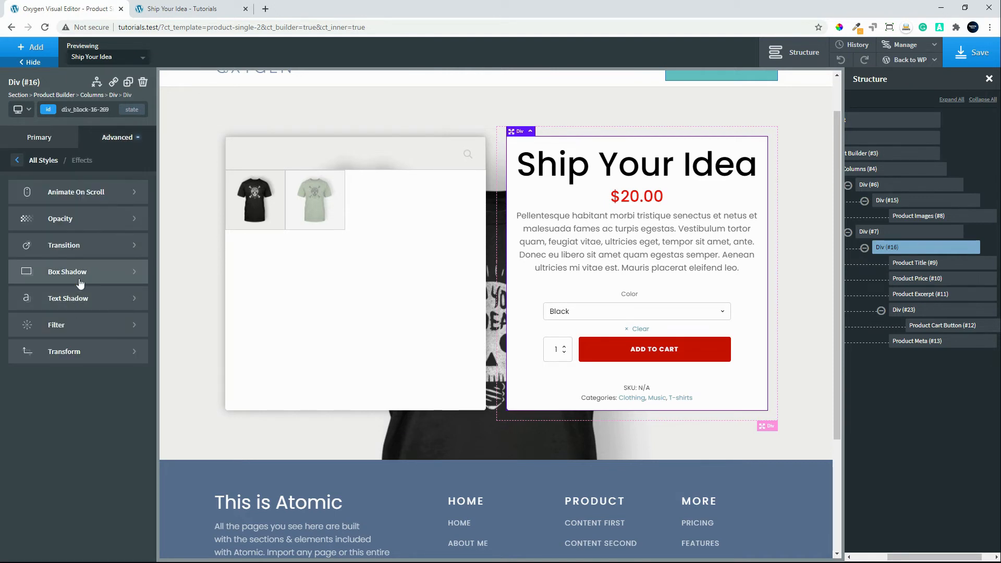
left_click(79, 282)
left_click(17, 228)
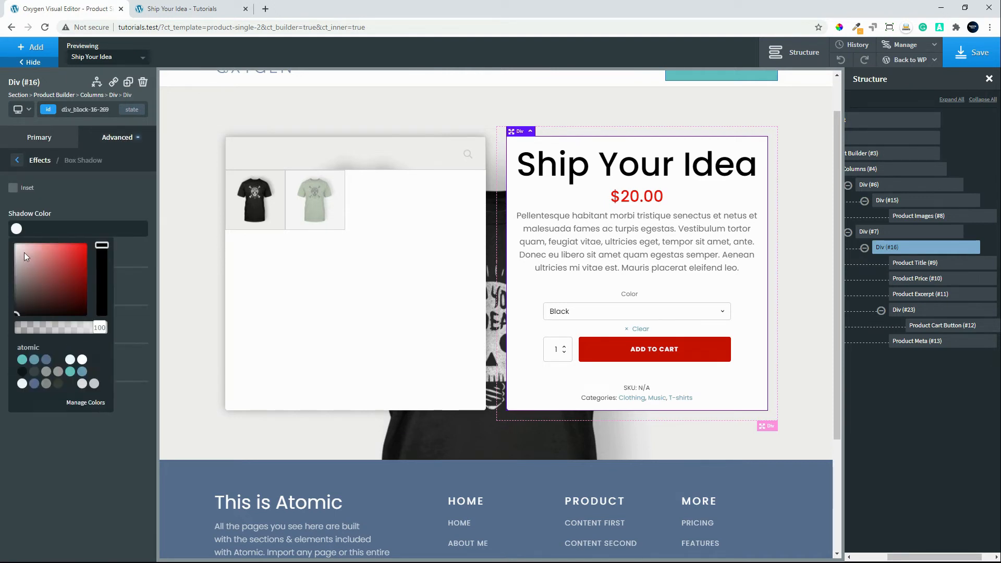
left_click_drag(96, 321, 45, 337)
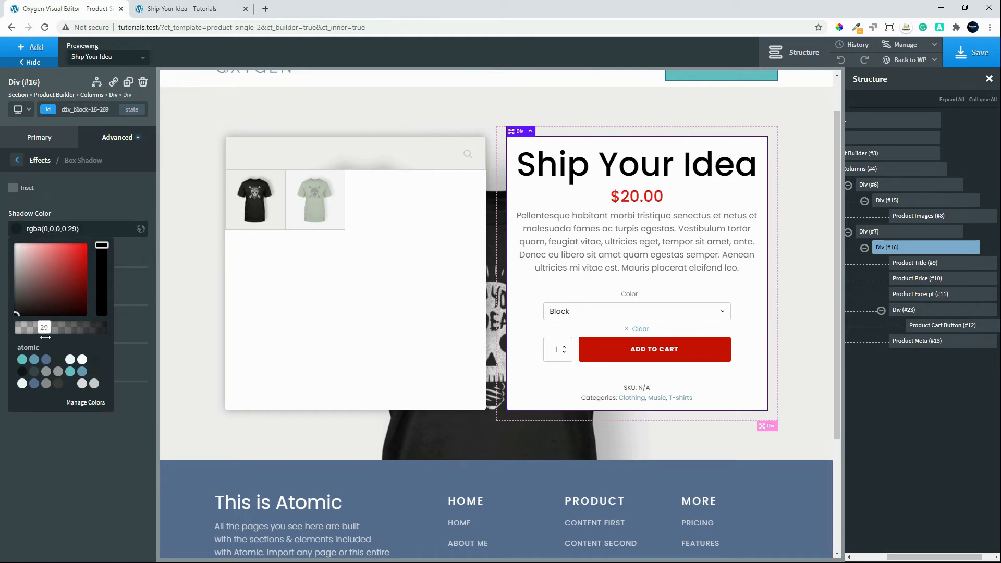
left_click(86, 218)
Step: Give the product details card's shadow 0 px horizontal and vertical offsets and 15 px blur
left_click(27, 268)
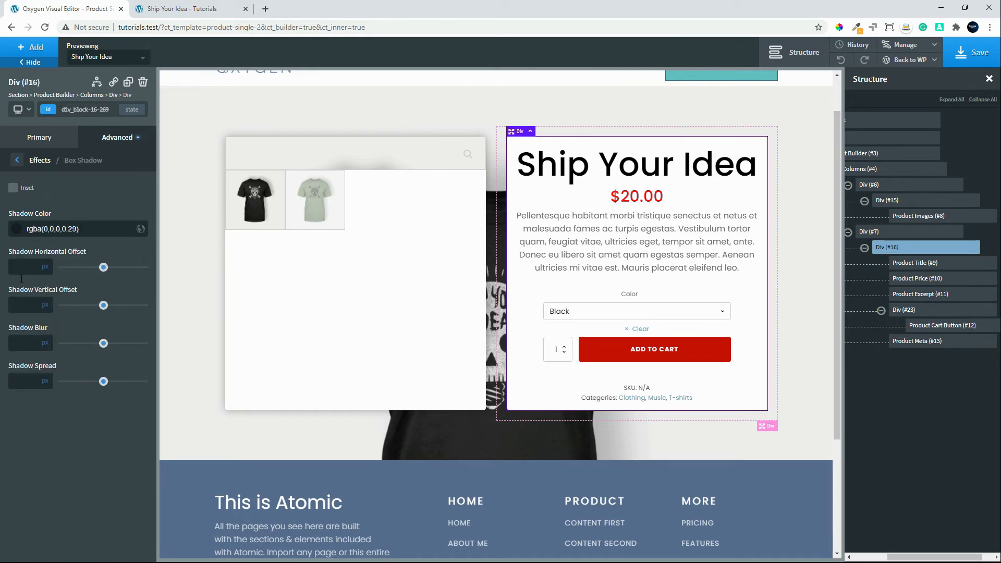
type("0,")
type("0")
left_click(24, 344)
type("15")
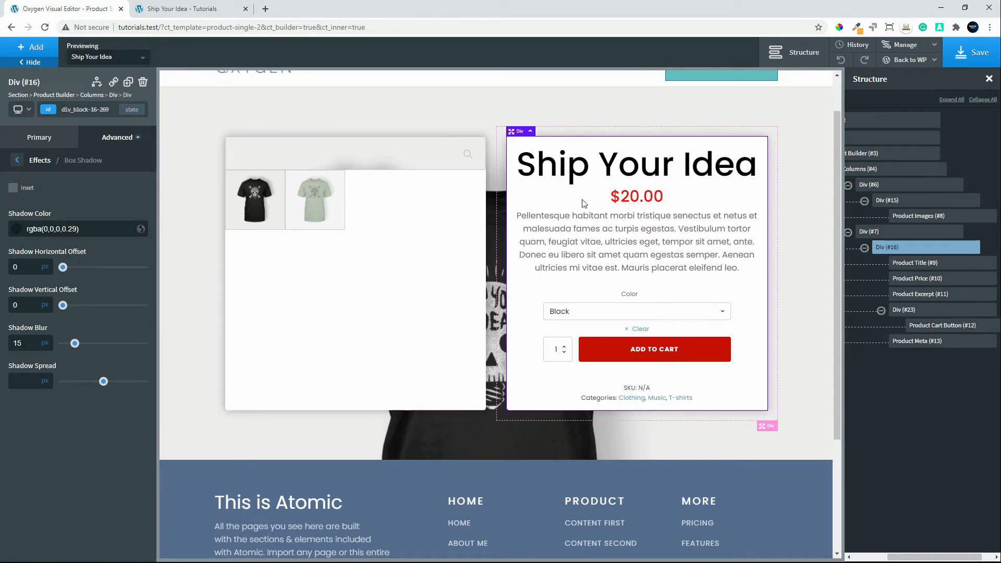
Step: Save the template and reload the live Ship Your Idea product page to check both cards
left_click(972, 55)
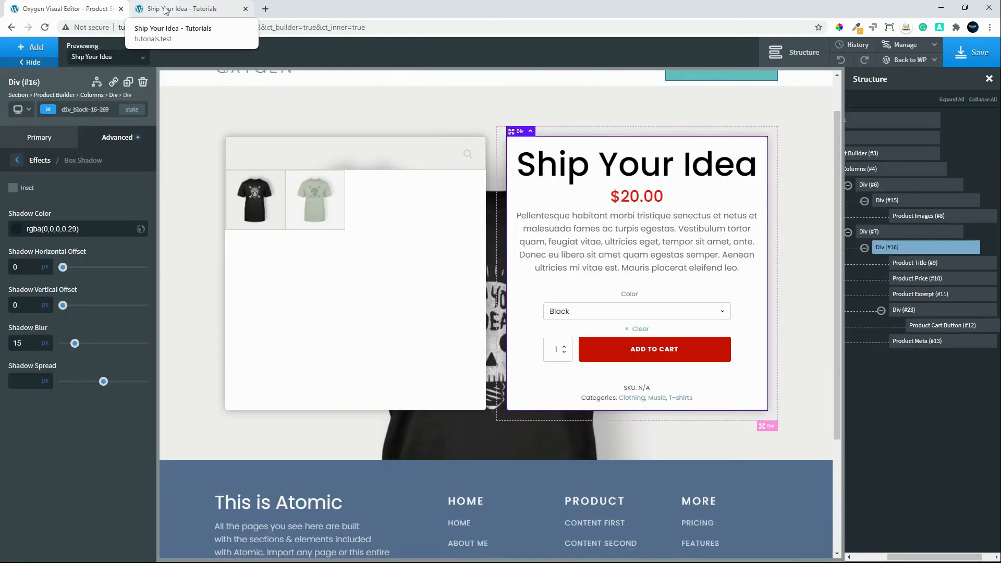
left_click(164, 11)
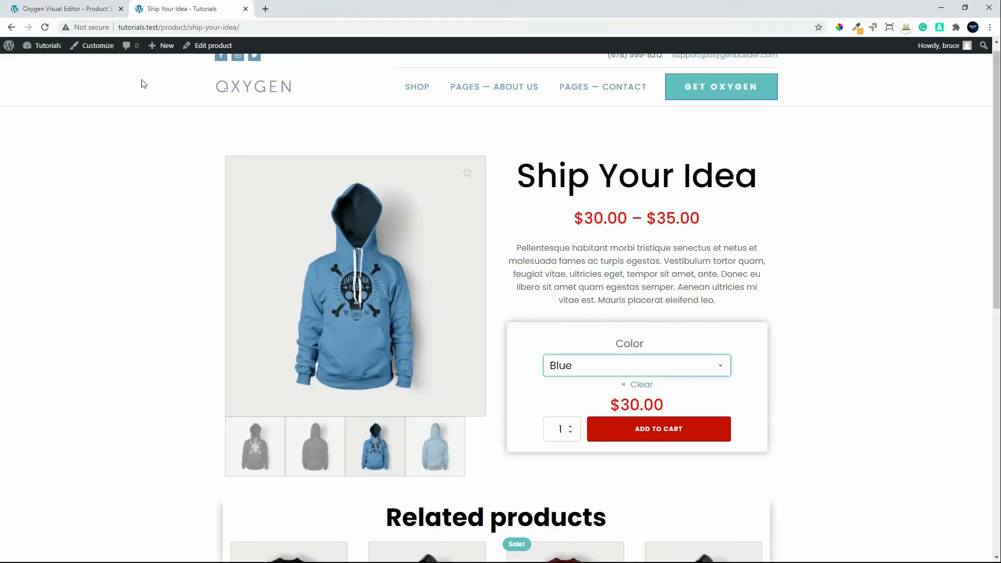
left_click(45, 27)
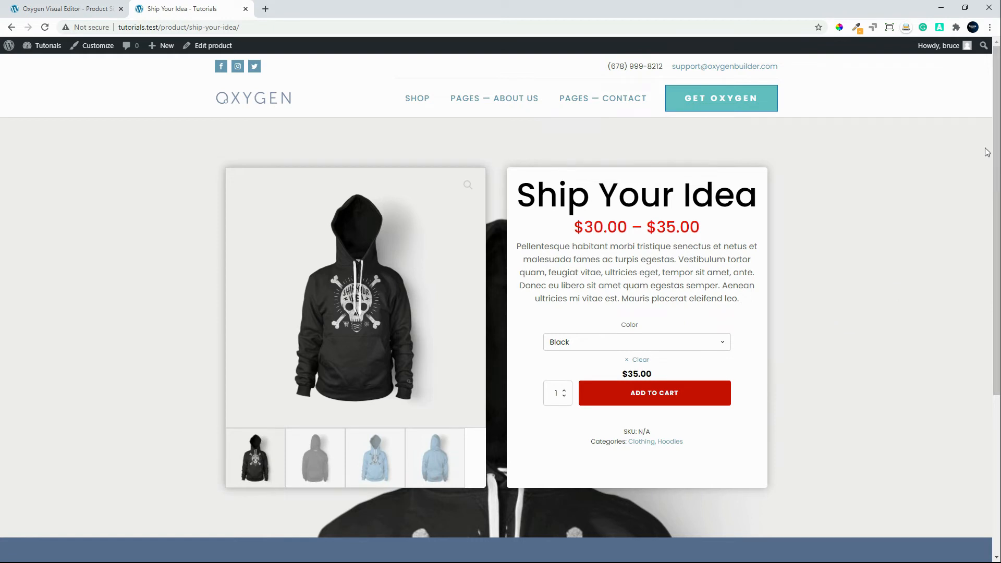
mouse_move(994, 145)
left_mouse_down()
mouse_move(996, 252)
mouse_move(999, 155)
left_mouse_up()
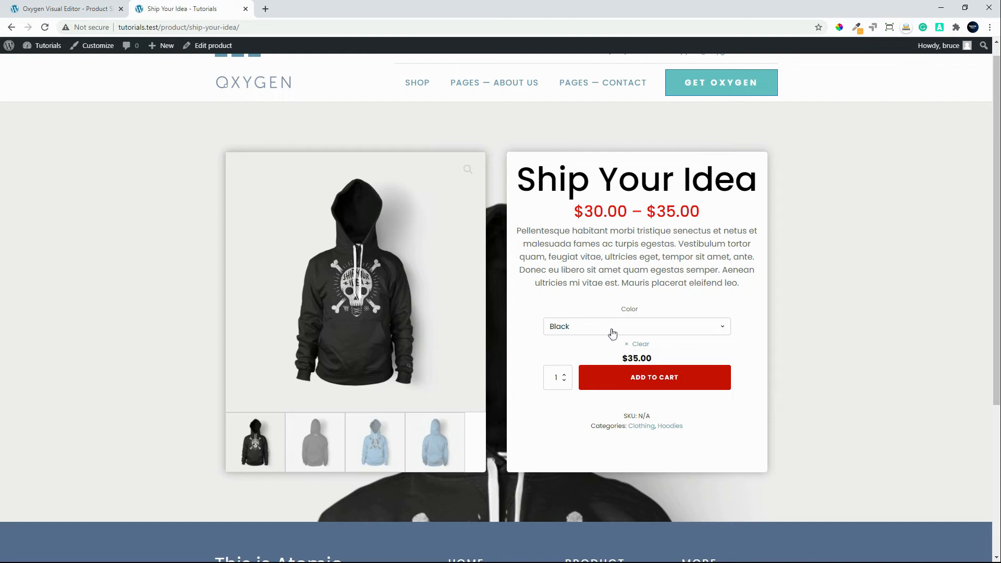
Step: Back in the Oxygen editor, set the main section's background attachment to fixed
left_click(66, 10)
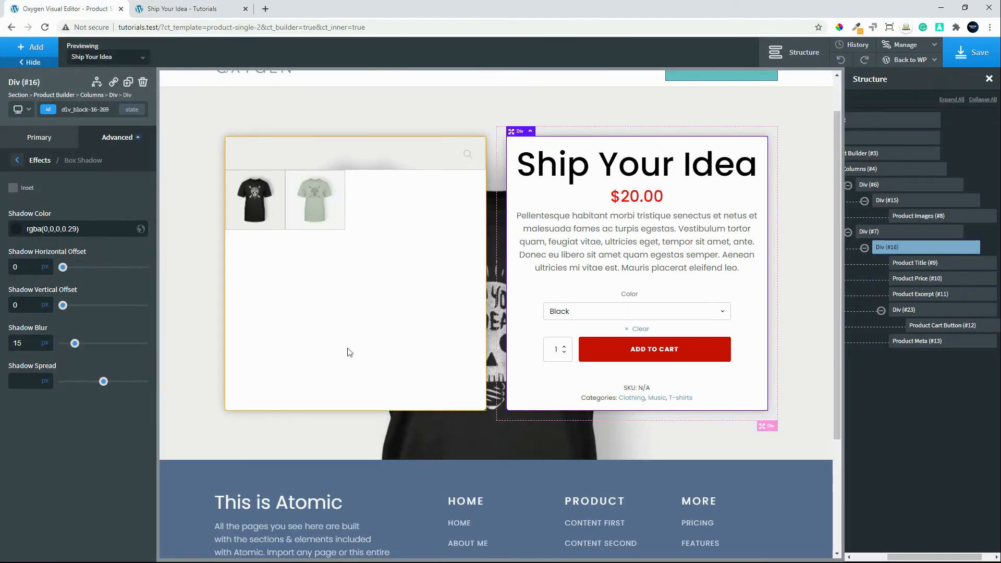
left_click(184, 341)
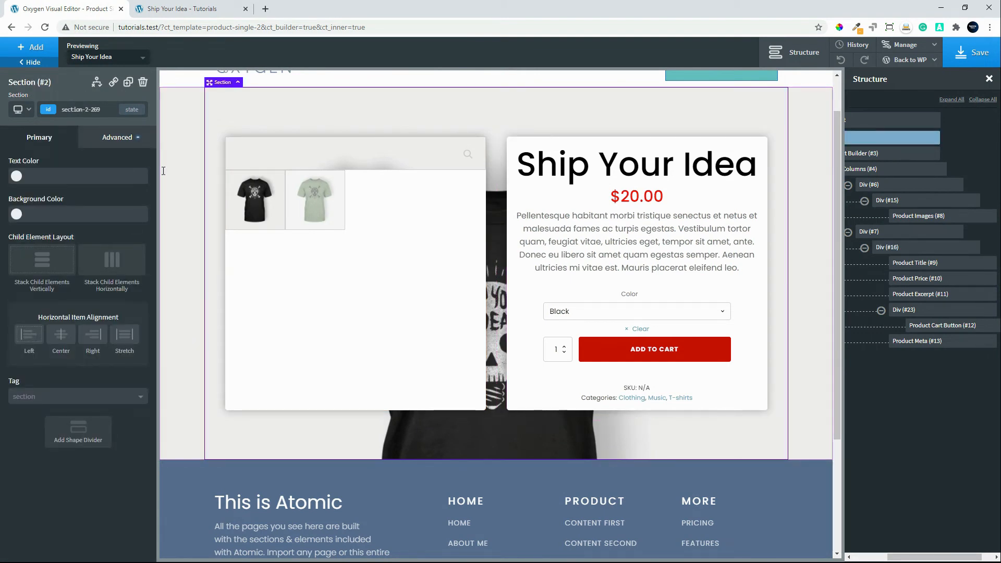
left_click(121, 137)
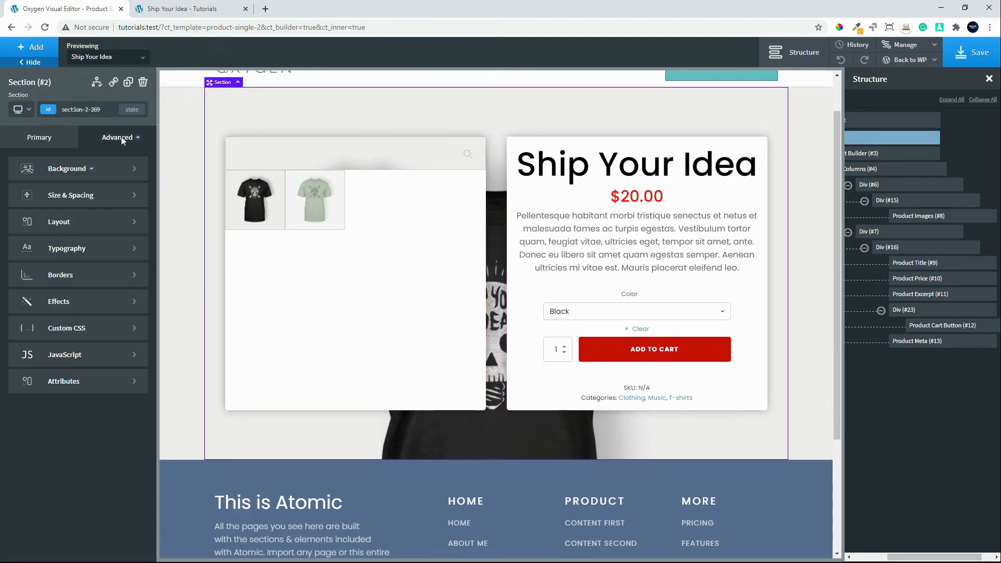
left_click(89, 172)
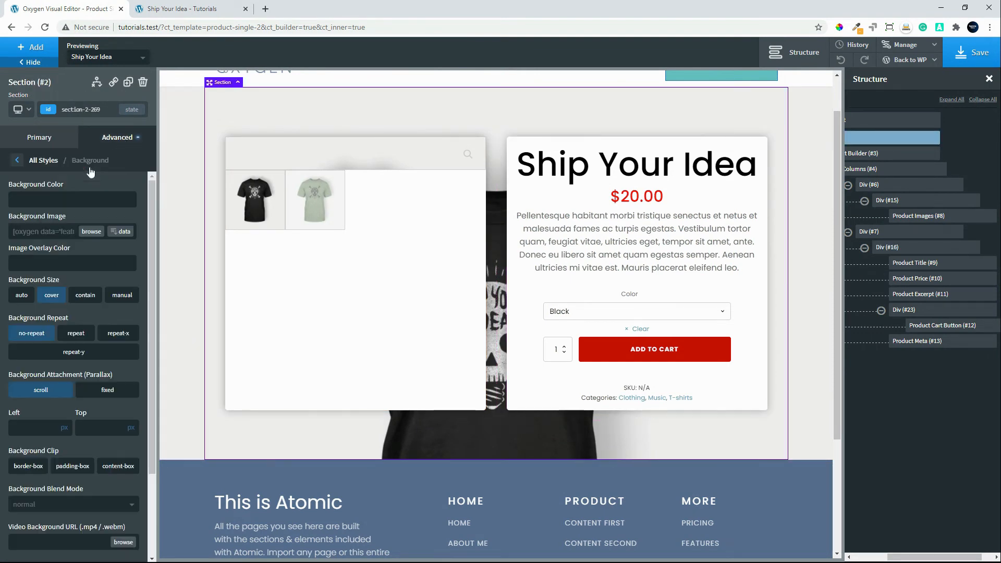
left_click(109, 391)
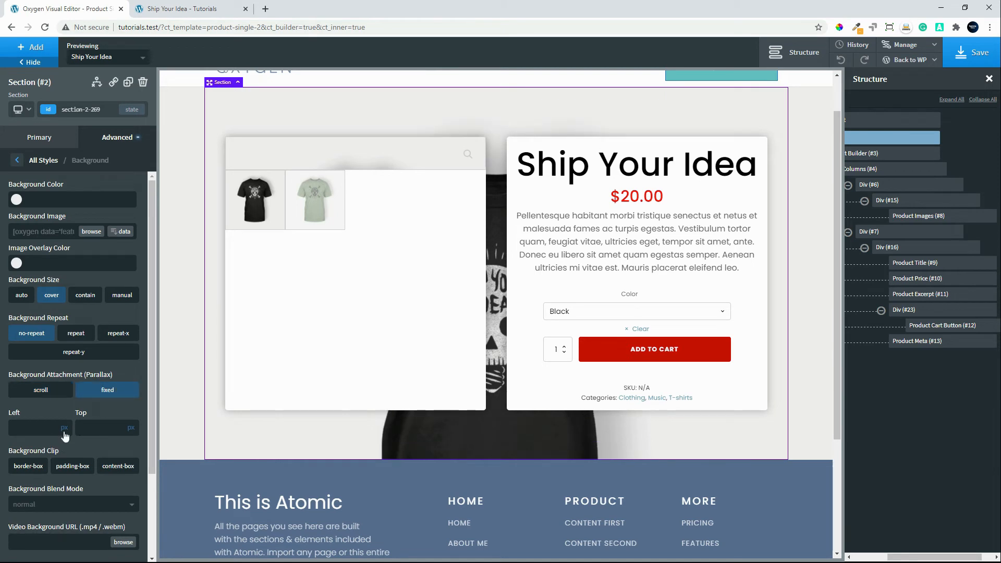
Step: Position the section's background image at 50% left and 50% top
mouse_move(65, 429)
left_click(133, 426)
left_click(102, 430)
type("5")
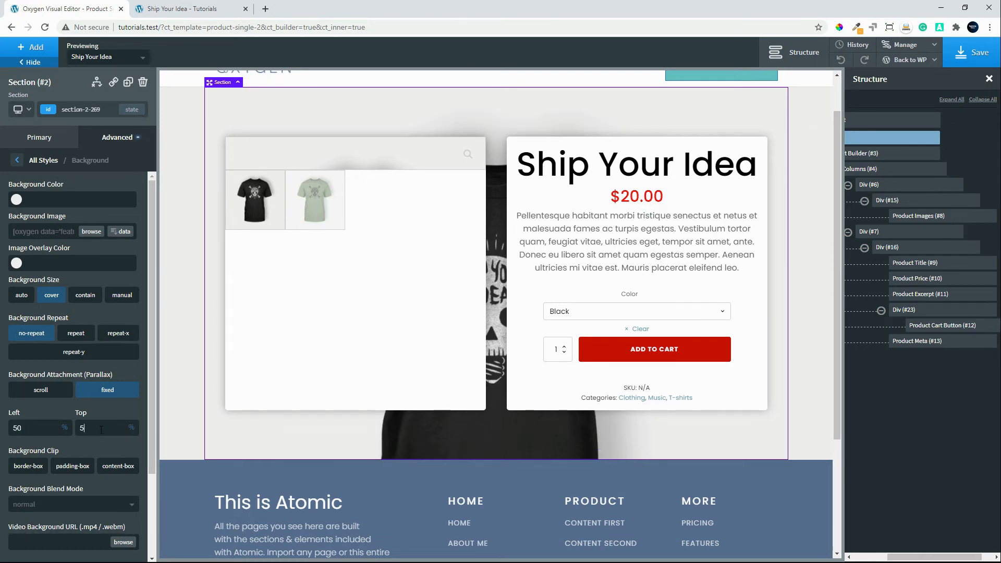
type("0")
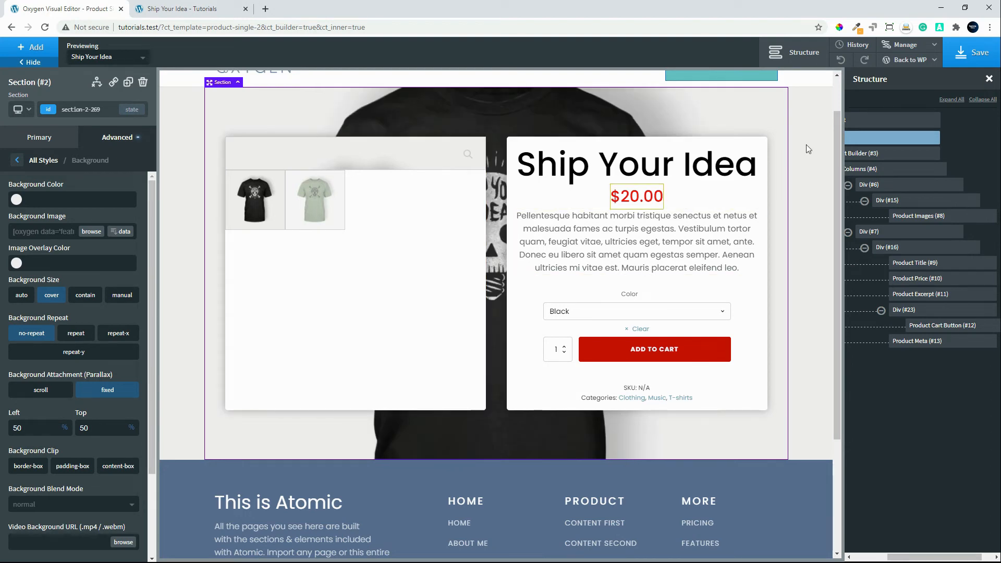
Step: Save the template, reload the live product page and check how the fixed background behaves during scrolling
left_click(972, 59)
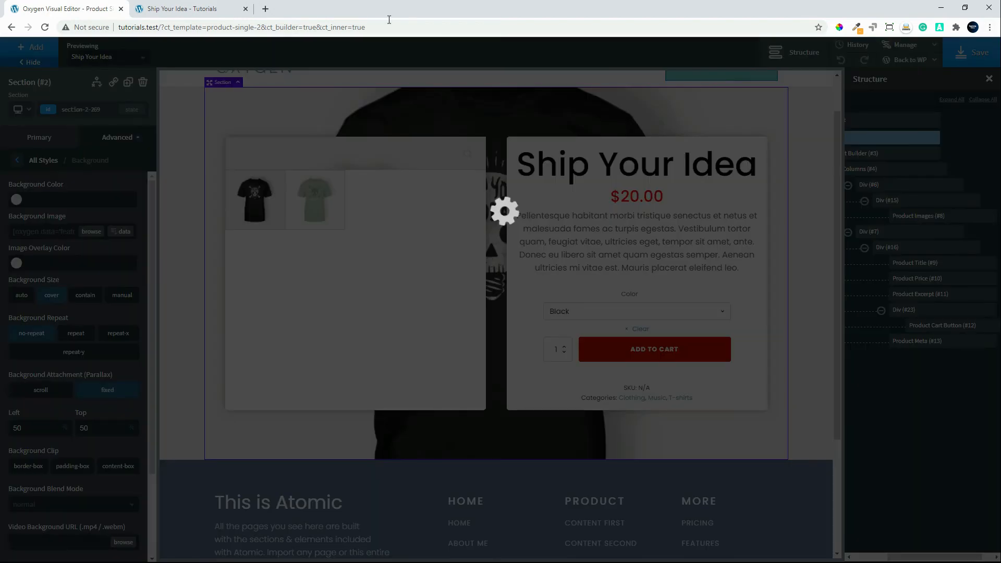
left_click(183, 9)
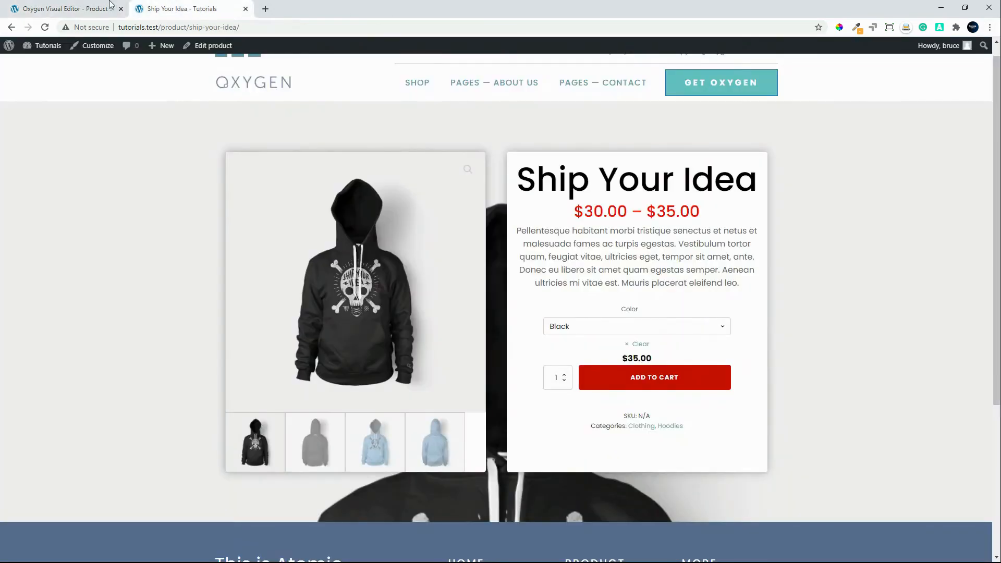
left_click(45, 27)
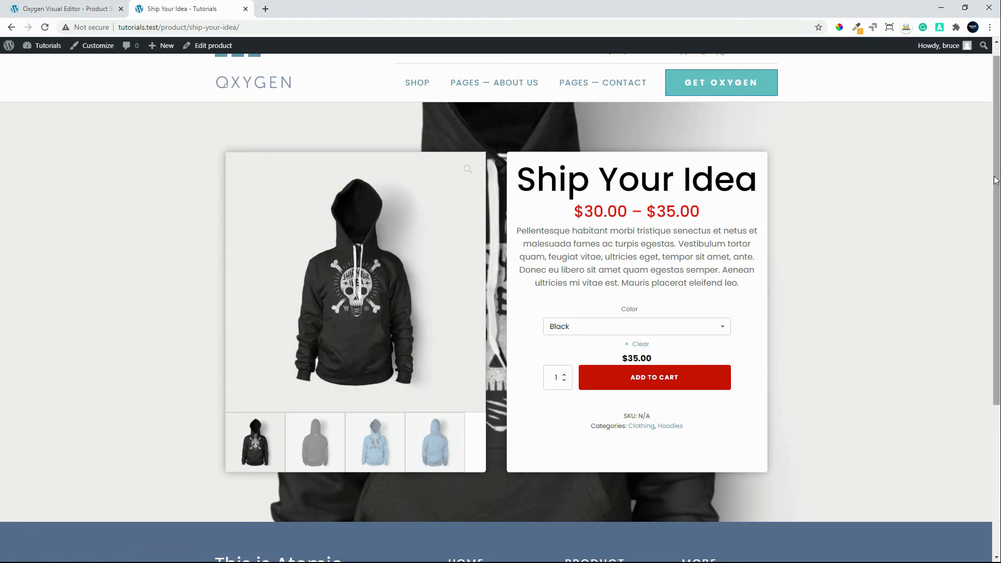
scroll(983, 289, "down", 4)
scroll(963, 198, "up", 7)
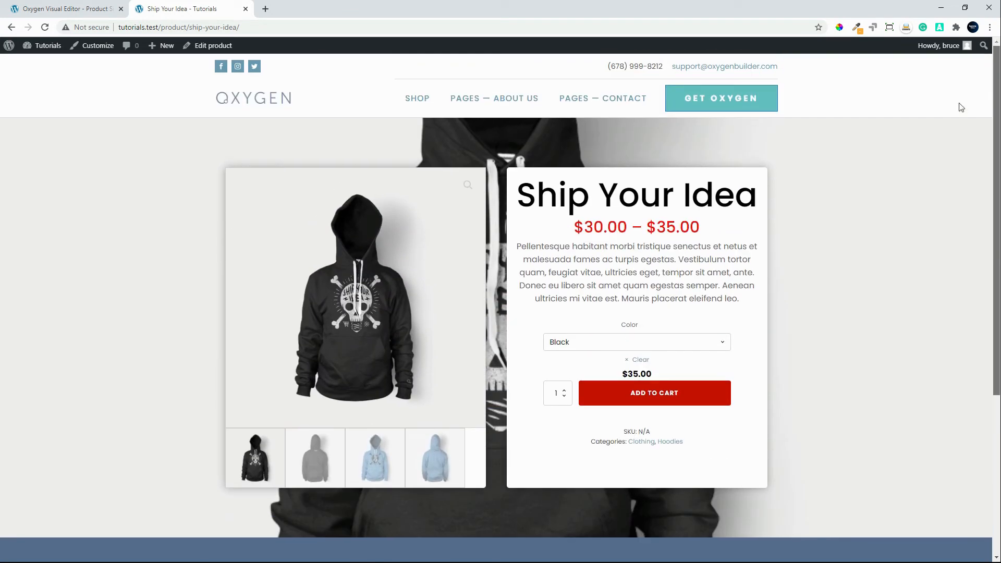
scroll(929, 366, "down", 4)
scroll(938, 250, "up", 1)
scroll(941, 182, "up", 4)
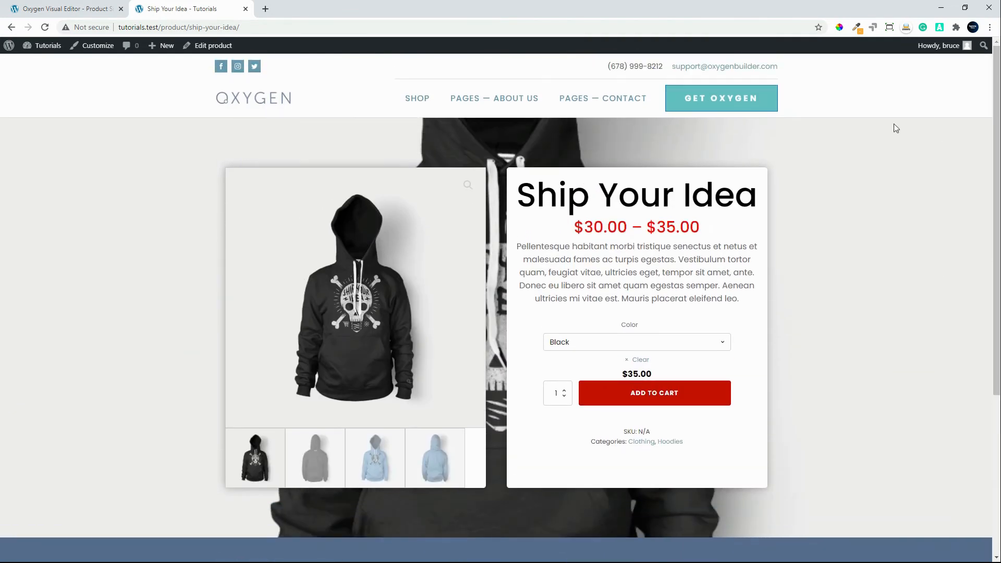
Step: In the Oxygen editor, set the section's background image overlay color to rgba(0,0,0,0.31)
left_click(52, 9)
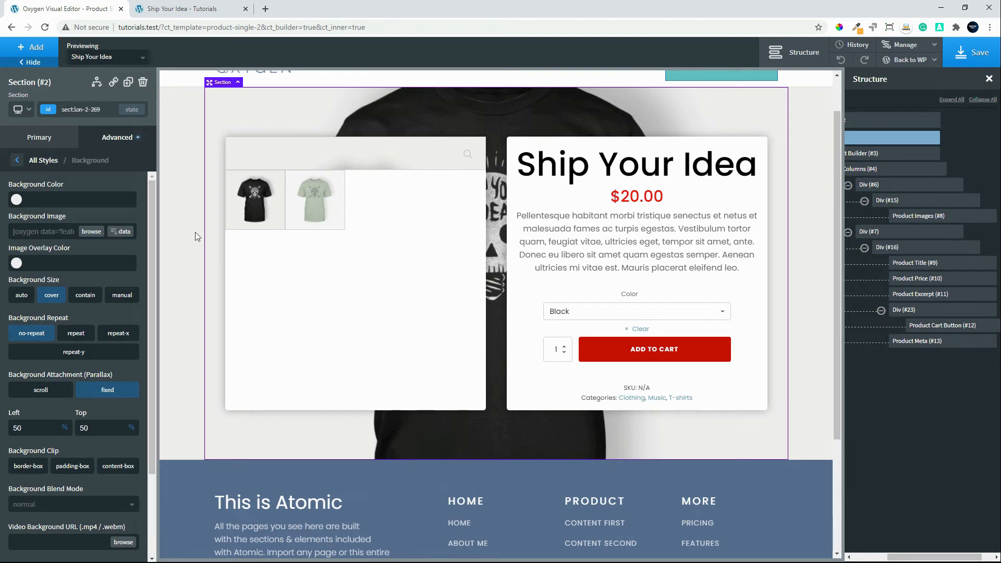
left_click(17, 263)
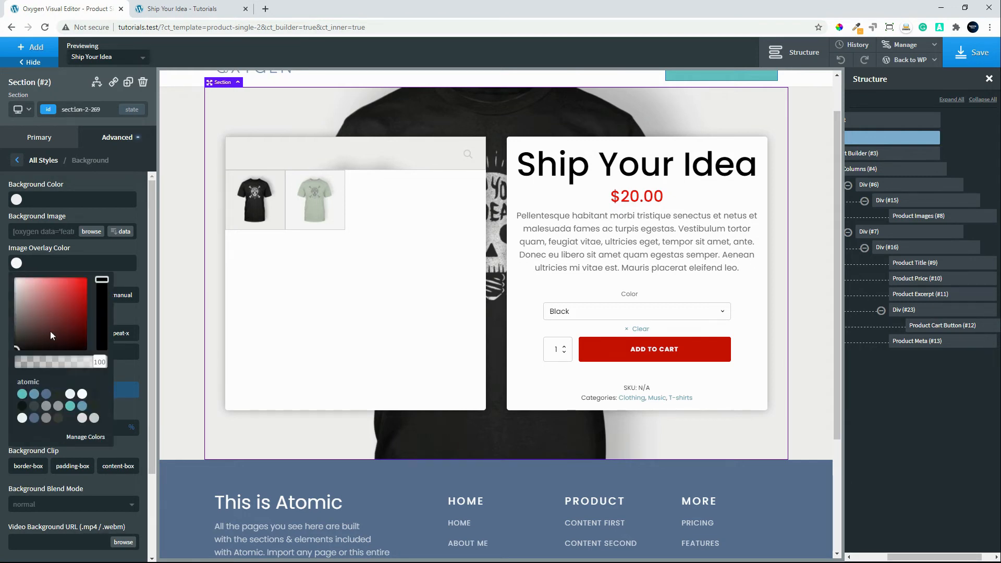
left_click_drag(106, 365, 50, 370)
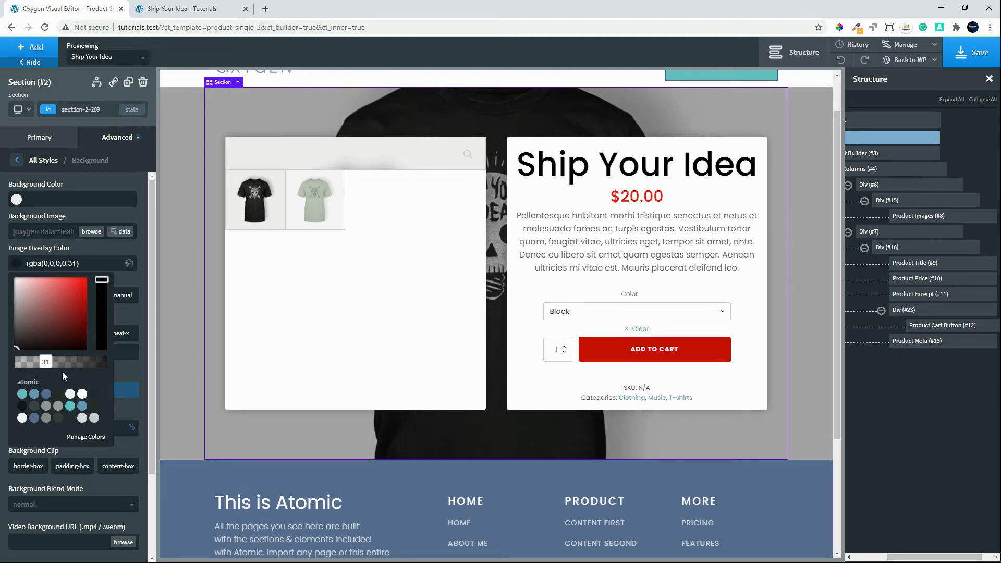
Step: Save the template and reload the live product page to check the darkened background overlay
left_click(973, 52)
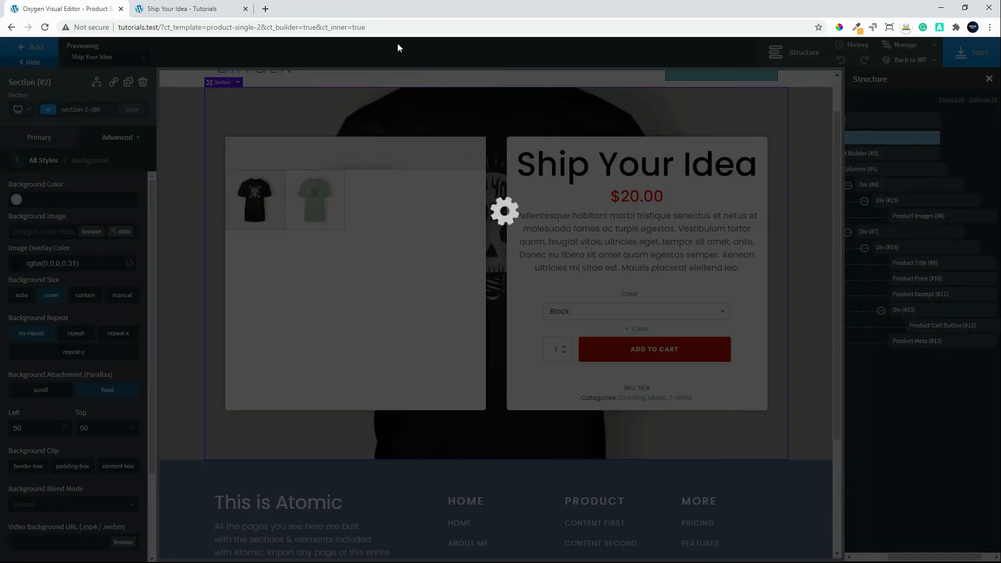
left_click(179, 9)
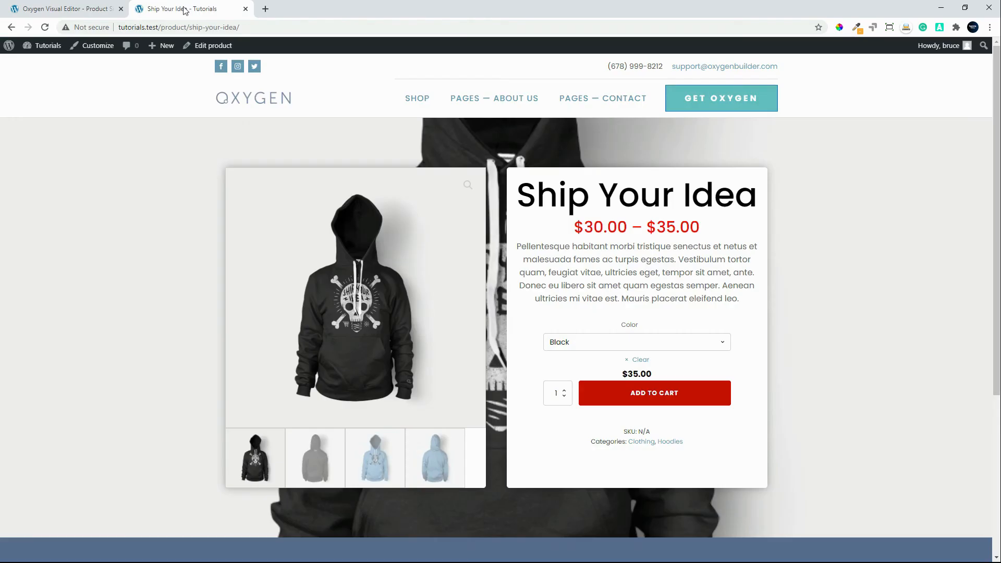
left_click(46, 27)
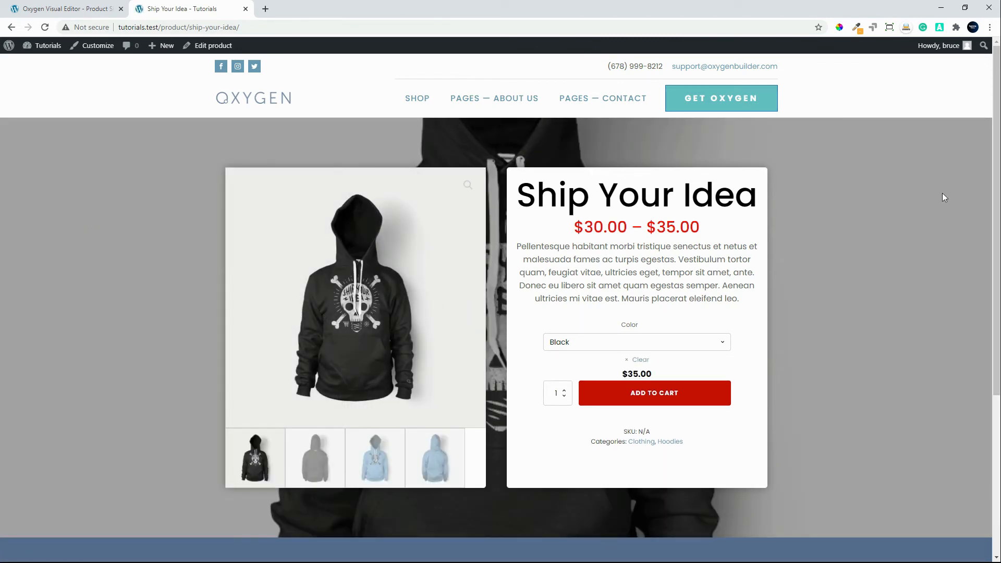
scroll(980, 302, "down", 5)
scroll(956, 373, "up", 5)
Step: Back in the Oxygen editor, set the Product Cart Button's input typography to a 20 px font size
left_click(61, 9)
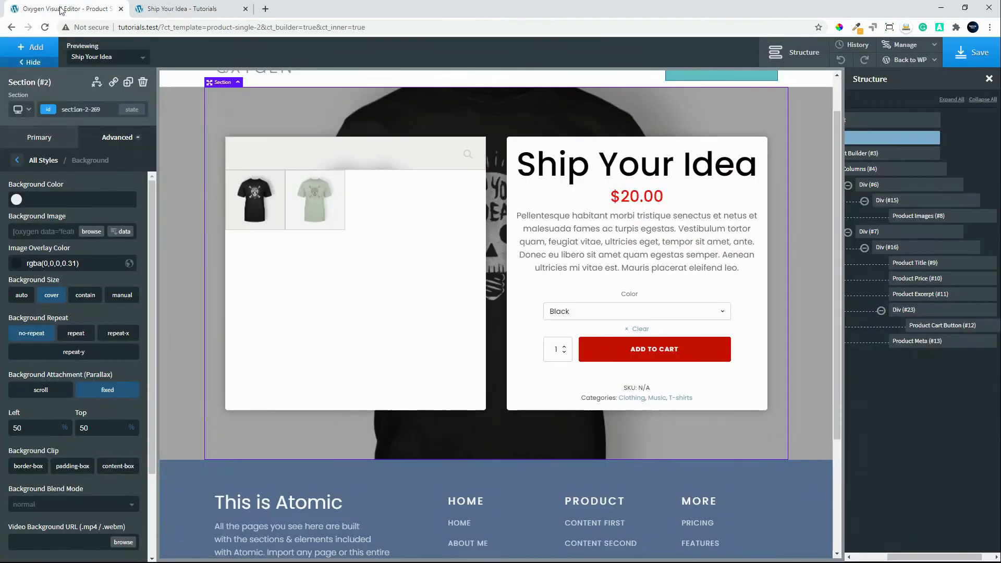
left_click(525, 326)
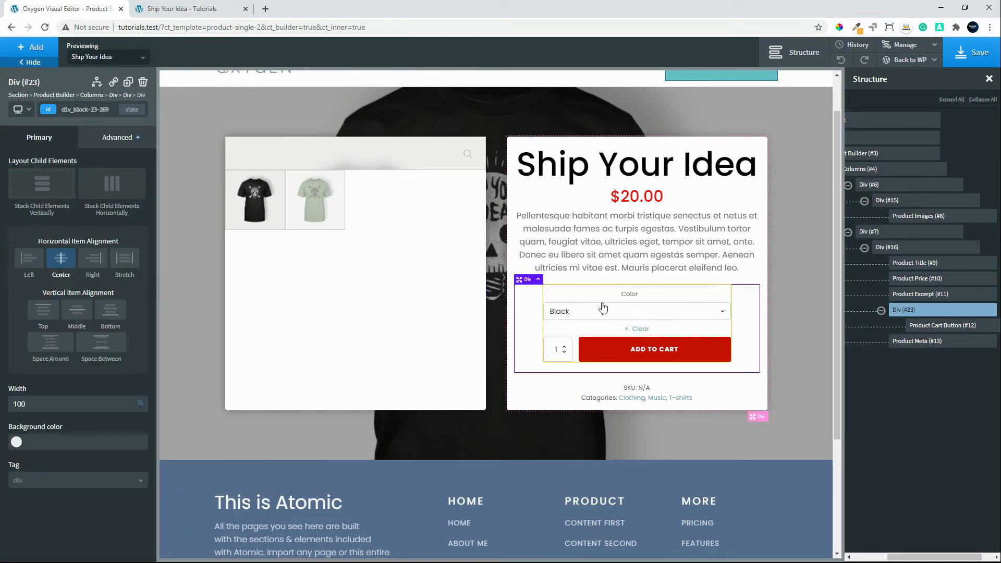
left_click(646, 313)
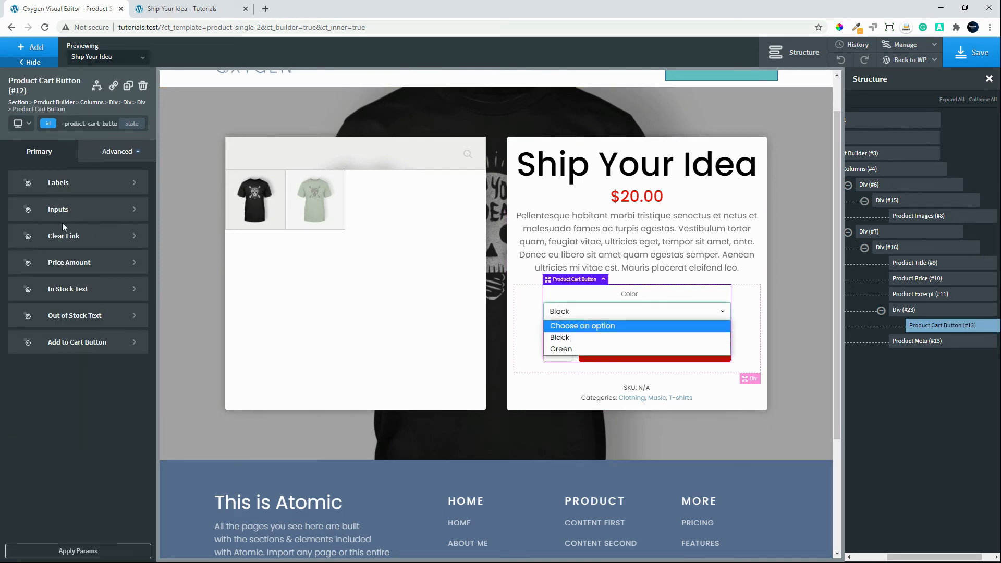
left_click(100, 210)
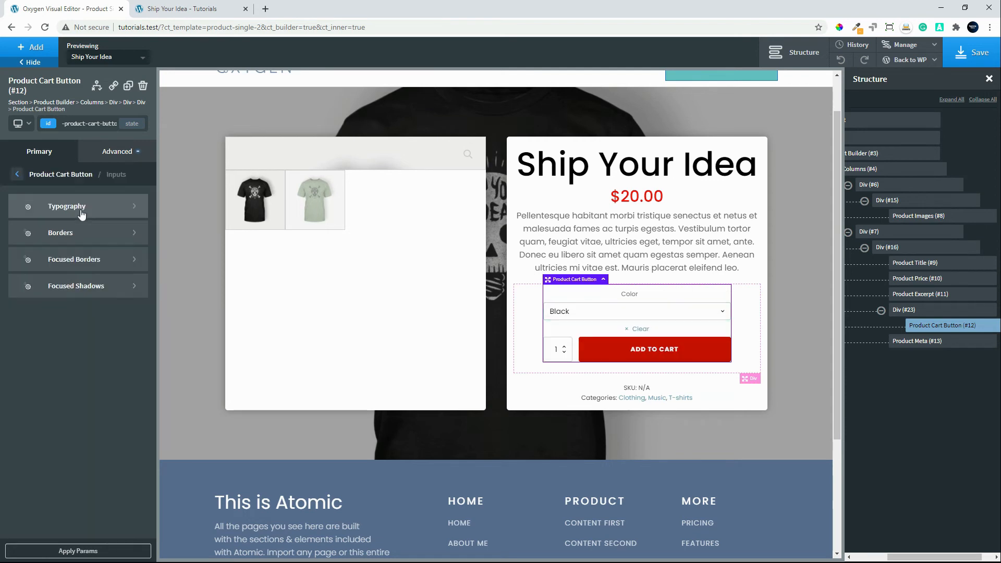
left_click(79, 214)
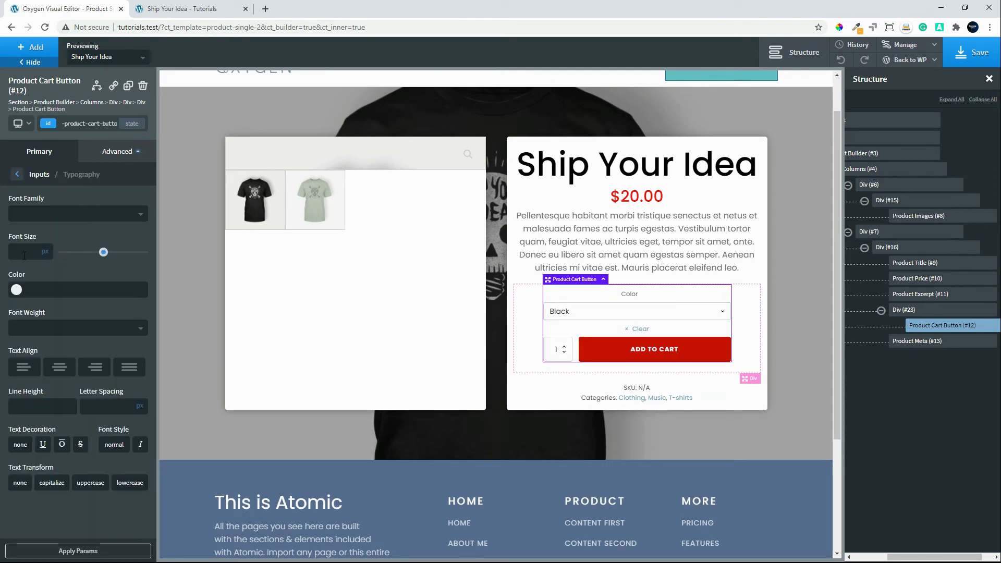
type("20")
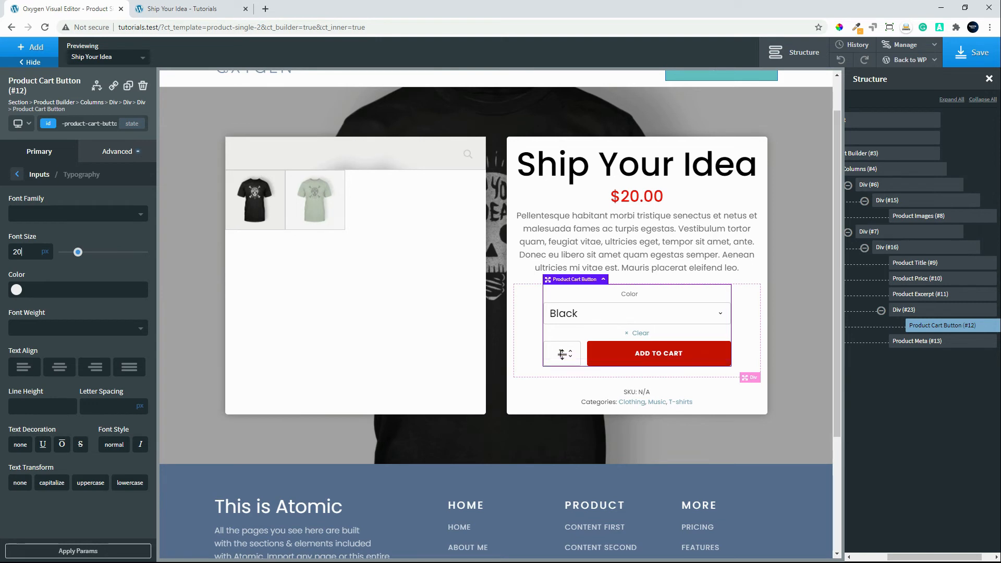
Step: Try 20 px and 30 px for the Product Cart Button's label font size, and settle on 24 px
left_click(17, 175)
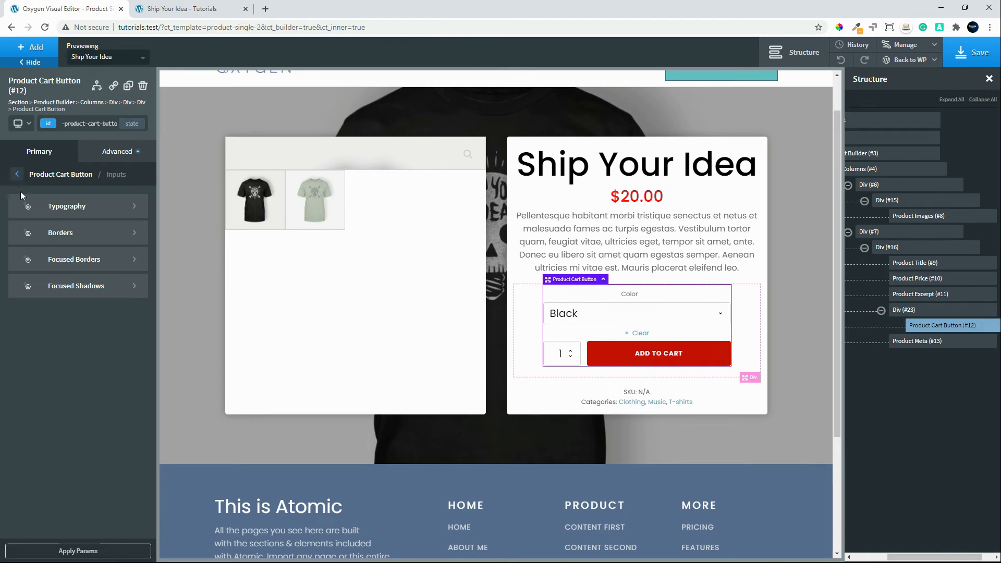
left_click(60, 207)
left_click(16, 175)
left_click(17, 176)
left_click(73, 185)
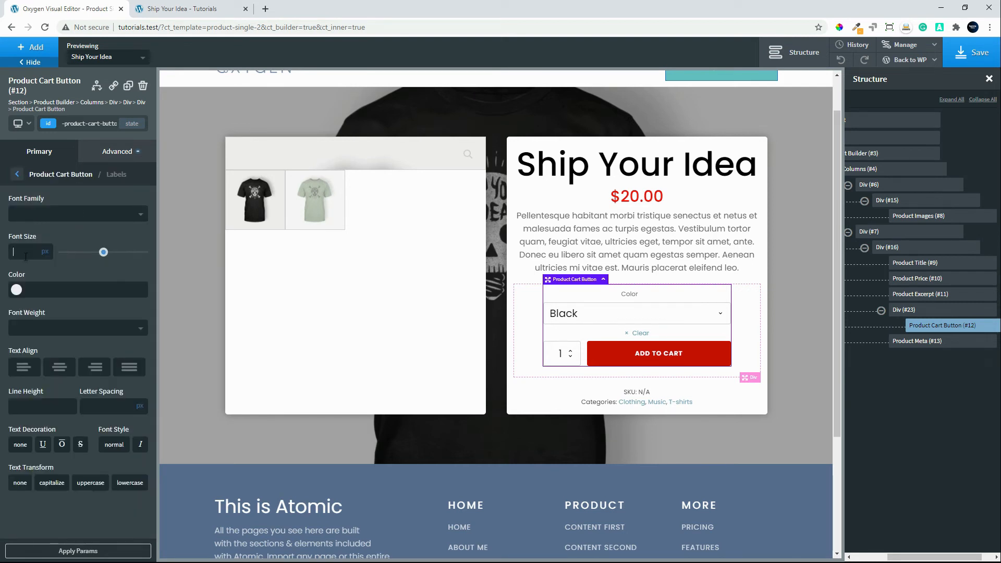
type("20")
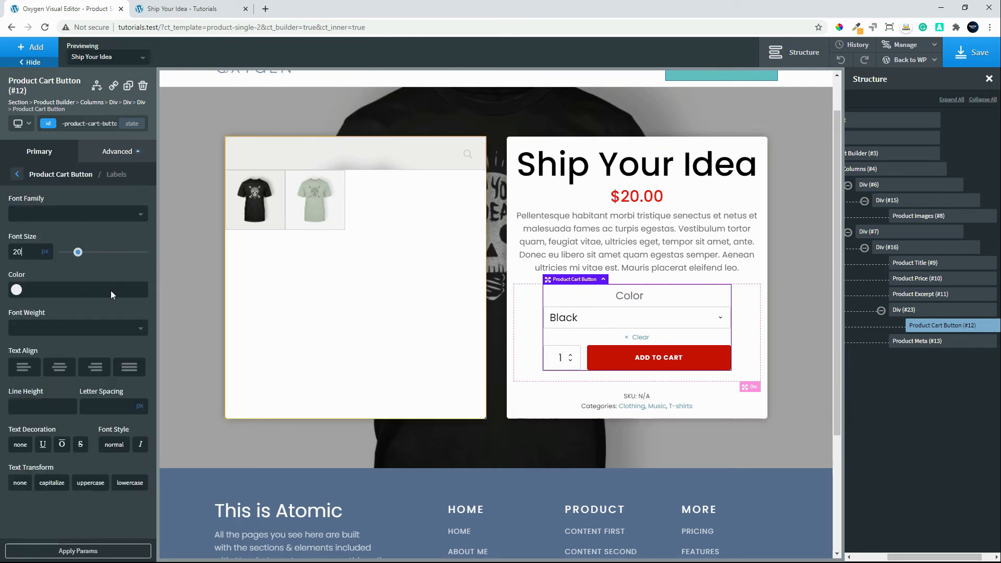
left_click_drag(21, 252, 1, 254)
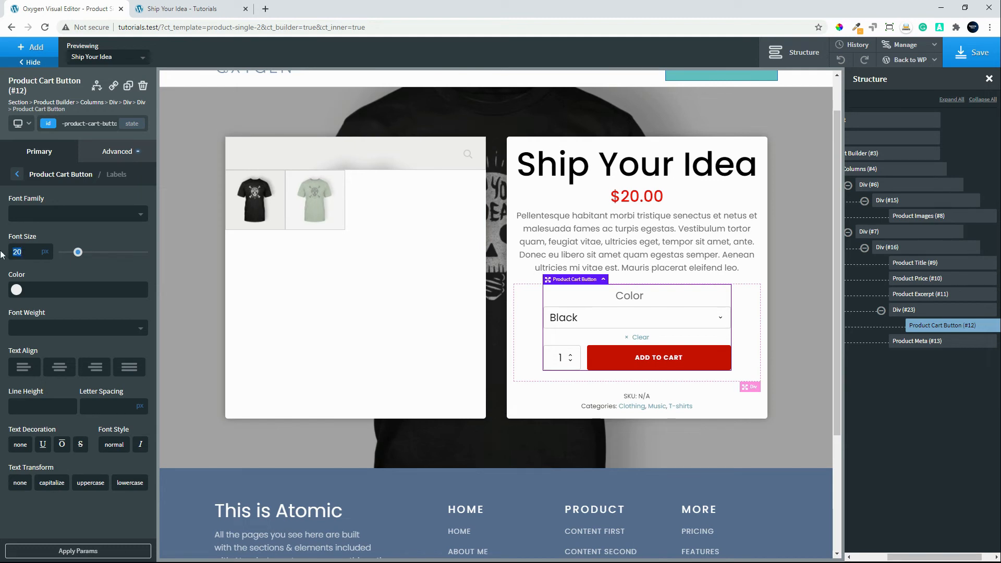
type("30")
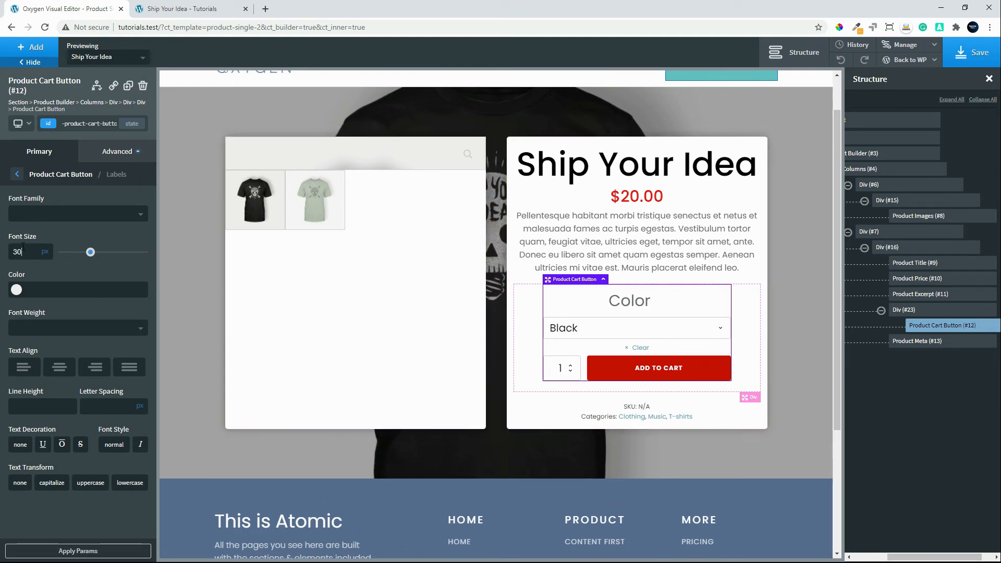
double_click(17, 251)
type("24")
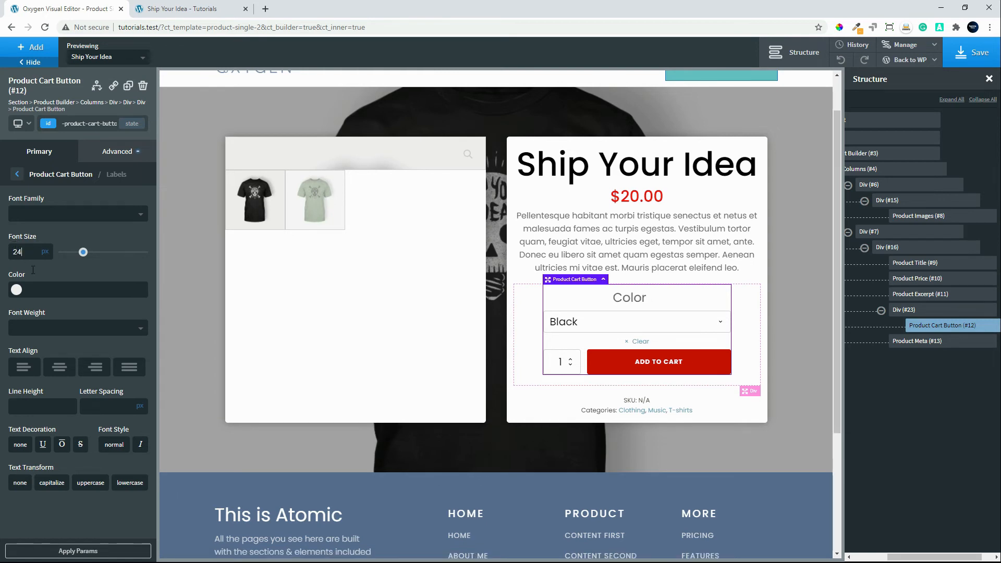
Step: Set the font size of the Product Cart Button's Clear link to 16 px
left_click(16, 174)
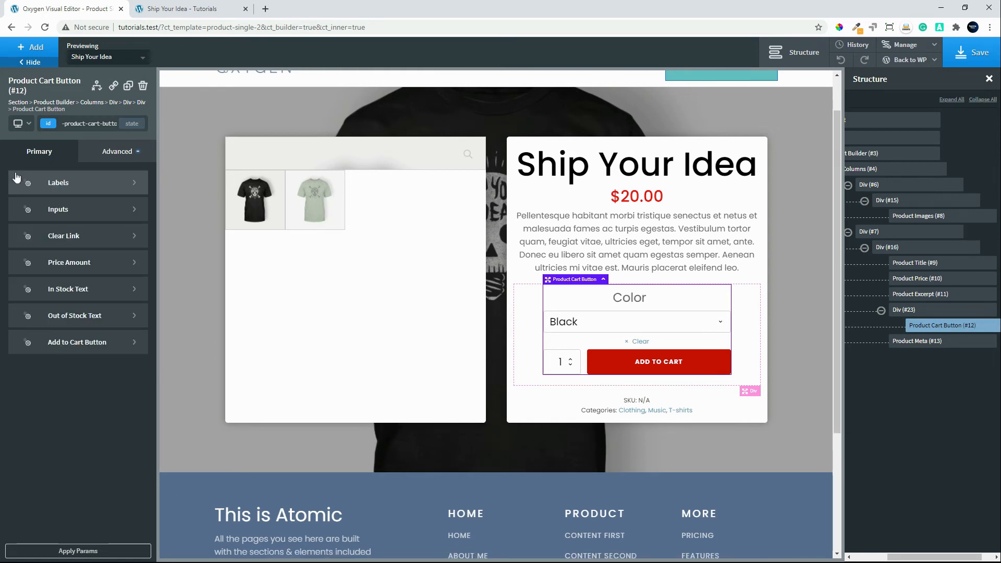
left_click(104, 236)
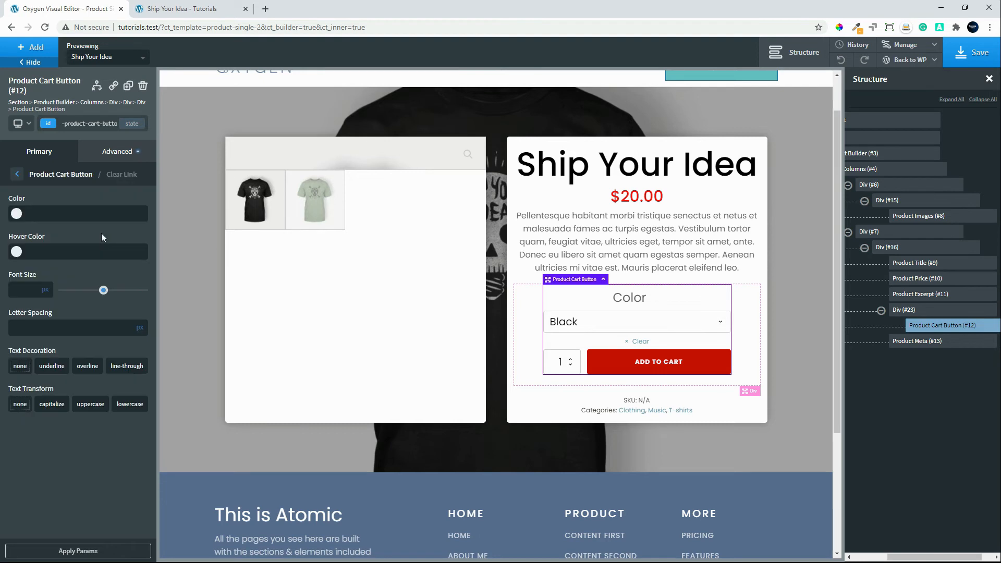
left_click(24, 296)
type("16")
left_click(18, 175)
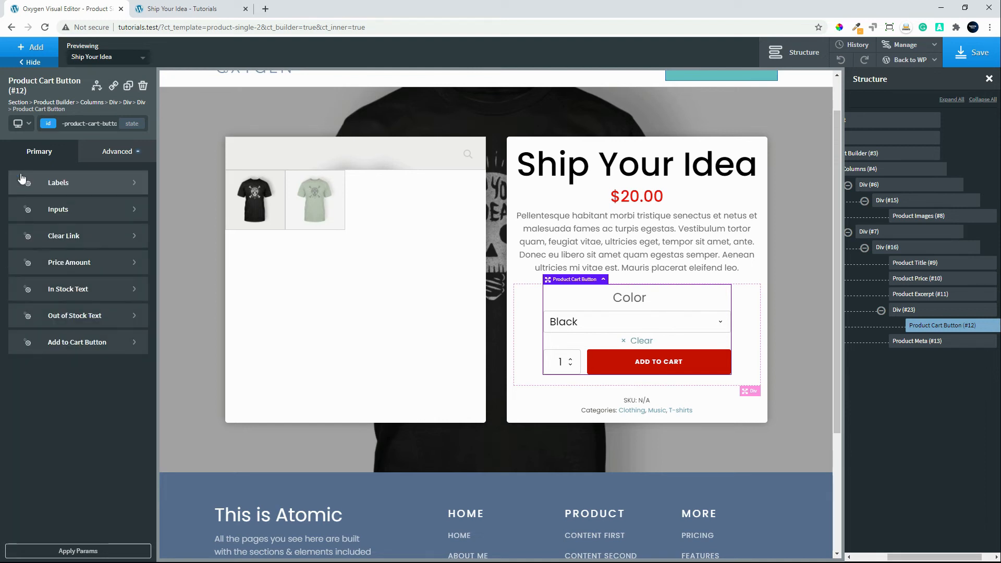
Step: Set the Add to Cart button's typography to a 20 px font size and a font weight of 500
left_click(66, 344)
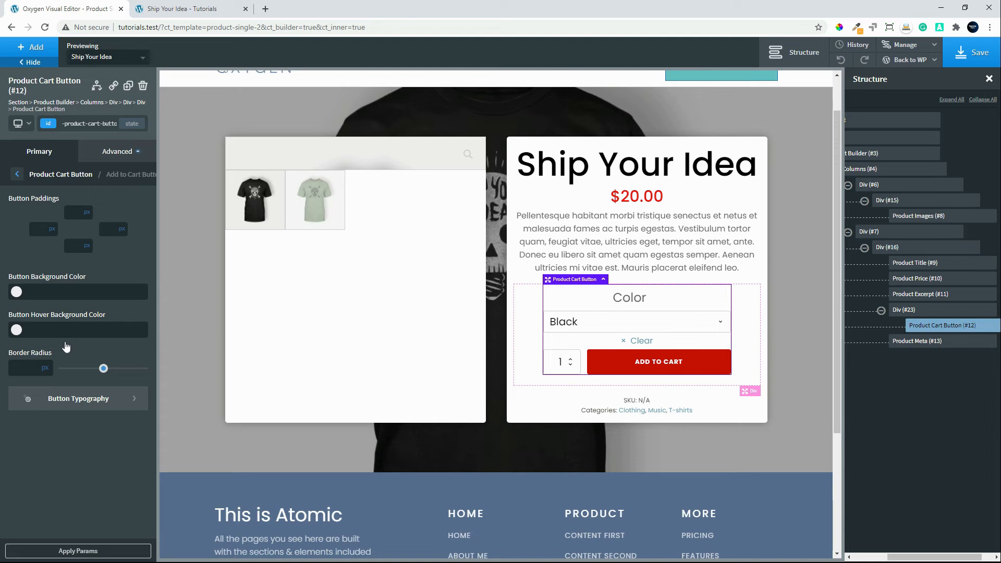
left_click(73, 402)
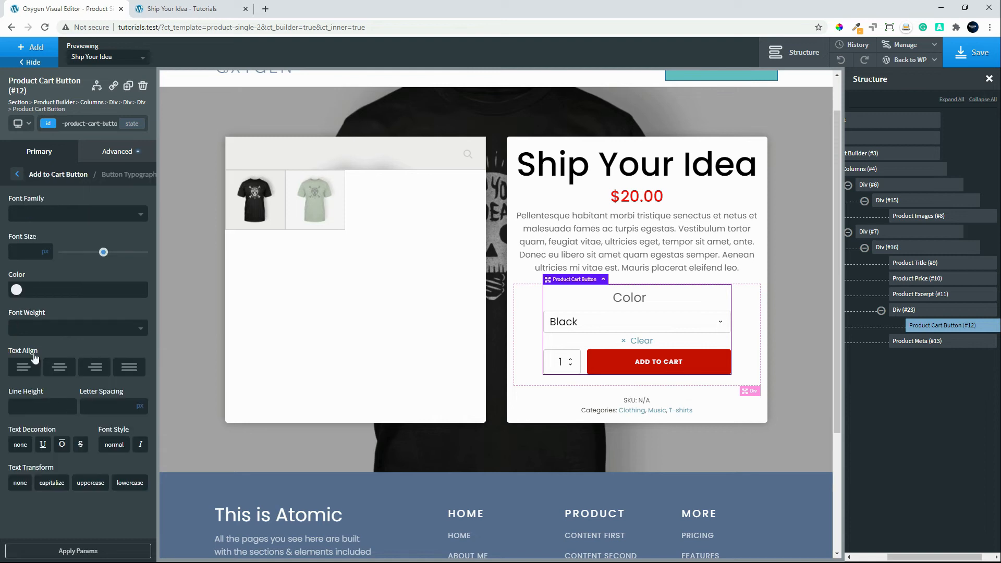
left_click(20, 252)
type("20")
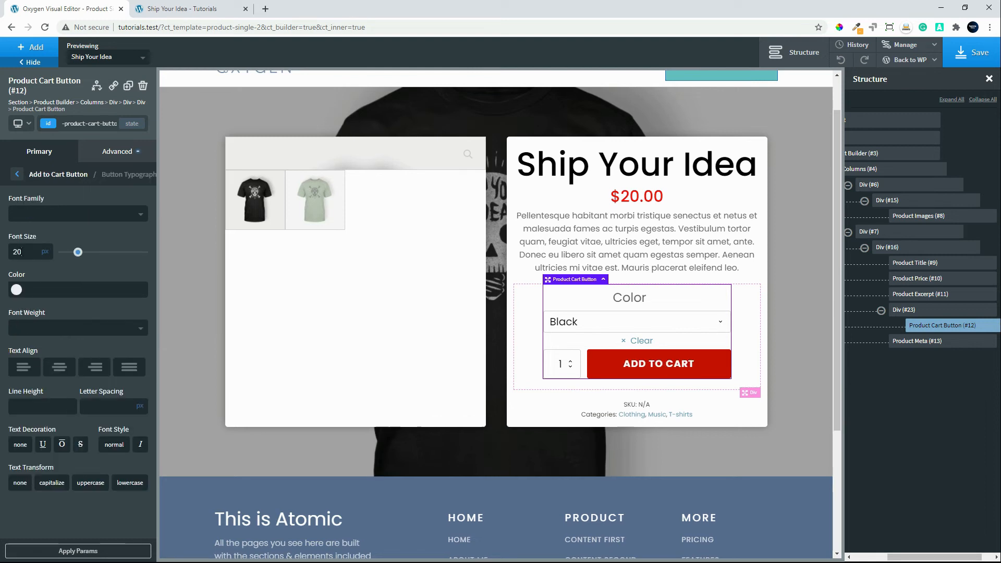
left_click(37, 333)
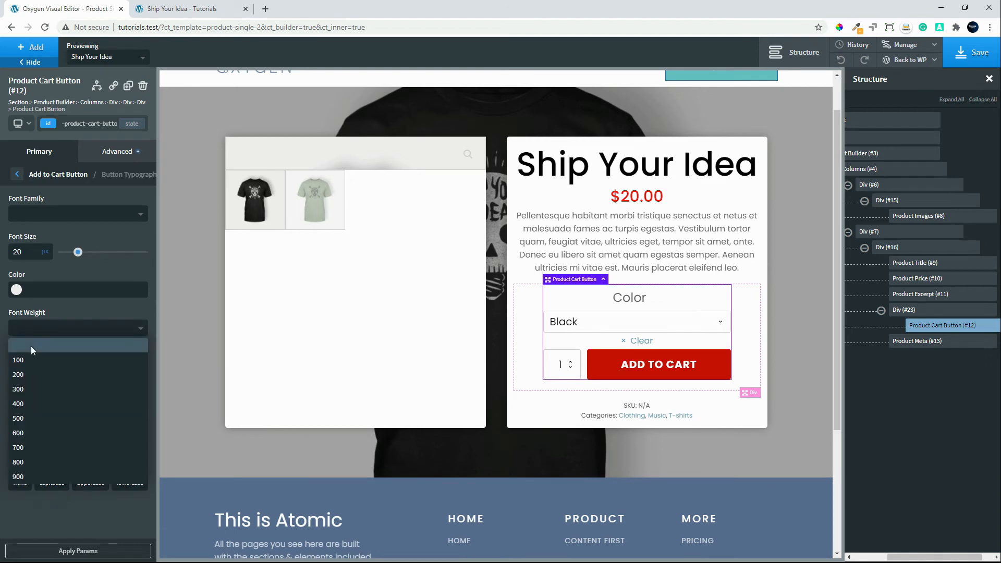
left_click(31, 418)
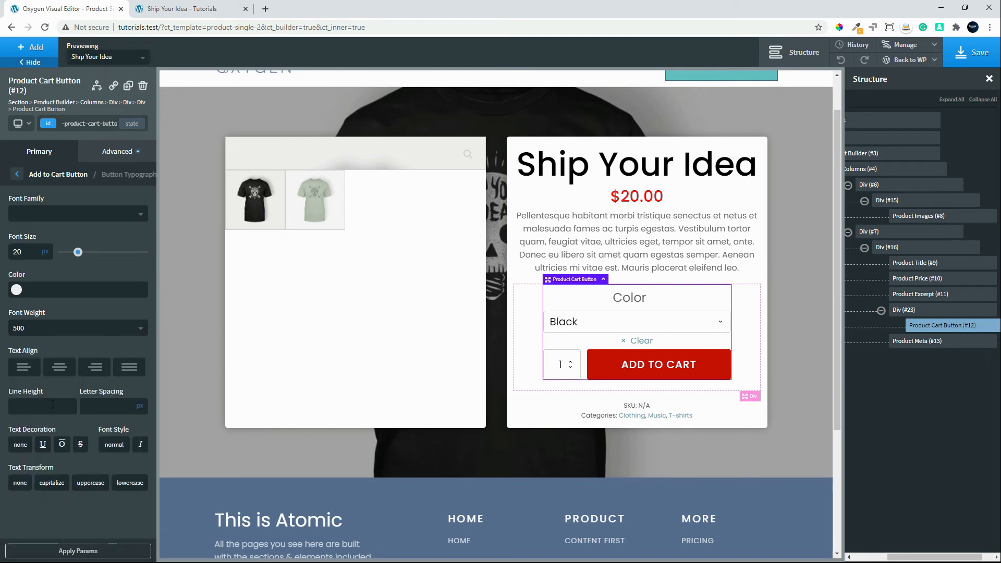
Step: Give the div wrapping the Product Cart Button a #f7f7f7 background color
left_click(530, 313)
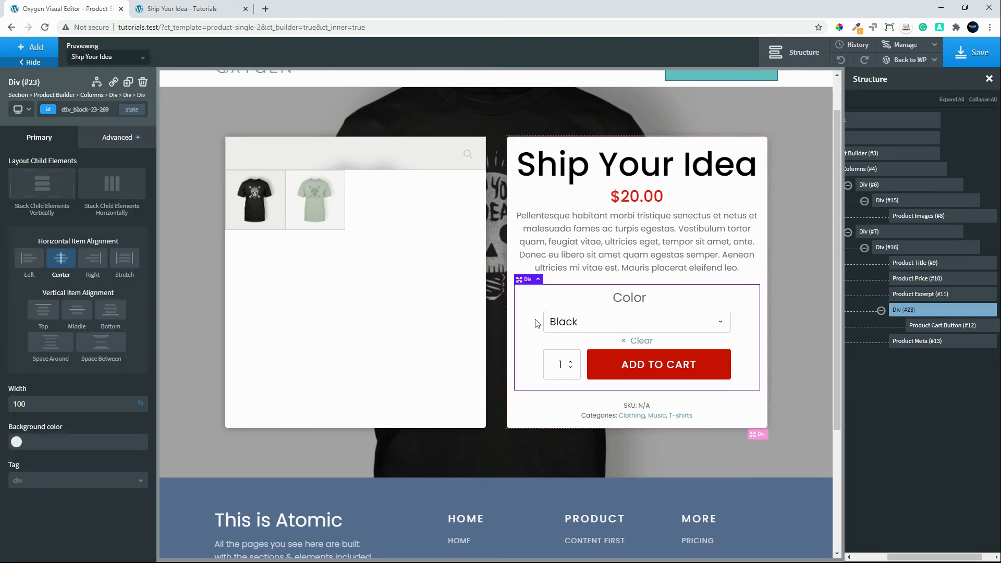
left_click(107, 140)
left_click(77, 170)
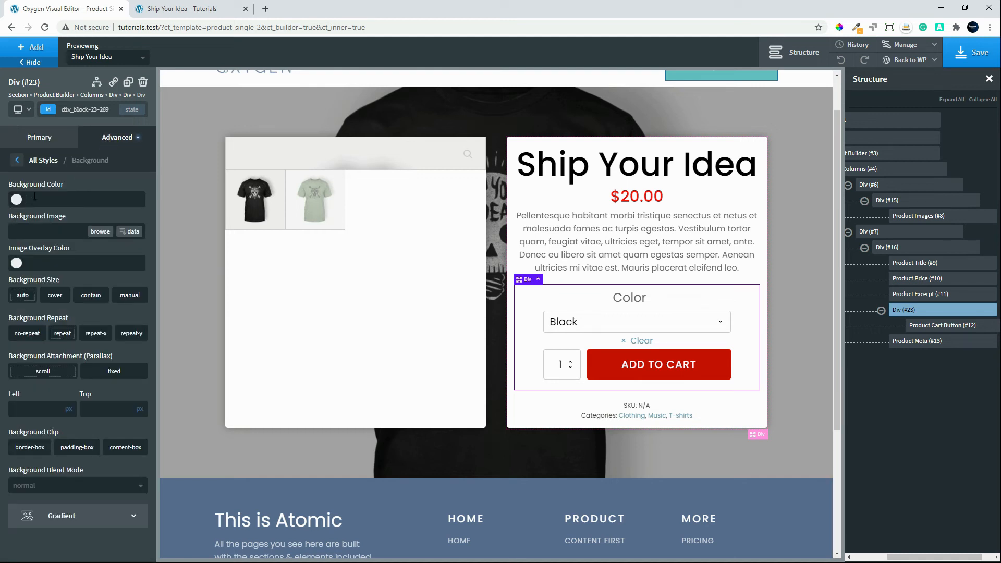
left_click(34, 195)
type("#f7f7f7")
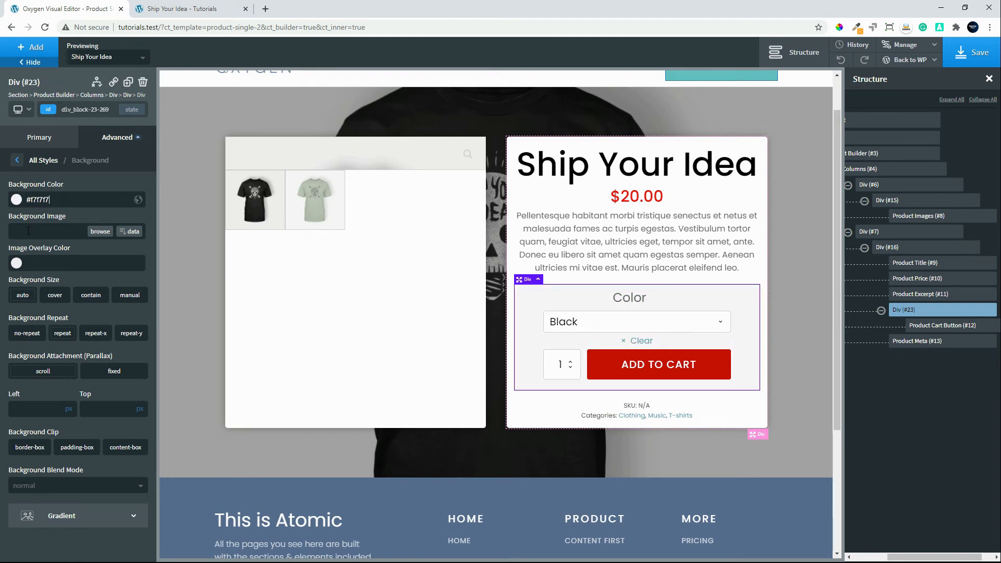
Step: Try a 15 px top padding on the cart button's wrapping div, and reduce it to 10 px
left_click(18, 160)
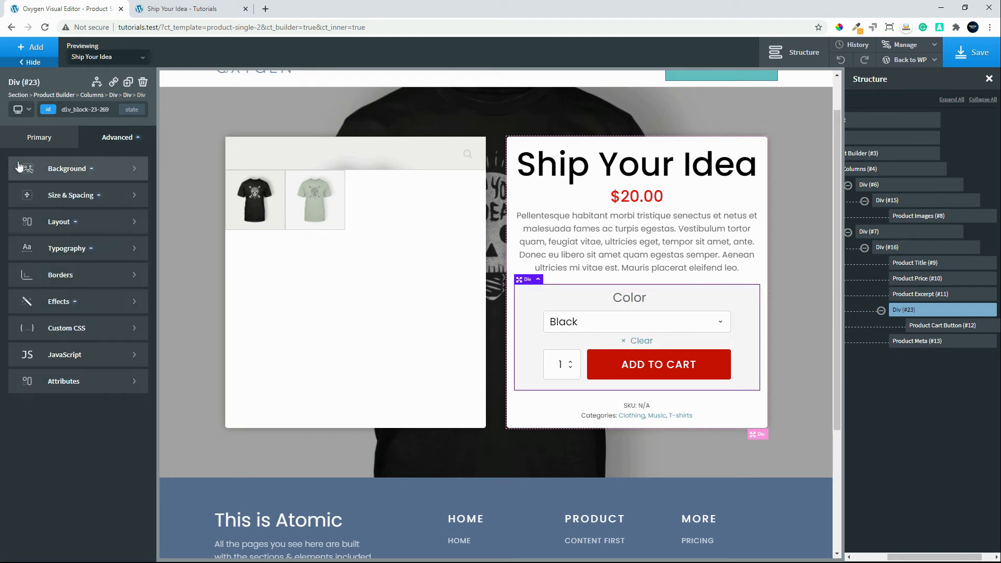
left_click(63, 197)
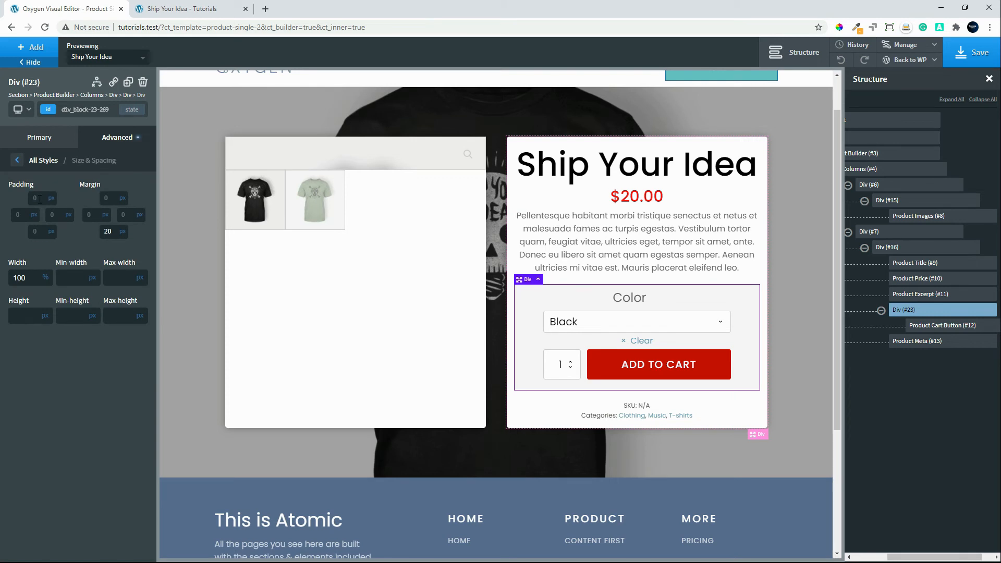
left_click(39, 198)
type("15")
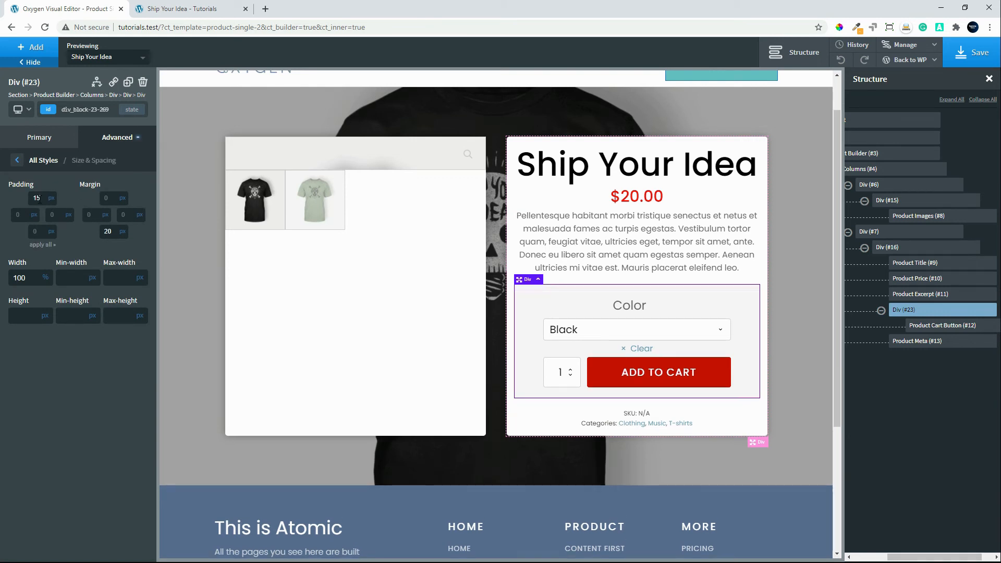
key("BackSpace")
type("0")
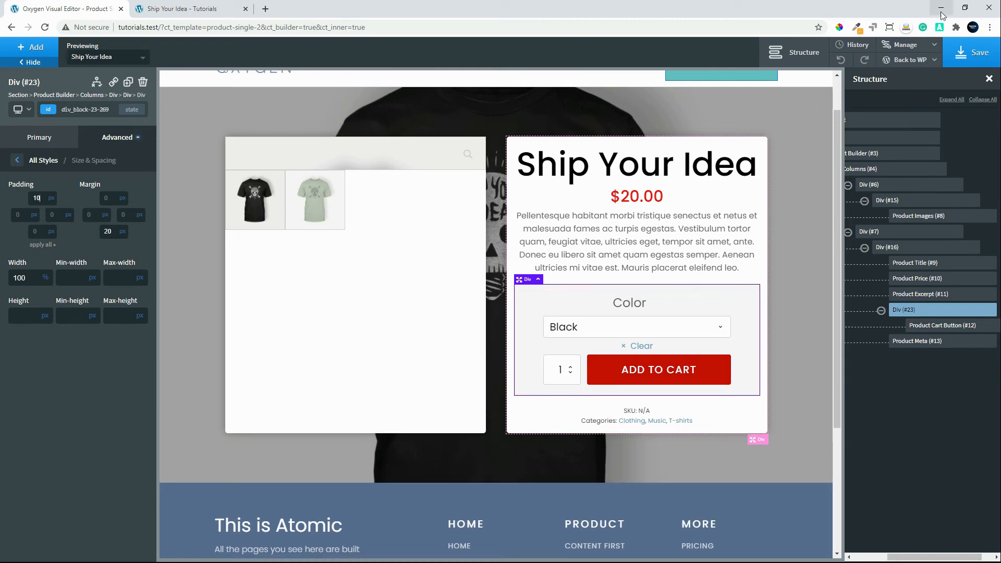
Step: Save the template, reload the live product page and switch the color variation to Blue to check the cart styling
left_click(970, 52)
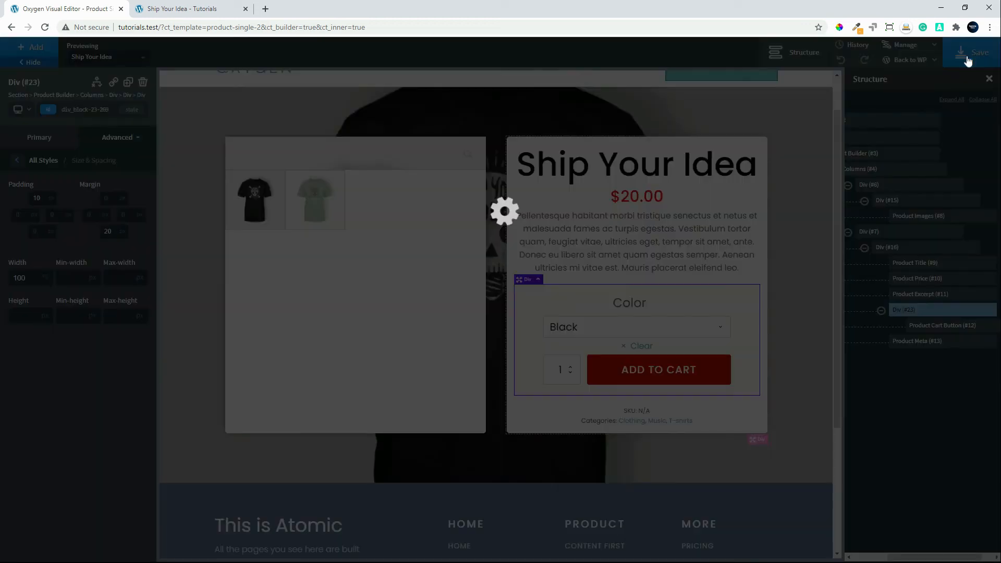
left_click(172, 9)
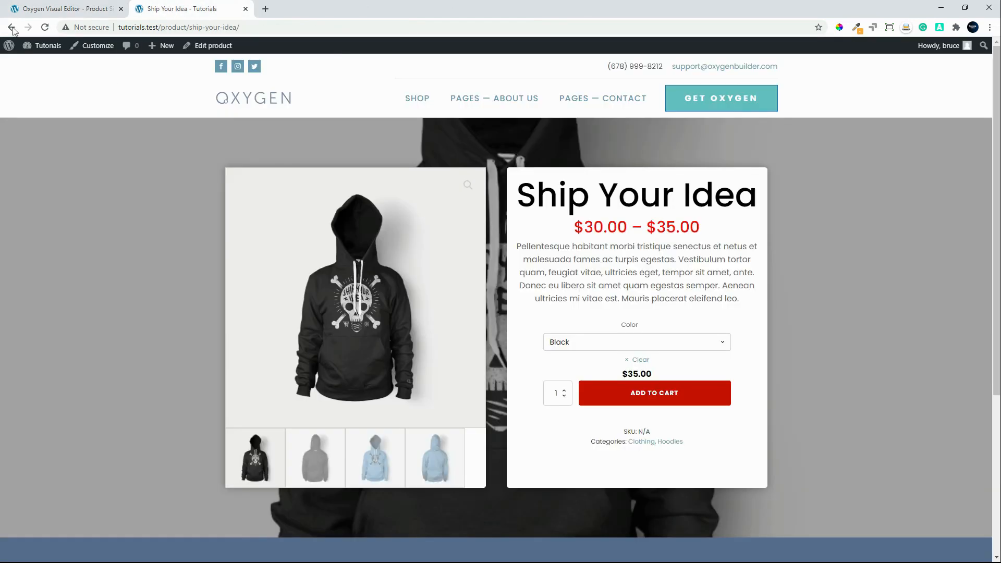
left_click(46, 27)
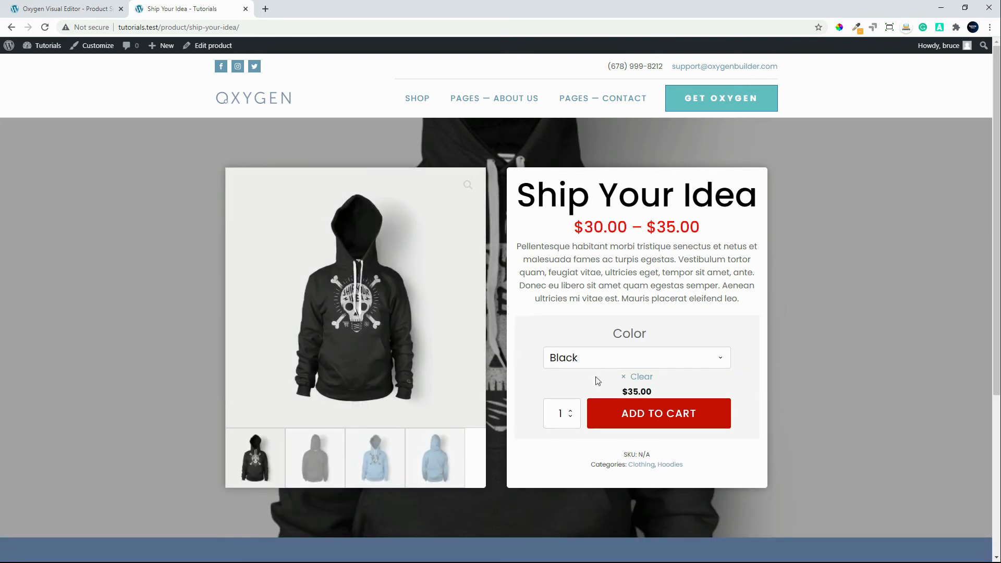
left_click(573, 360)
left_click(566, 408)
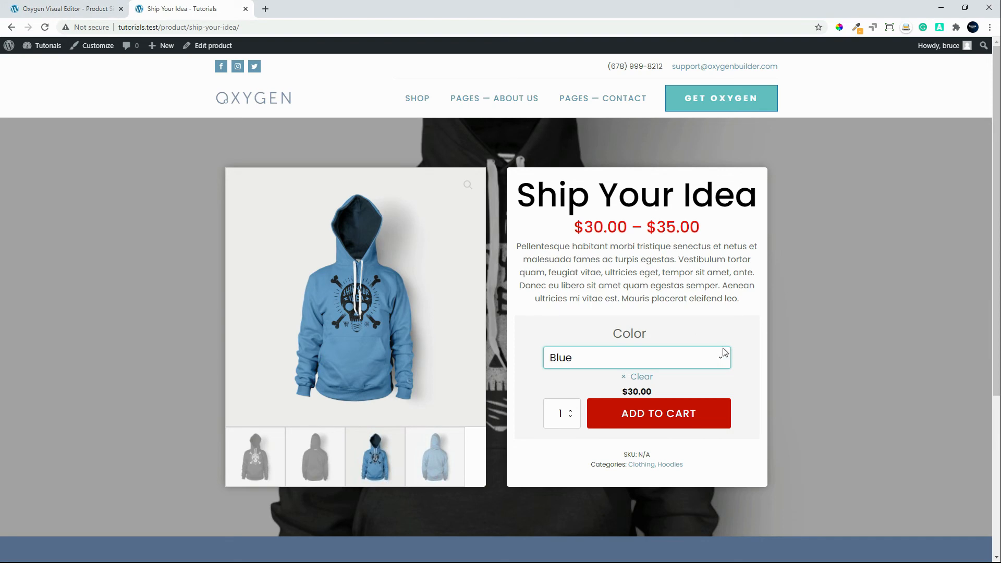
Step: Back in the Oxygen editor, set the Product Cart Button's price amount to color #ff0000 and a 24 px font size
left_click(60, 9)
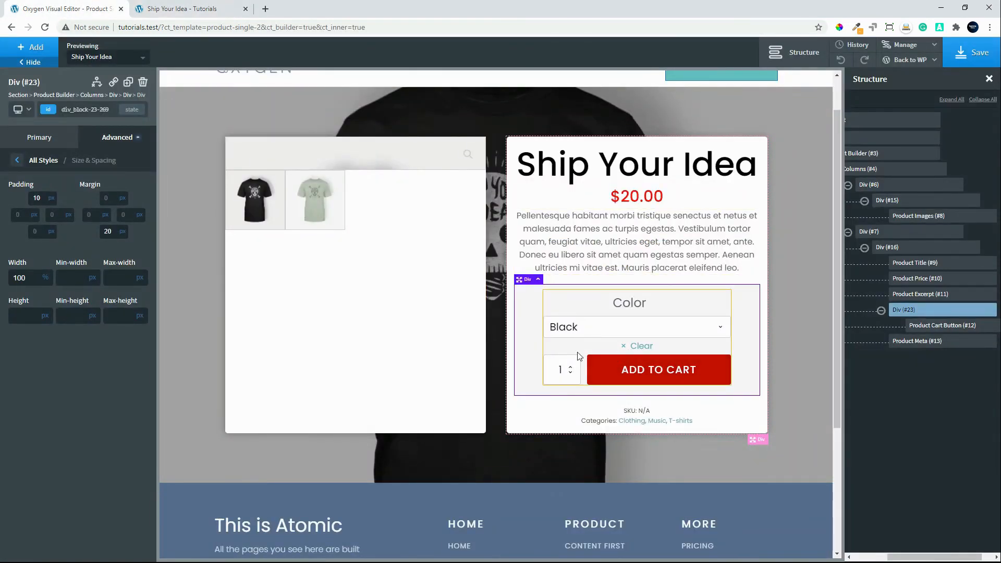
left_click(574, 353)
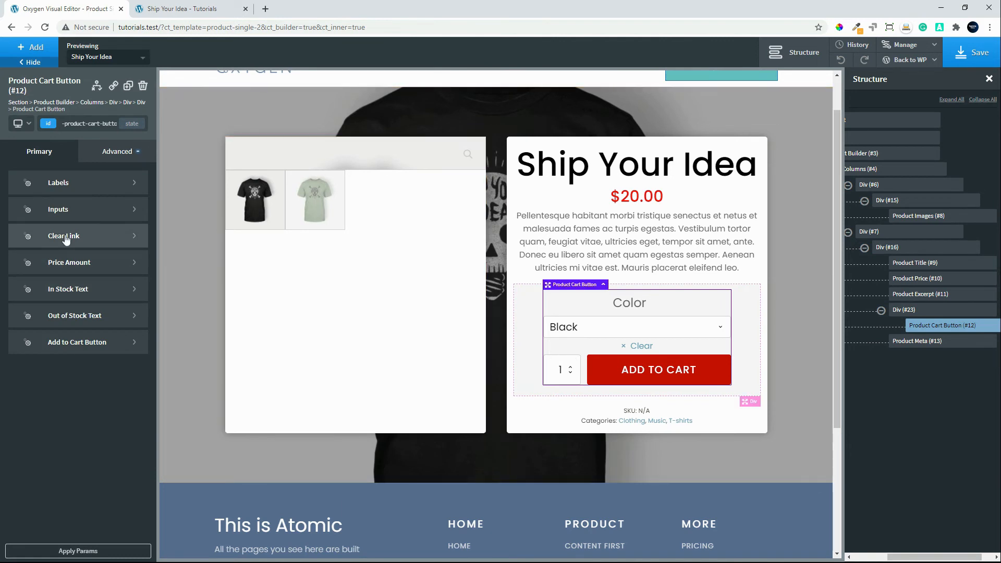
left_click(67, 265)
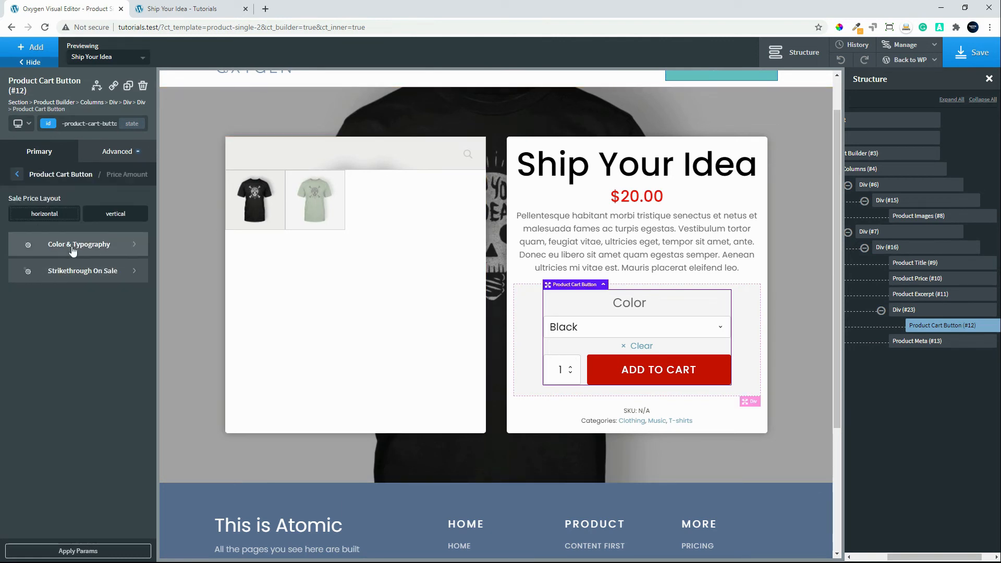
left_click(65, 250)
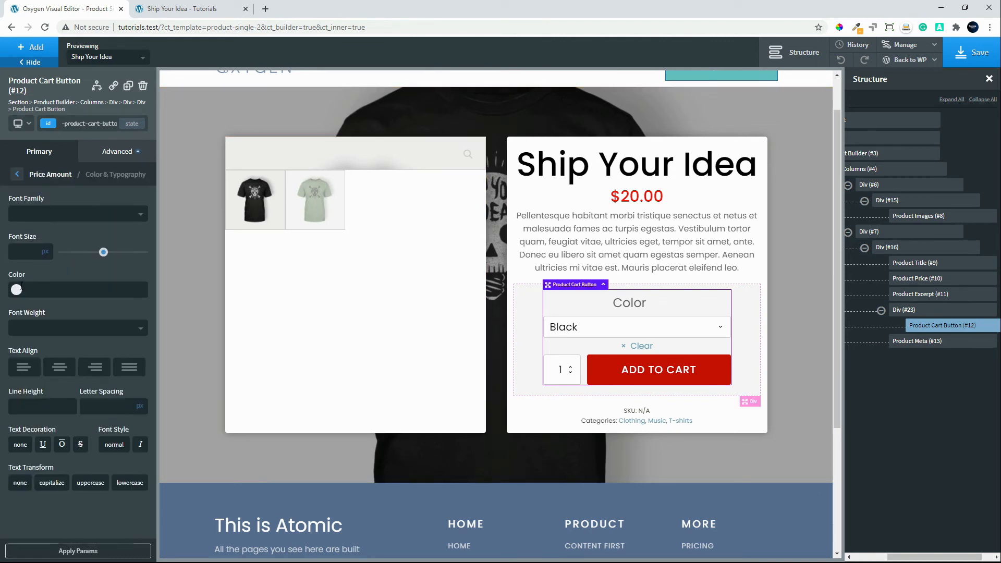
left_click(17, 289)
left_click_drag(44, 318, 101, 294)
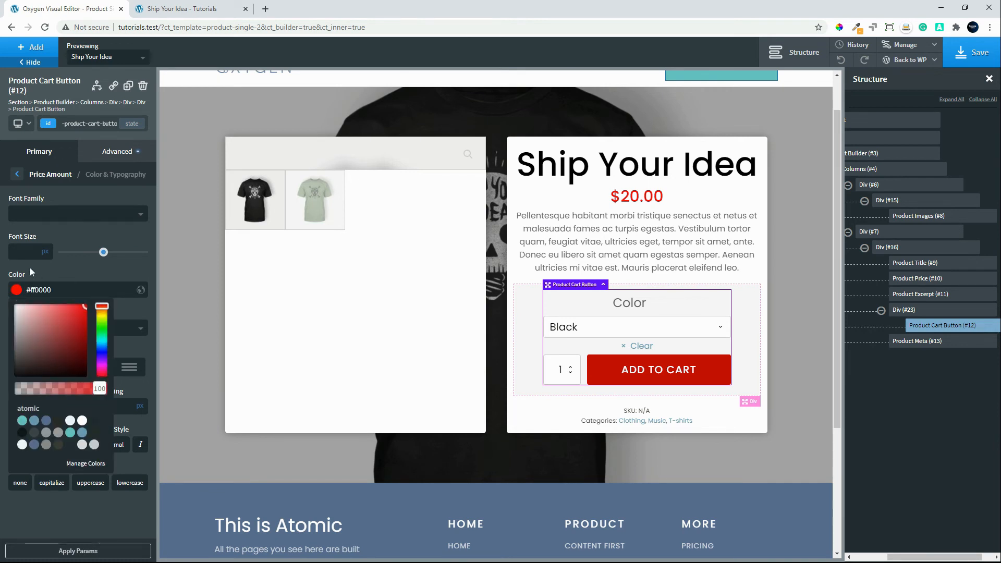
left_click(26, 252)
type("24")
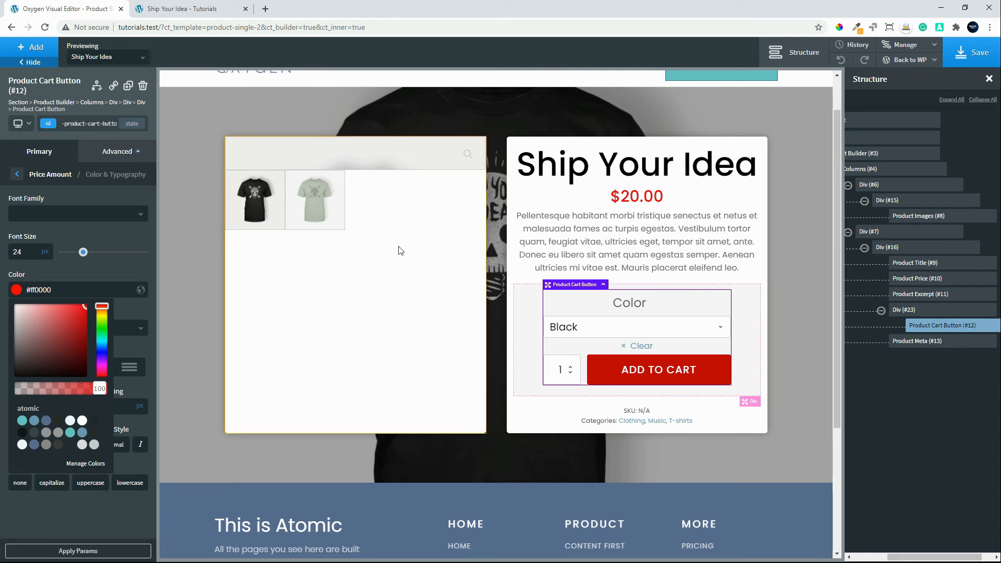
Step: Give the div wrapping the Product Cart Button a 1 px solid border in color #ddd
left_click(527, 305)
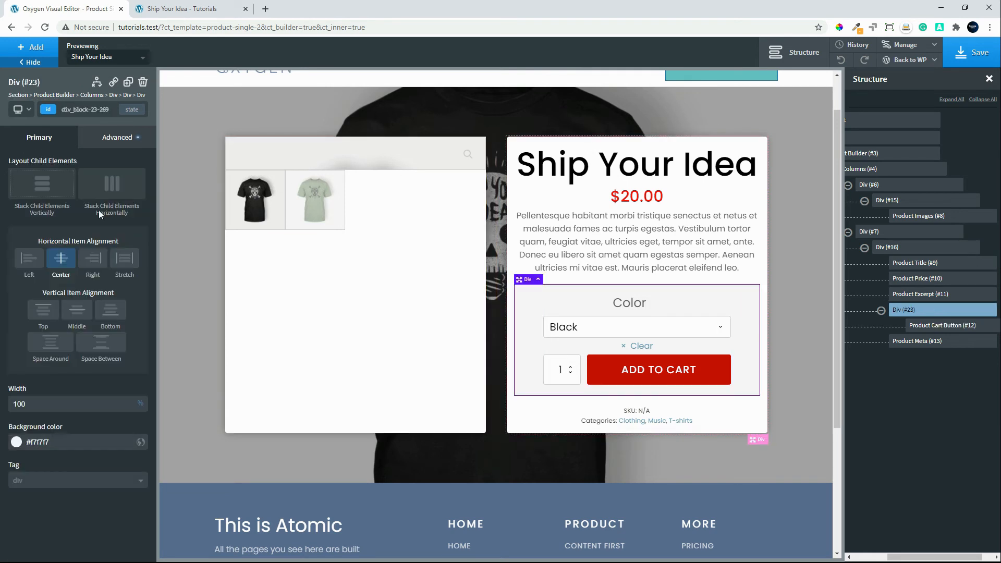
left_click(124, 142)
left_click(81, 200)
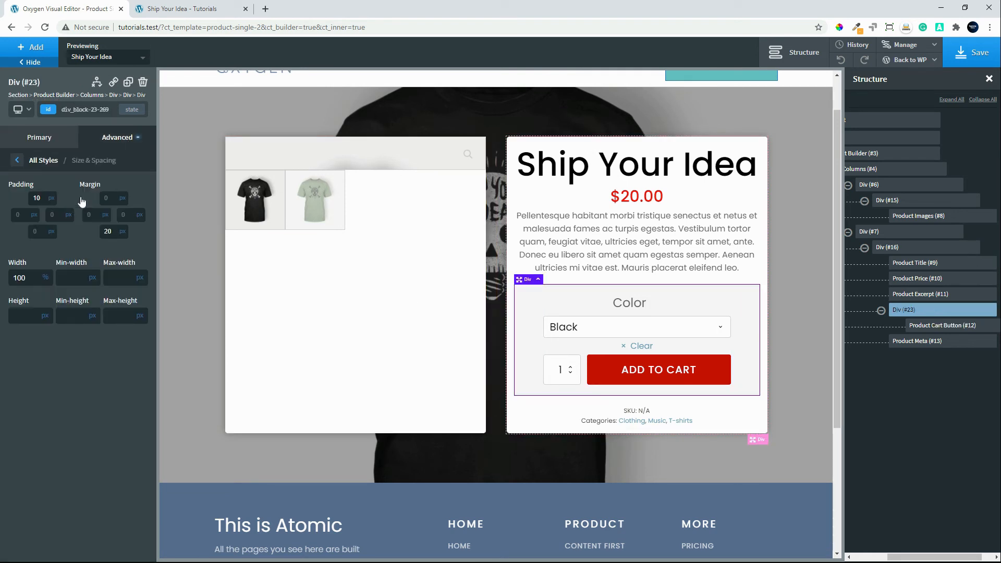
left_click(19, 161)
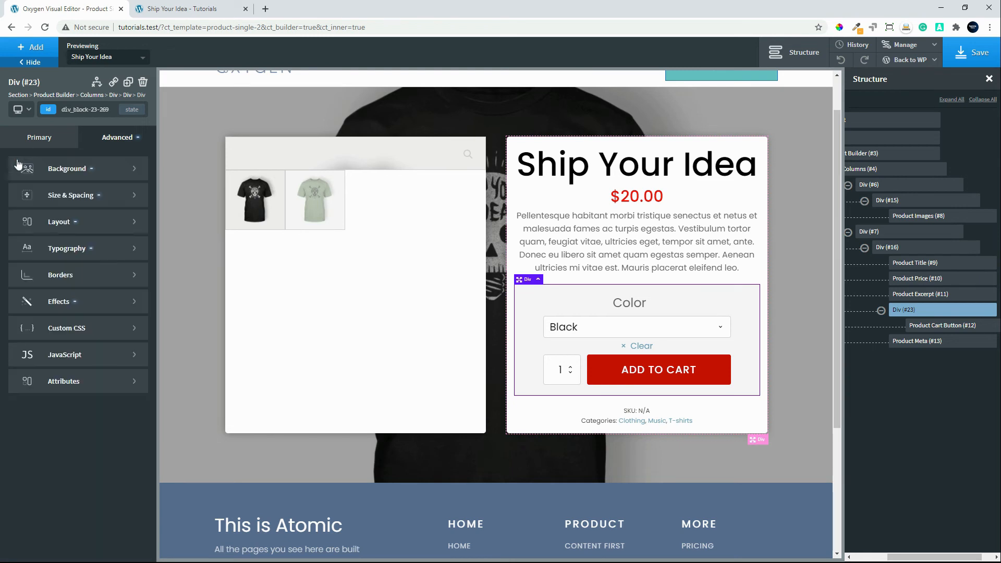
left_click(92, 272)
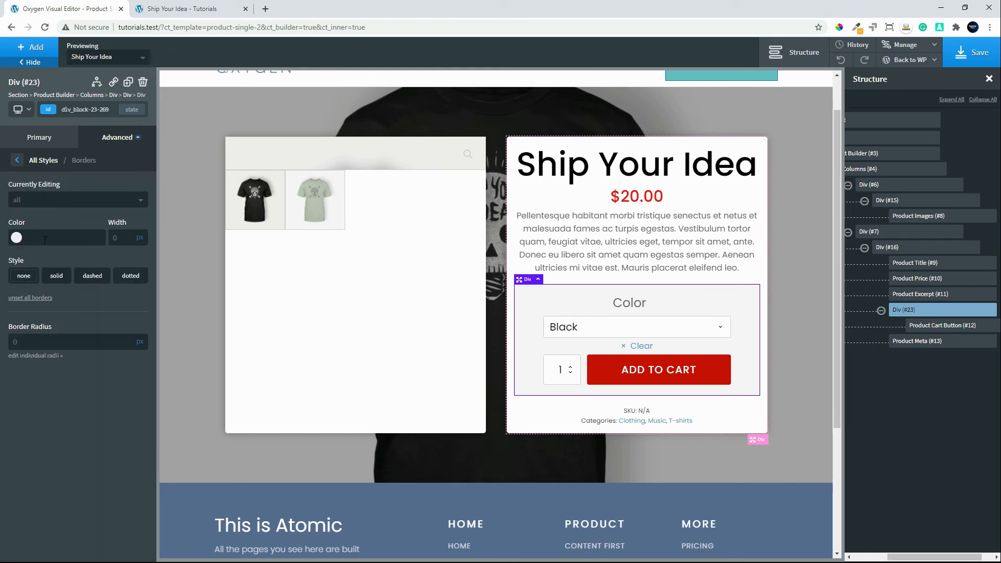
type("#")
type("ddd")
type("1")
left_click(55, 276)
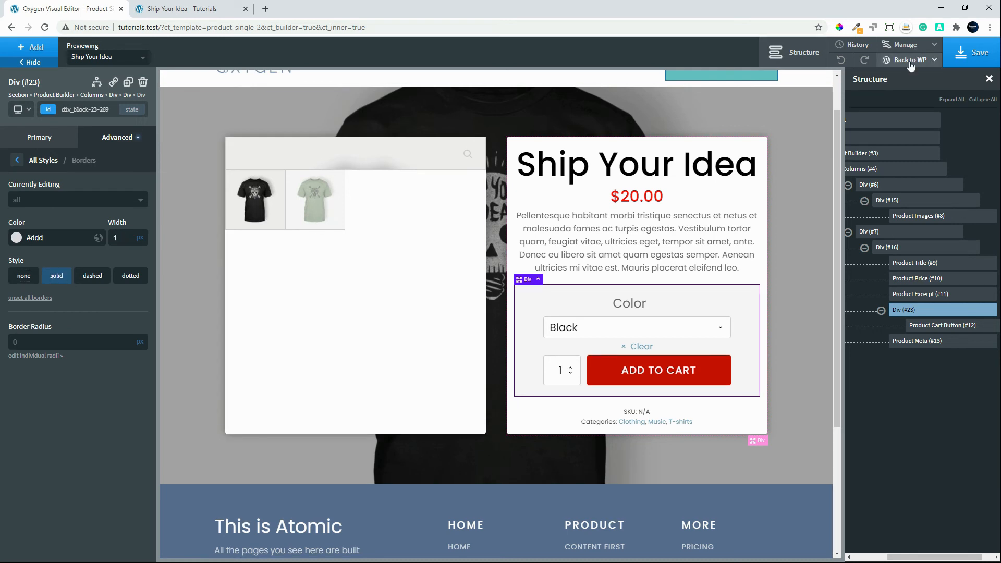
Step: Save the template and reload the live product page to check the border around the cart area
left_click(961, 55)
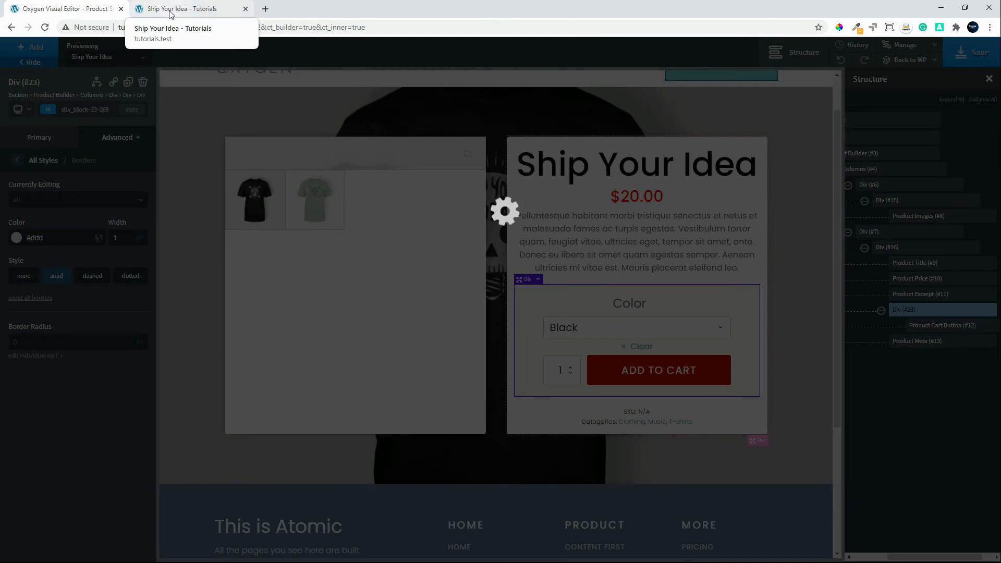
left_click(175, 9)
left_click(45, 27)
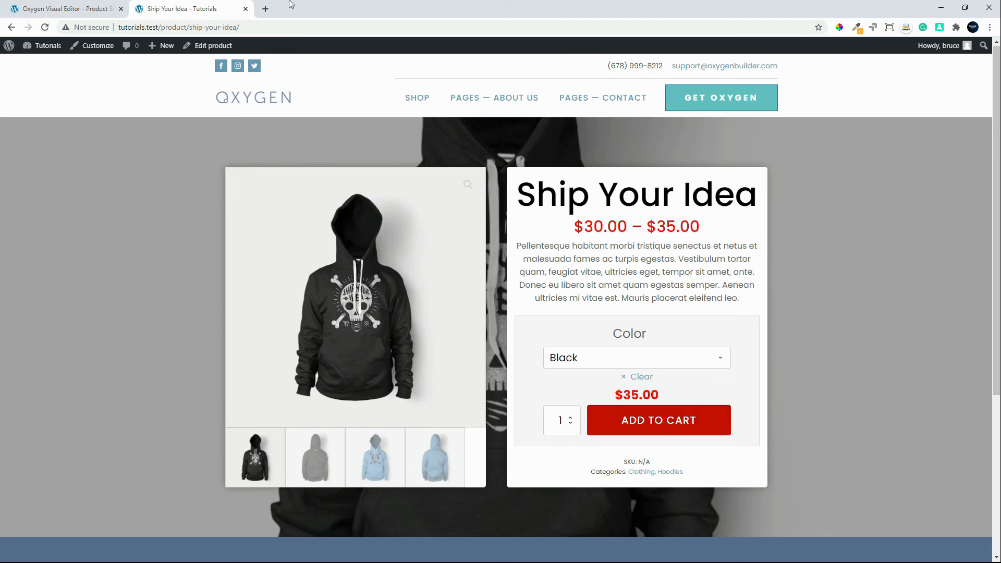
Step: Back in the Oxygen editor, set the Product Cart Button's price amount to font weight 500 and line height 1.5
left_click(60, 11)
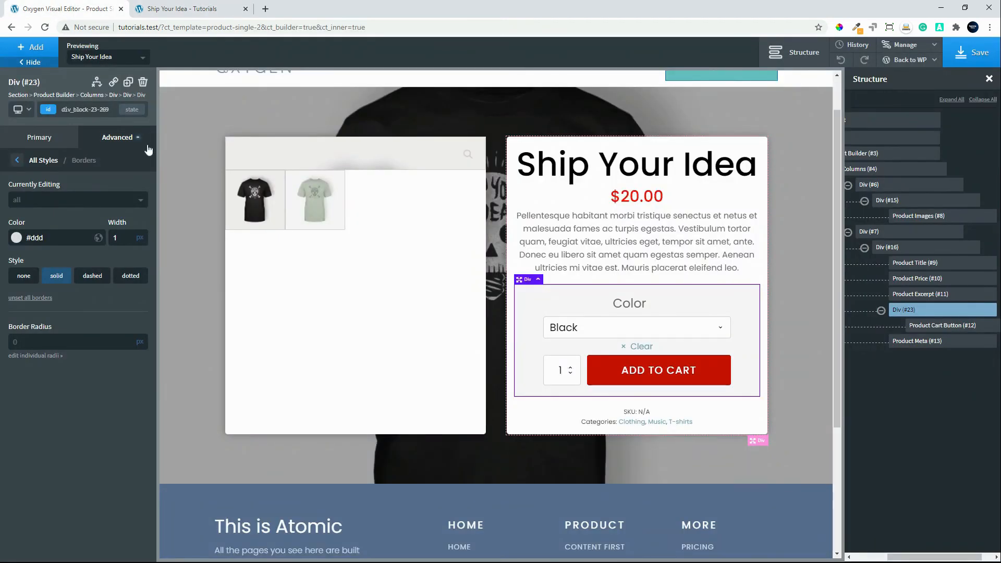
left_click(16, 161)
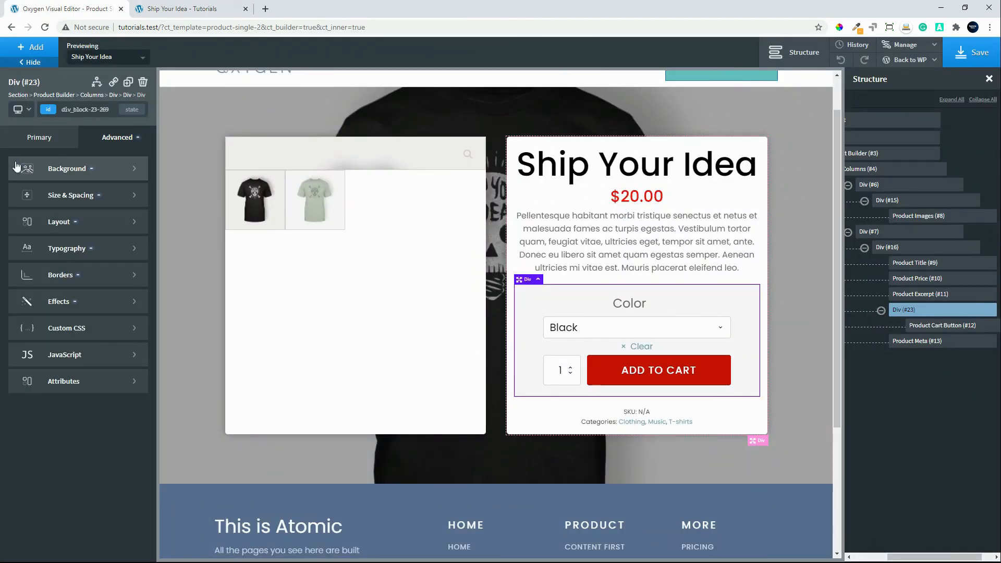
left_click(561, 332)
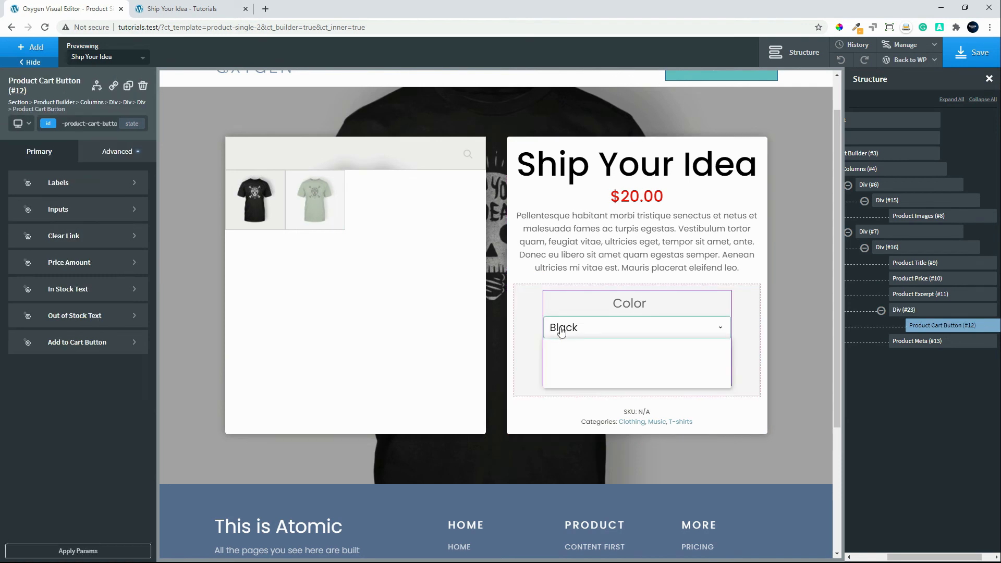
left_click(77, 264)
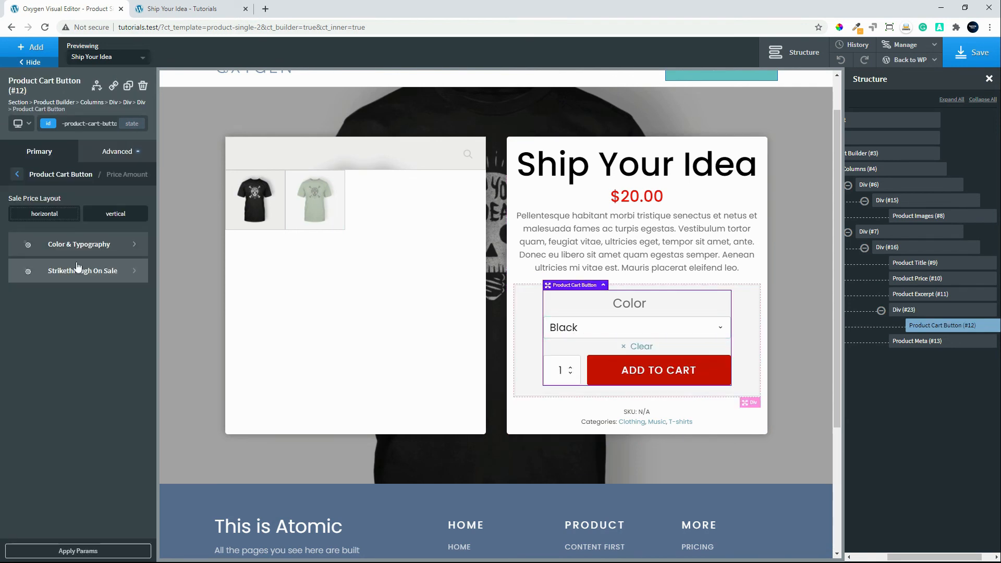
left_click(90, 245)
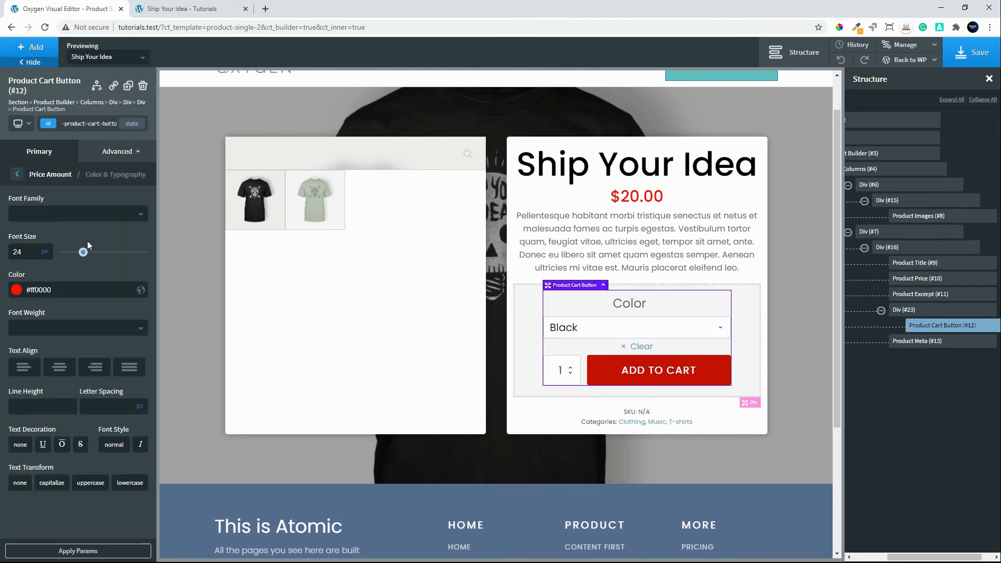
left_click(34, 331)
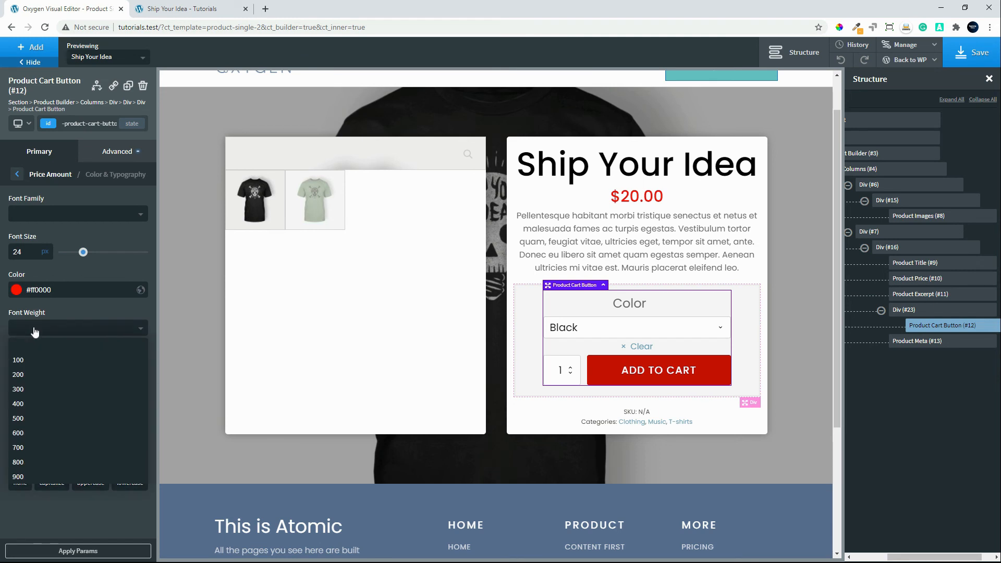
left_click(46, 423)
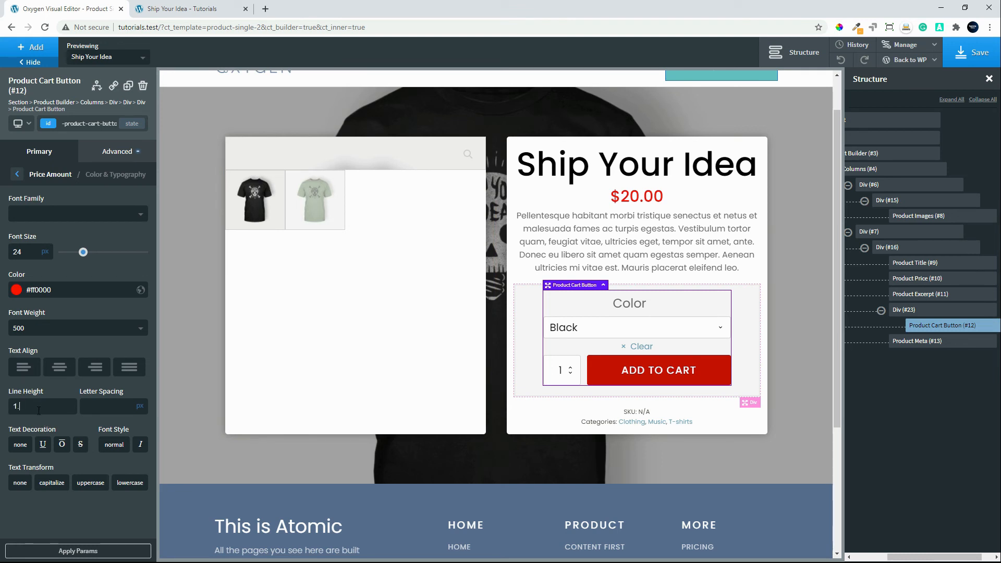
Step: Save the template, reload the live product page and check the price amount's new weight and spacing
left_click(972, 52)
left_click(180, 8)
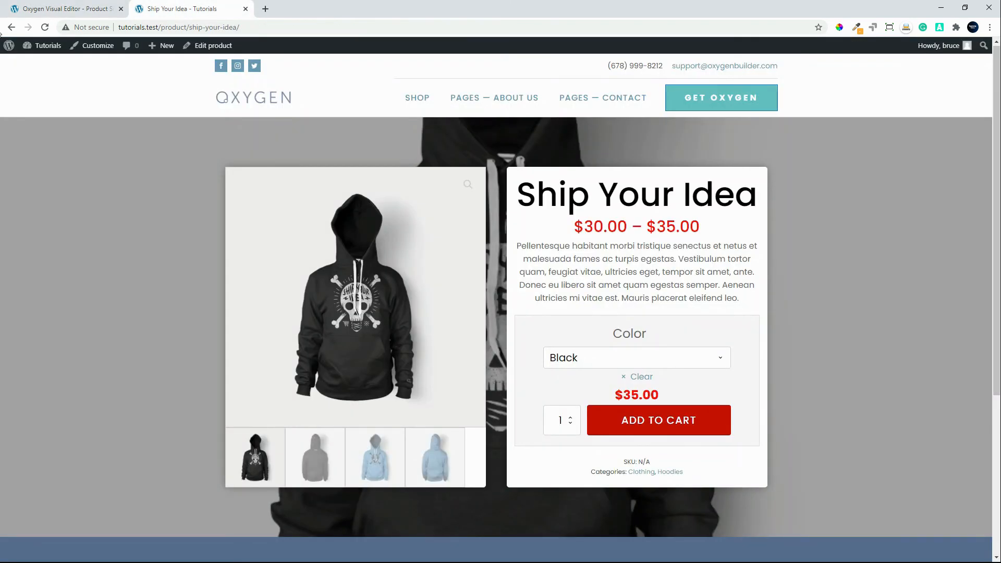
left_click(45, 27)
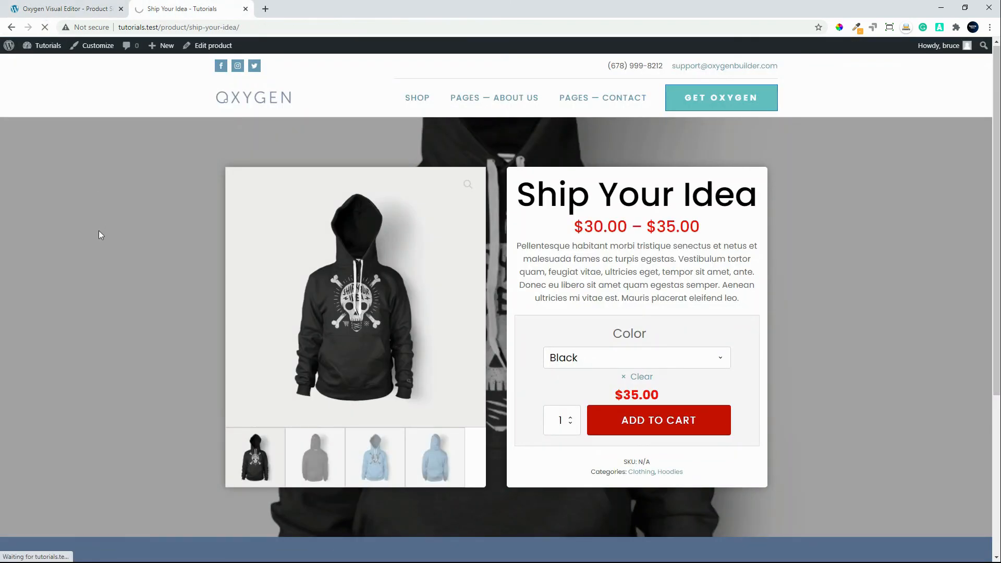
scroll(100, 235, "down", 5)
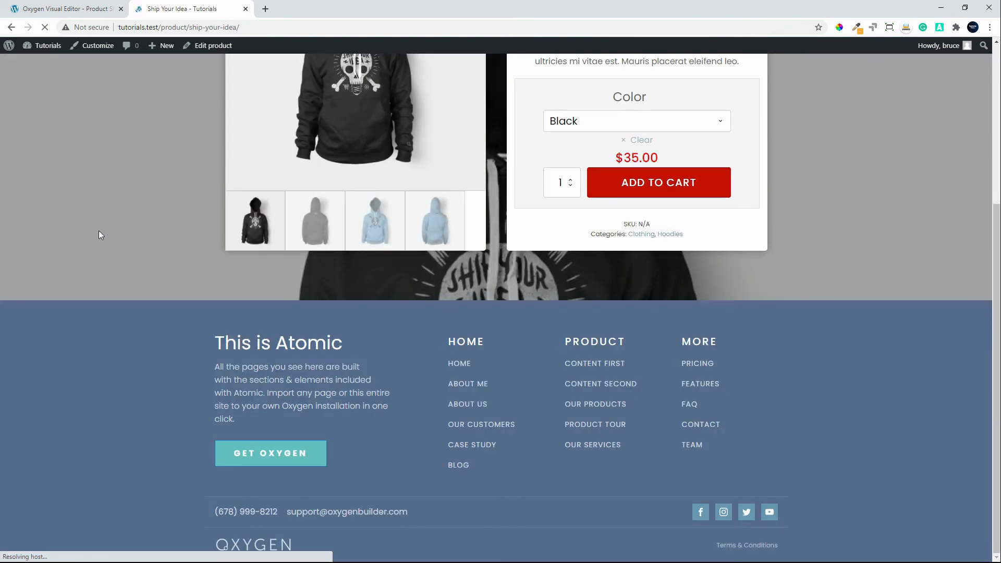
scroll(726, 245, "up", 2)
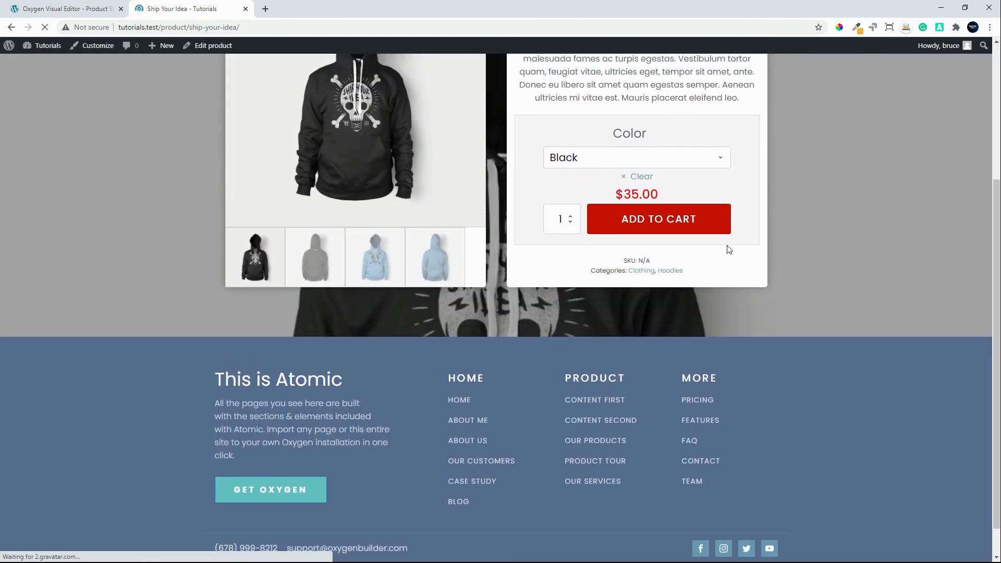
scroll(728, 241, "up", 2)
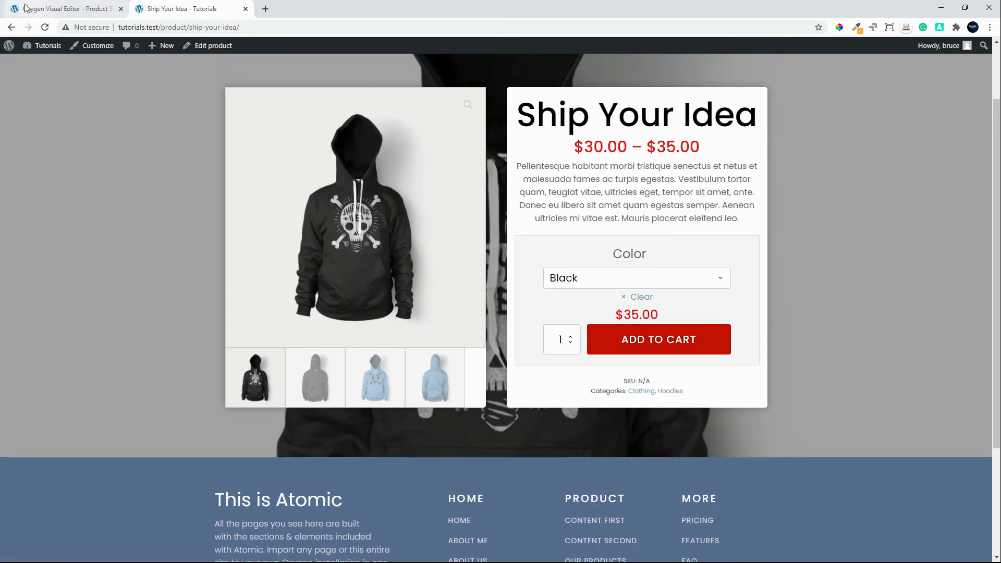
Step: Back in the Oxygen editor, collapse the Columns element in the structure and add a Related Products element inside the Product Builder
left_click(66, 10)
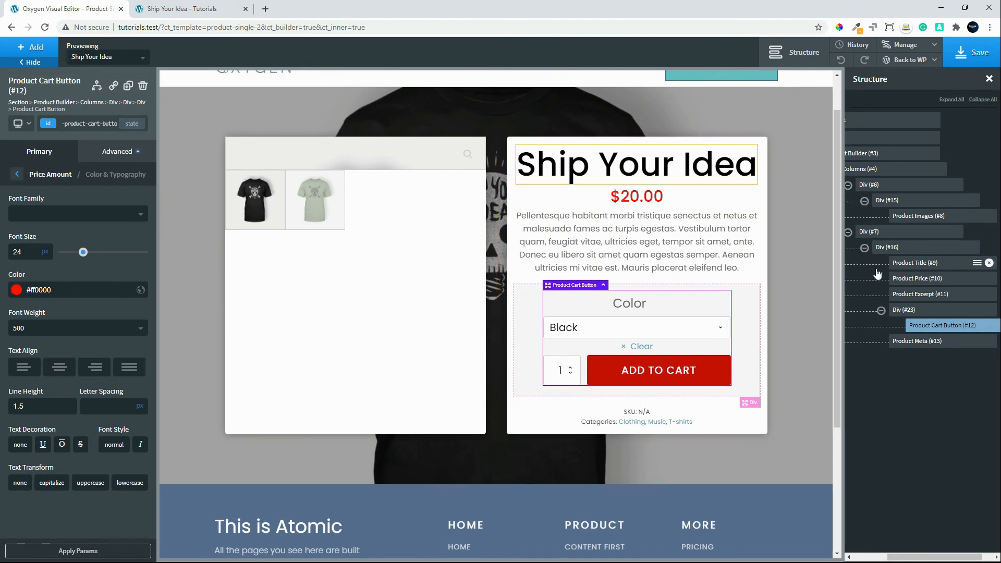
scroll(866, 280, "left", 1)
scroll(866, 281, "left", 2)
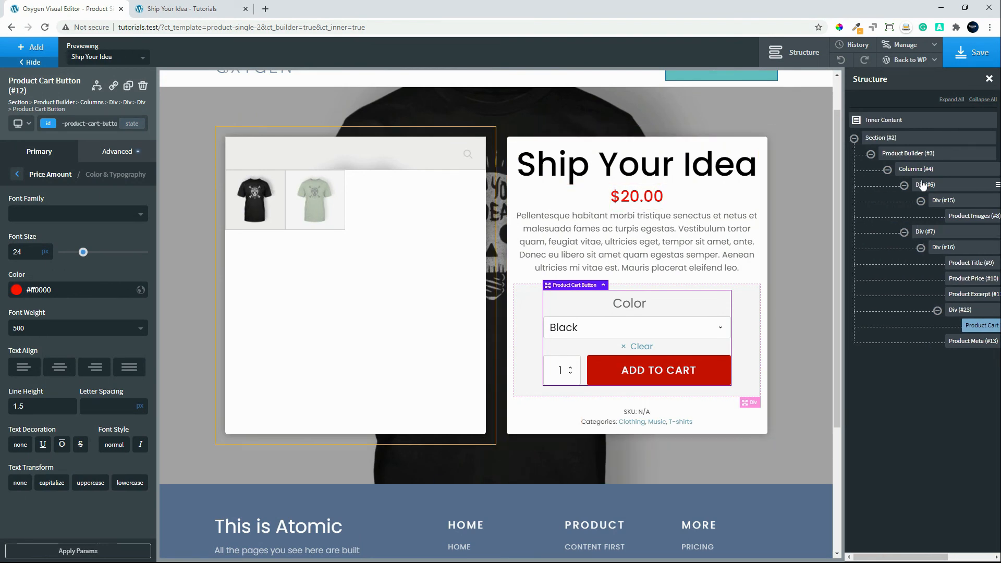
left_click(911, 155)
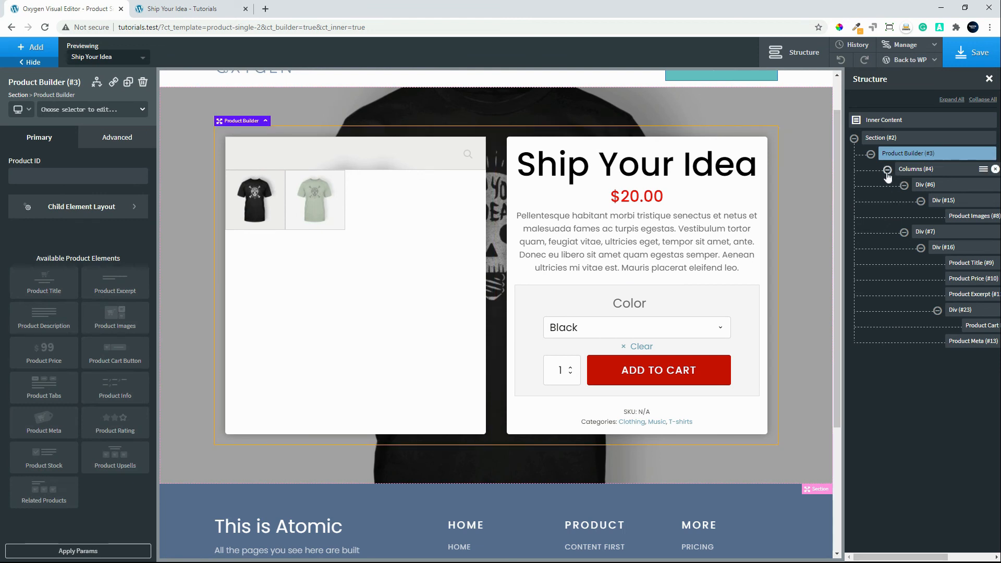
left_click(887, 170)
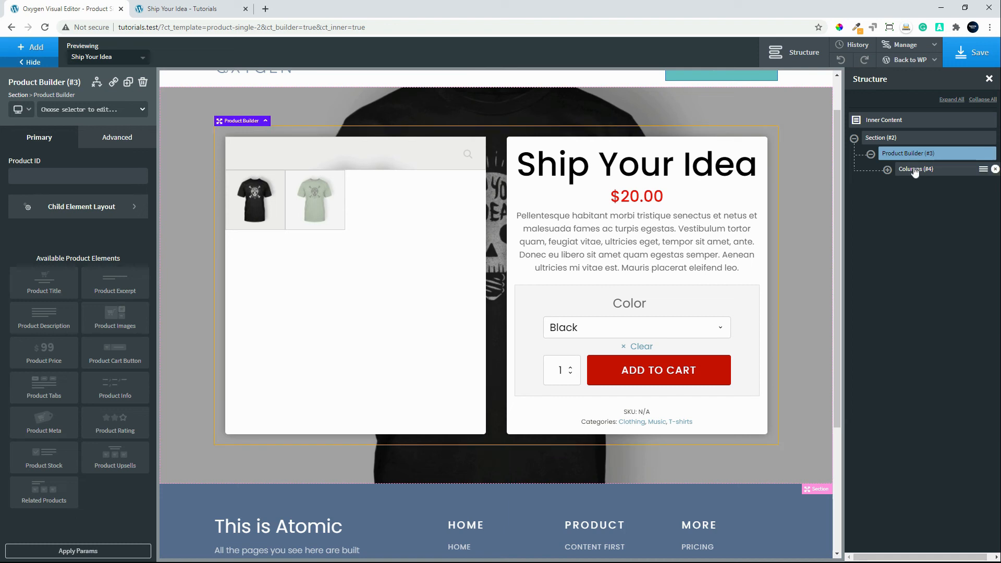
left_click(29, 52)
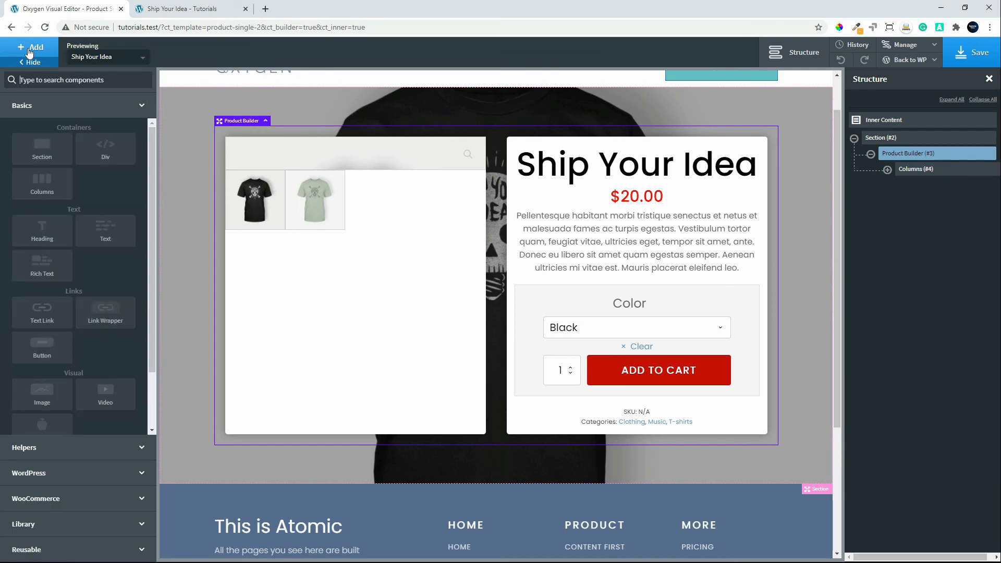
left_click(72, 497)
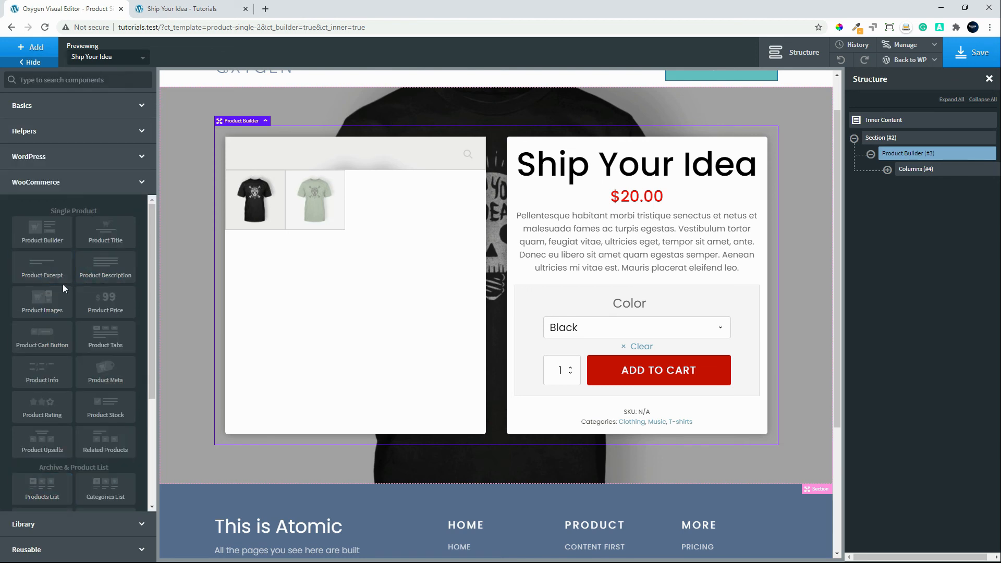
left_click(100, 447)
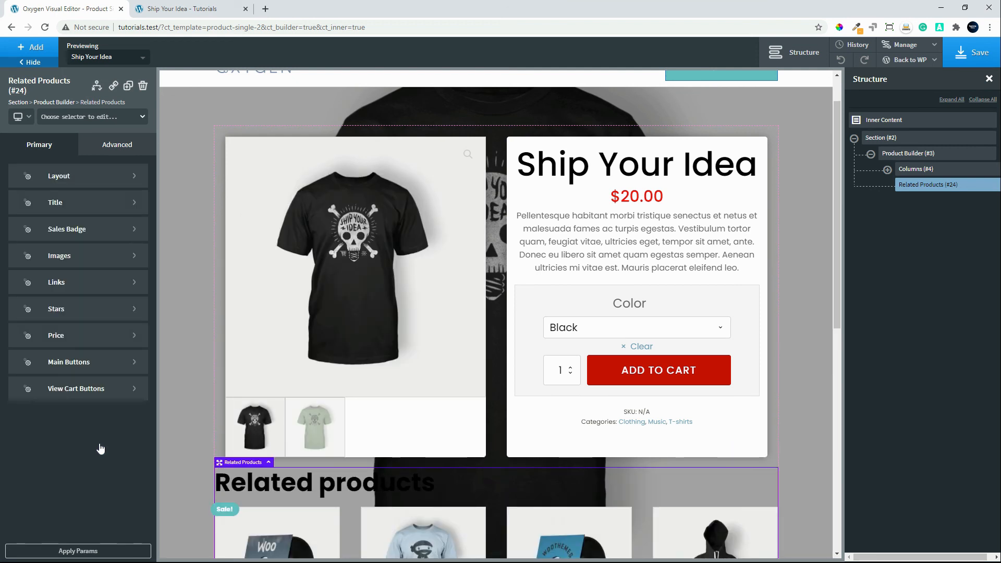
Step: Add a Product Tabs element inside the Product Builder and move it between the Columns and Related Products
left_click(914, 153)
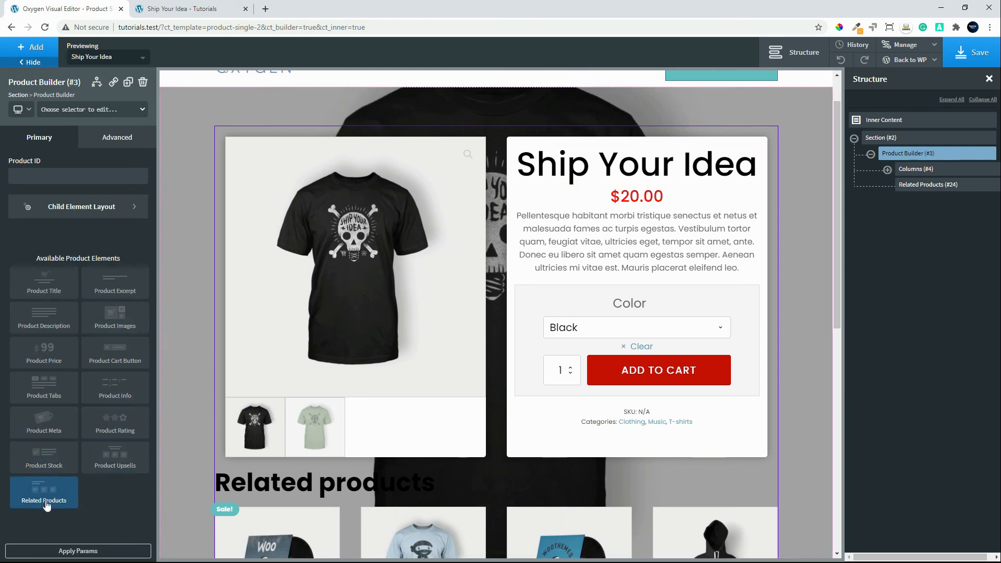
left_click(45, 399)
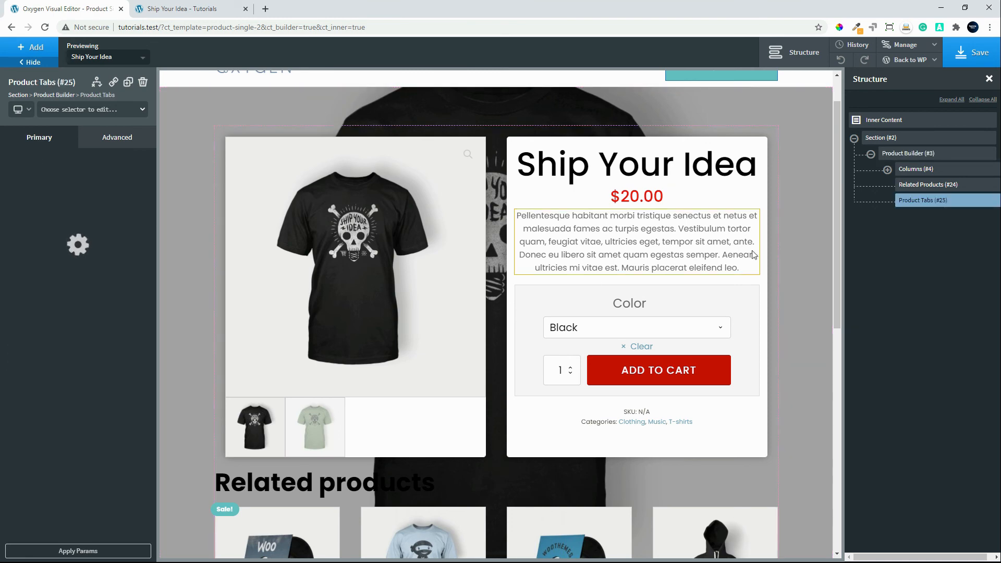
left_click_drag(911, 199, 918, 182)
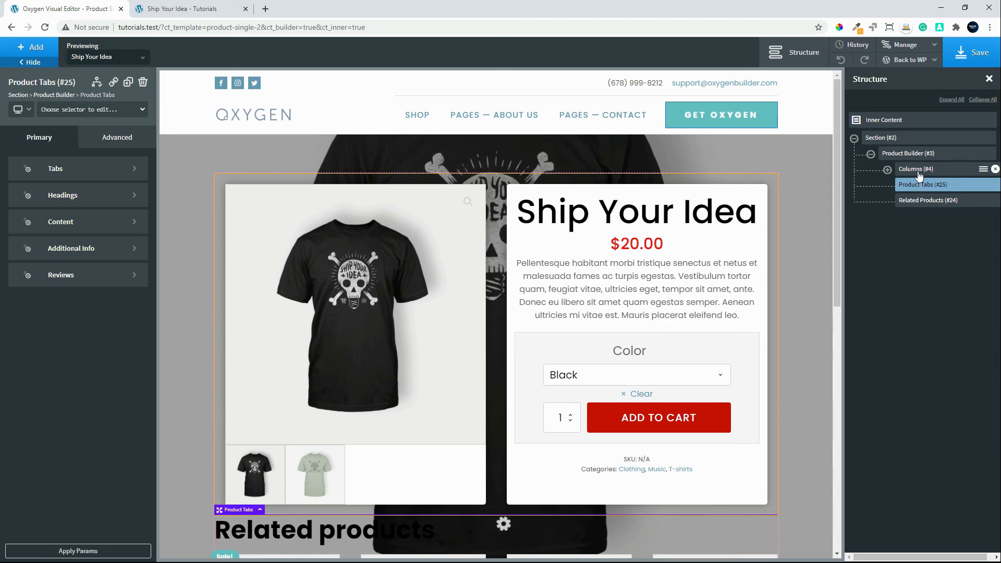
Step: Look over the new Product Tabs and Related Products areas, and wrap the Product Tabs element in a div
left_click_drag(836, 167, 822, 249)
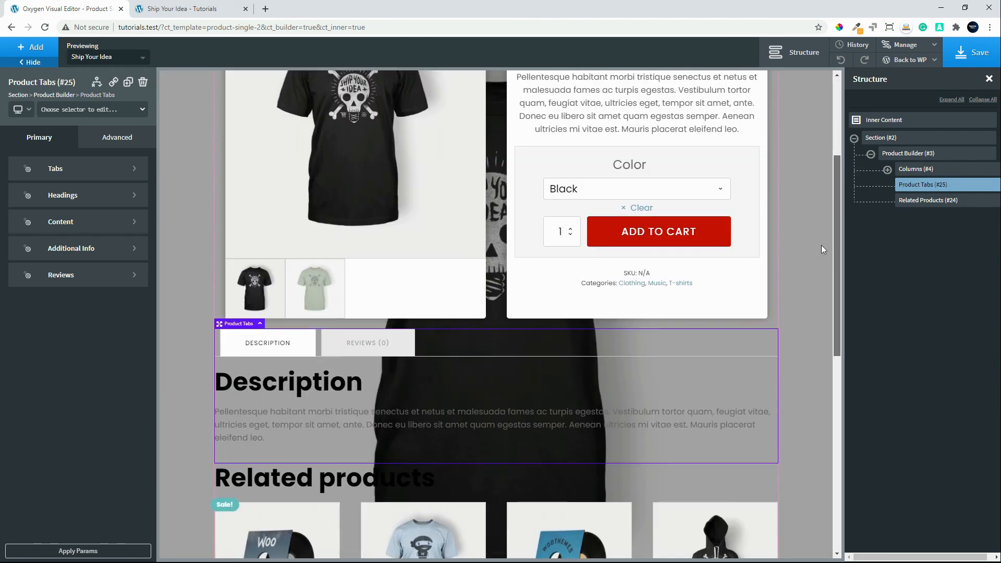
scroll(812, 296, "down", 3)
scroll(787, 377, "down", 4)
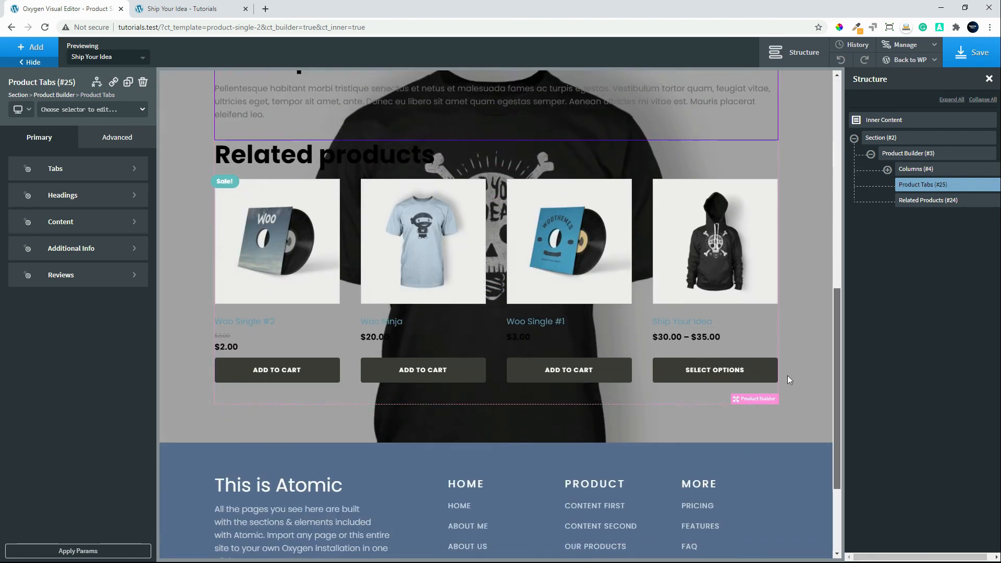
scroll(787, 376, "up", 6)
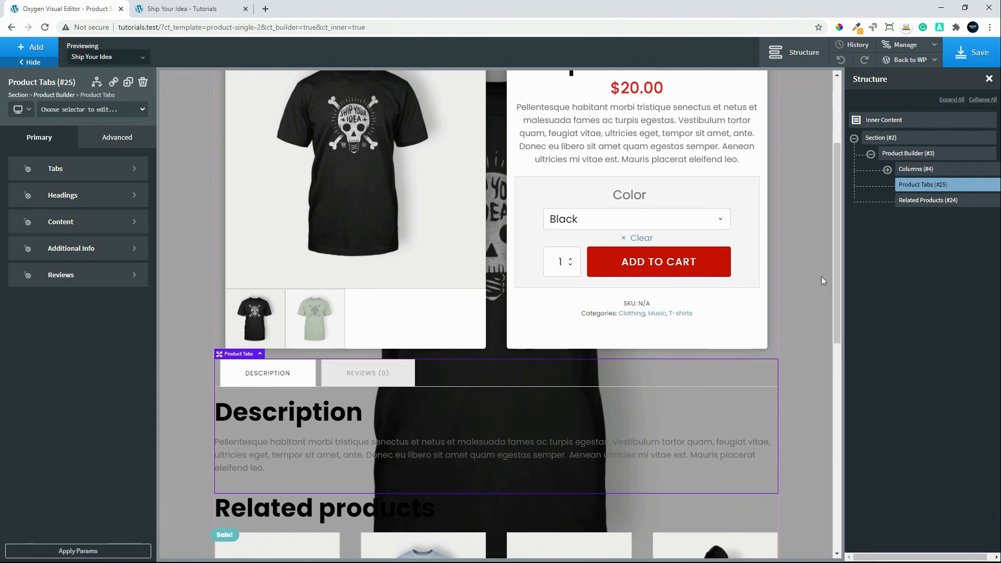
left_click(983, 185)
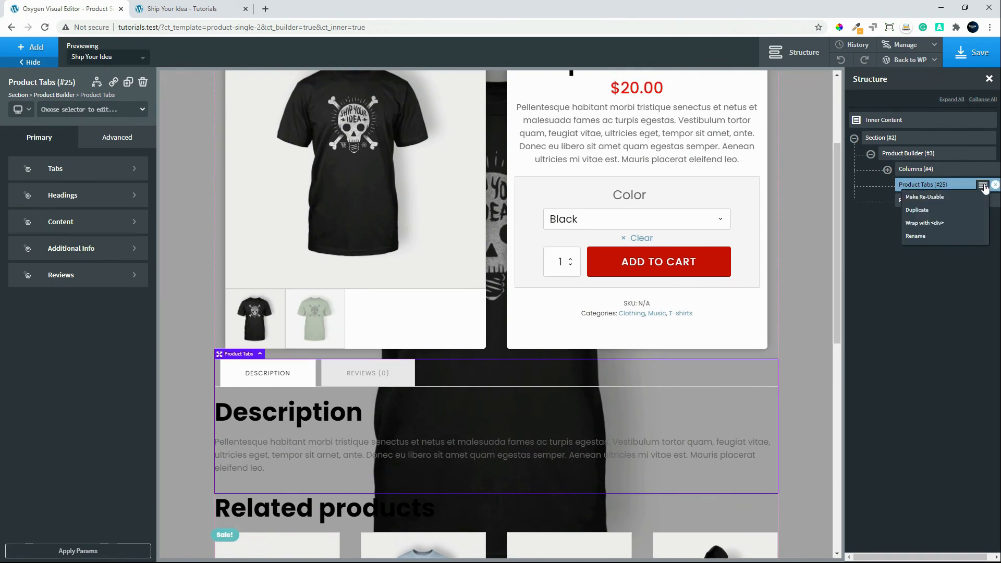
left_click(946, 225)
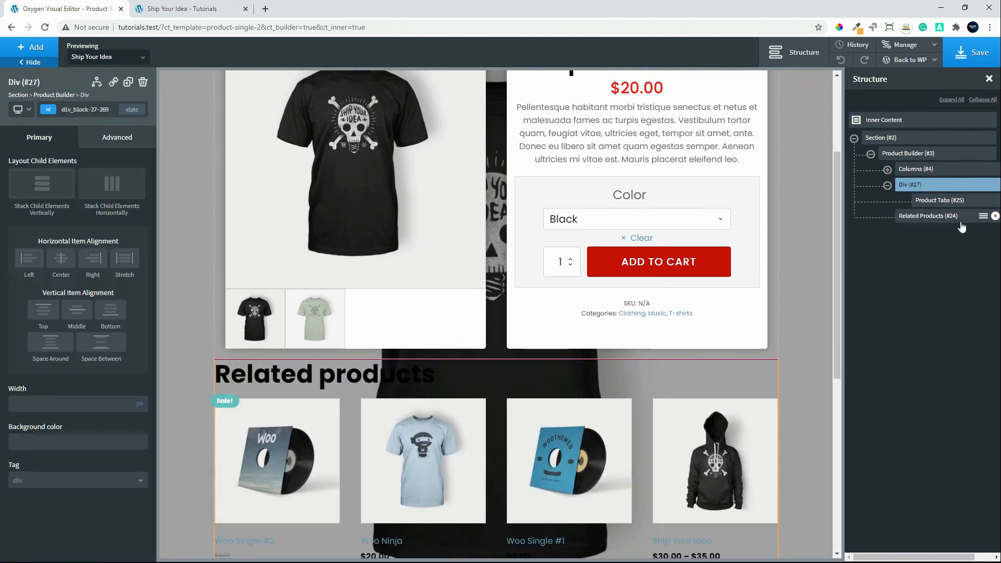
Step: Wrap the Related Products element in its own div inside the Product Builder
left_click(983, 217)
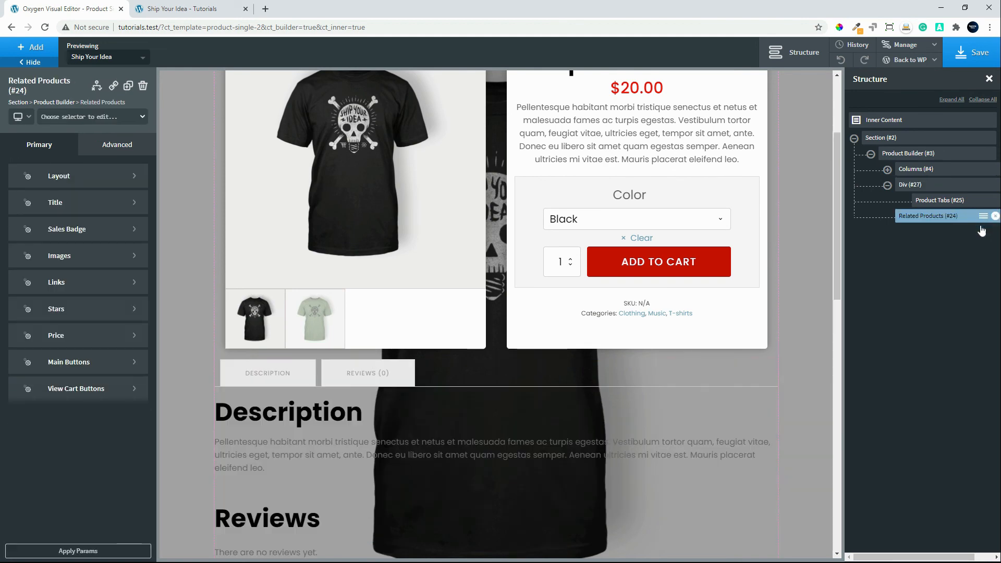
left_click(942, 255)
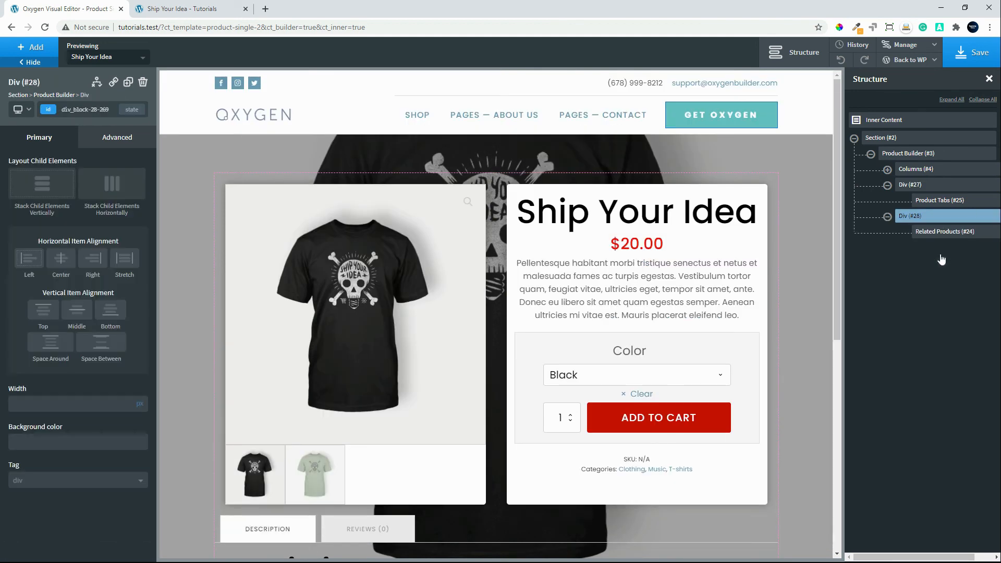
left_click(943, 202)
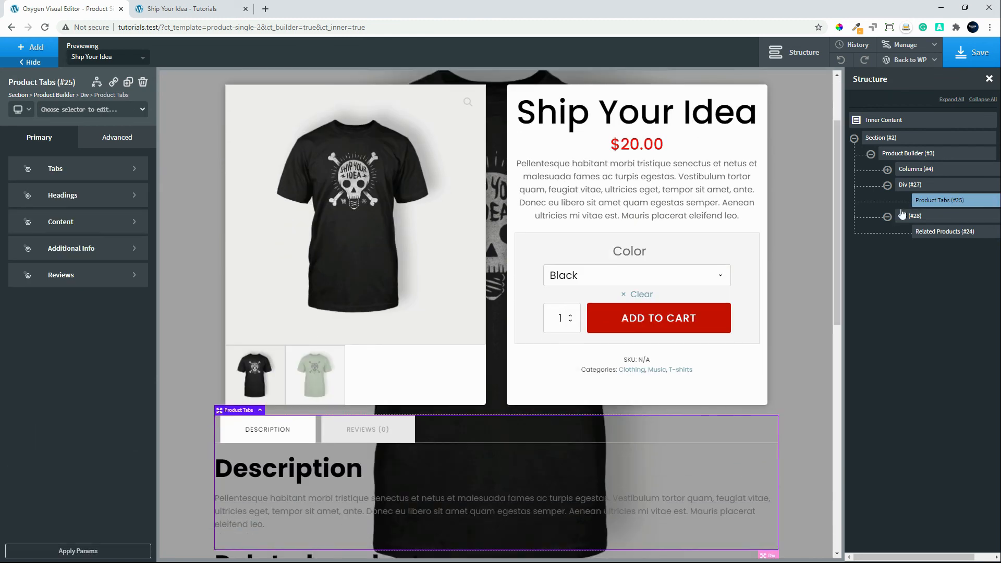
Step: Add the class product-assets to the div that wraps the Product Tabs
left_click(933, 185)
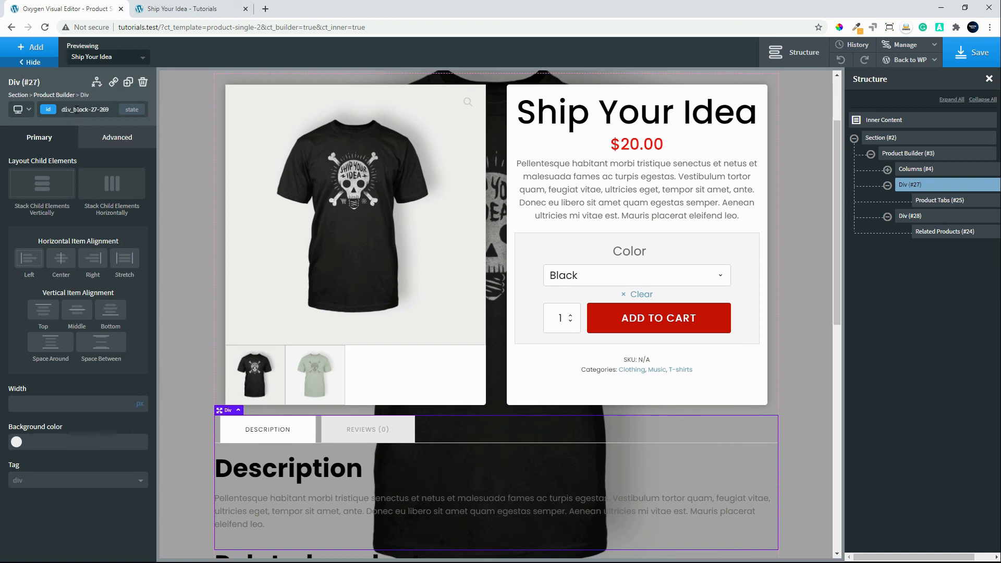
left_click(77, 110)
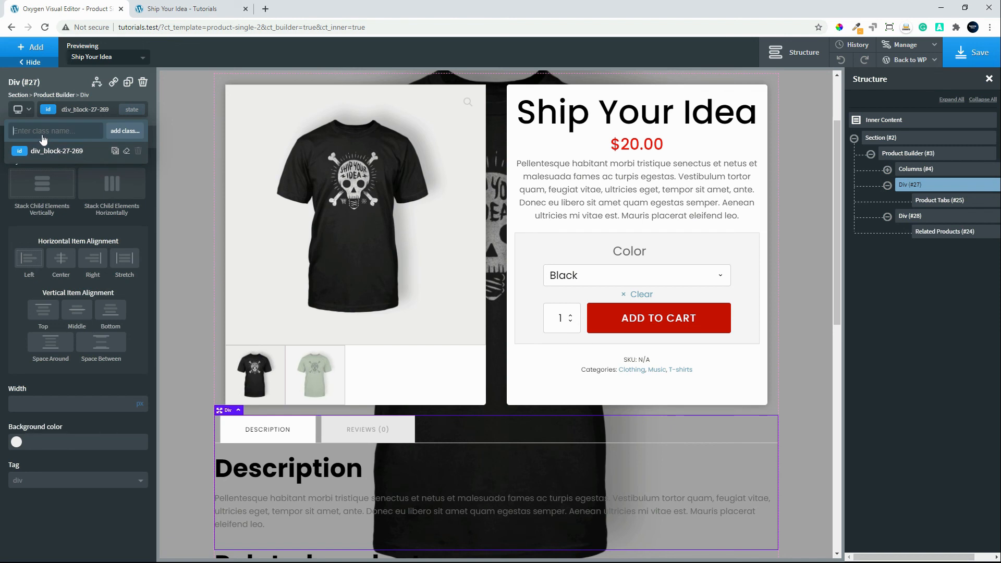
type("product-assets")
left_click(111, 130)
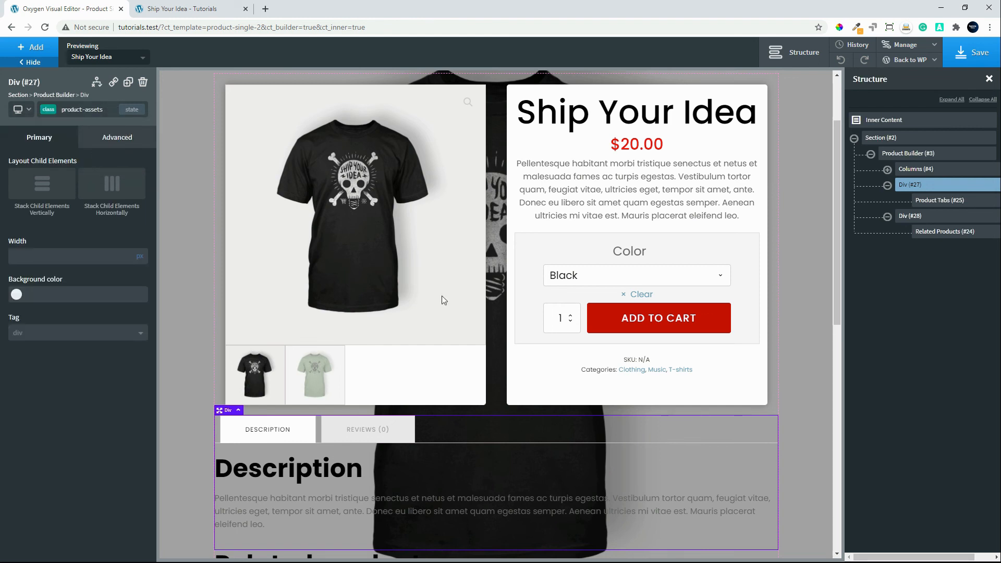
Step: Assign the existing product-assets class to the div that wraps the Related Products
left_click(918, 217)
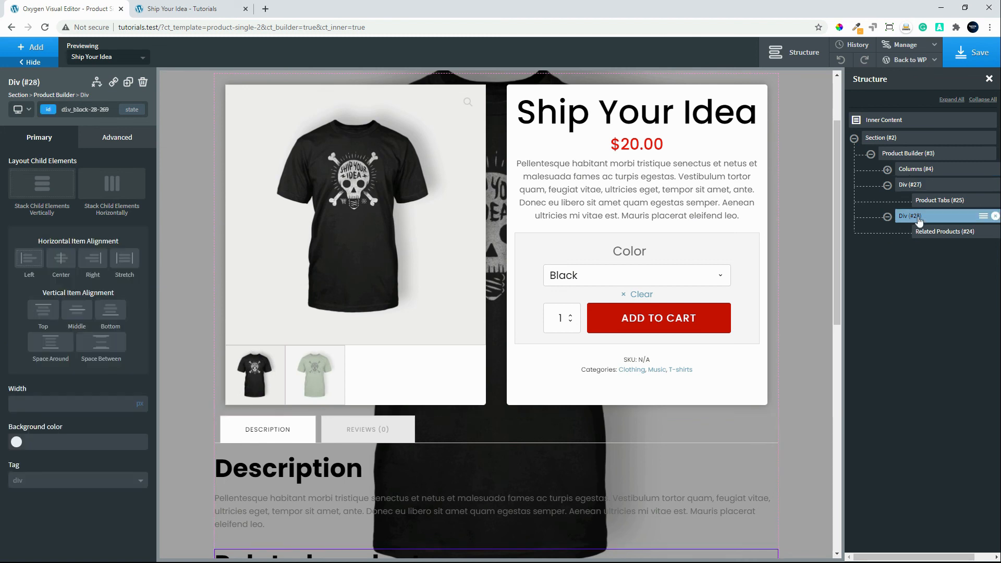
left_click(65, 109)
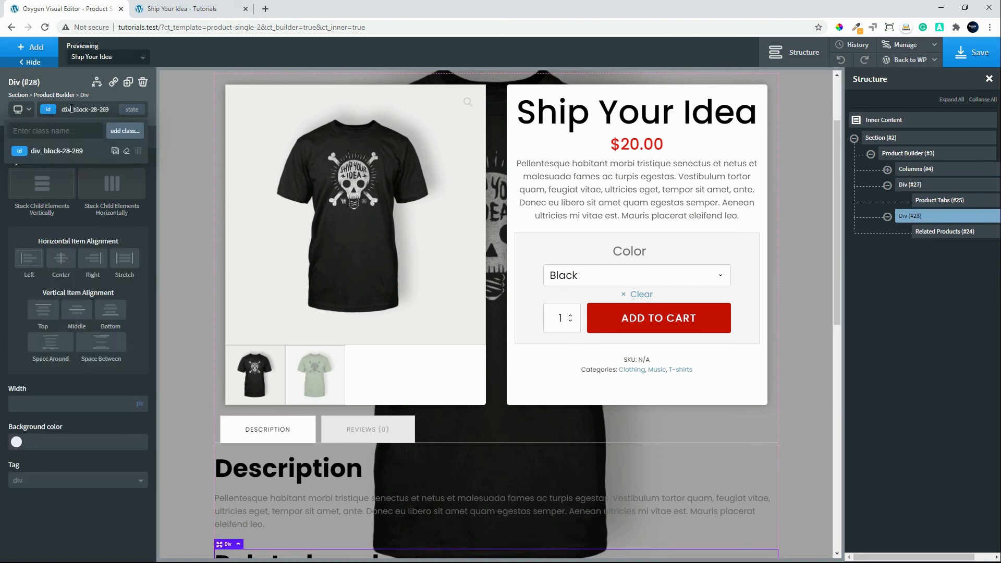
type("rod")
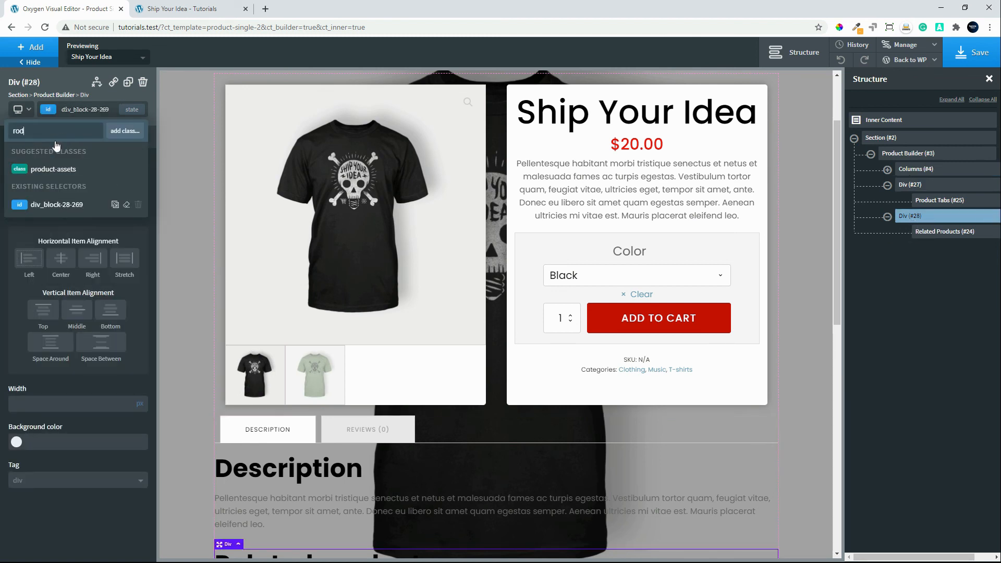
left_click(61, 169)
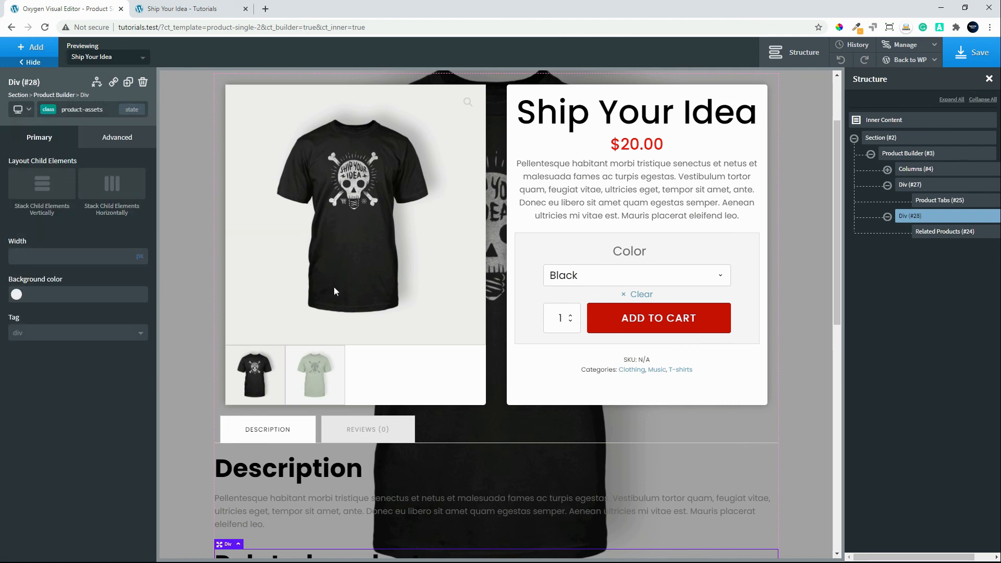
Step: Through the Product Tabs div, set the product-assets class padding to 15 px on all four sides
left_click(912, 186)
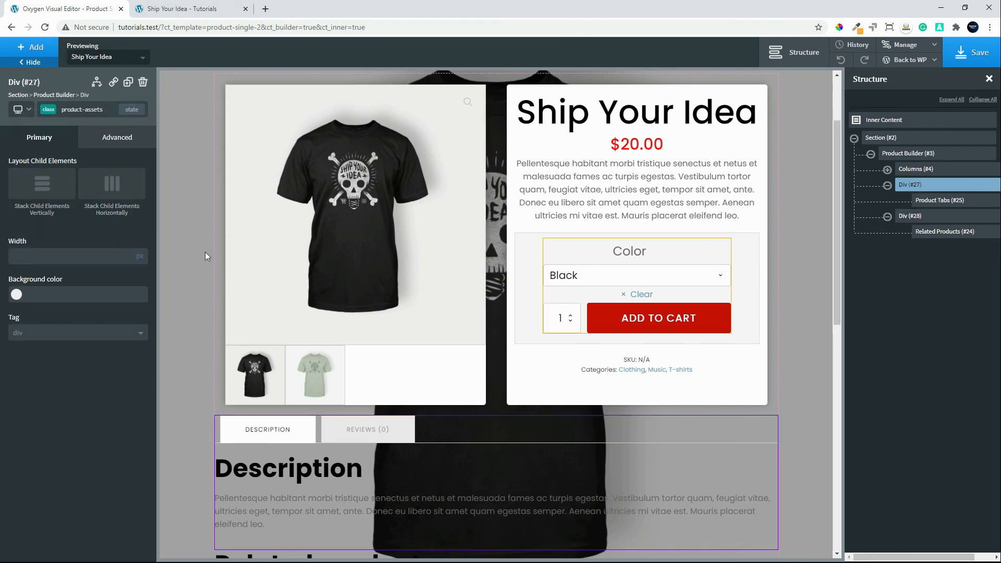
left_click(103, 137)
left_click(84, 199)
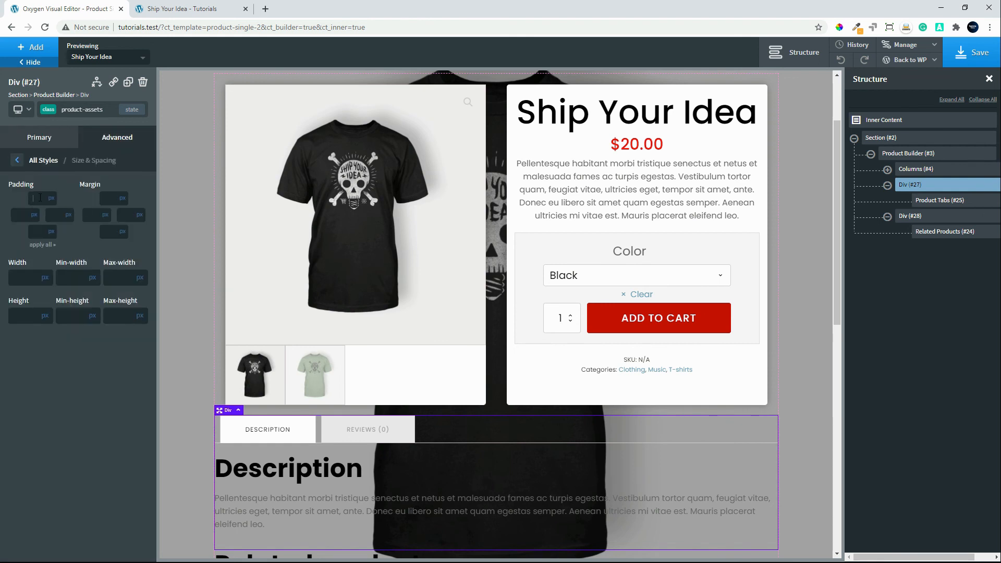
left_click(40, 198)
type("15")
left_click(35, 245)
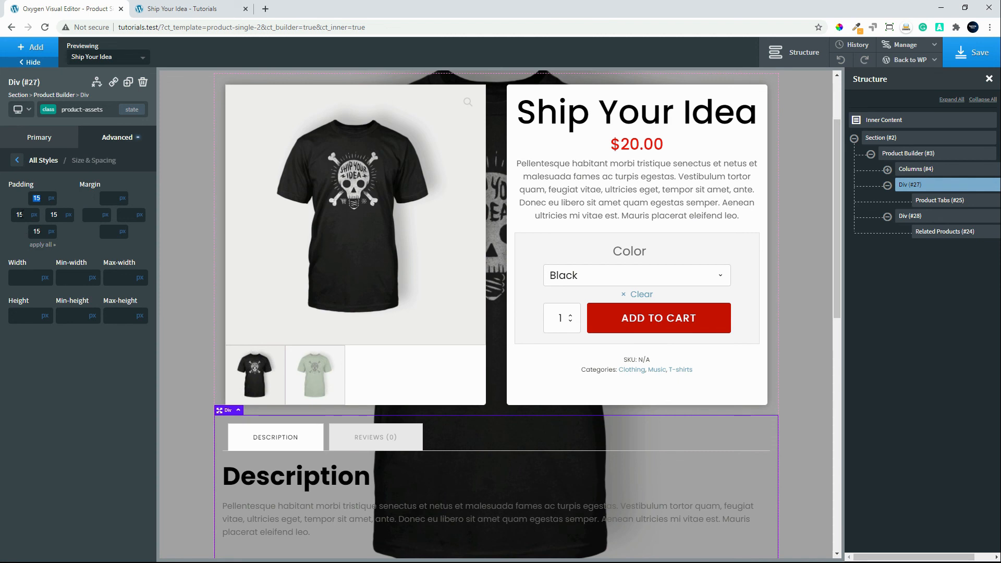
Step: Give the product-assets class an atomic - White background and a border radius of 5 px
left_click(17, 160)
left_click(57, 169)
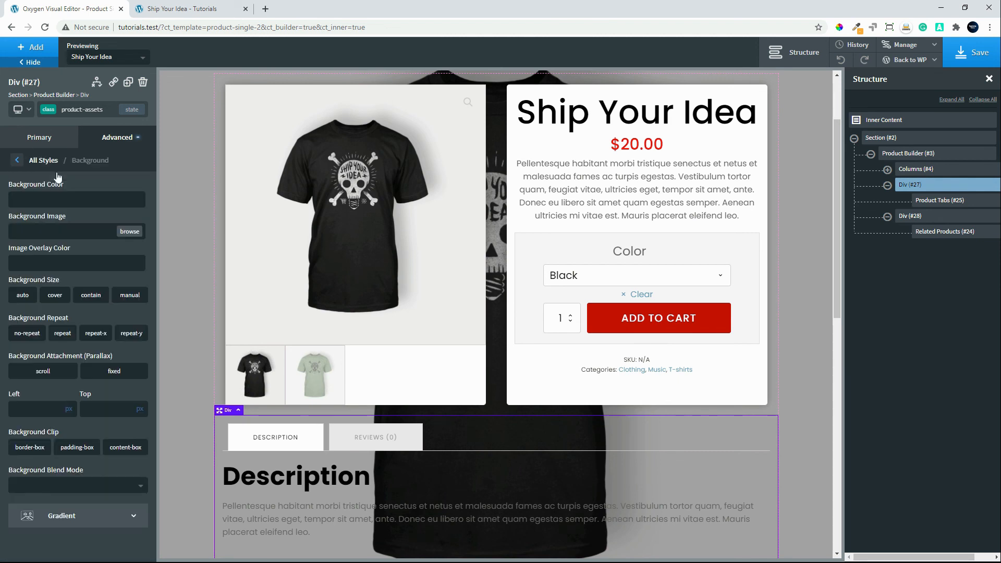
left_click(16, 200)
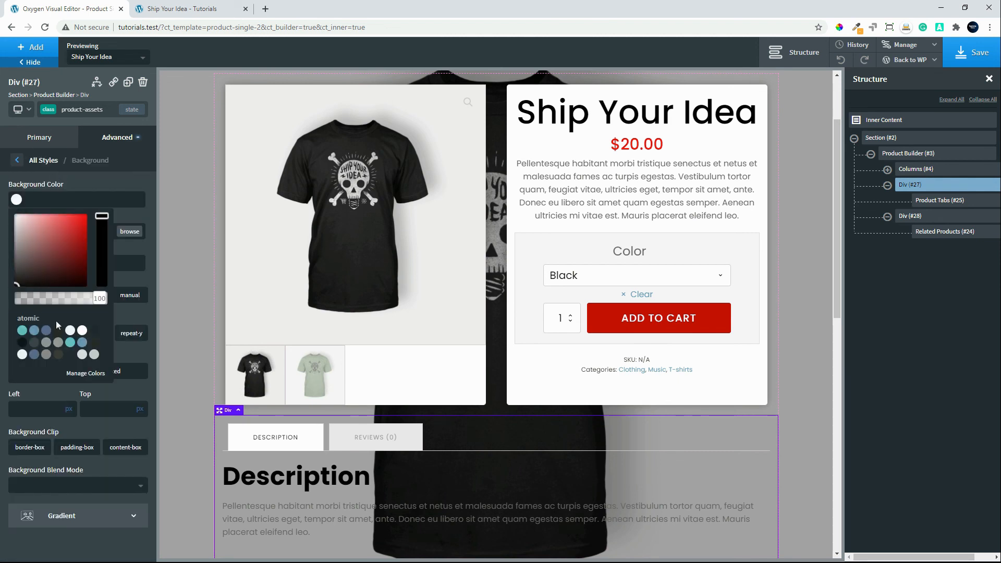
left_click(82, 331)
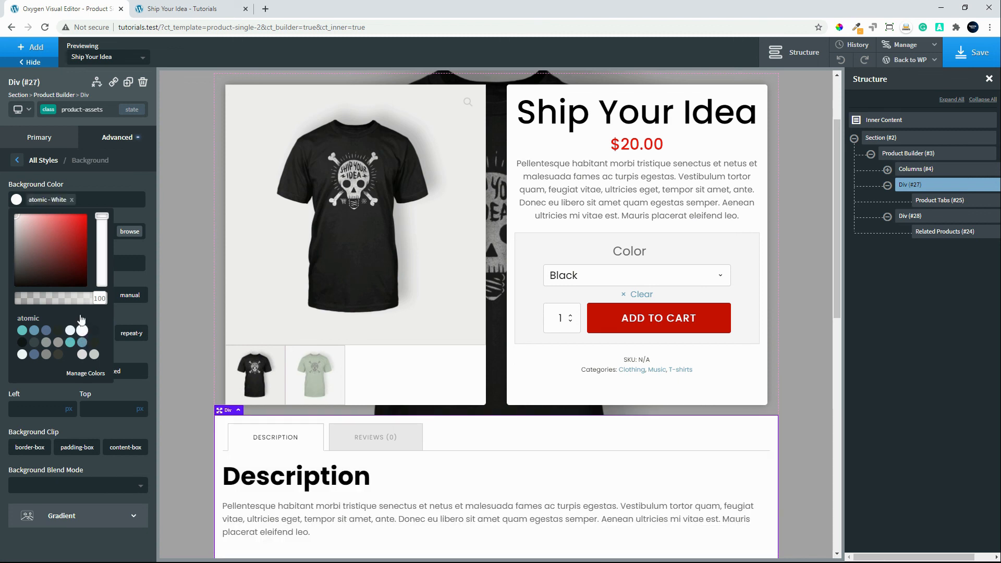
left_click(74, 180)
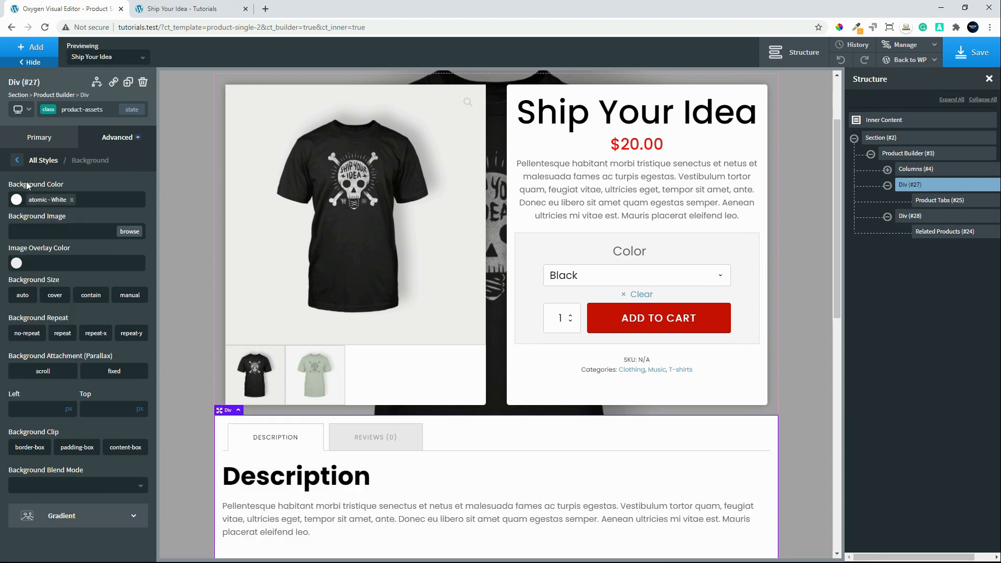
left_click(17, 160)
left_click(67, 292)
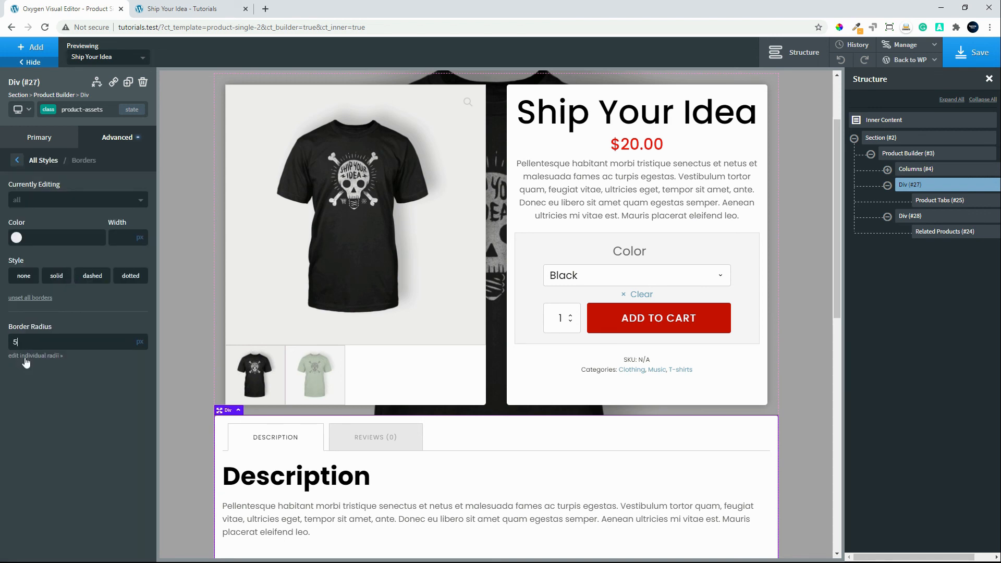
Step: Set the product-assets class box shadow colour to black at 29% opacity, rgba(0,0,0,0.29)
left_click(17, 162)
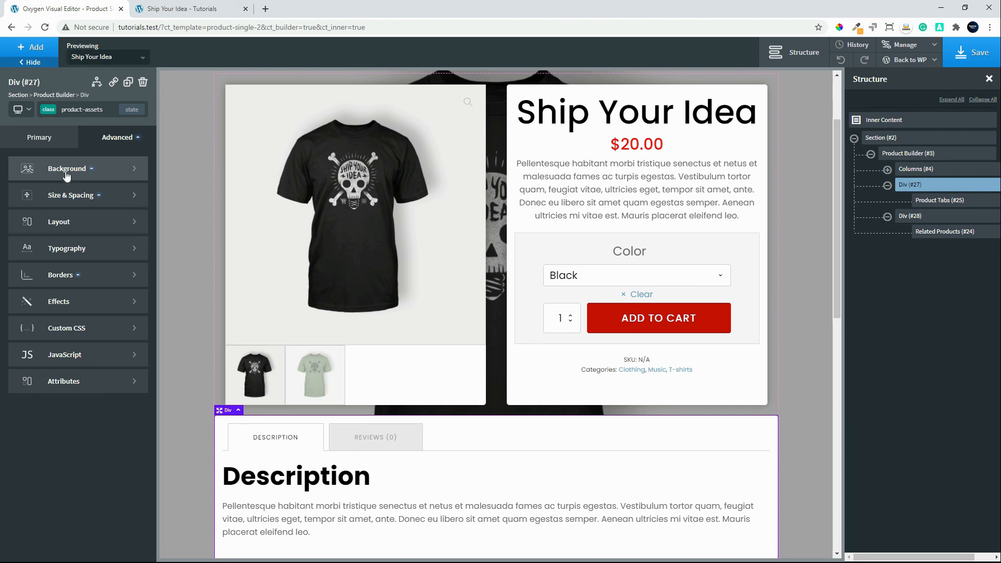
left_click(66, 307)
left_click(77, 273)
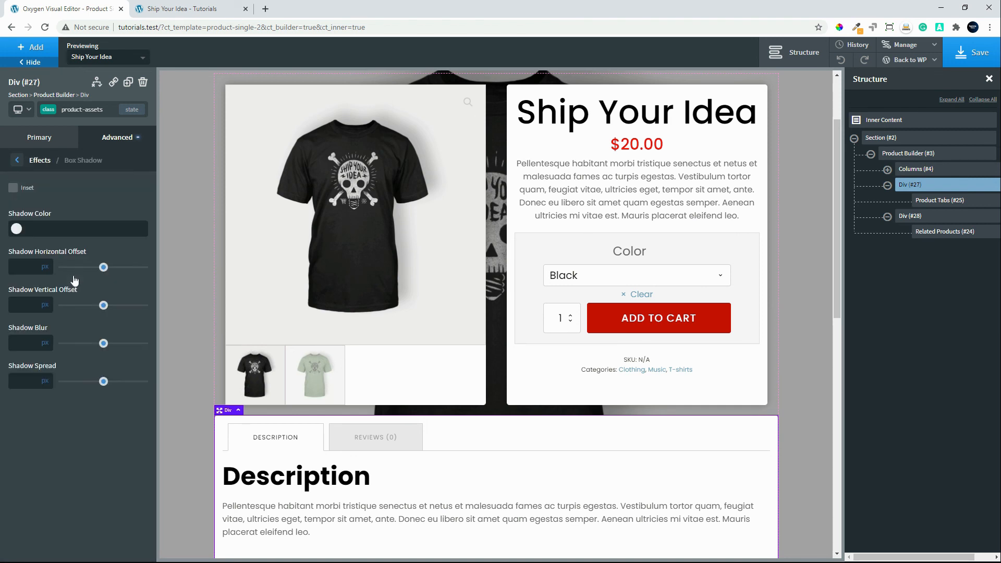
left_click(16, 228)
left_click_drag(98, 325, 48, 328)
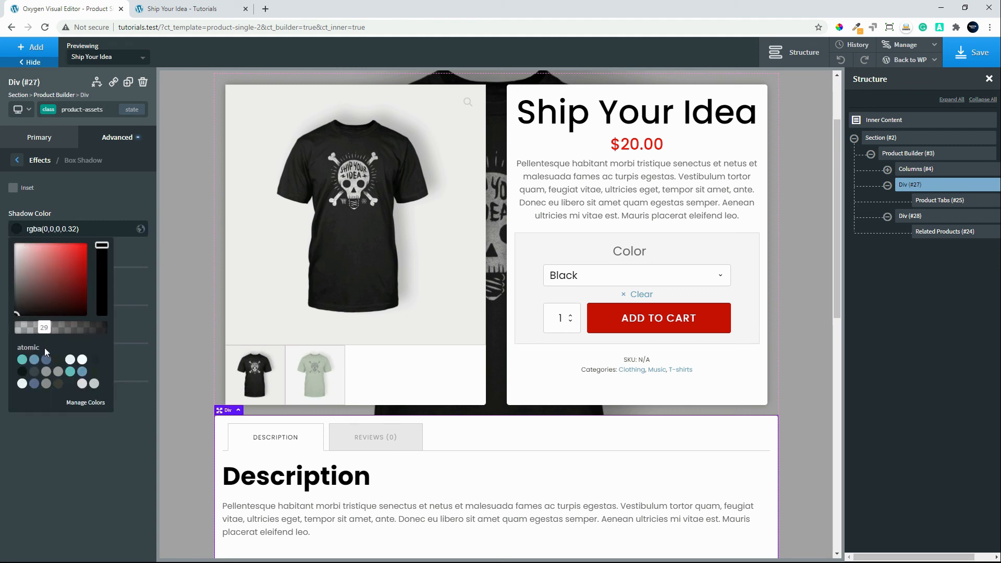
left_click(86, 216)
Step: Set the box shadow's horizontal and vertical offsets to 0 and its blur to 15 px, leaving inset off
left_click(13, 187)
left_click(23, 272)
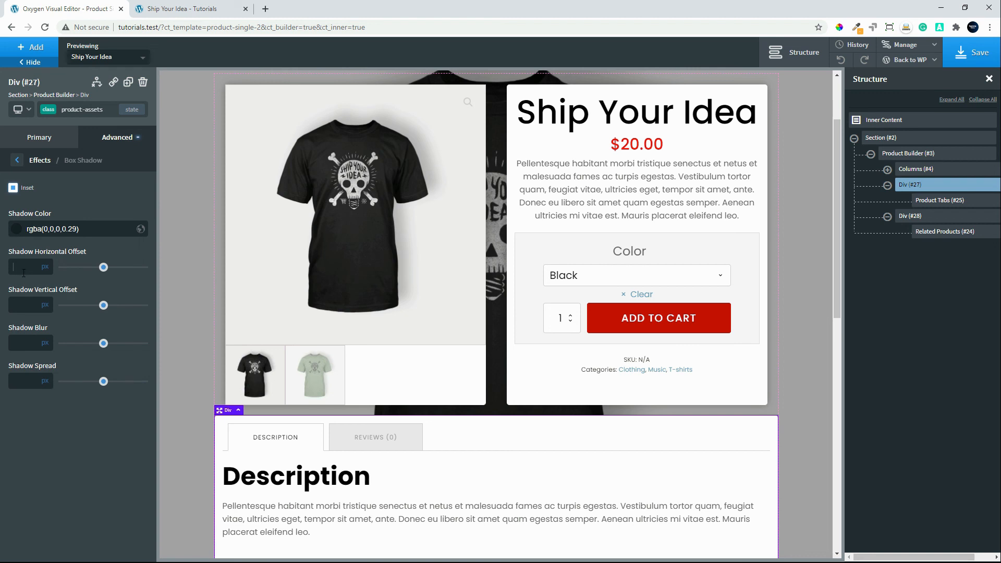
type("0")
left_click(24, 300)
left_click(22, 346)
type("15")
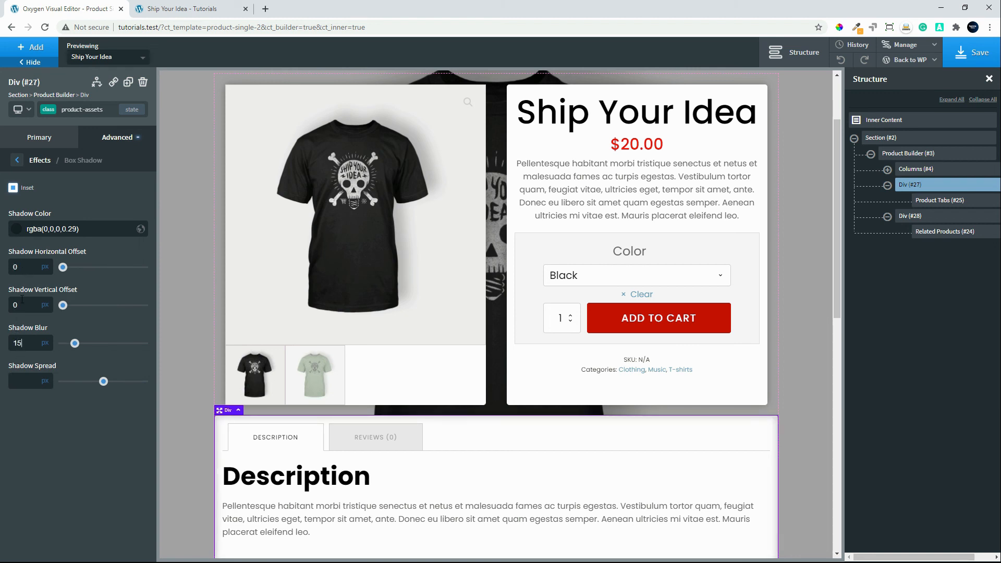
left_click(13, 188)
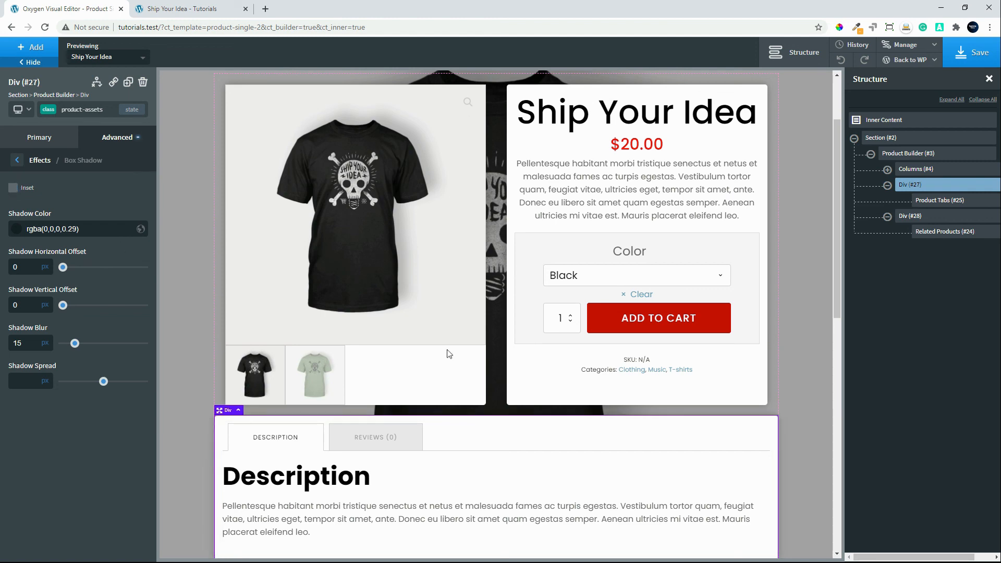
Step: Set the bottom margin of the product-assets class to 30 px to separate the tabs and related products cards
left_click_drag(837, 281, 800, 383)
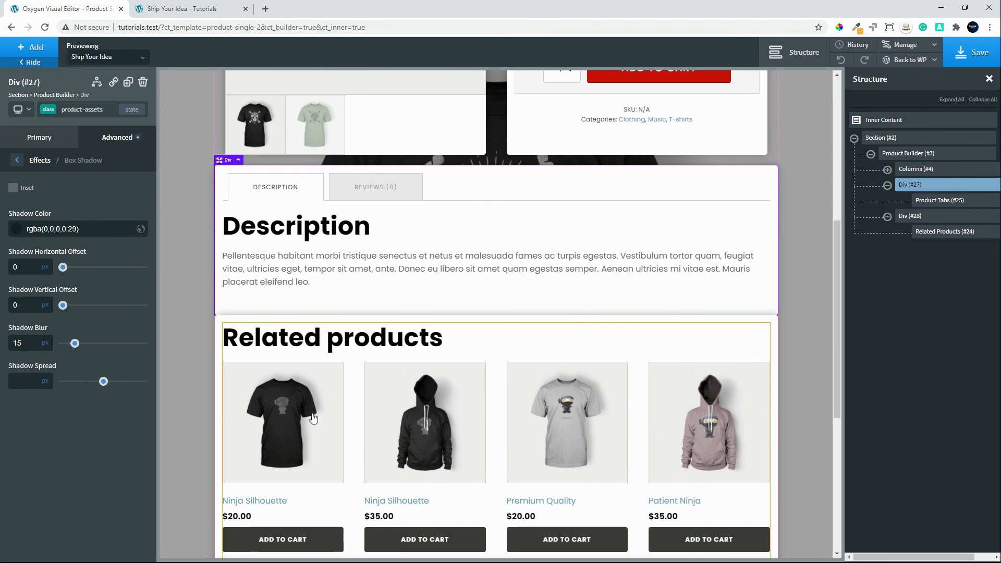
left_click(17, 162)
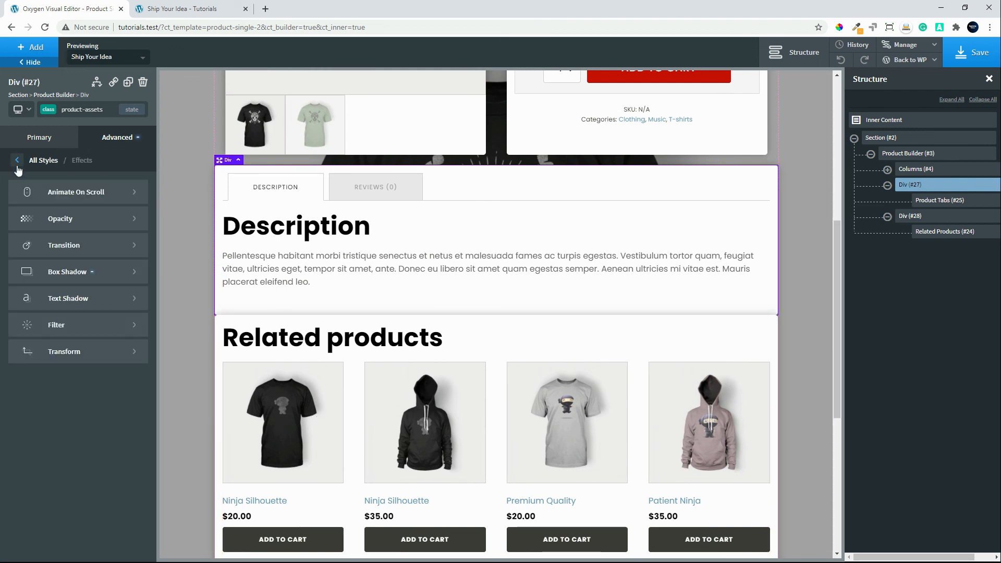
left_click(17, 160)
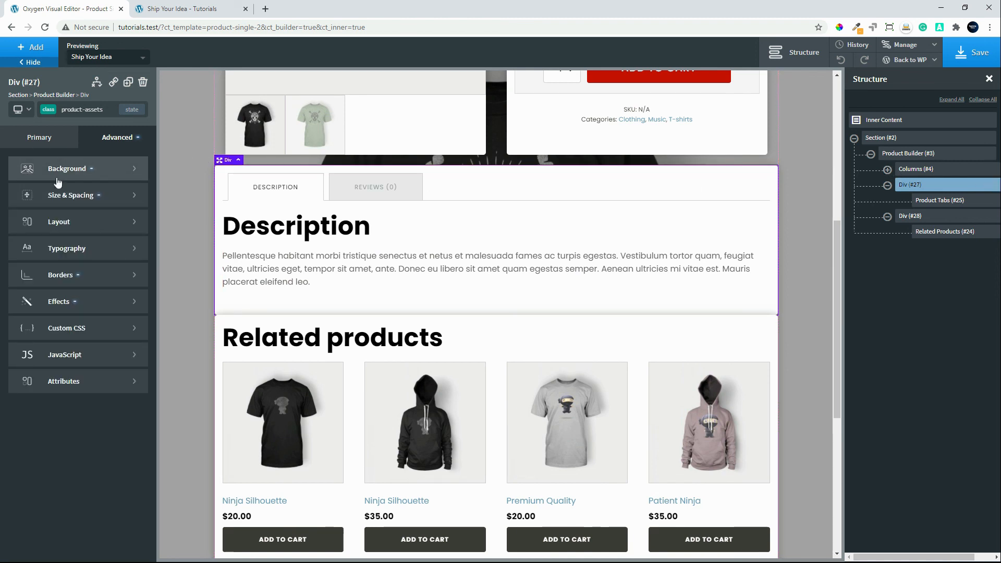
left_click(78, 195)
left_click(109, 230)
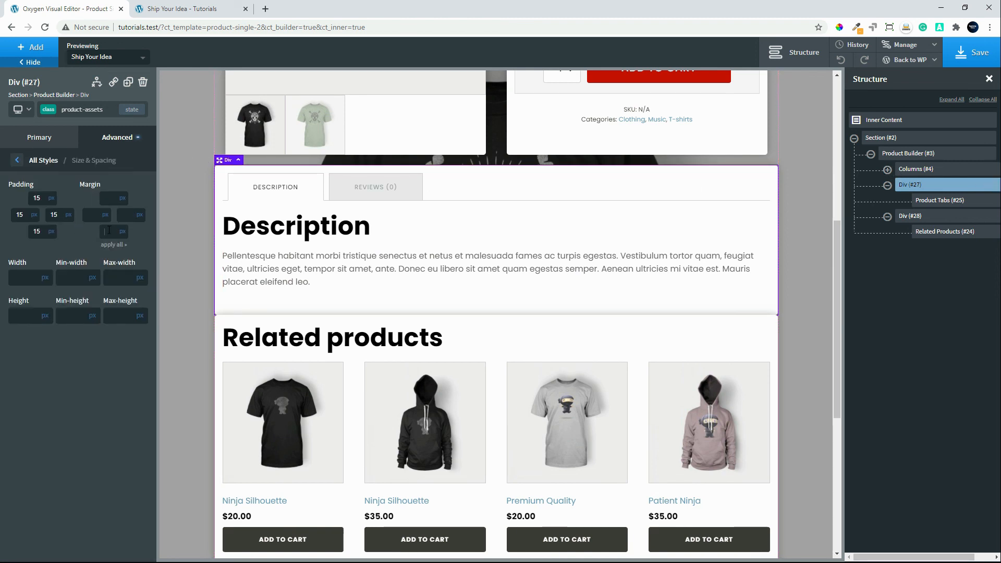
type("30")
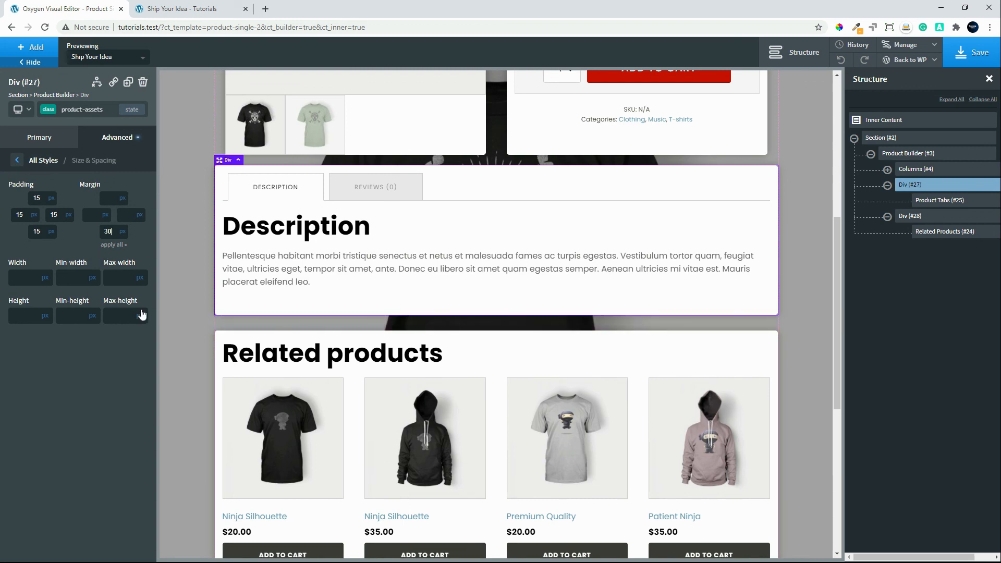
Step: Set the bottom padding of the Columns element above the Product Tabs div to 10 px
left_click(919, 170)
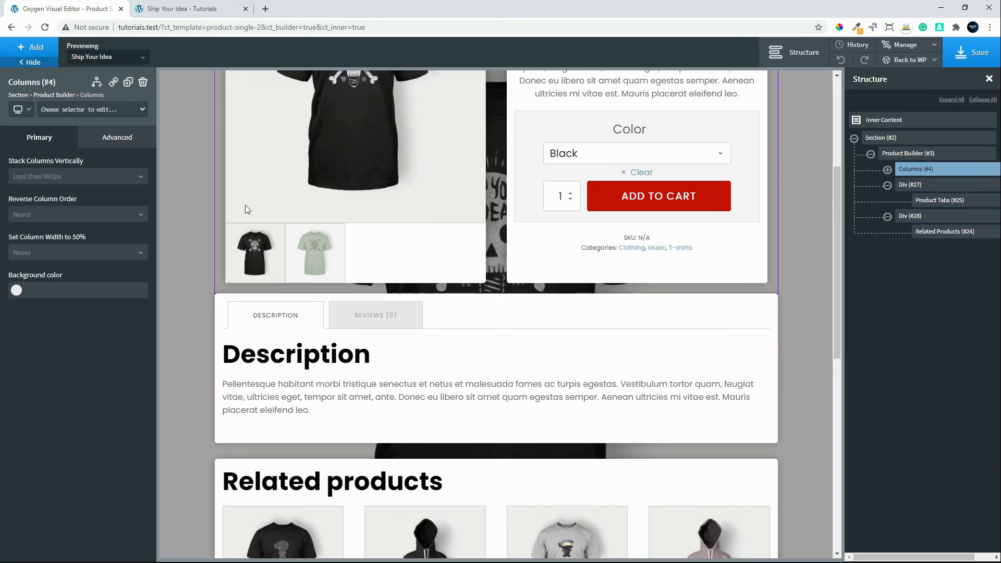
left_click(99, 138)
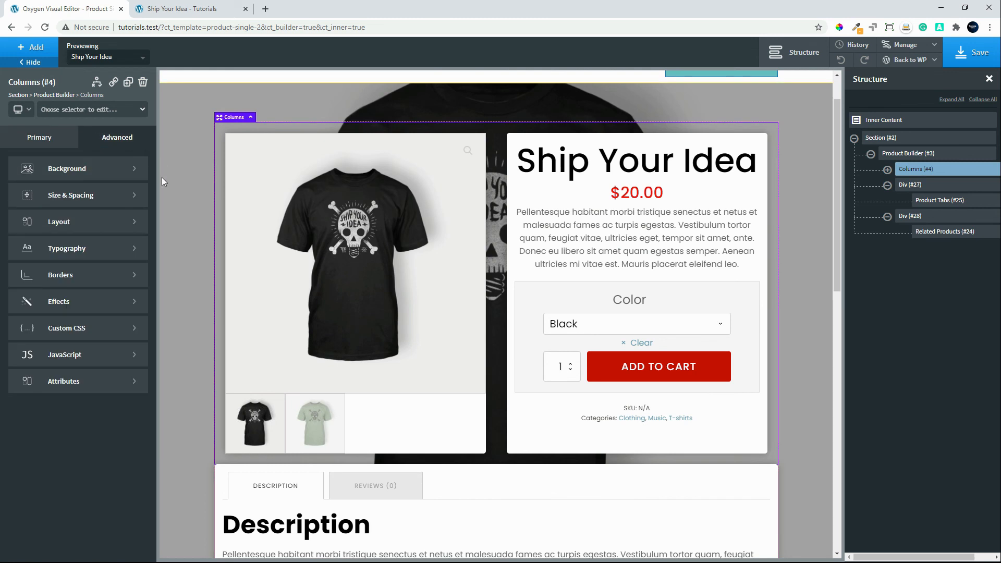
left_click(76, 201)
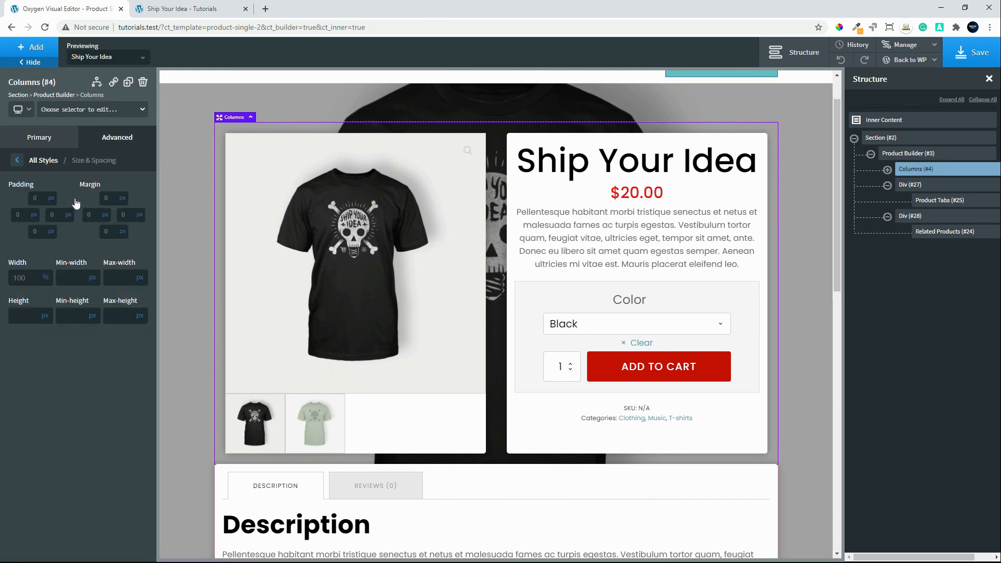
left_click(36, 236)
type("10")
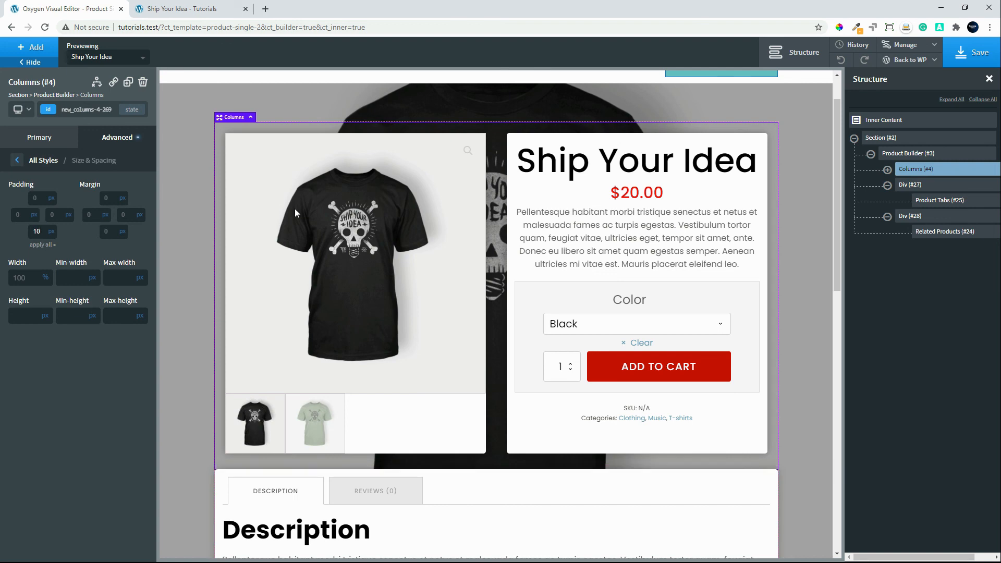
Step: Save the template and reload the Ship Your Idea product page on the front end
left_click(979, 63)
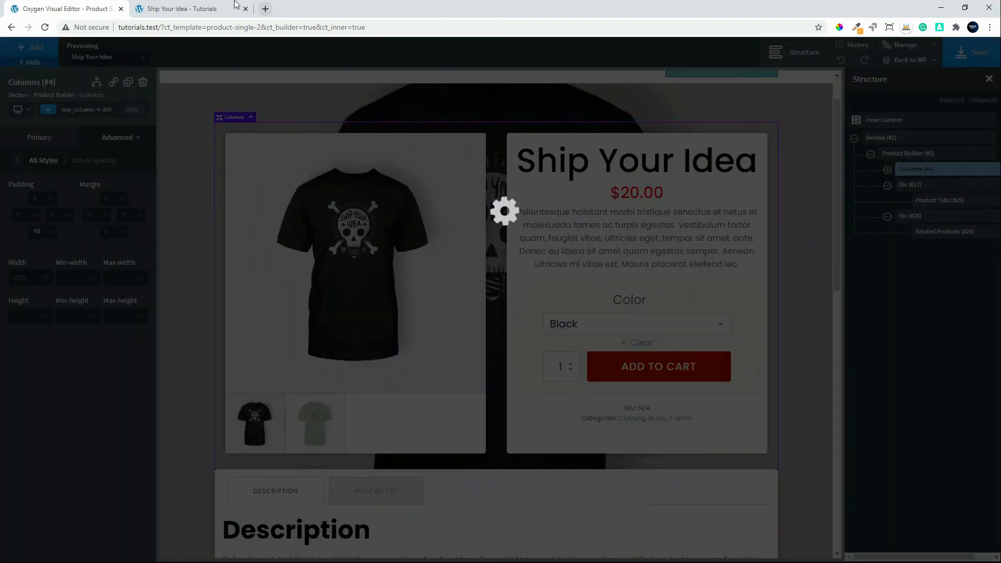
left_click(176, 12)
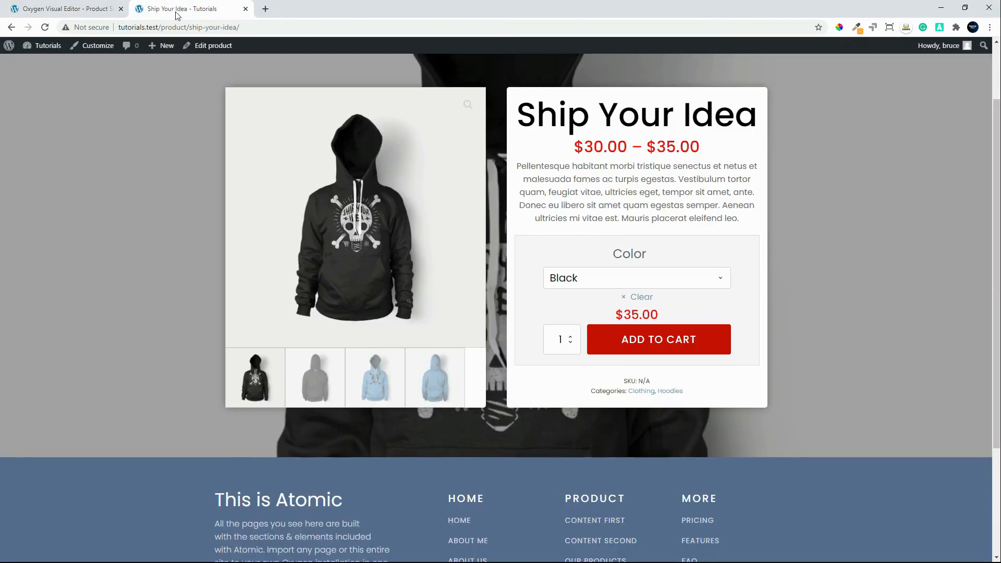
left_click(45, 27)
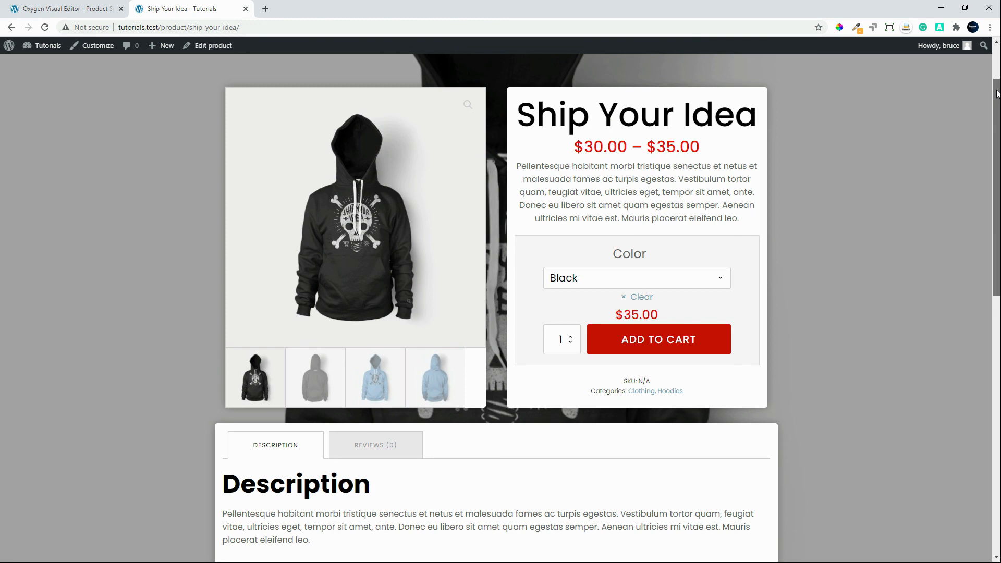
Step: Review the live page's cards and fixed background, switching the product tabs to Reviews and back to Description
left_click_drag(997, 94, 997, 203)
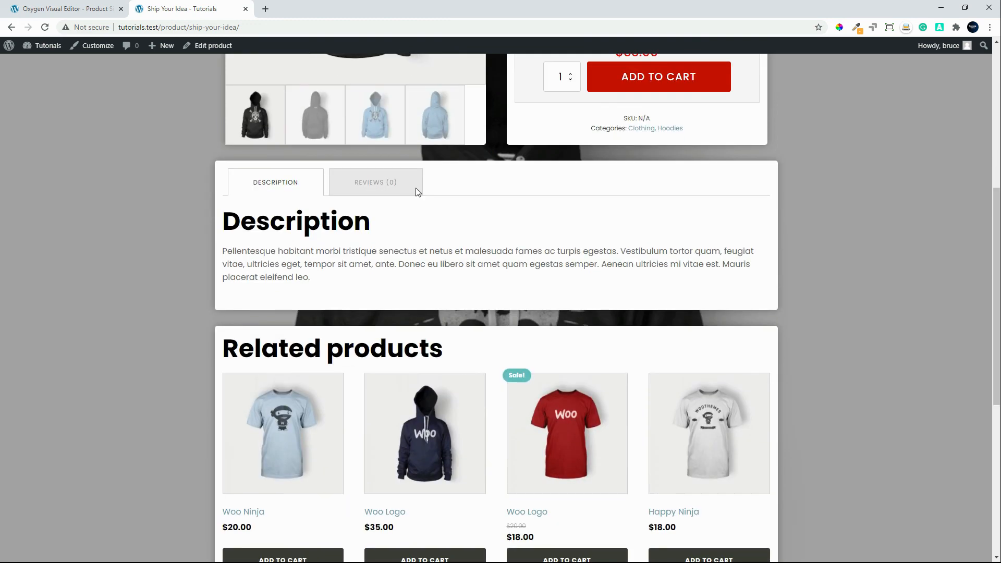
left_click(384, 186)
left_click(270, 189)
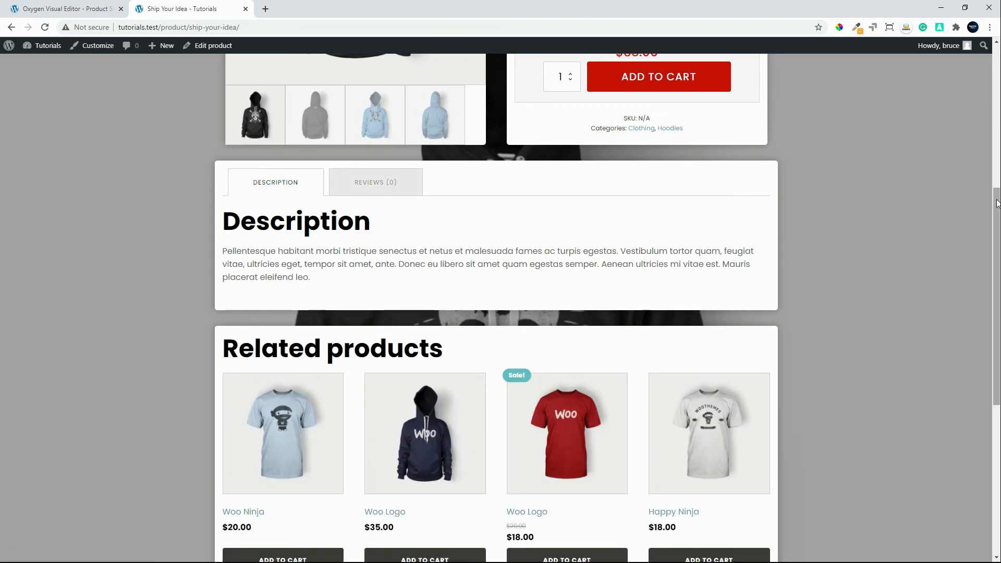
left_click_drag(997, 188, 996, 242)
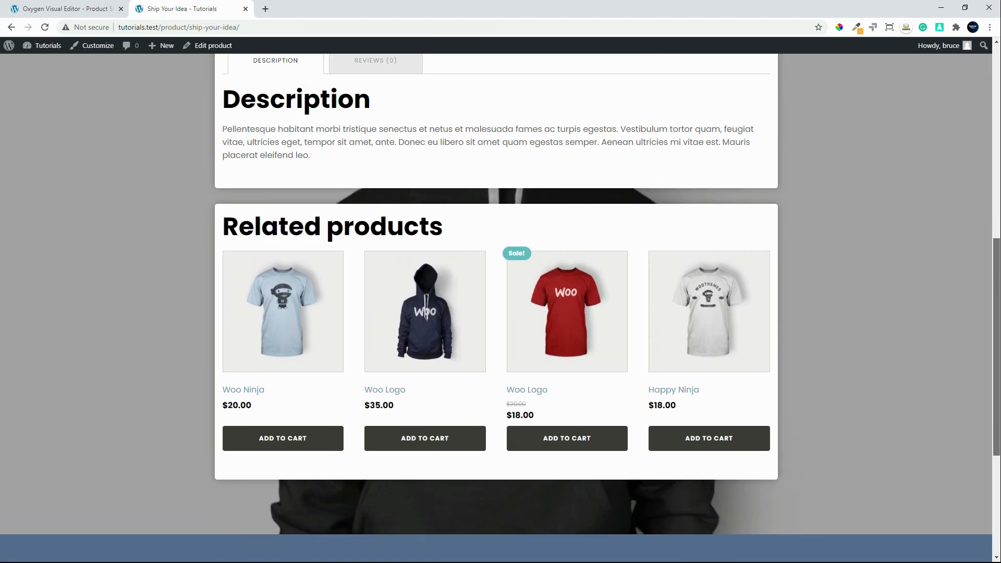
scroll(469, 96, "up", 8)
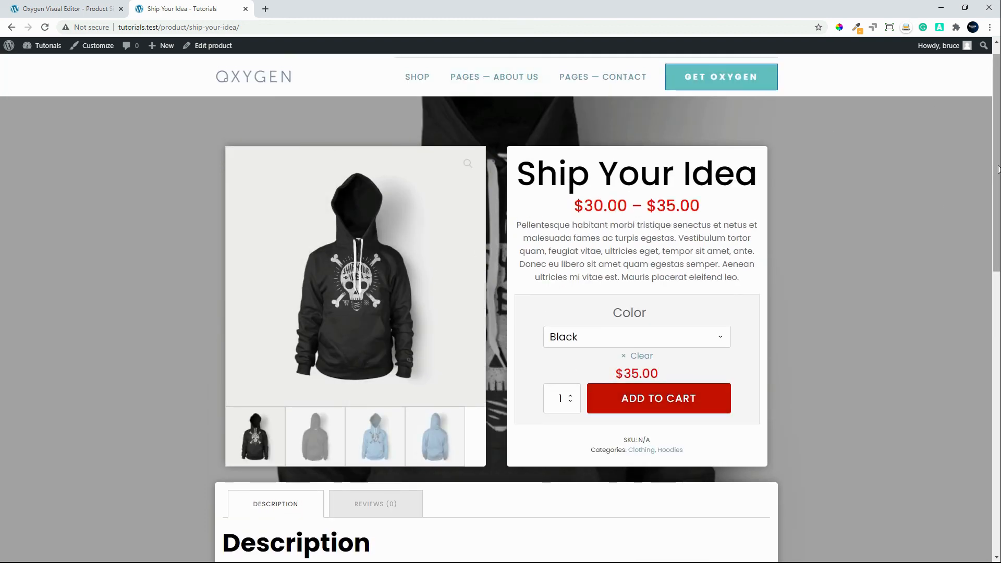
left_click_drag(993, 173, 972, 316)
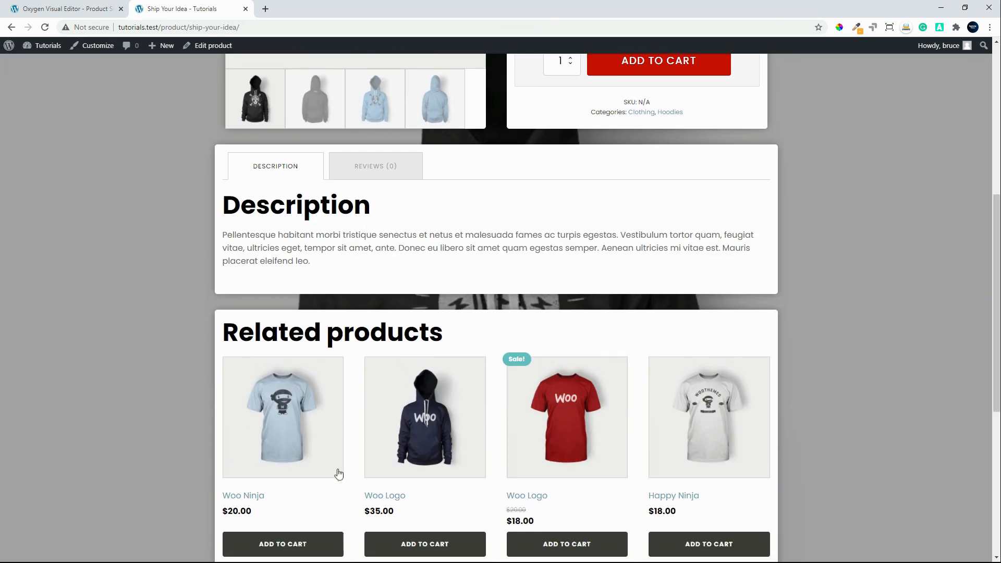
Step: Return to the Oxygen editor and set the Related Products element's items alignment to Center
left_click(54, 10)
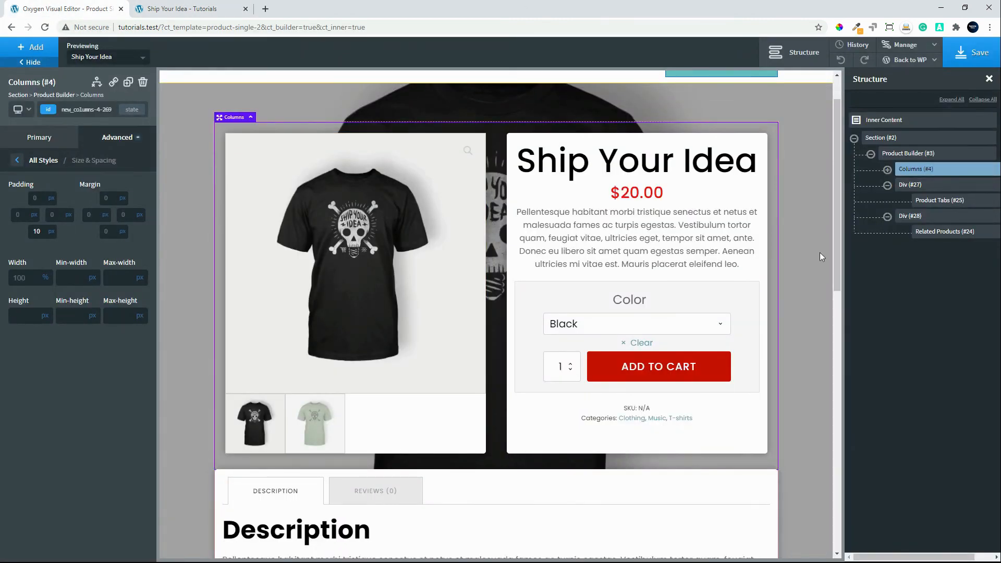
left_click(927, 231)
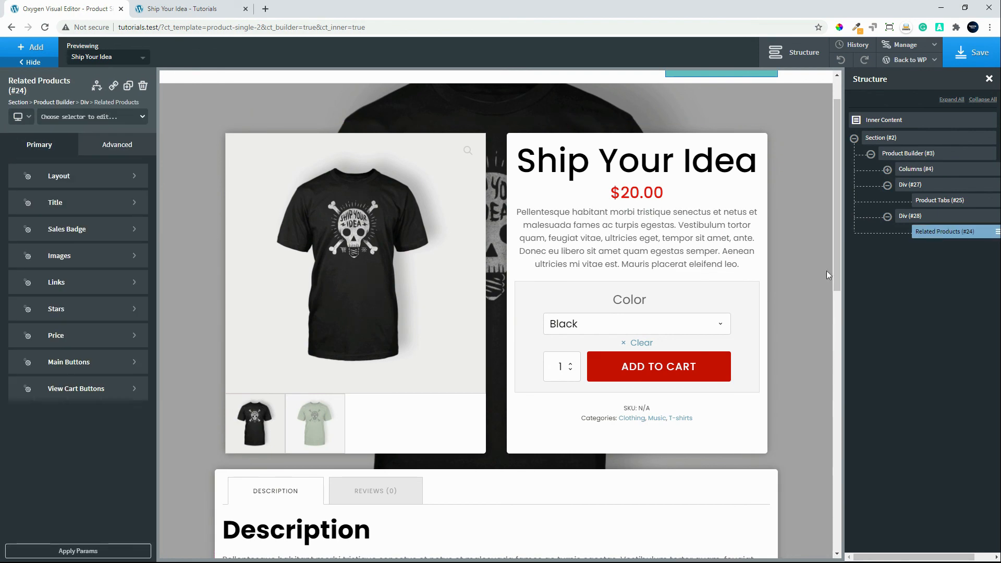
left_click(94, 177)
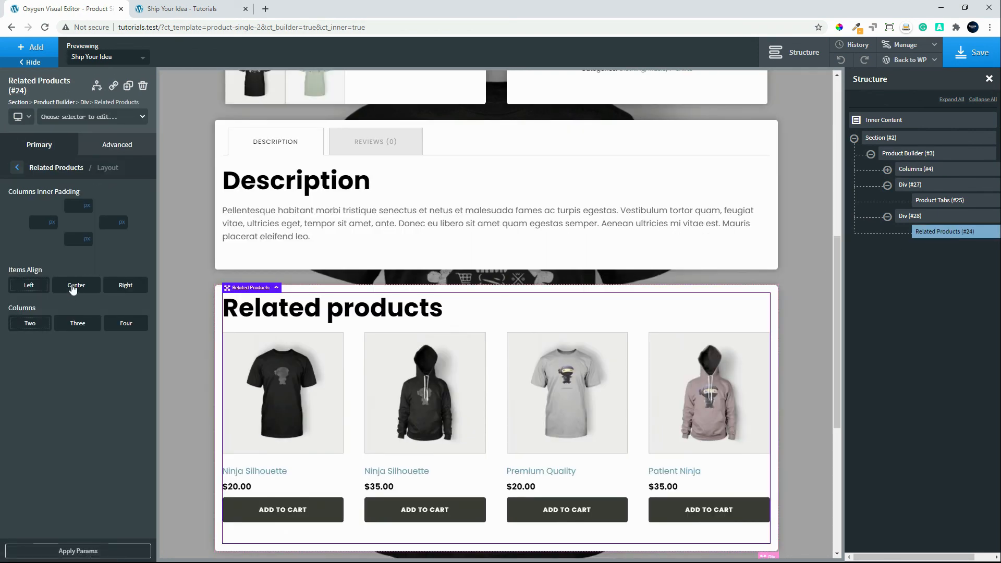
left_click(73, 287)
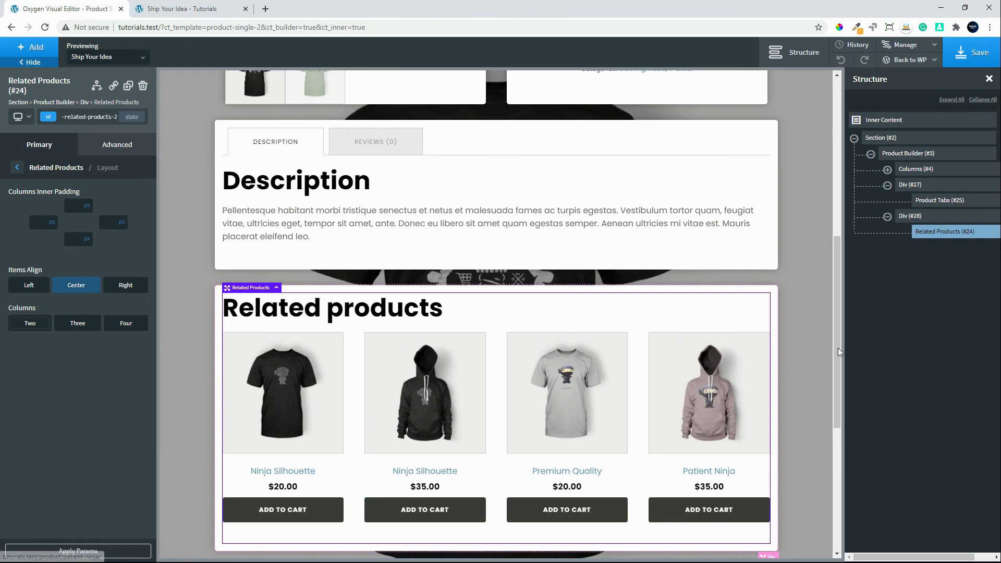
Step: Try font sizes of 40 and 60 px on the Product Title, and settle on 50 px
left_click_drag(839, 352, 854, 232)
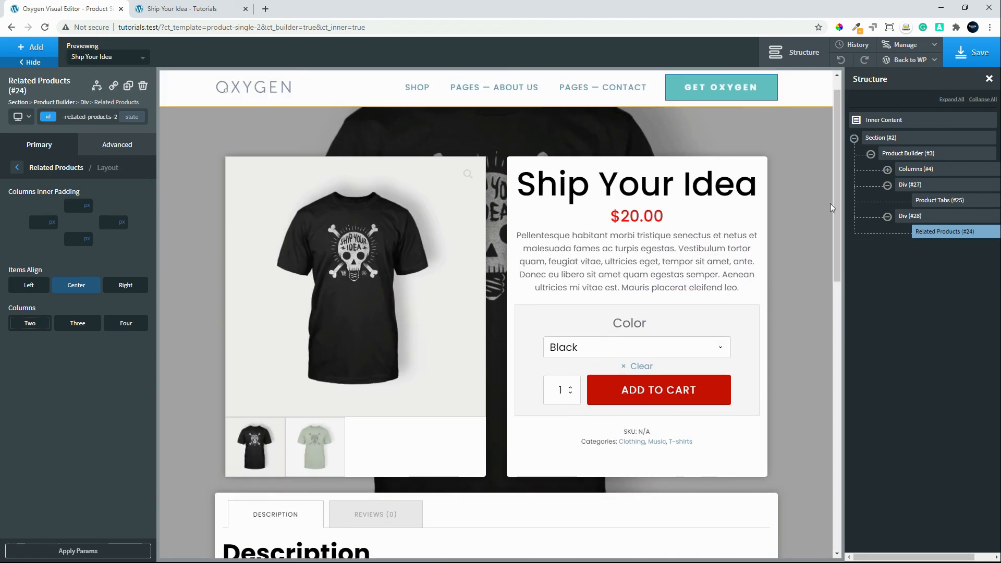
left_click(636, 187)
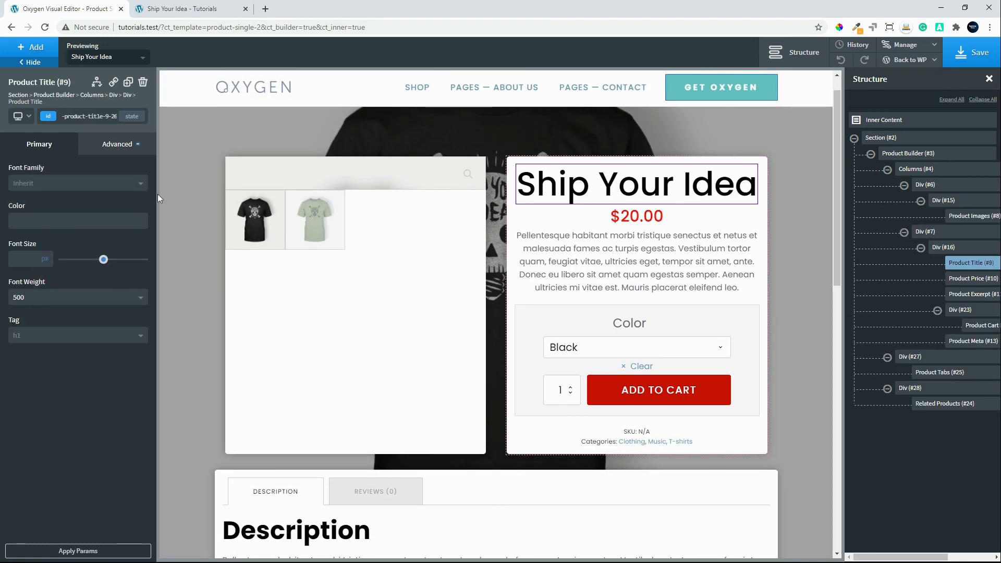
left_click(27, 261)
type("40")
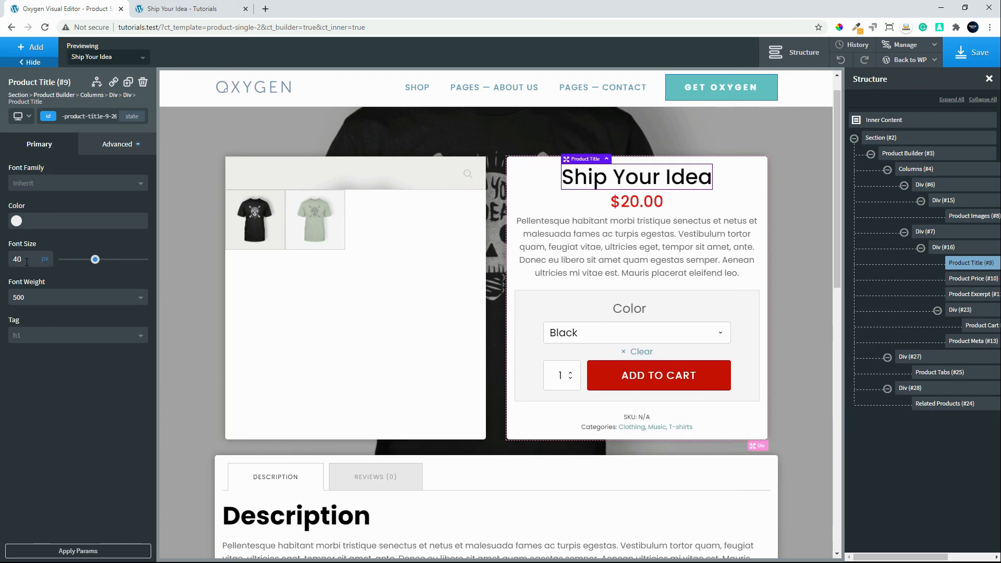
type("60")
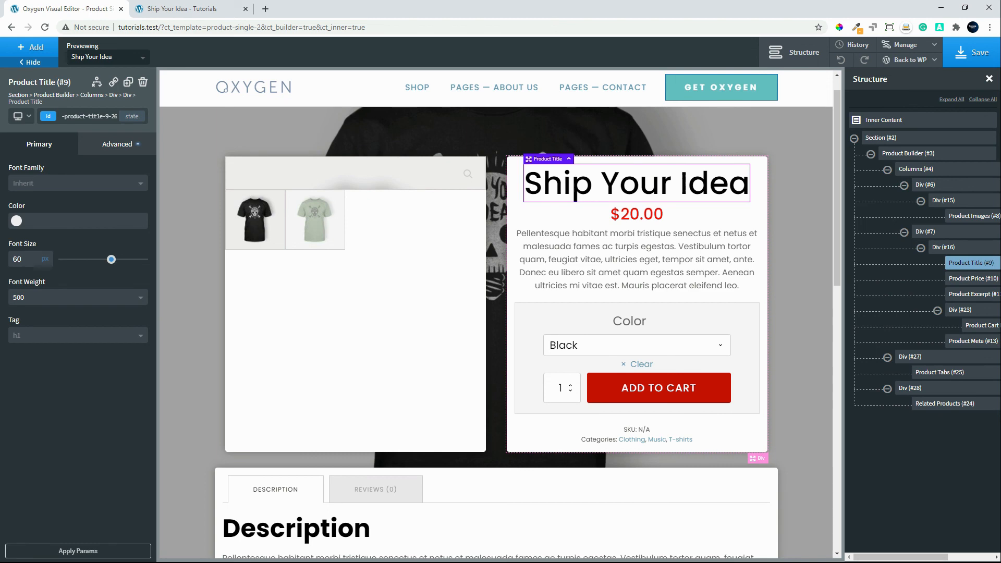
key("BackSpace")
key("BackSpace")
type("50")
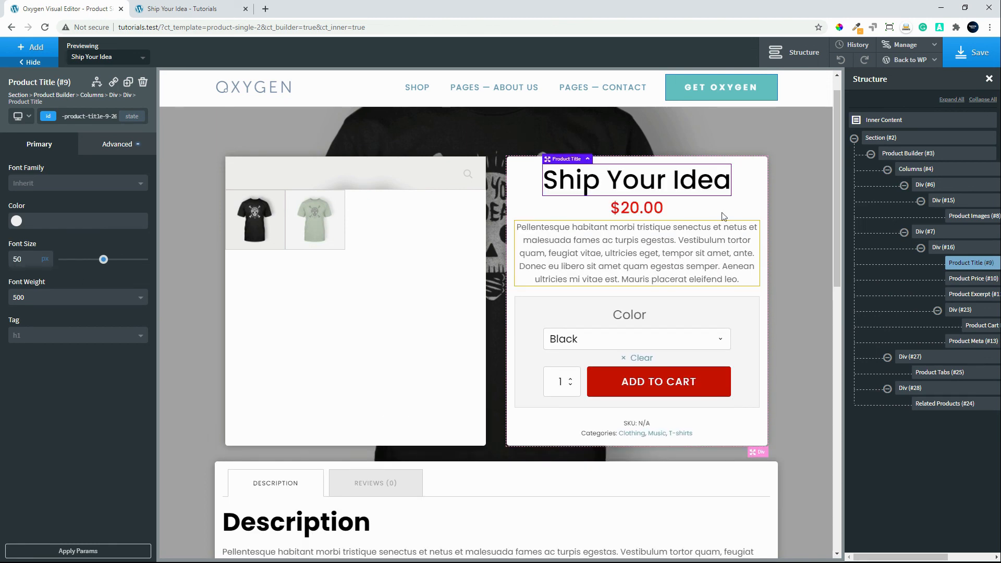
Step: Save the template with the centred related products and smaller title, and refresh the live product page
left_click(970, 54)
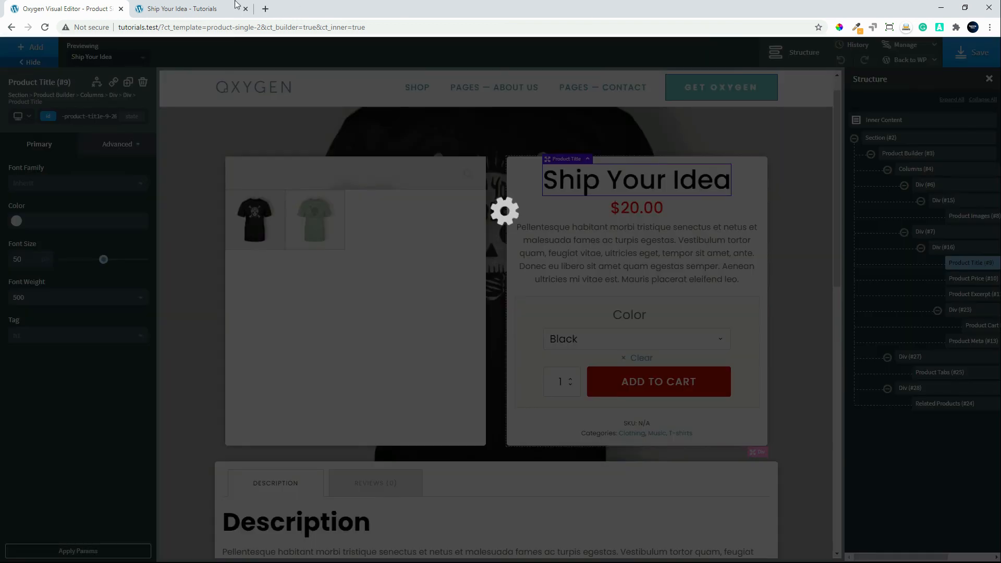
left_click(174, 10)
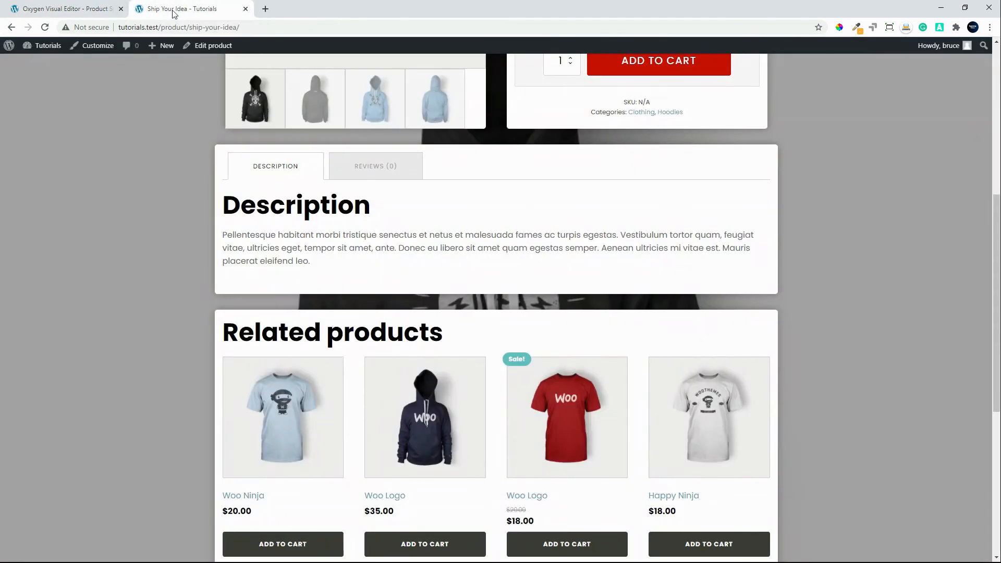
left_click(45, 27)
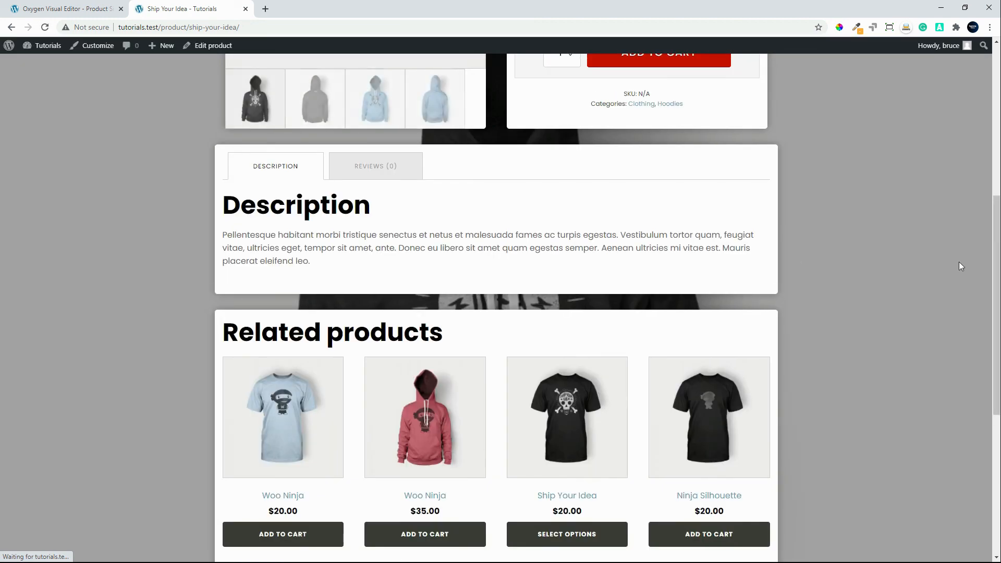
Step: Examine the refreshed product page from the title card down to the tabs and related products cards
left_click_drag(996, 225, 996, 76)
scroll(940, 395, "down", 15)
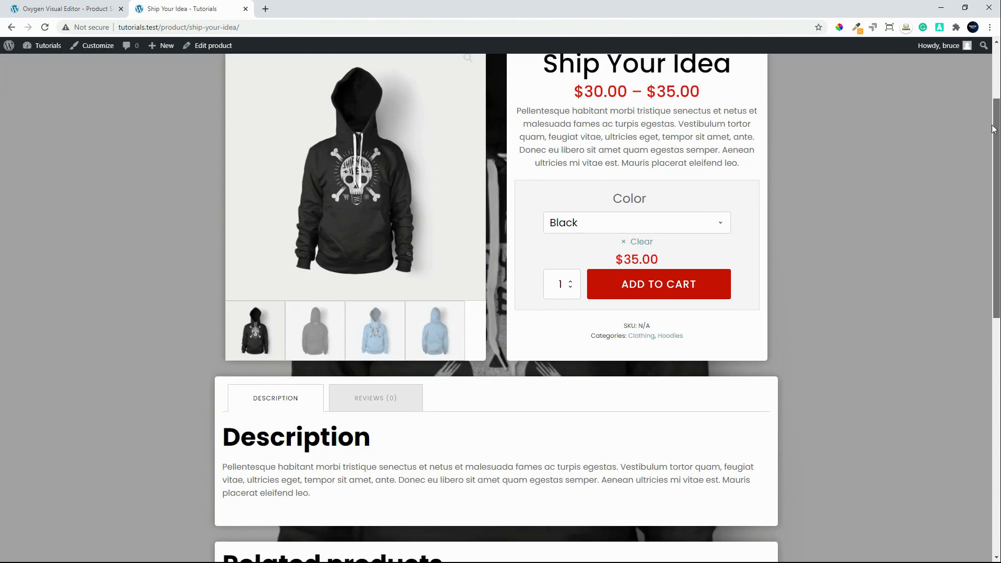
scroll(950, 331, "up", 15)
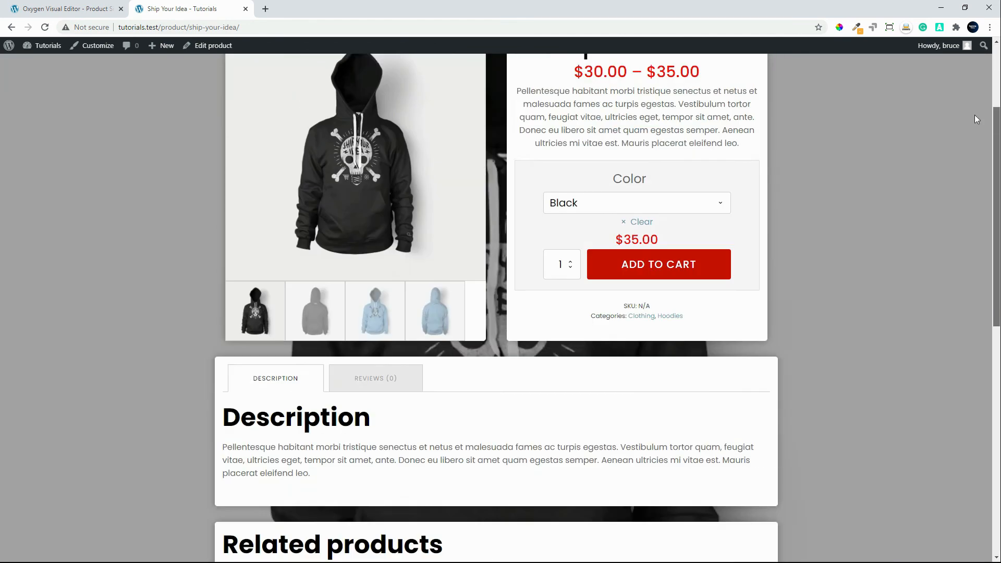